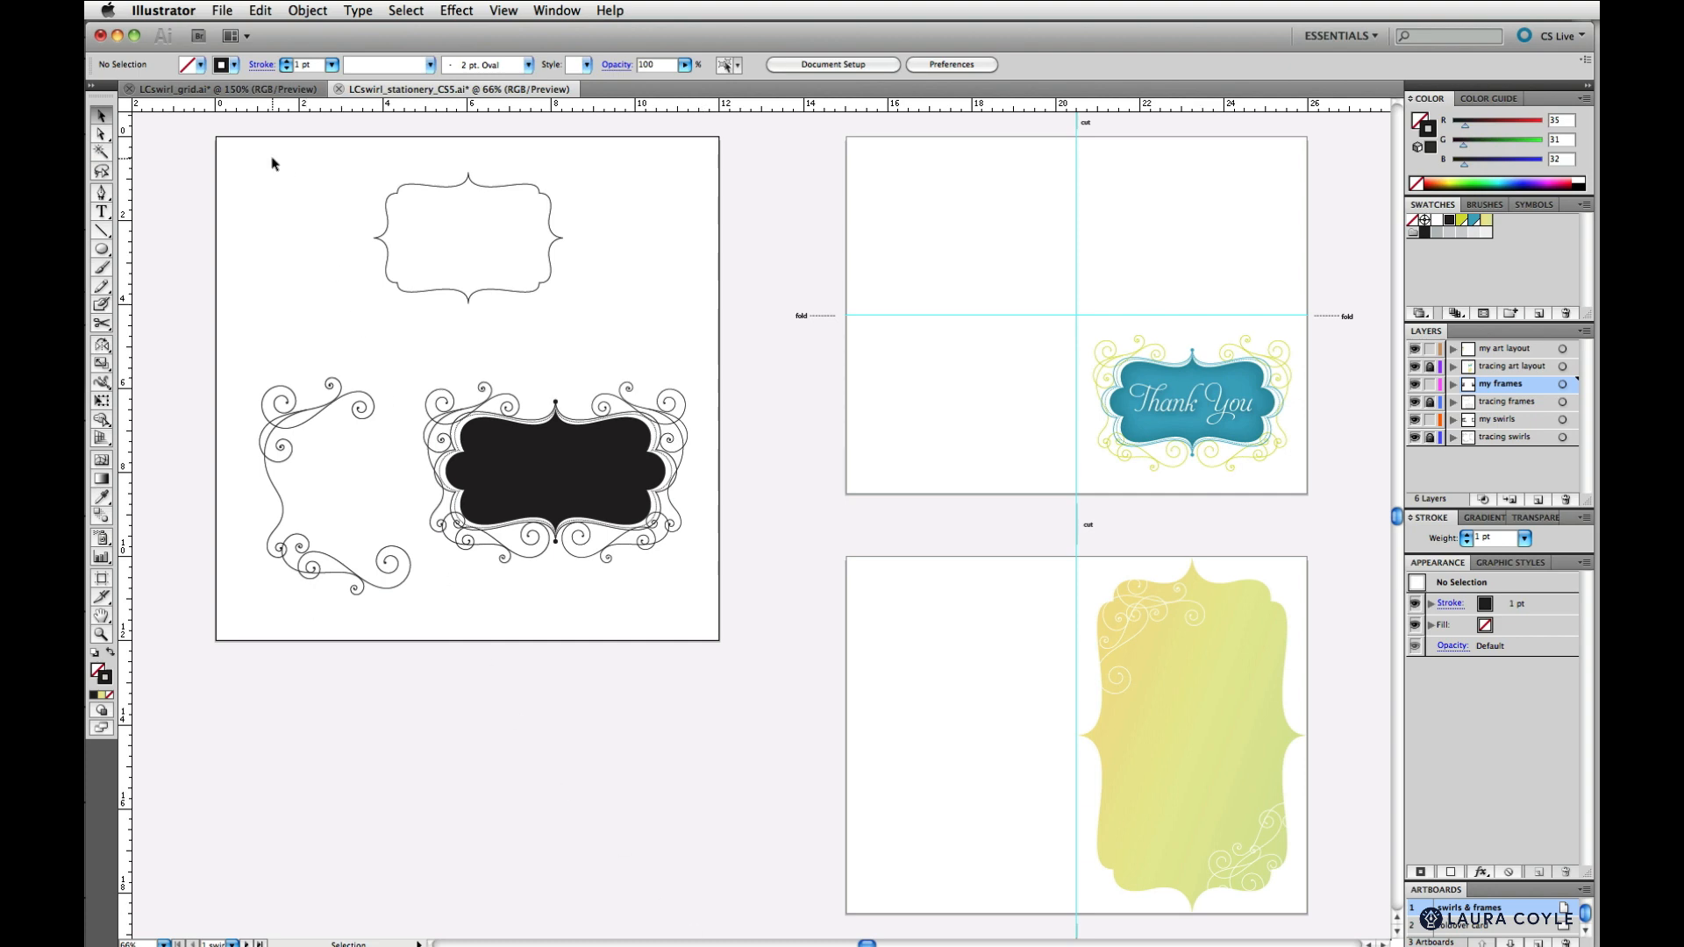
# Duplicate all the frames and swirls from the swirls and frames artboard toward the card artboards
pyautogui.moveTo(273, 162); pyautogui.dragTo(713, 647)
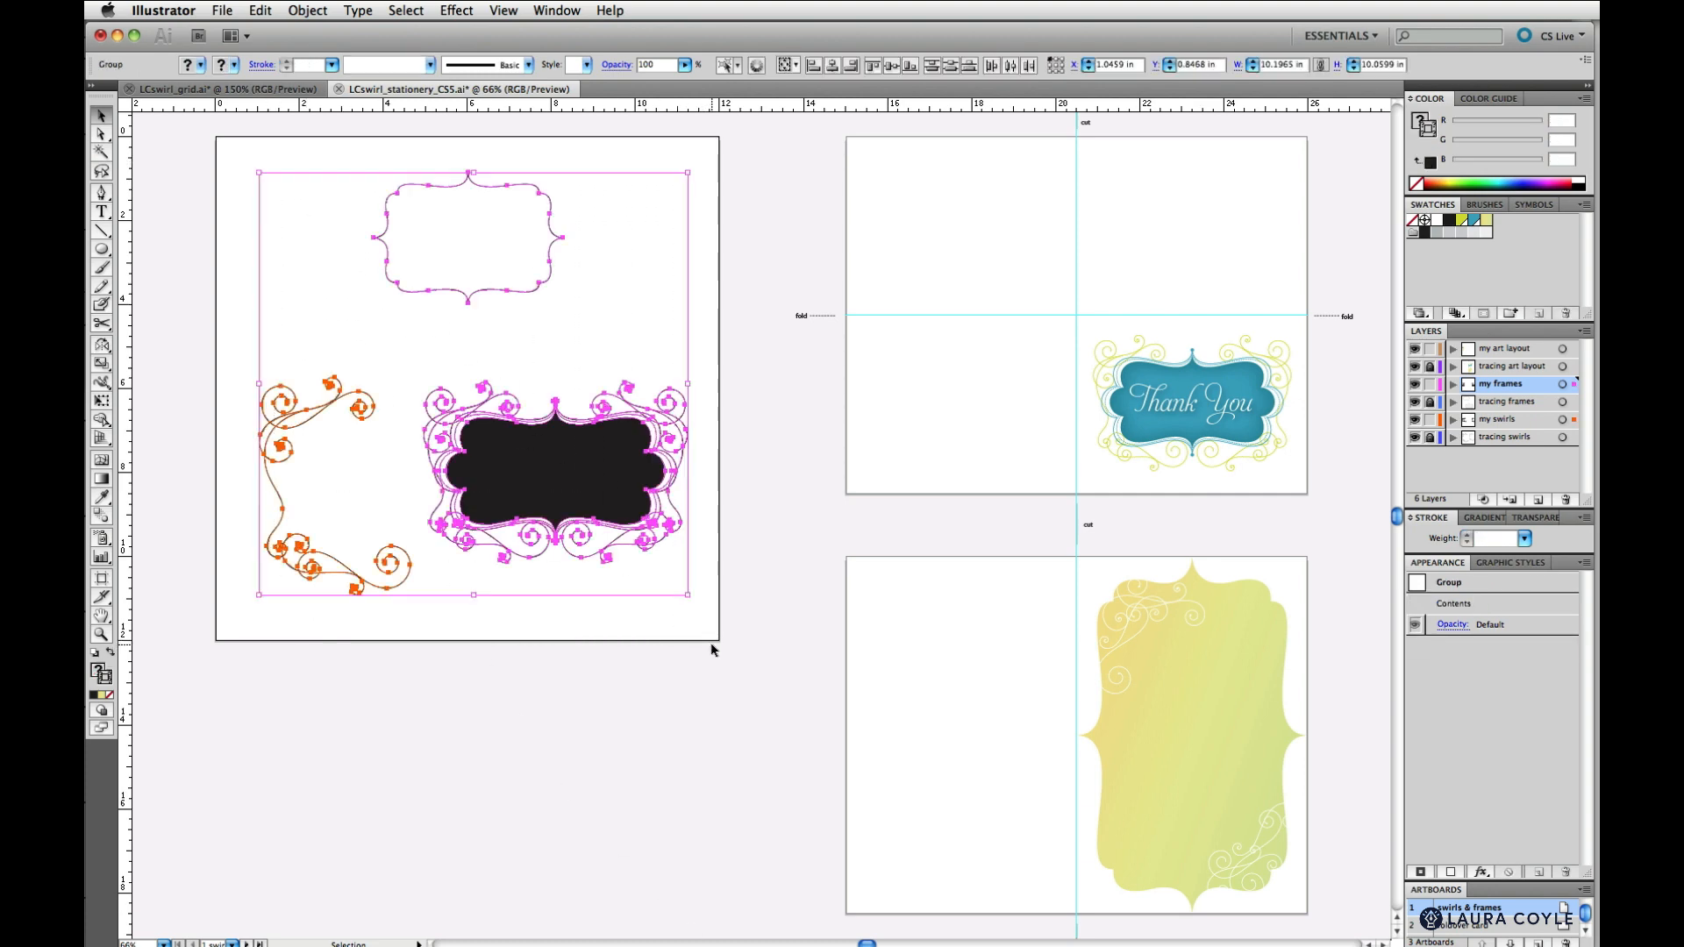
pyautogui.moveTo(591, 475); pyautogui.dragTo(969, 571)
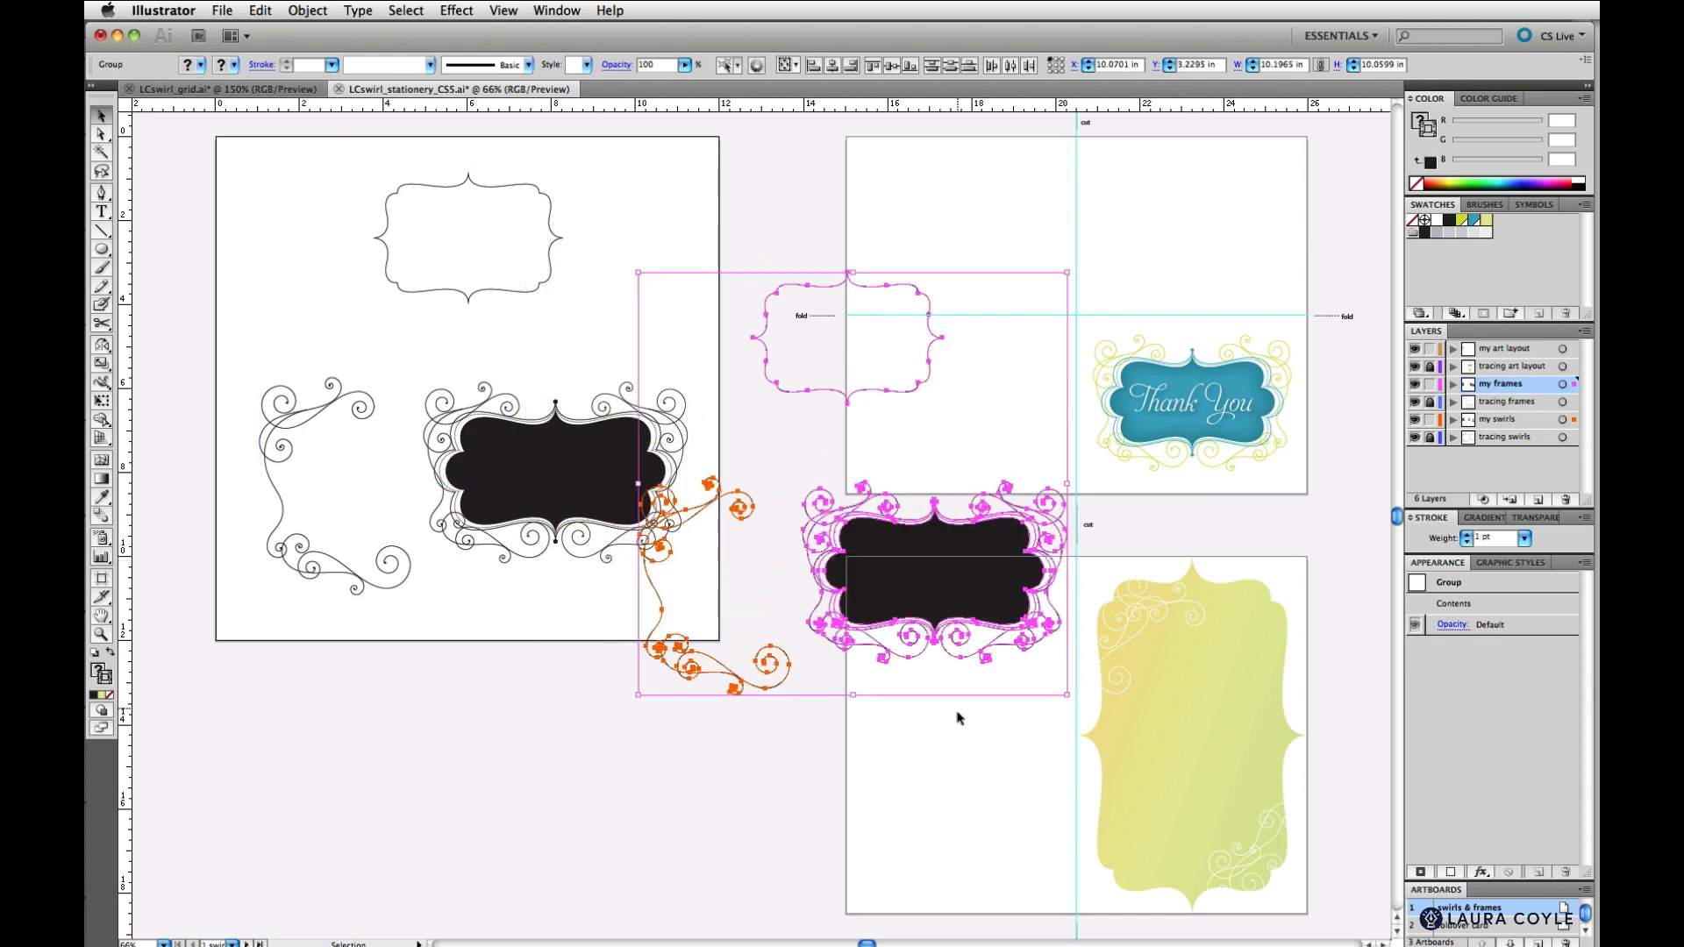
pyautogui.click(968, 707)
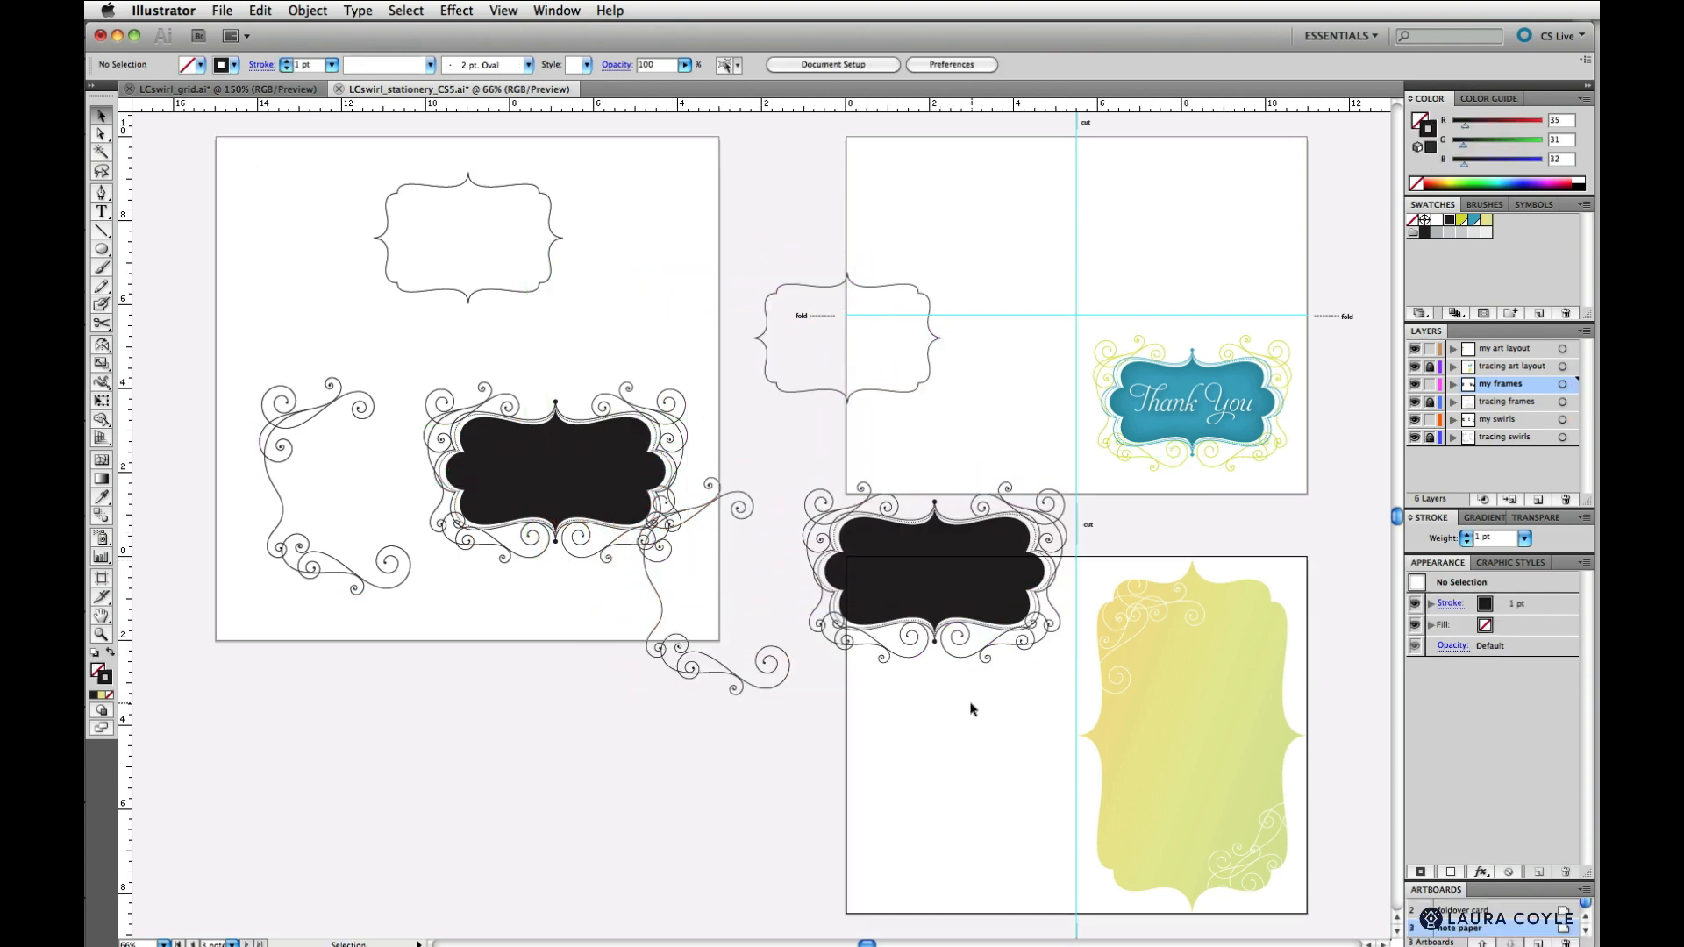
# Arrange the copies with the plain frame on the note paper artboard, the swirls beside it, and the black frame on the foldover card
pyautogui.moveTo(895, 391); pyautogui.dragTo(1007, 820)
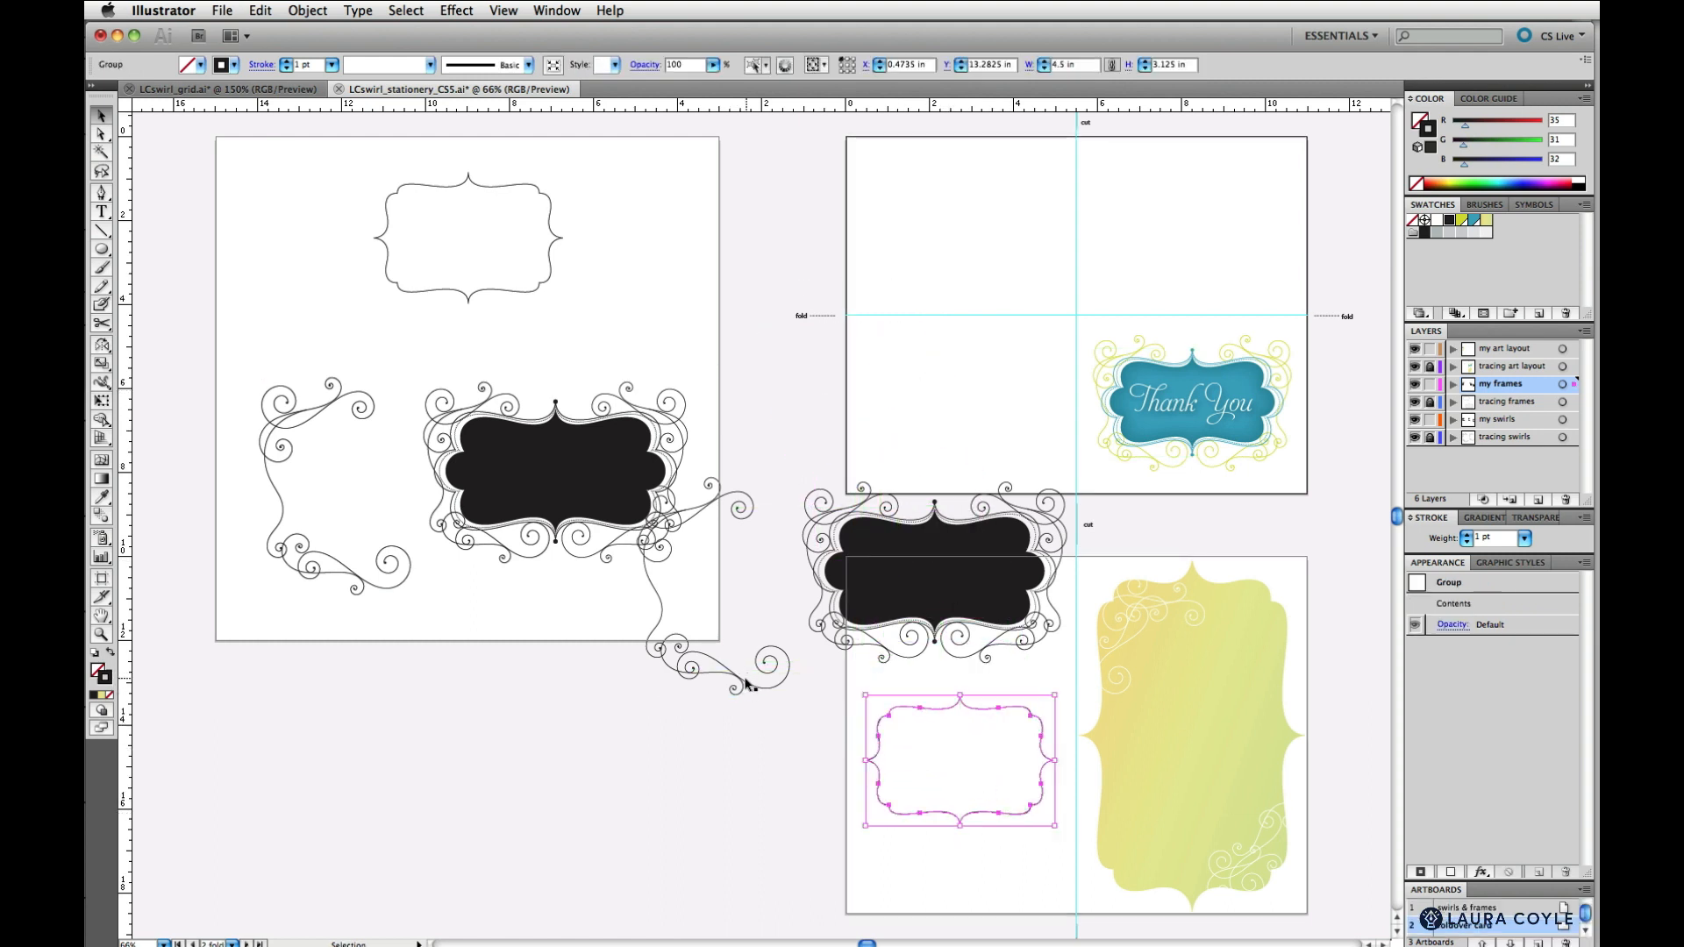
pyautogui.moveTo(754, 702); pyautogui.dragTo(849, 878)
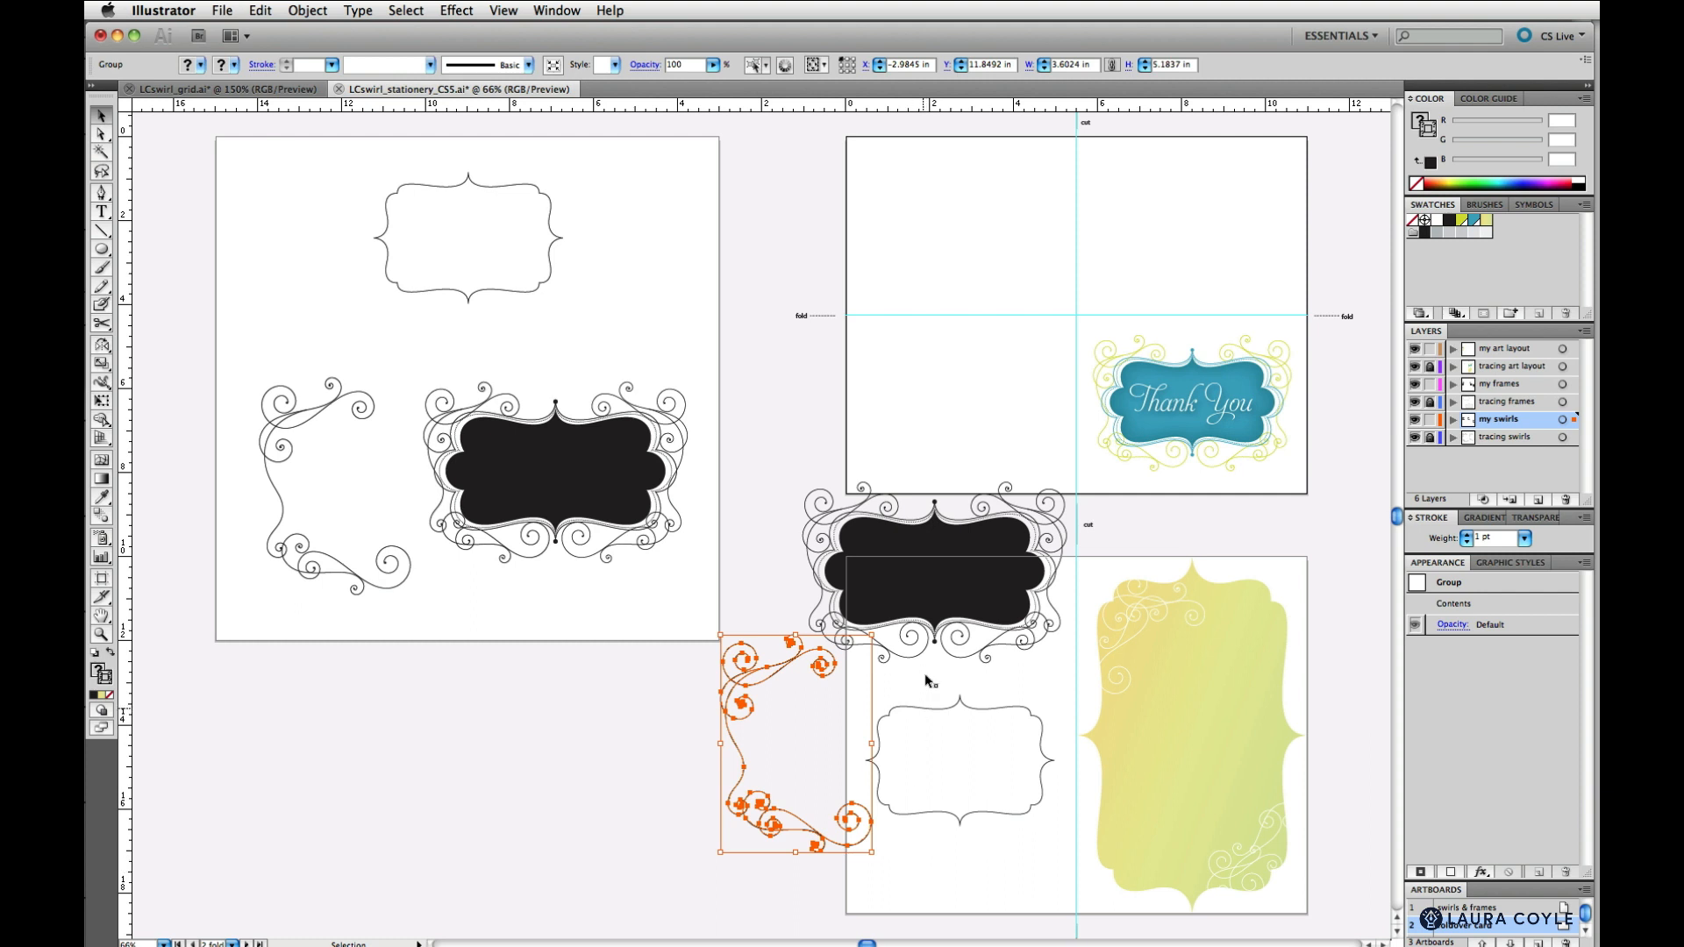
pyautogui.moveTo(936, 570); pyautogui.dragTo(950, 362)
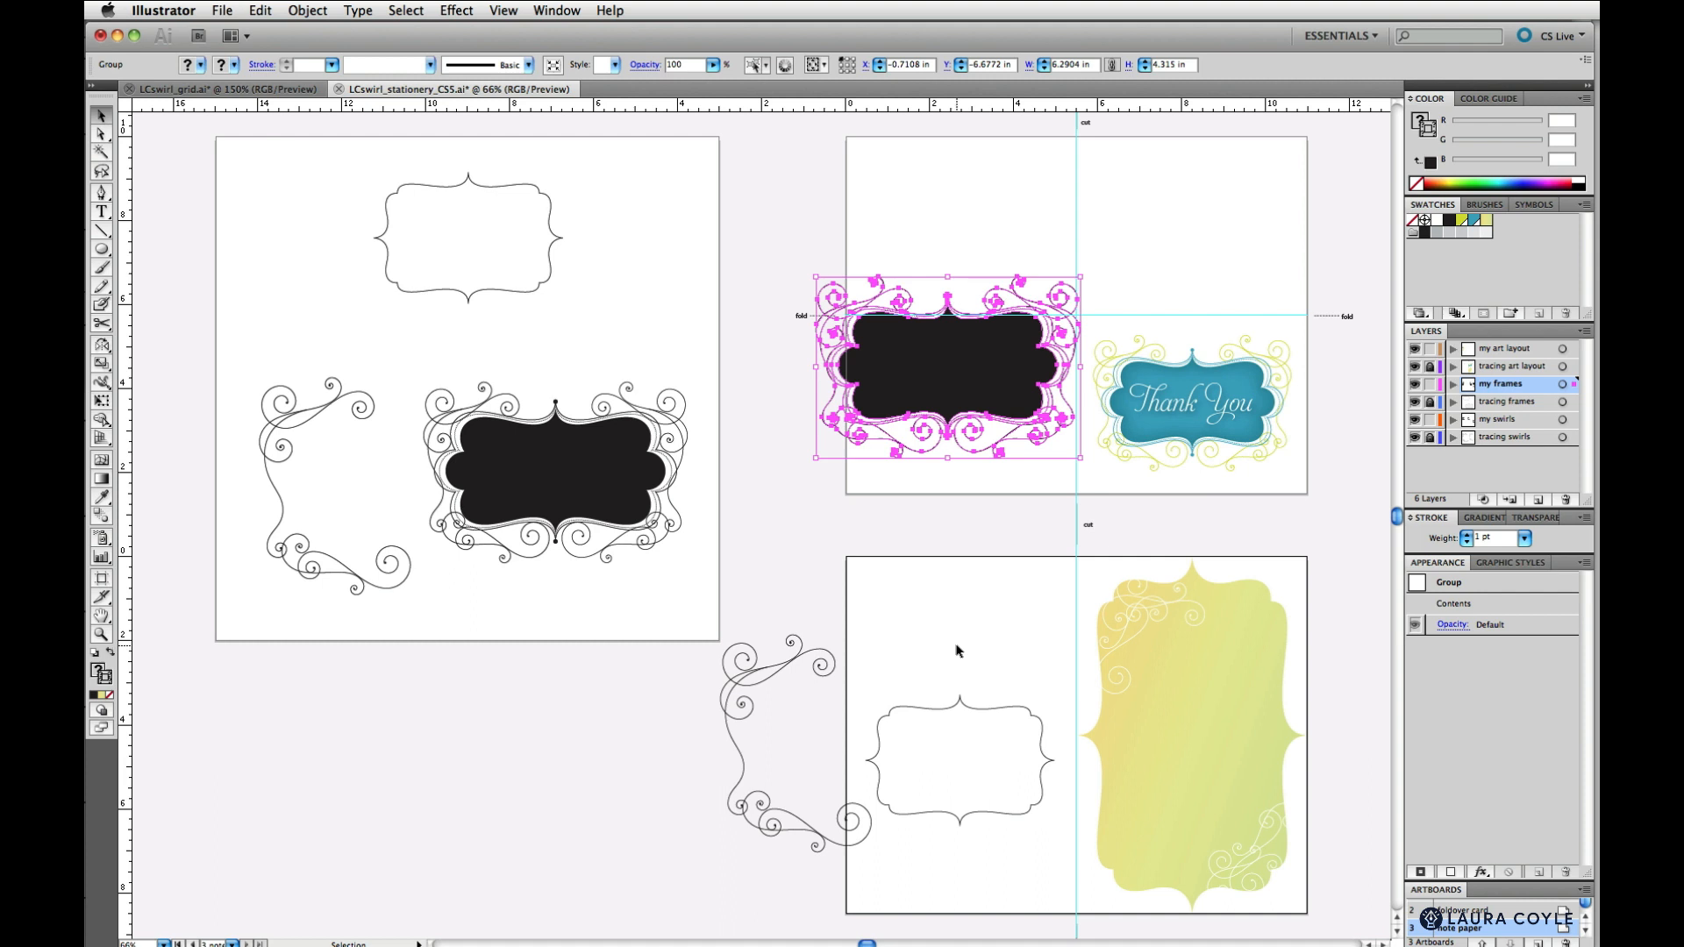
pyautogui.click(958, 654)
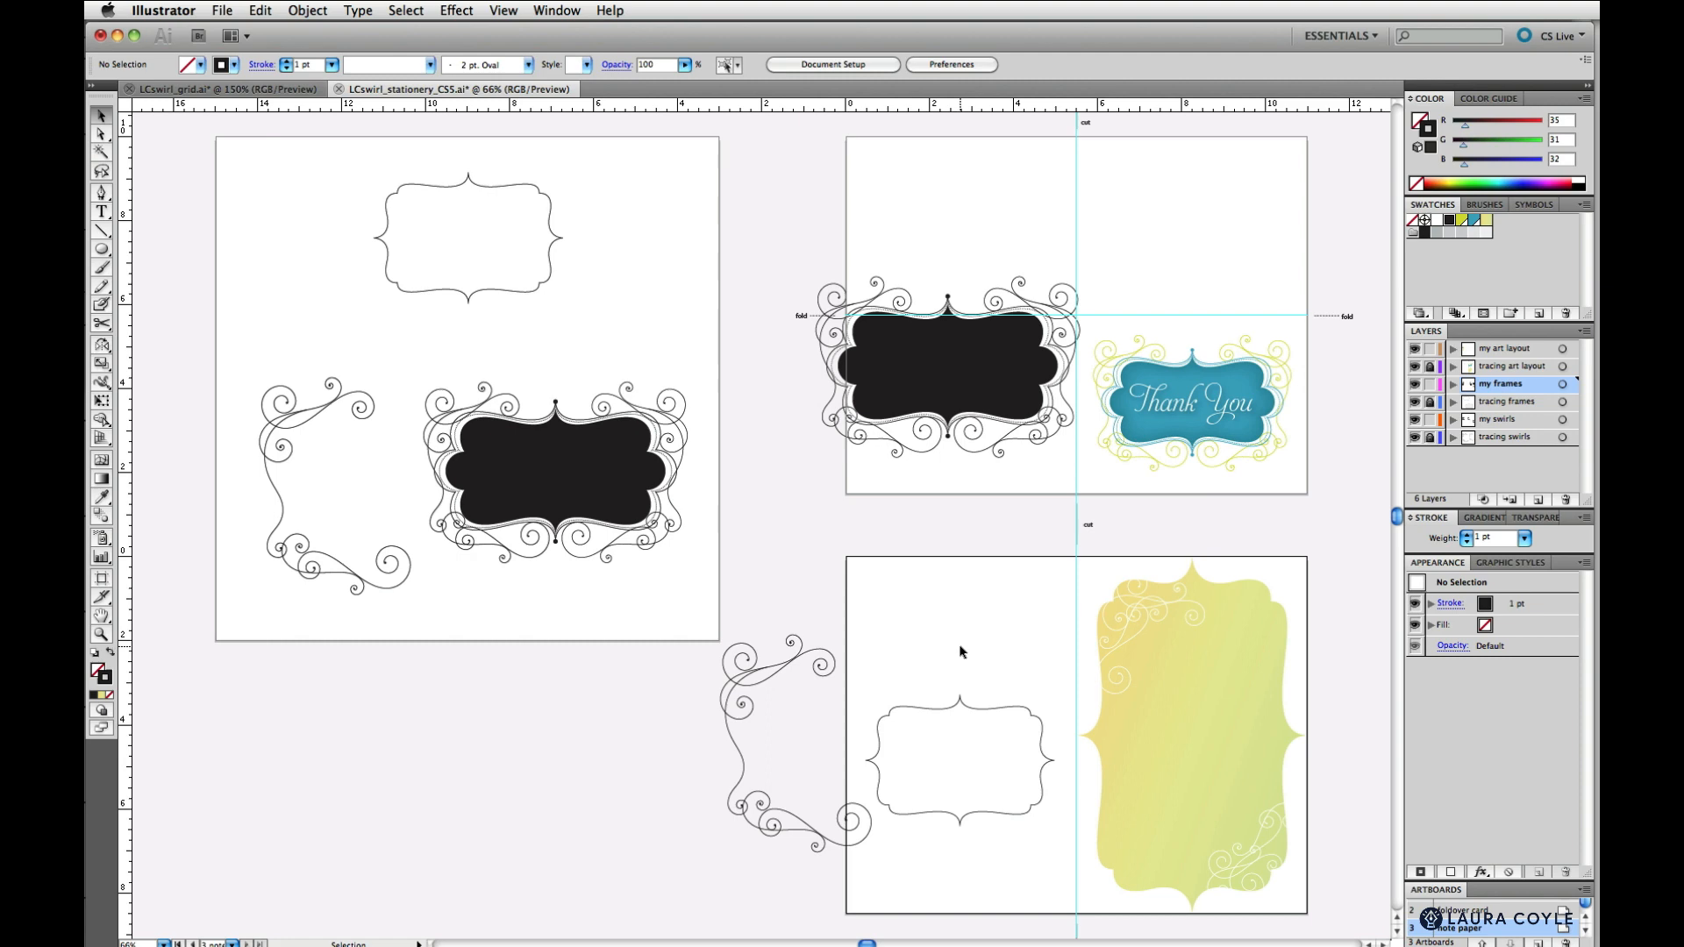
# Move the copied frames and swirls to the my art layout layer, and hide the four frames and swirls layers
pyautogui.moveTo(760, 391); pyautogui.dragTo(1005, 763)
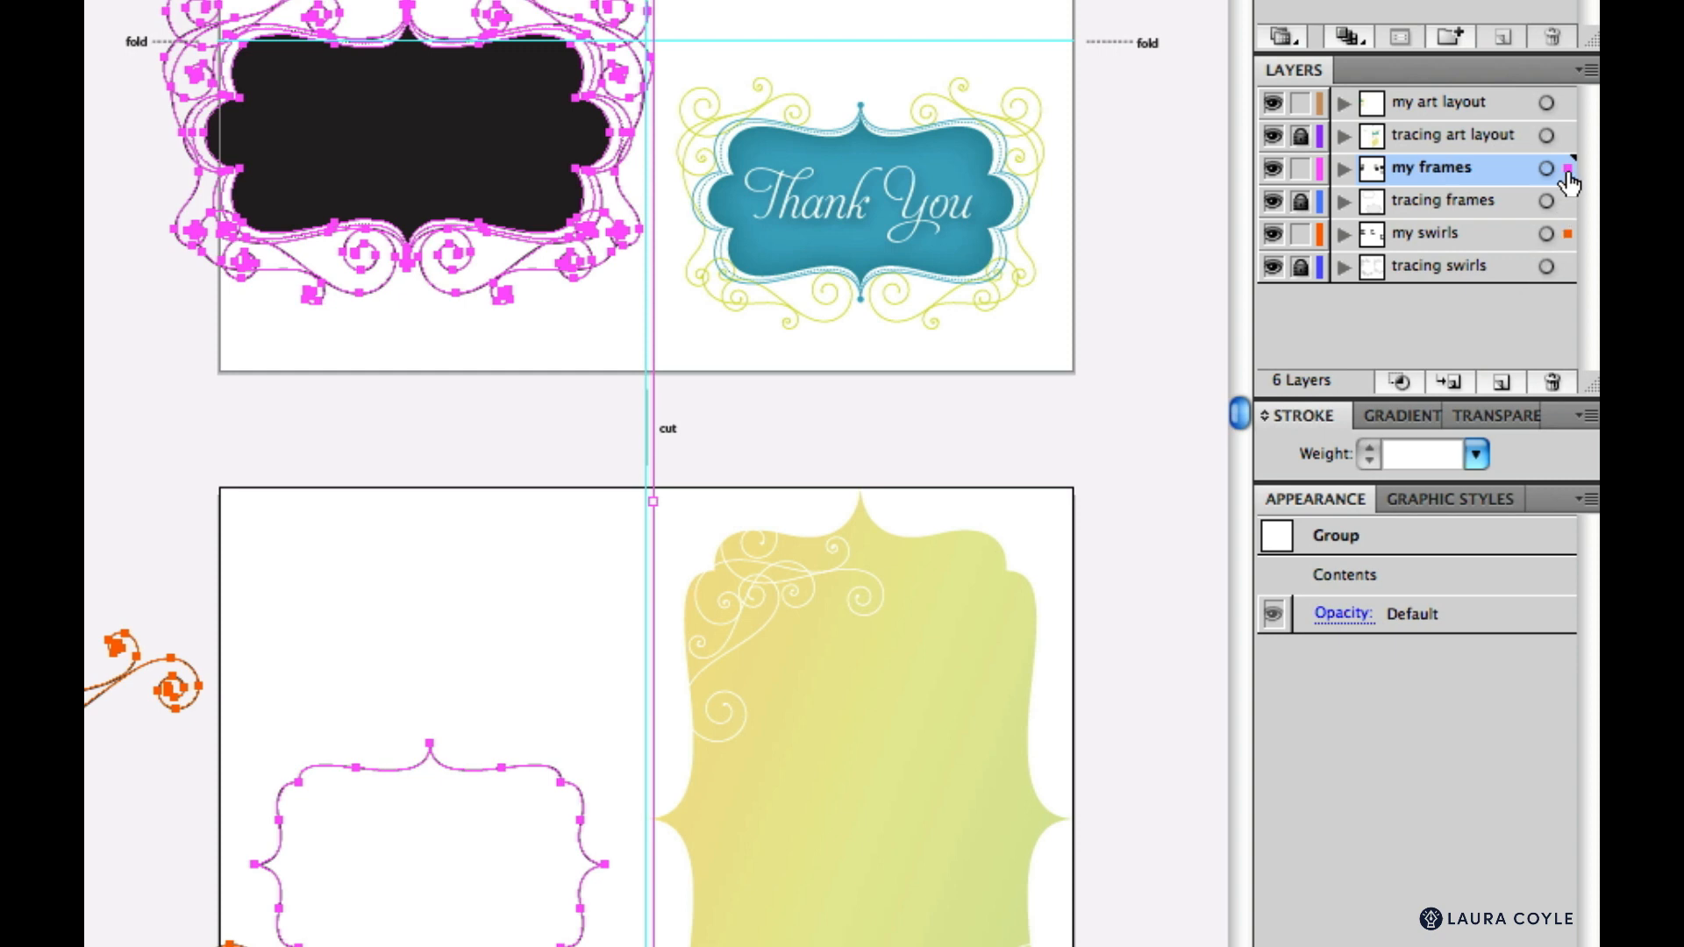
pyautogui.moveTo(1568, 173); pyautogui.dragTo(1569, 102)
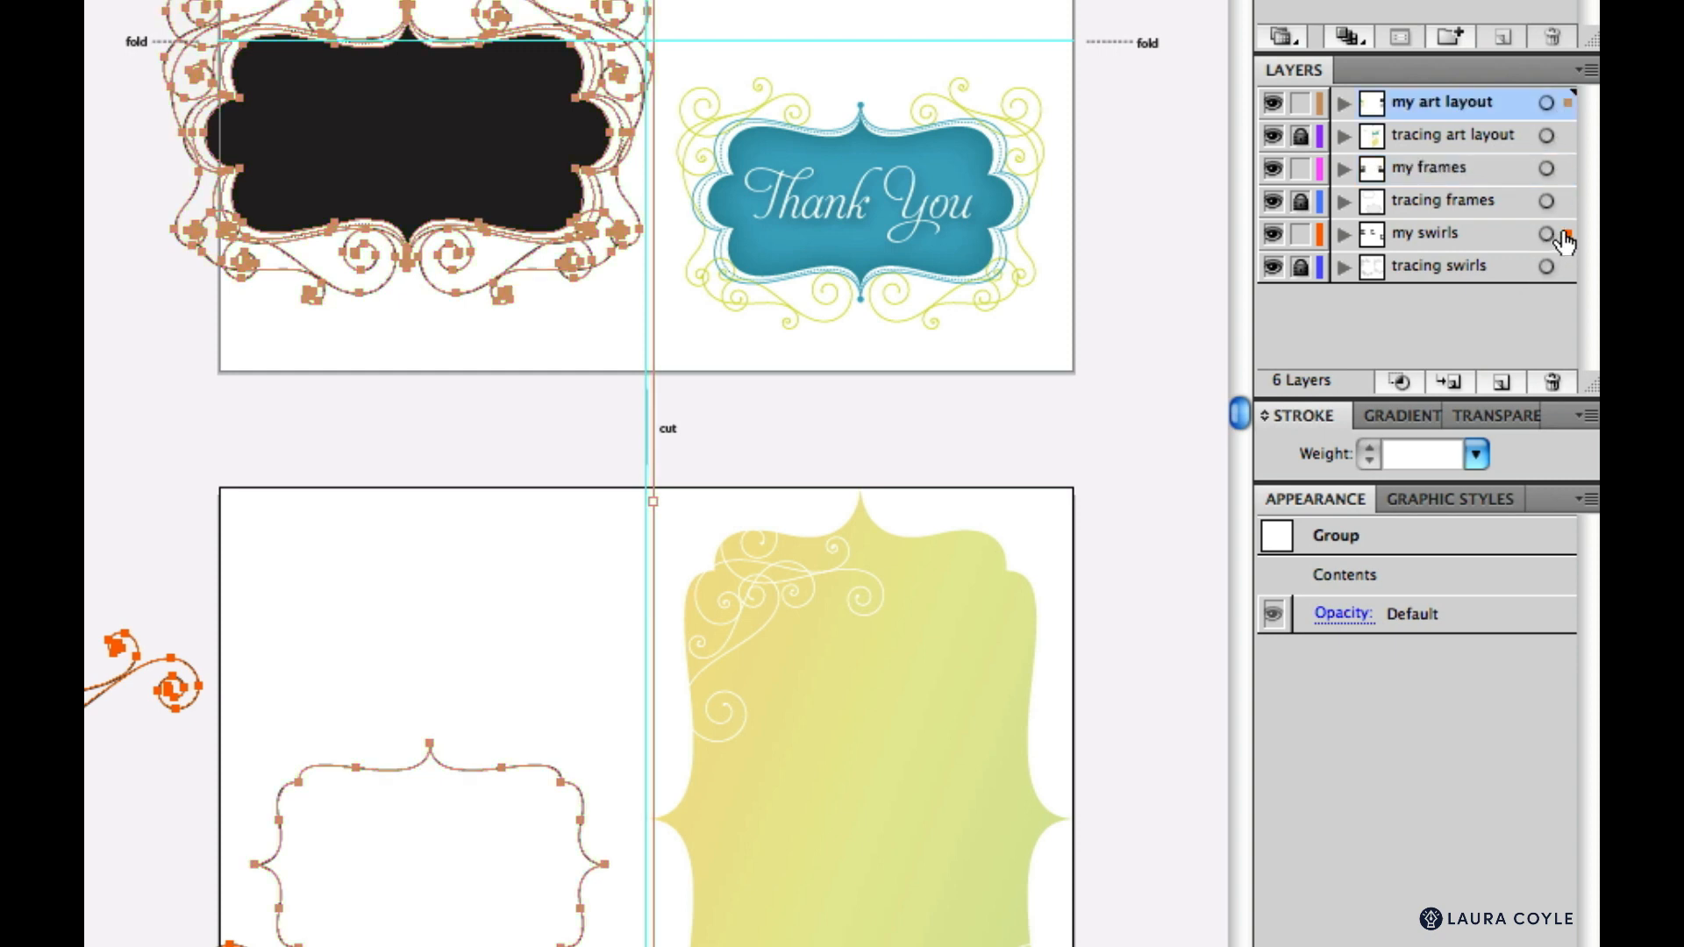
pyautogui.moveTo(1566, 235); pyautogui.dragTo(1569, 103)
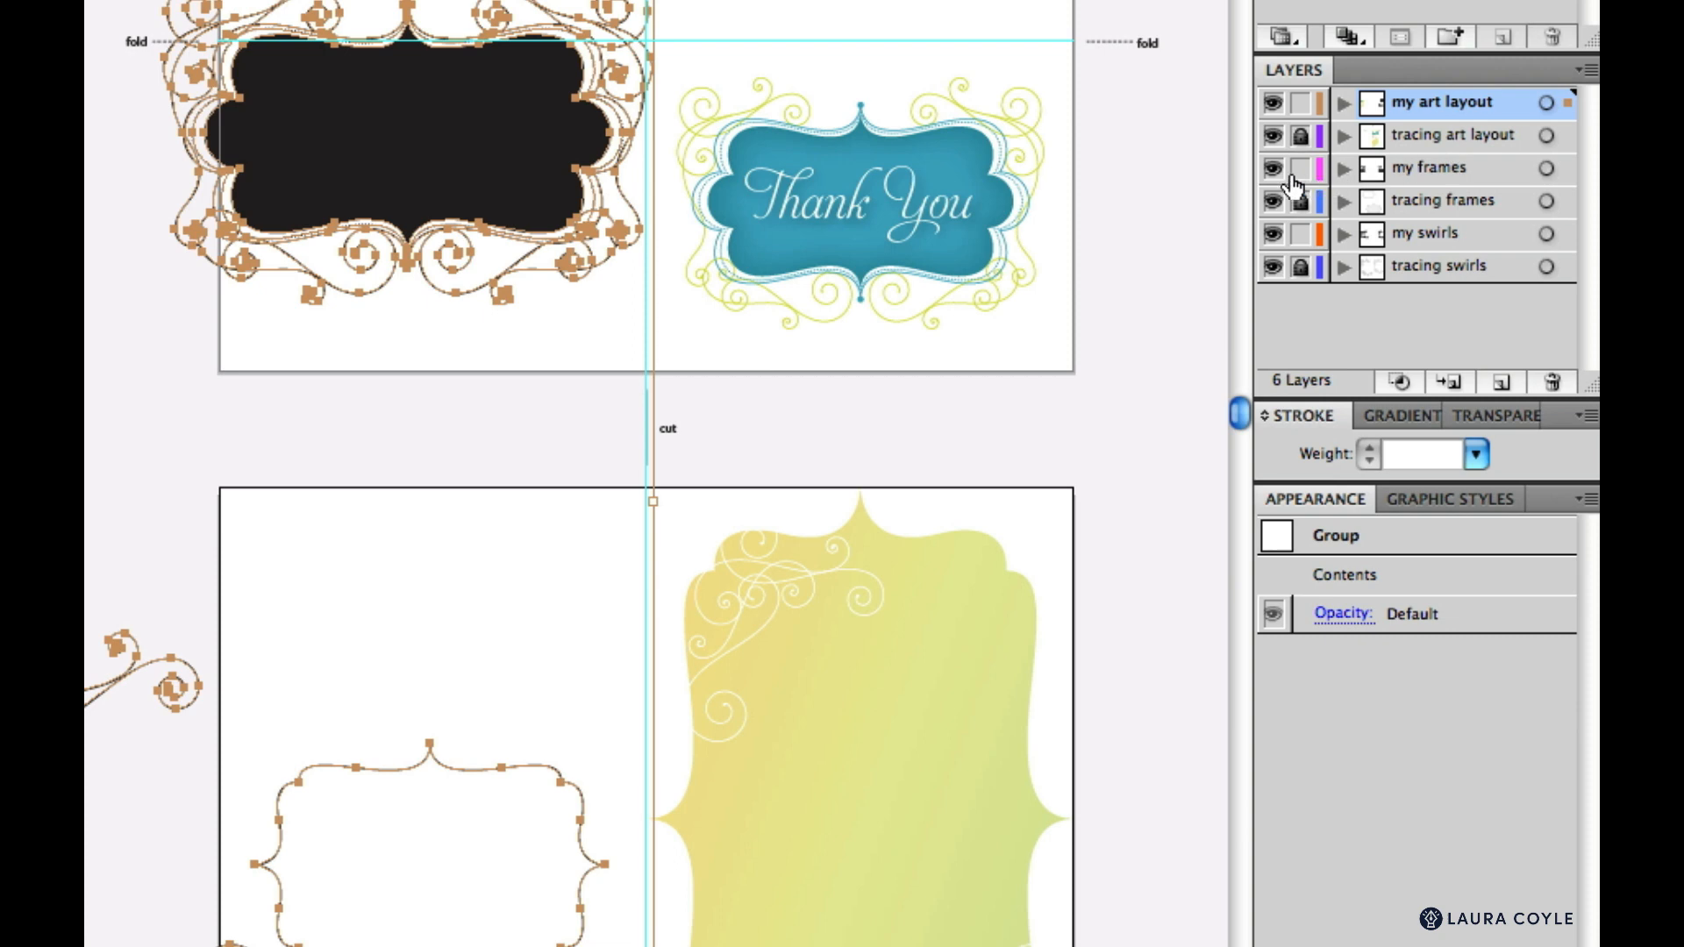
pyautogui.moveTo(1274, 175); pyautogui.dragTo(1275, 276)
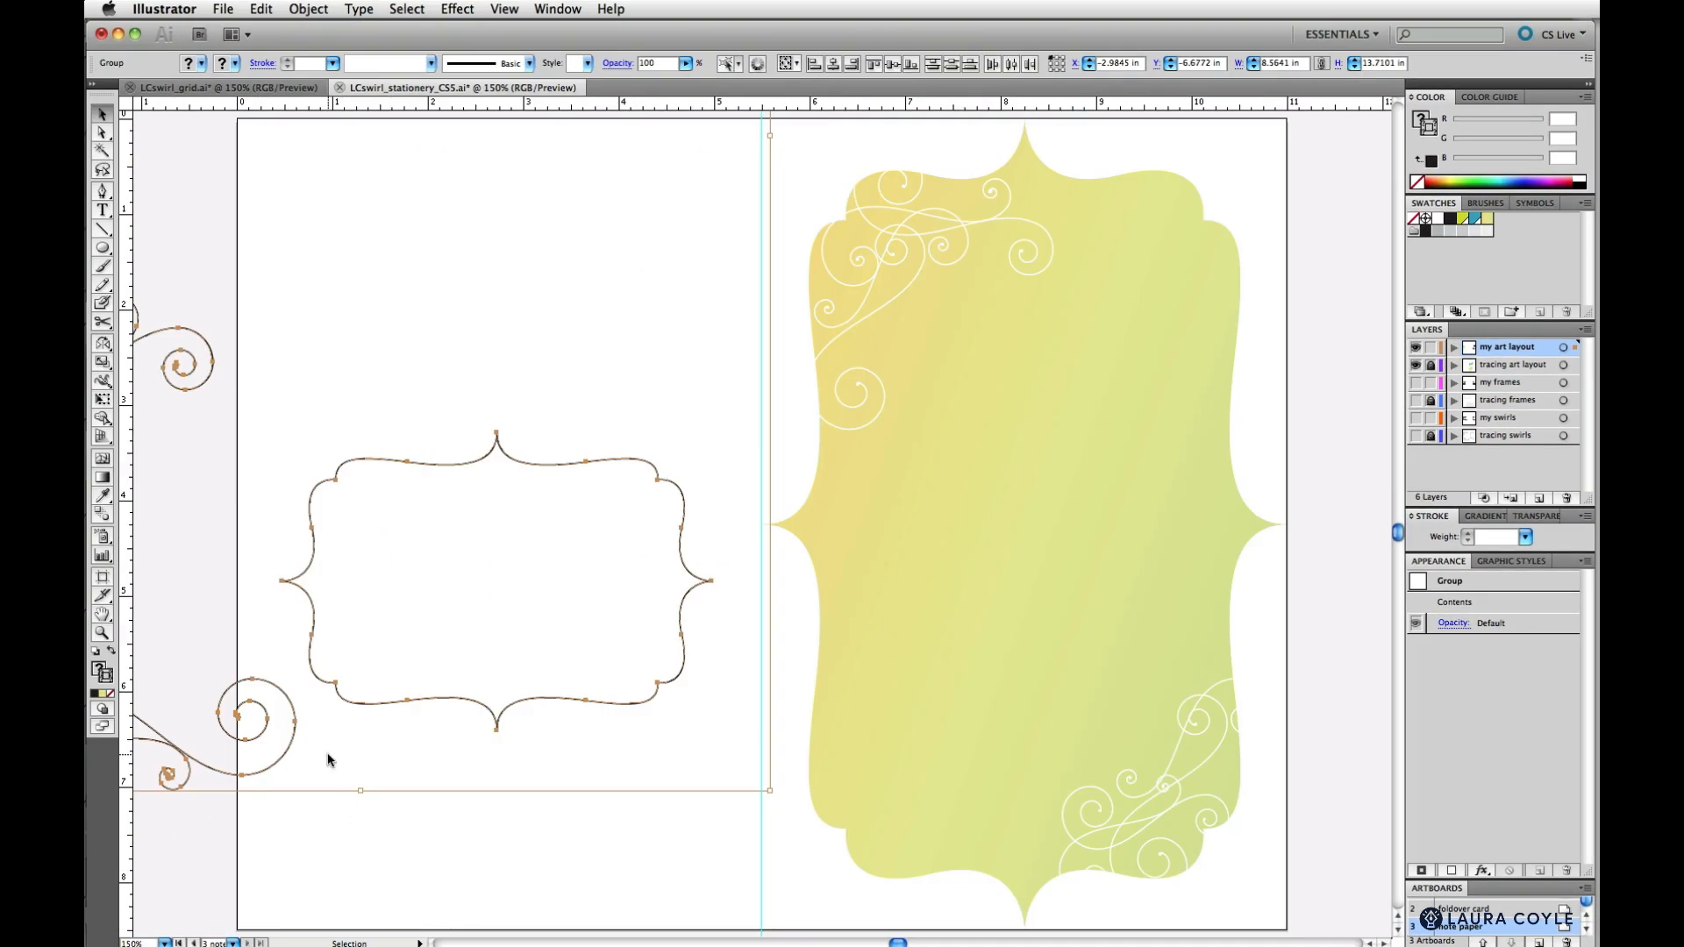
# Move the swirl group clear of the note paper artboard and rotate the plain frame 90 degrees to portrait orientation
pyautogui.moveTo(290, 756); pyautogui.dragTo(186, 758)
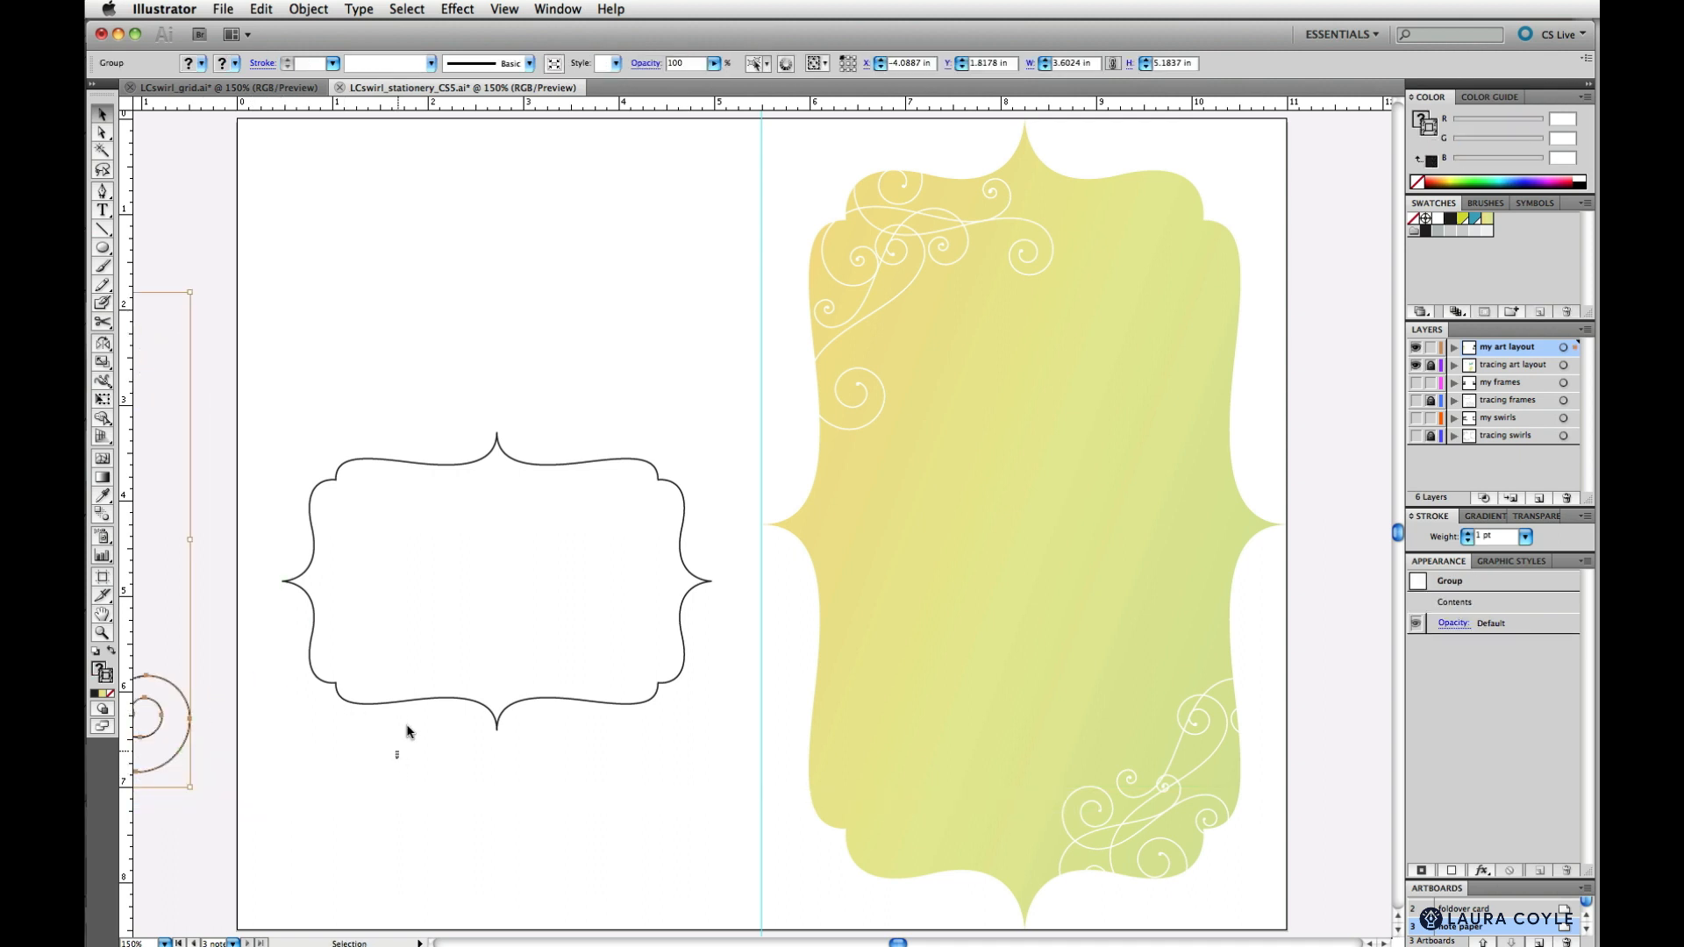
pyautogui.click(465, 698)
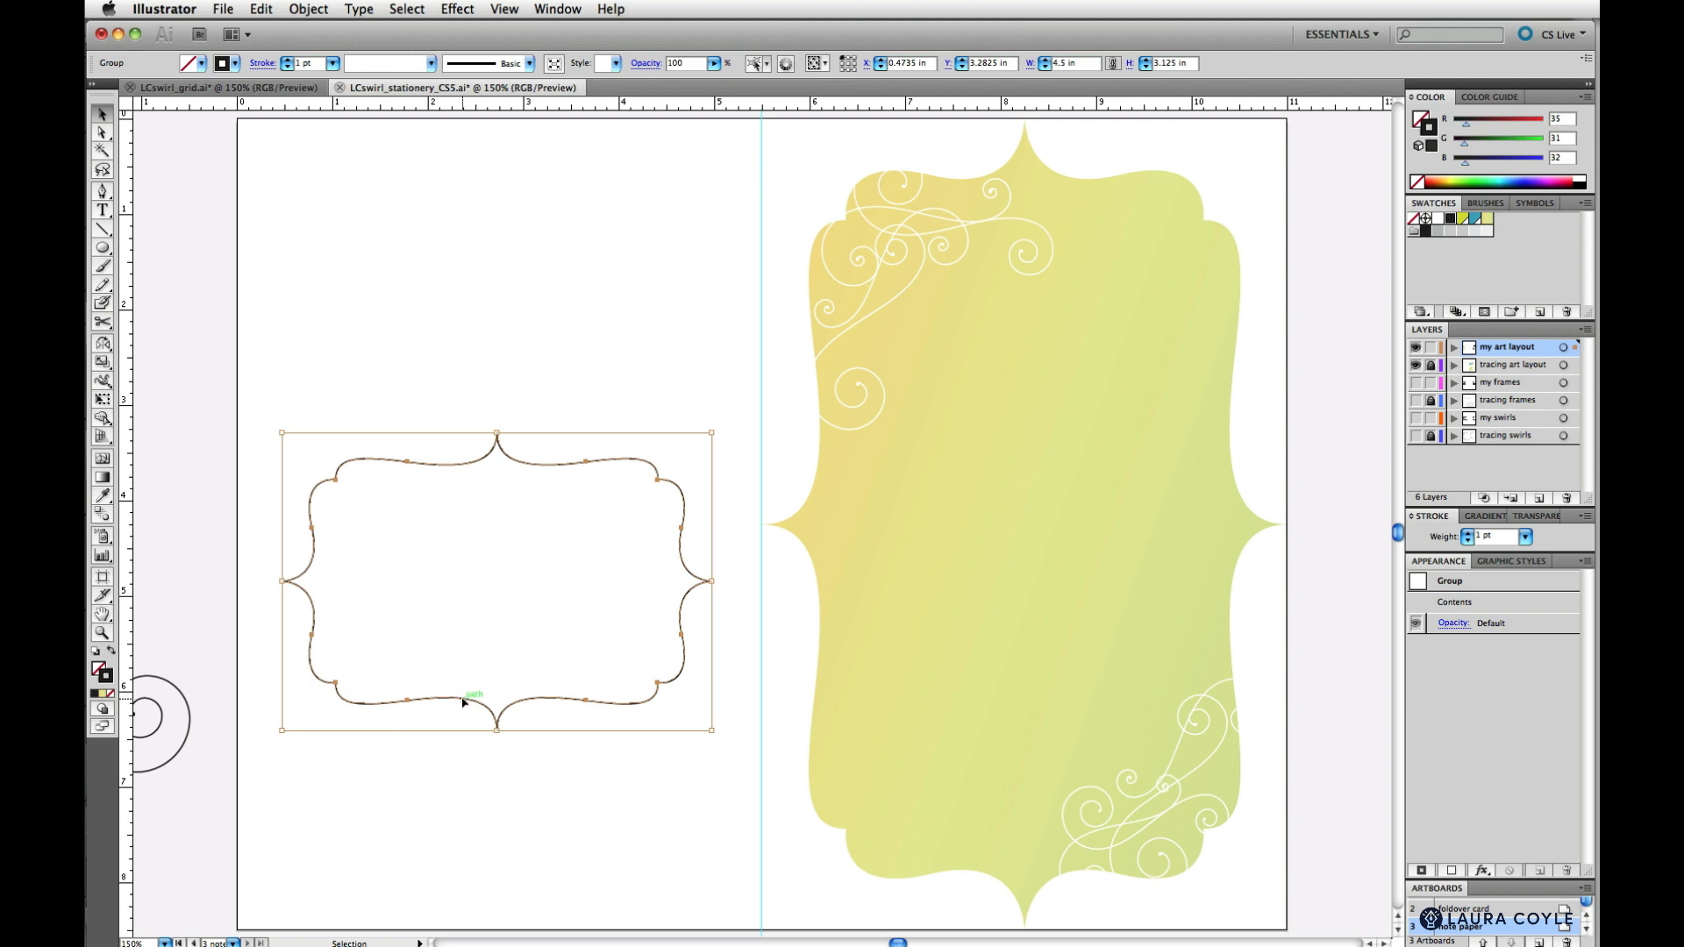
pyautogui.press('e')
pyautogui.moveTo(743, 607); pyautogui.dragTo(587, 342)
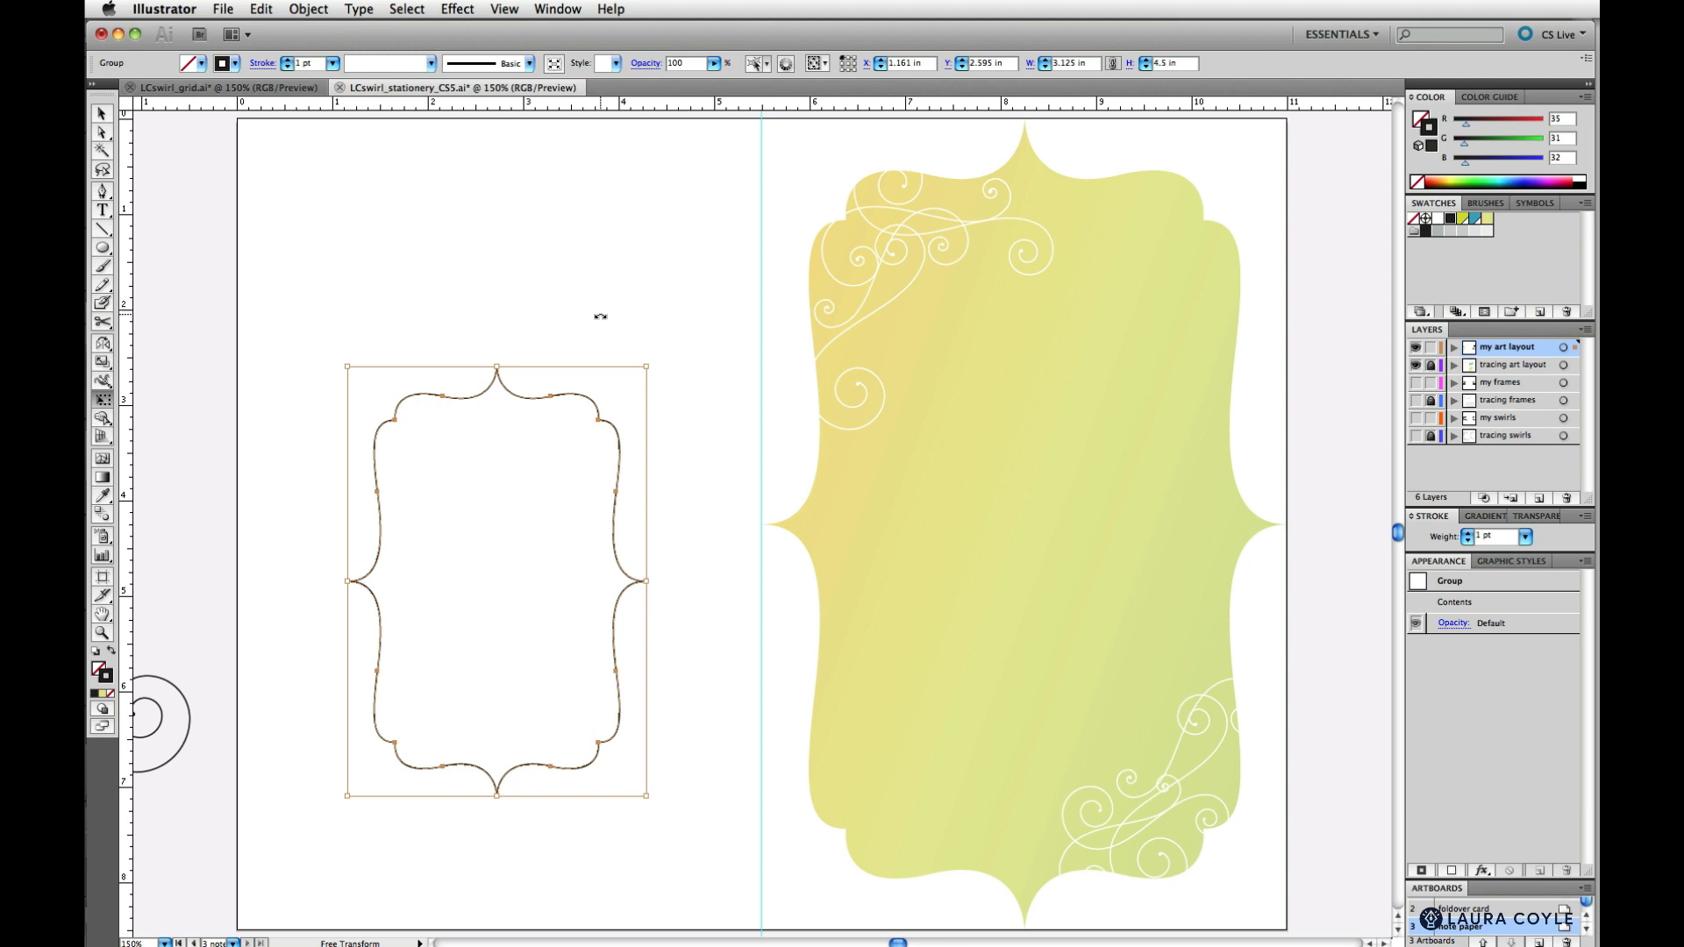
# Stretch the plain frame to fill the artboard half before the cut guide, 8.5 in high
pyautogui.press('v')
pyautogui.moveTo(497, 366); pyautogui.dragTo(497, 106)
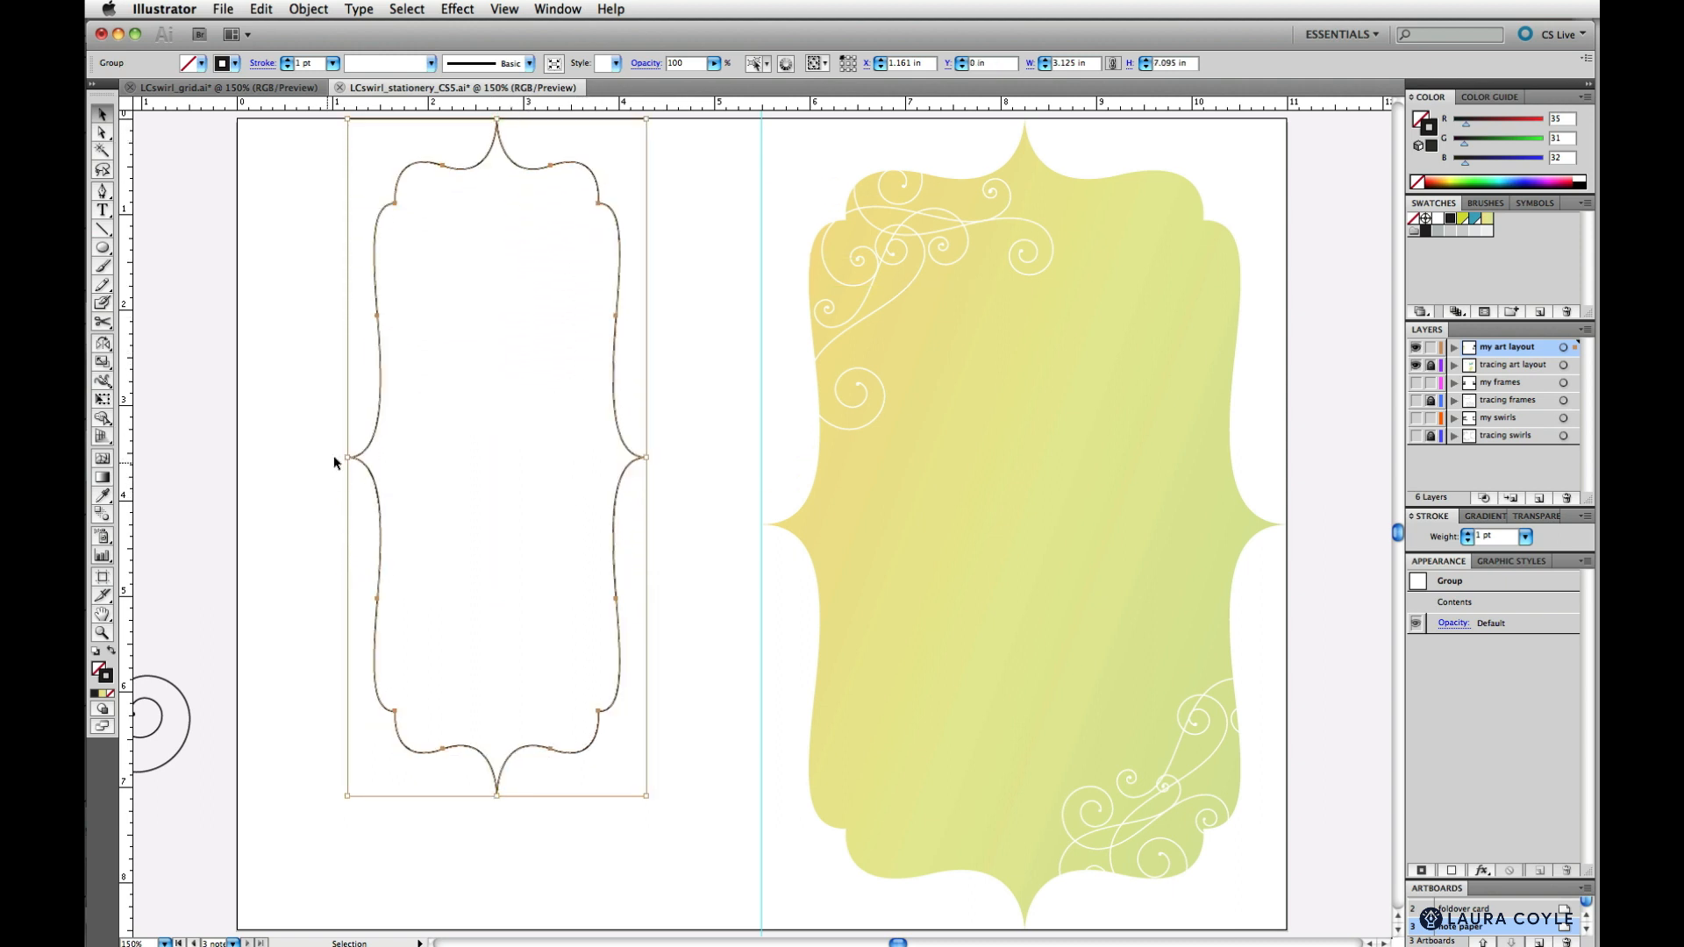
pyautogui.moveTo(348, 458); pyautogui.dragTo(238, 458)
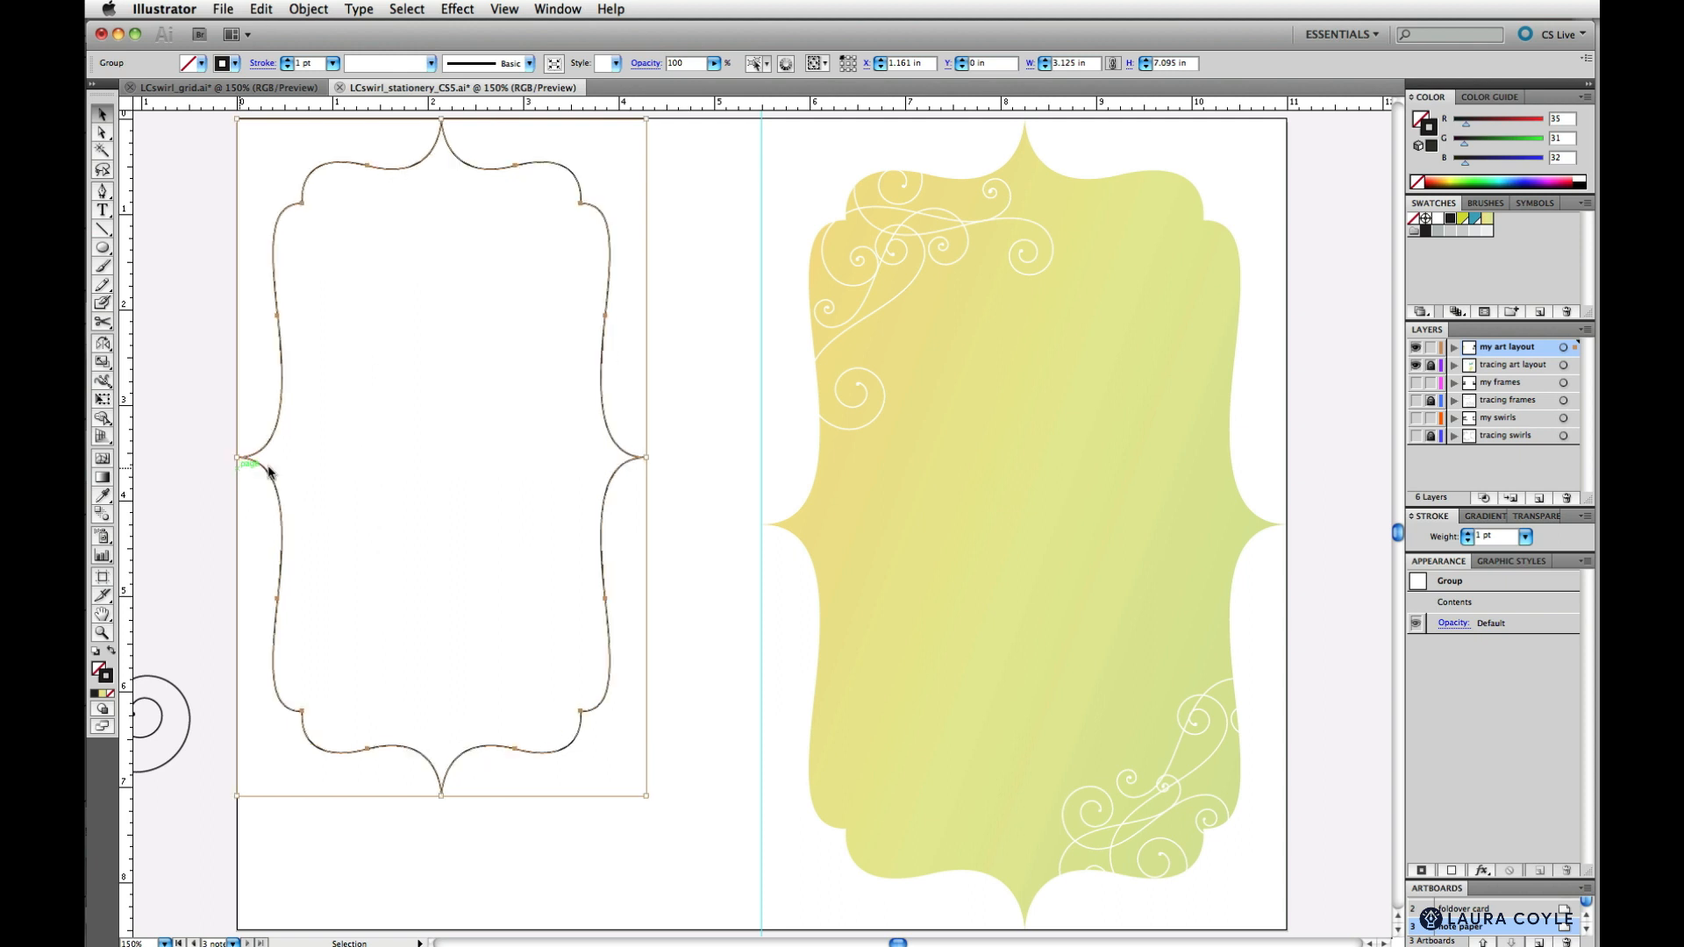
pyautogui.moveTo(441, 796); pyautogui.dragTo(457, 928)
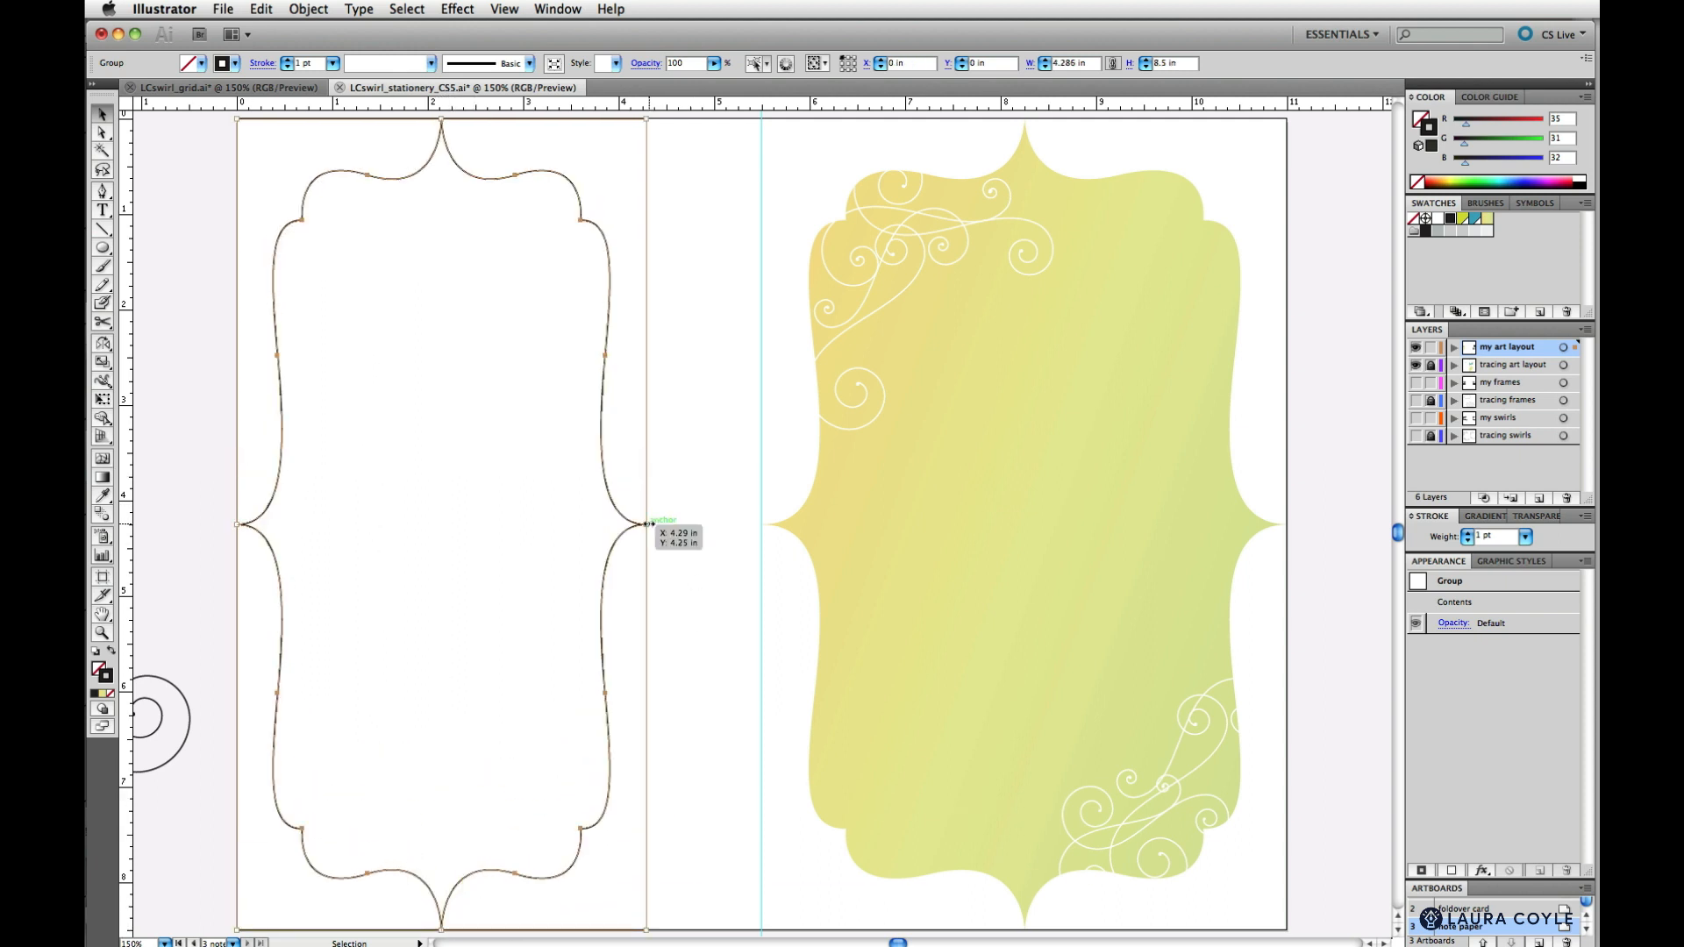
pyautogui.moveTo(647, 525); pyautogui.dragTo(761, 554)
pyautogui.click(754, 629)
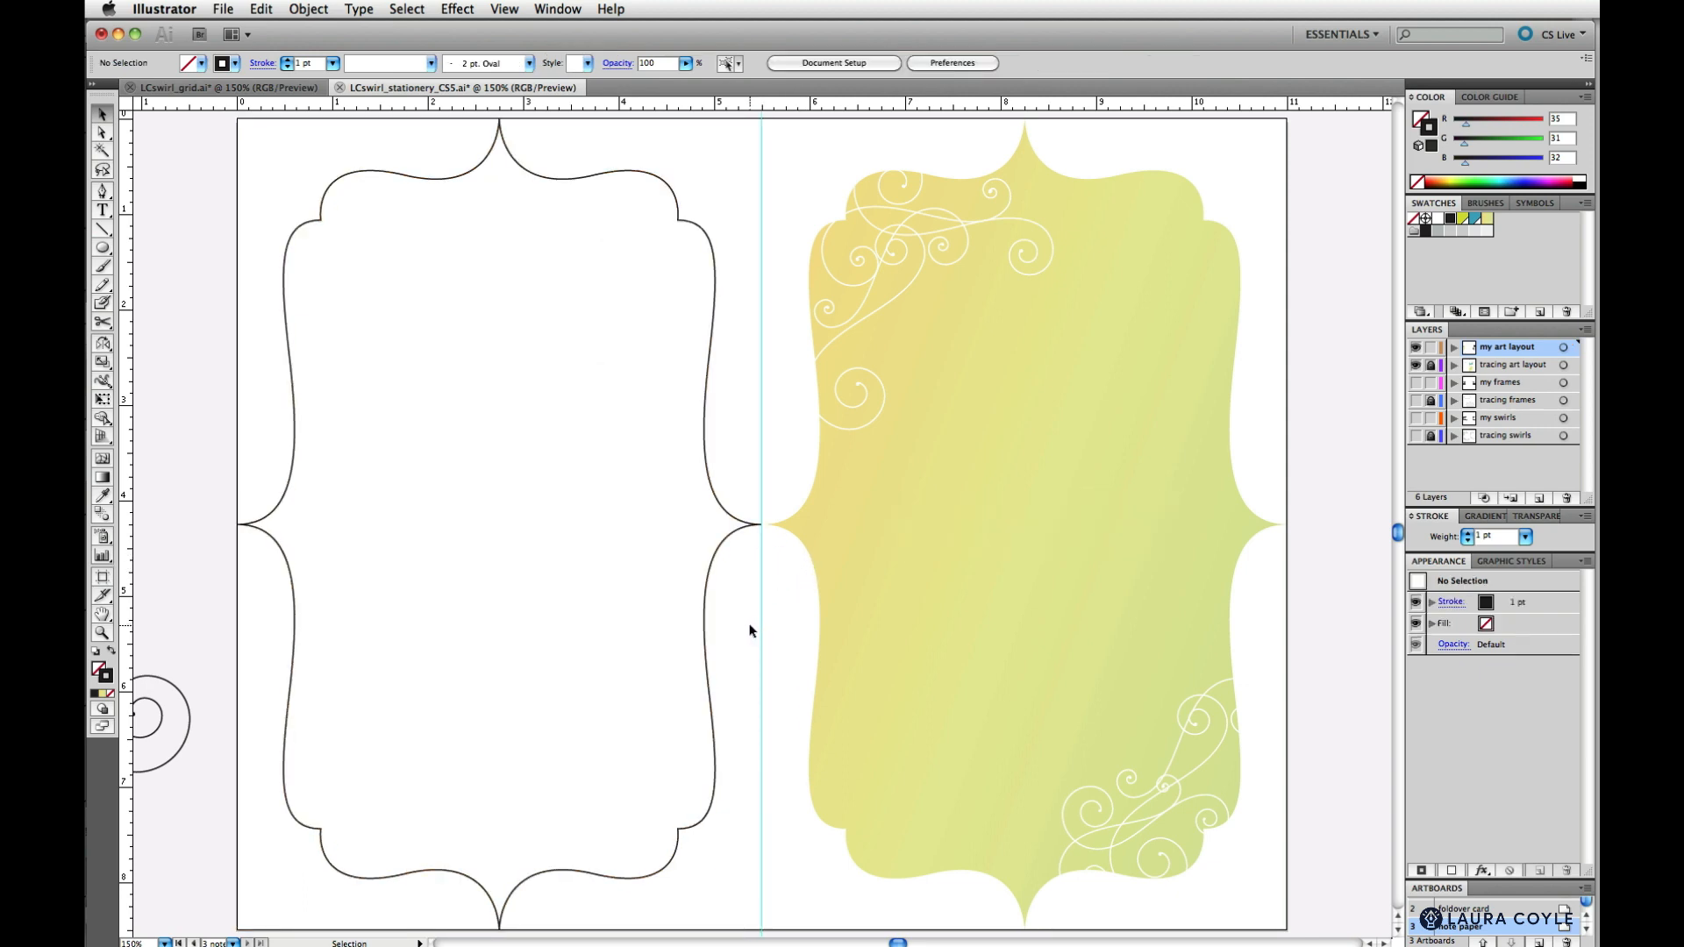
# Fill the stretched frame with the yellow-green gradient swatch and remove its stroke
pyautogui.click(684, 598)
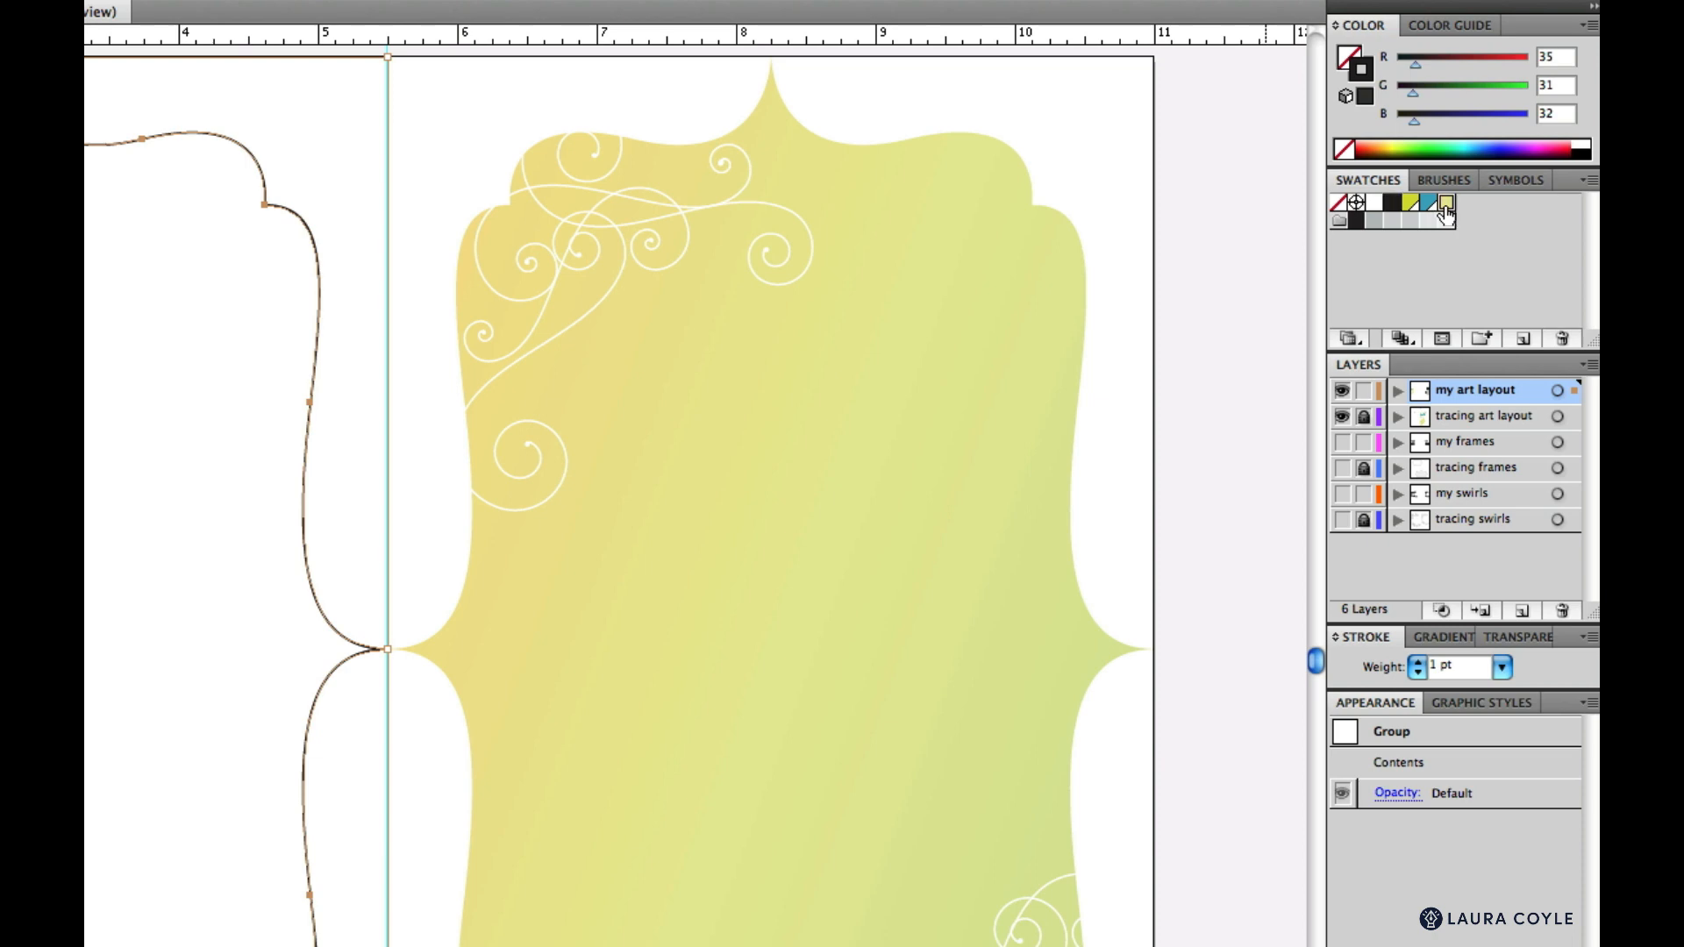
pyautogui.click(1447, 207)
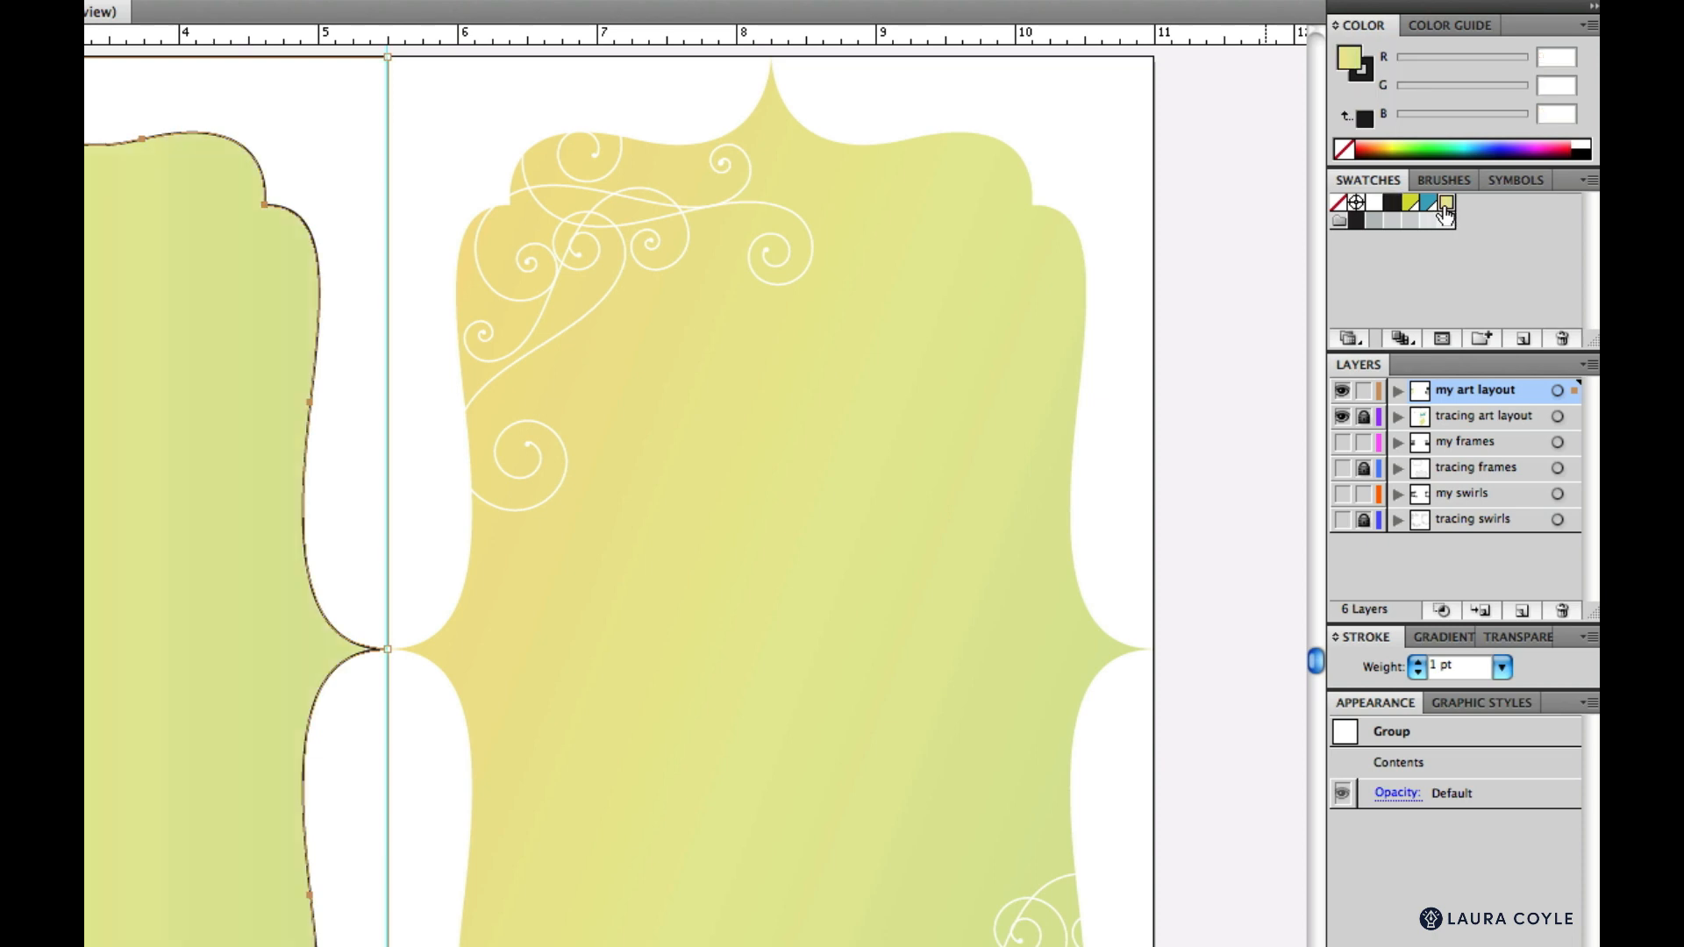
pyautogui.click(1368, 85)
pyautogui.click(1343, 151)
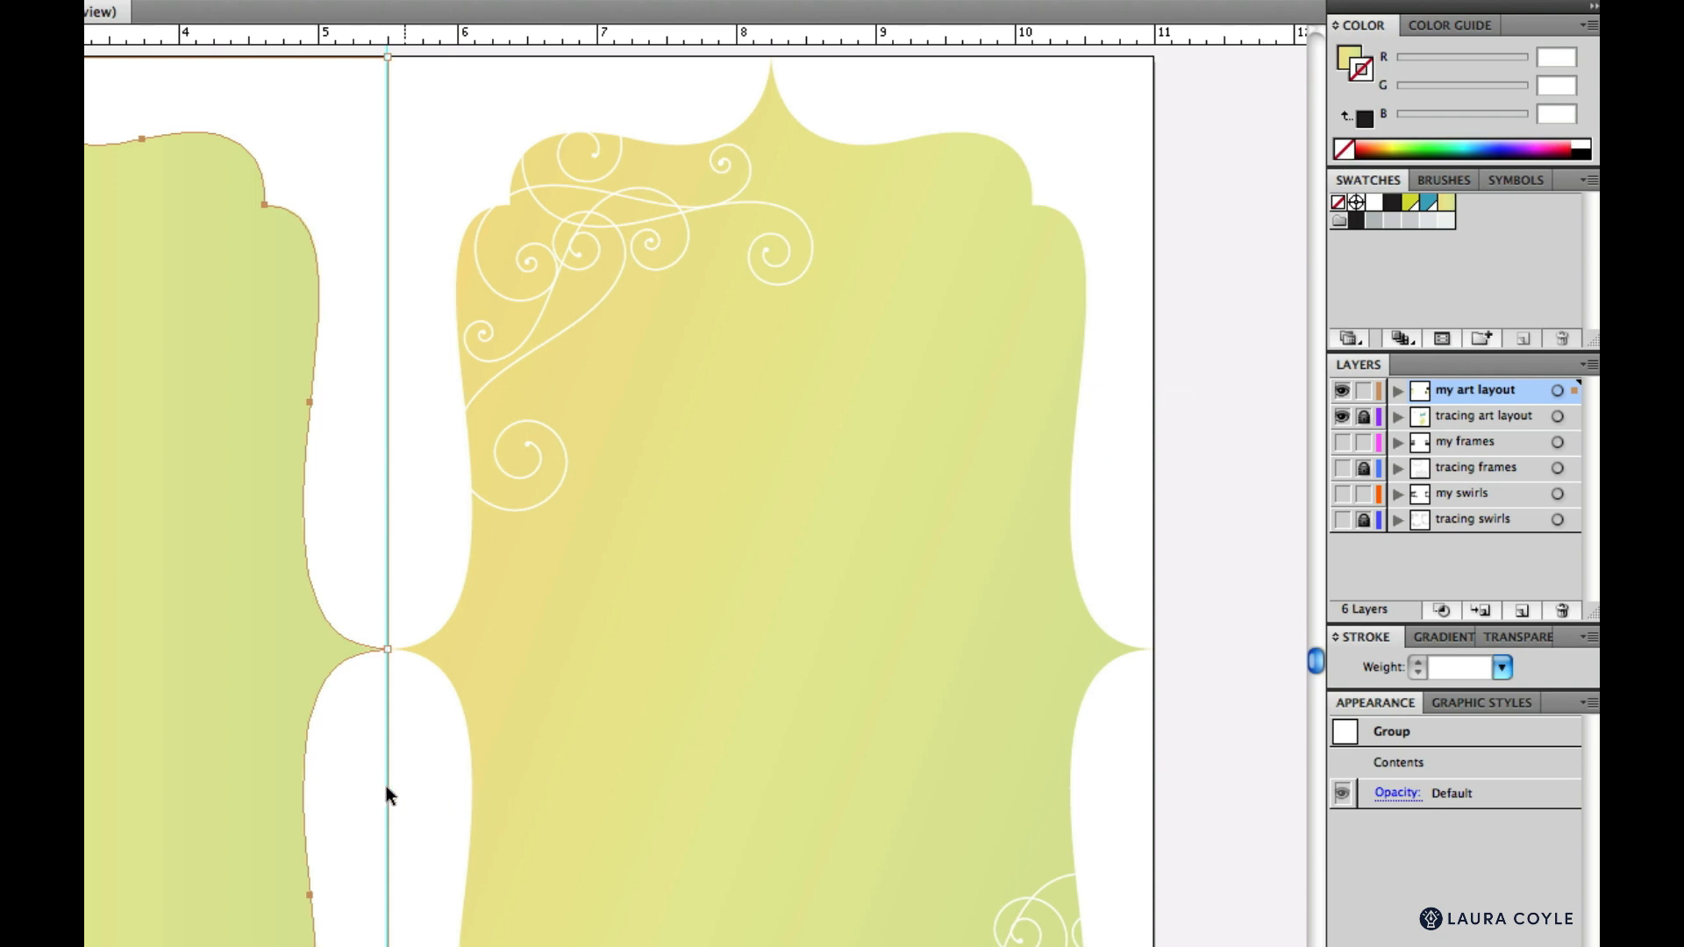
pyautogui.click(363, 790)
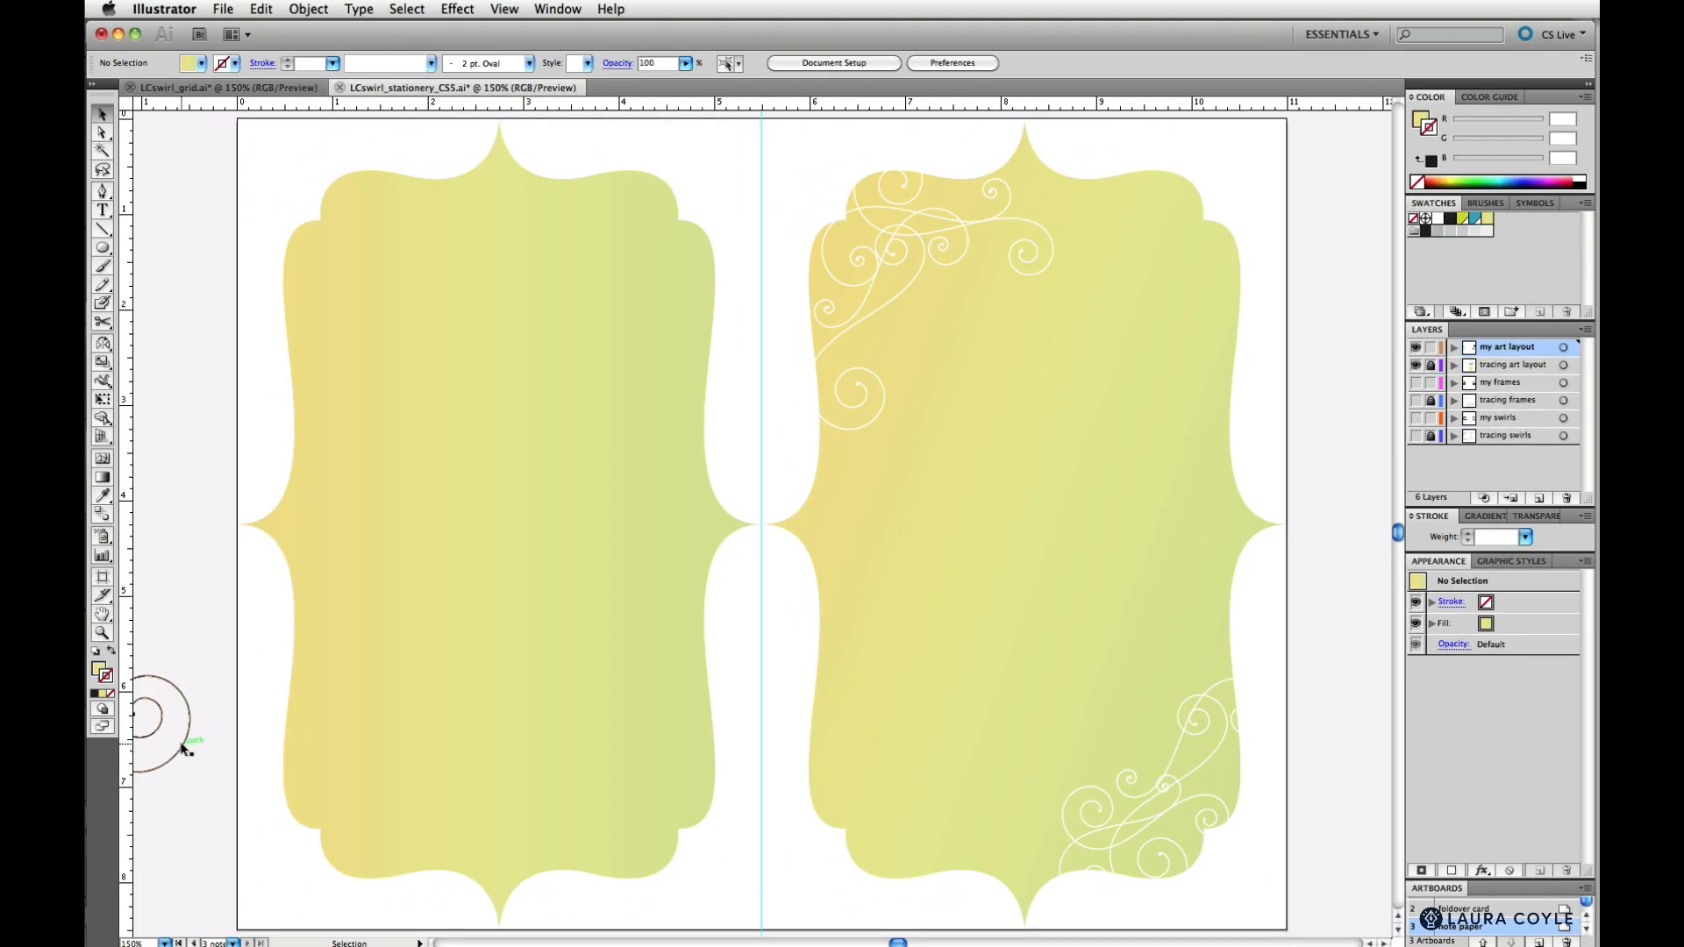
# Move the swirl group onto the gradient-filled frame and ungroup it
pyautogui.moveTo(180, 750); pyautogui.dragTo(677, 709)
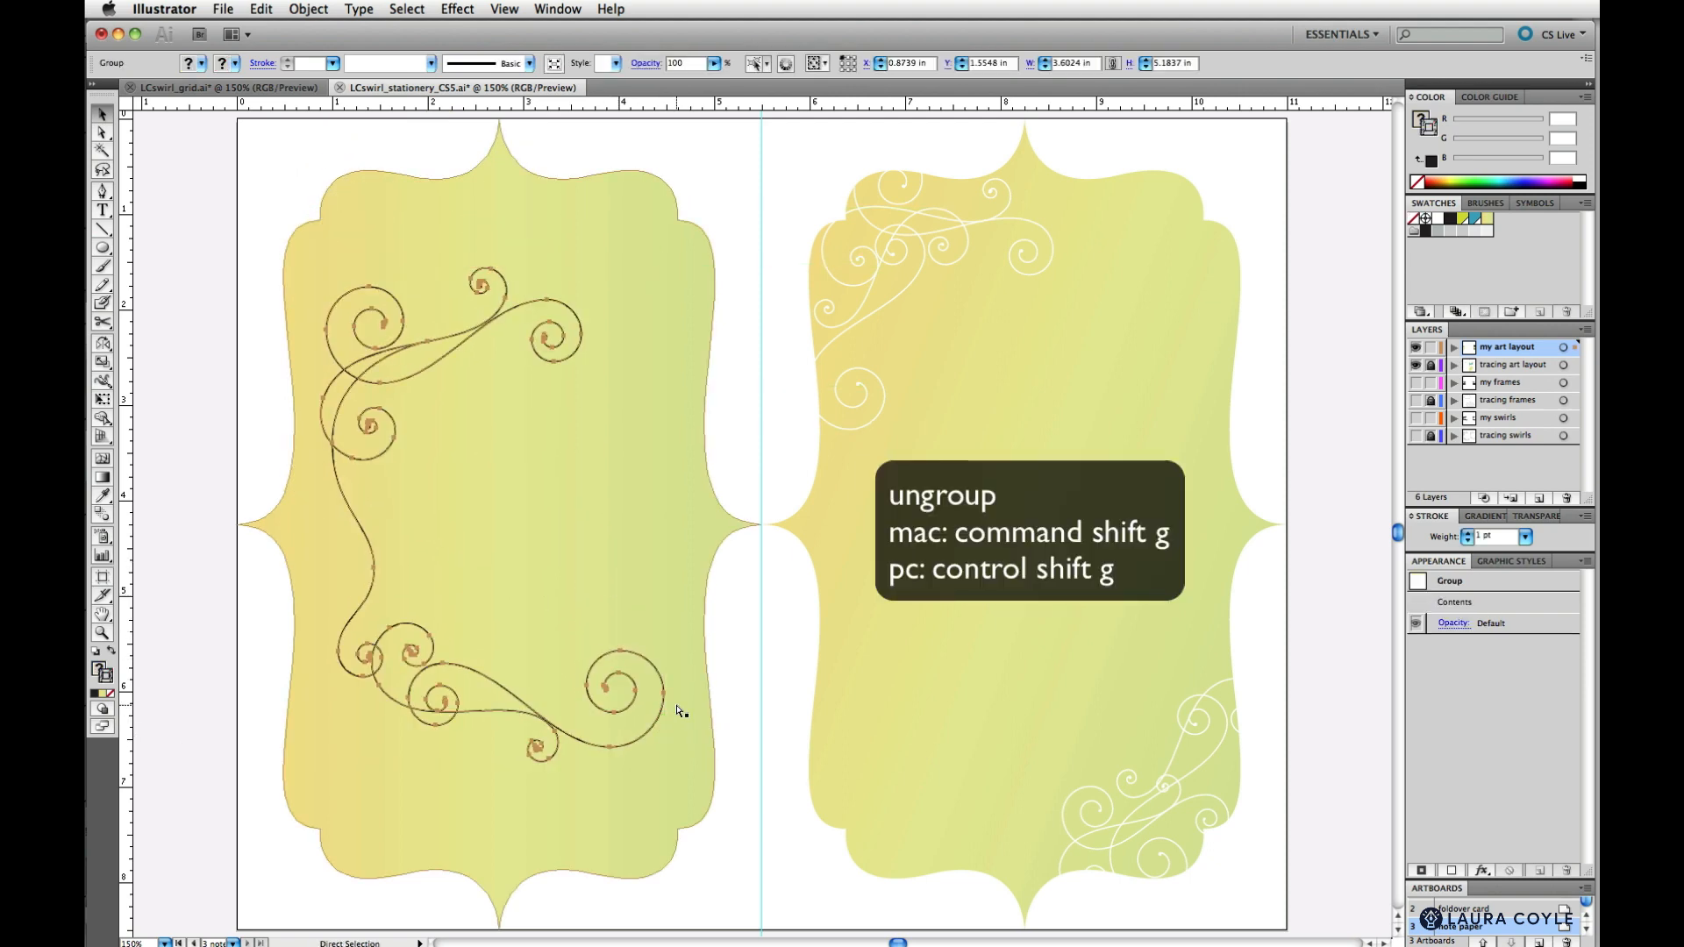
pyautogui.press('super+shift+g')
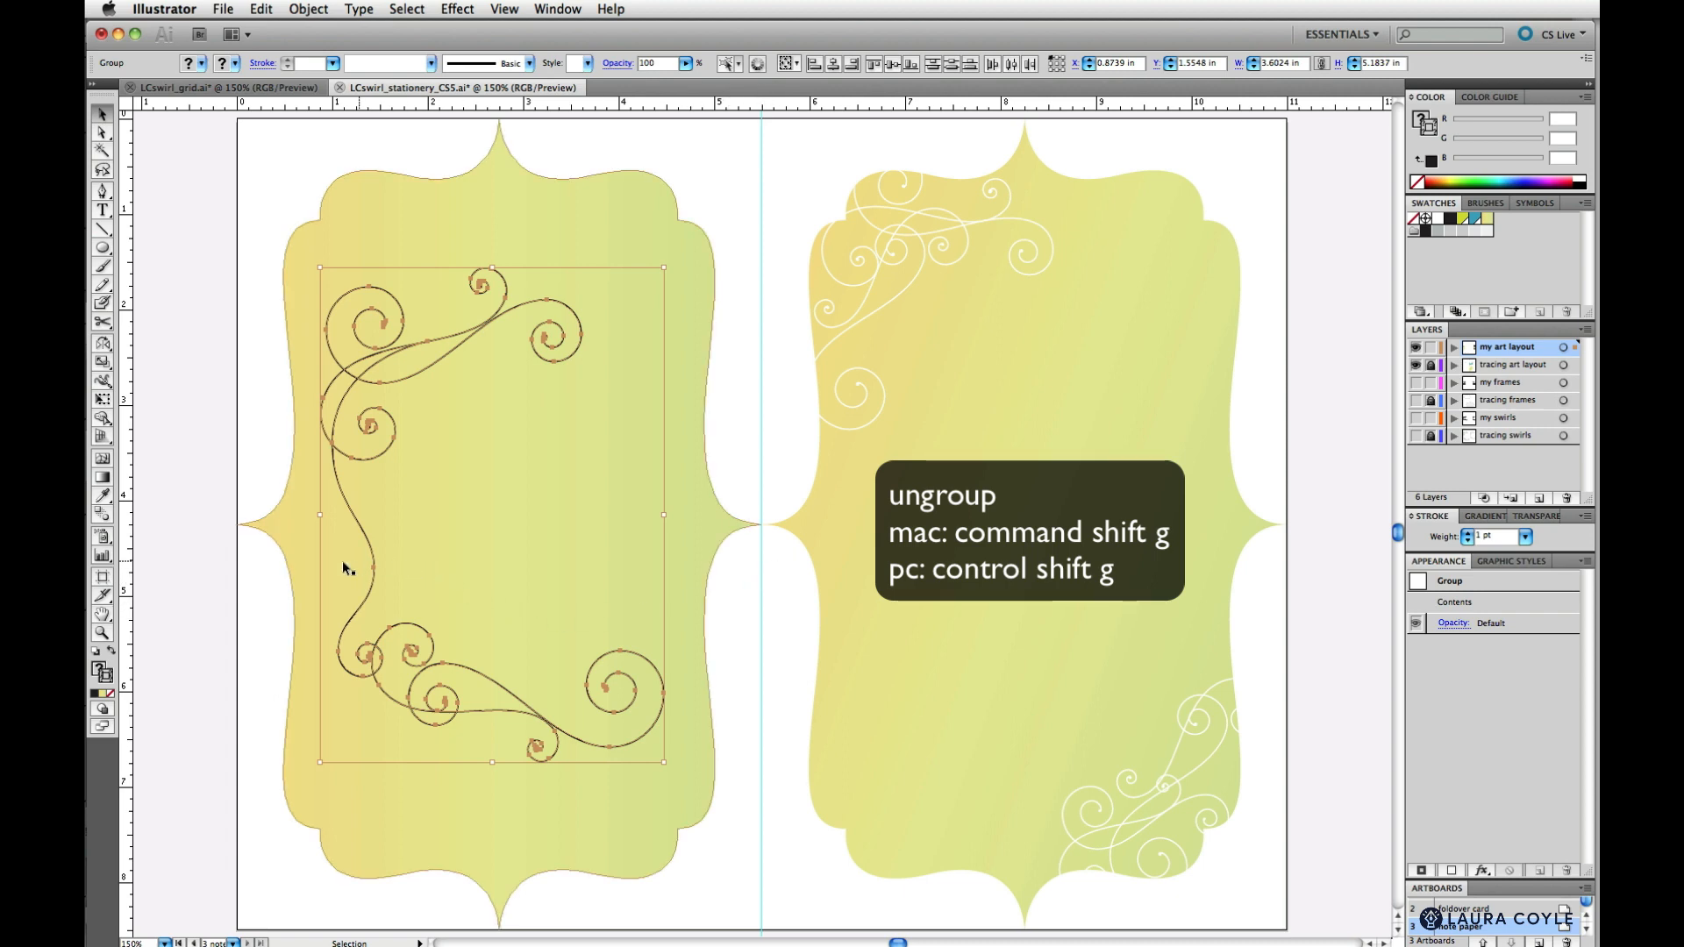
pyautogui.click(266, 590)
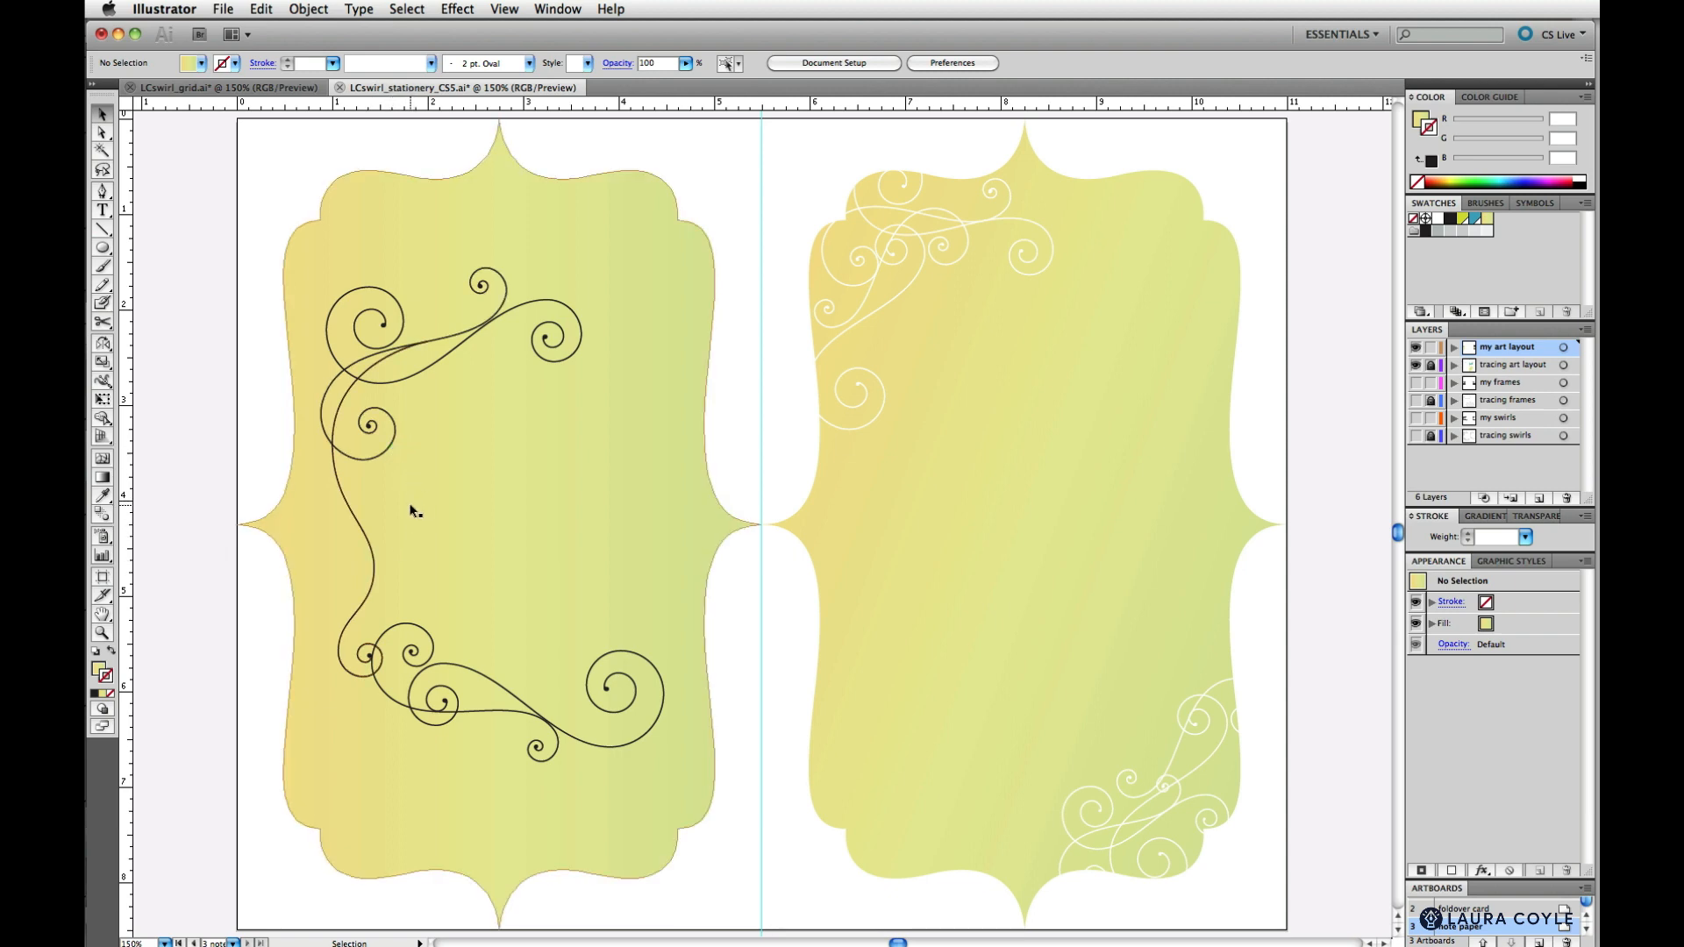
# Delete the long vertical swirl that connects the upper and lower swirls
pyautogui.click(369, 538)
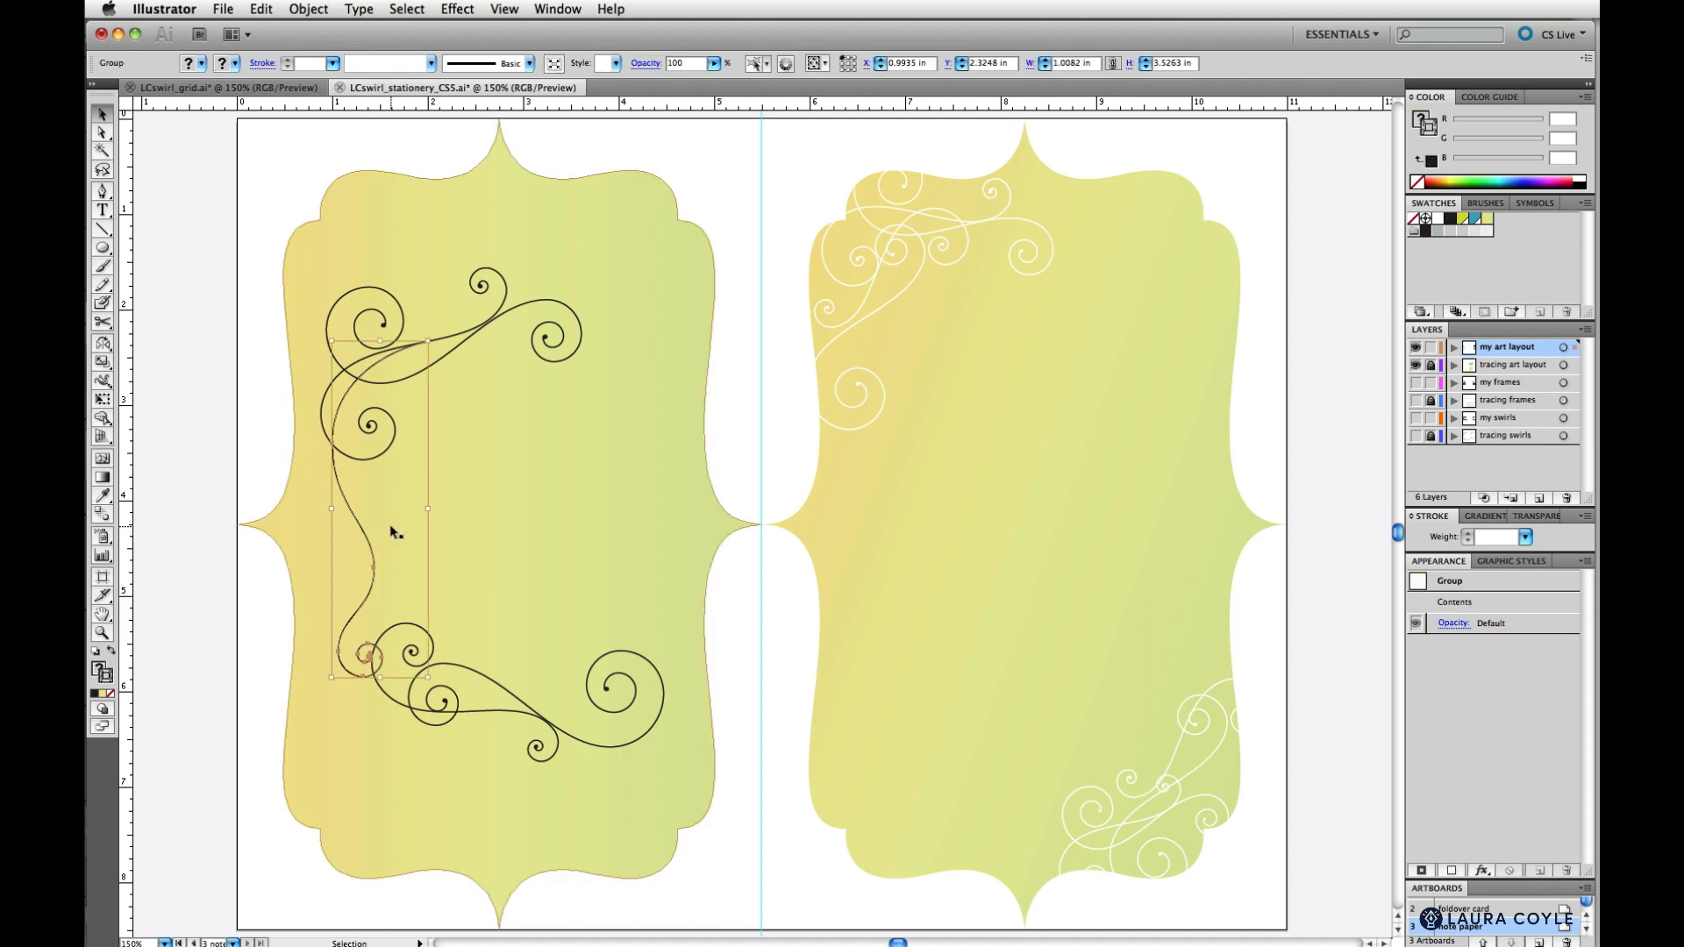
pyautogui.press('Delete')
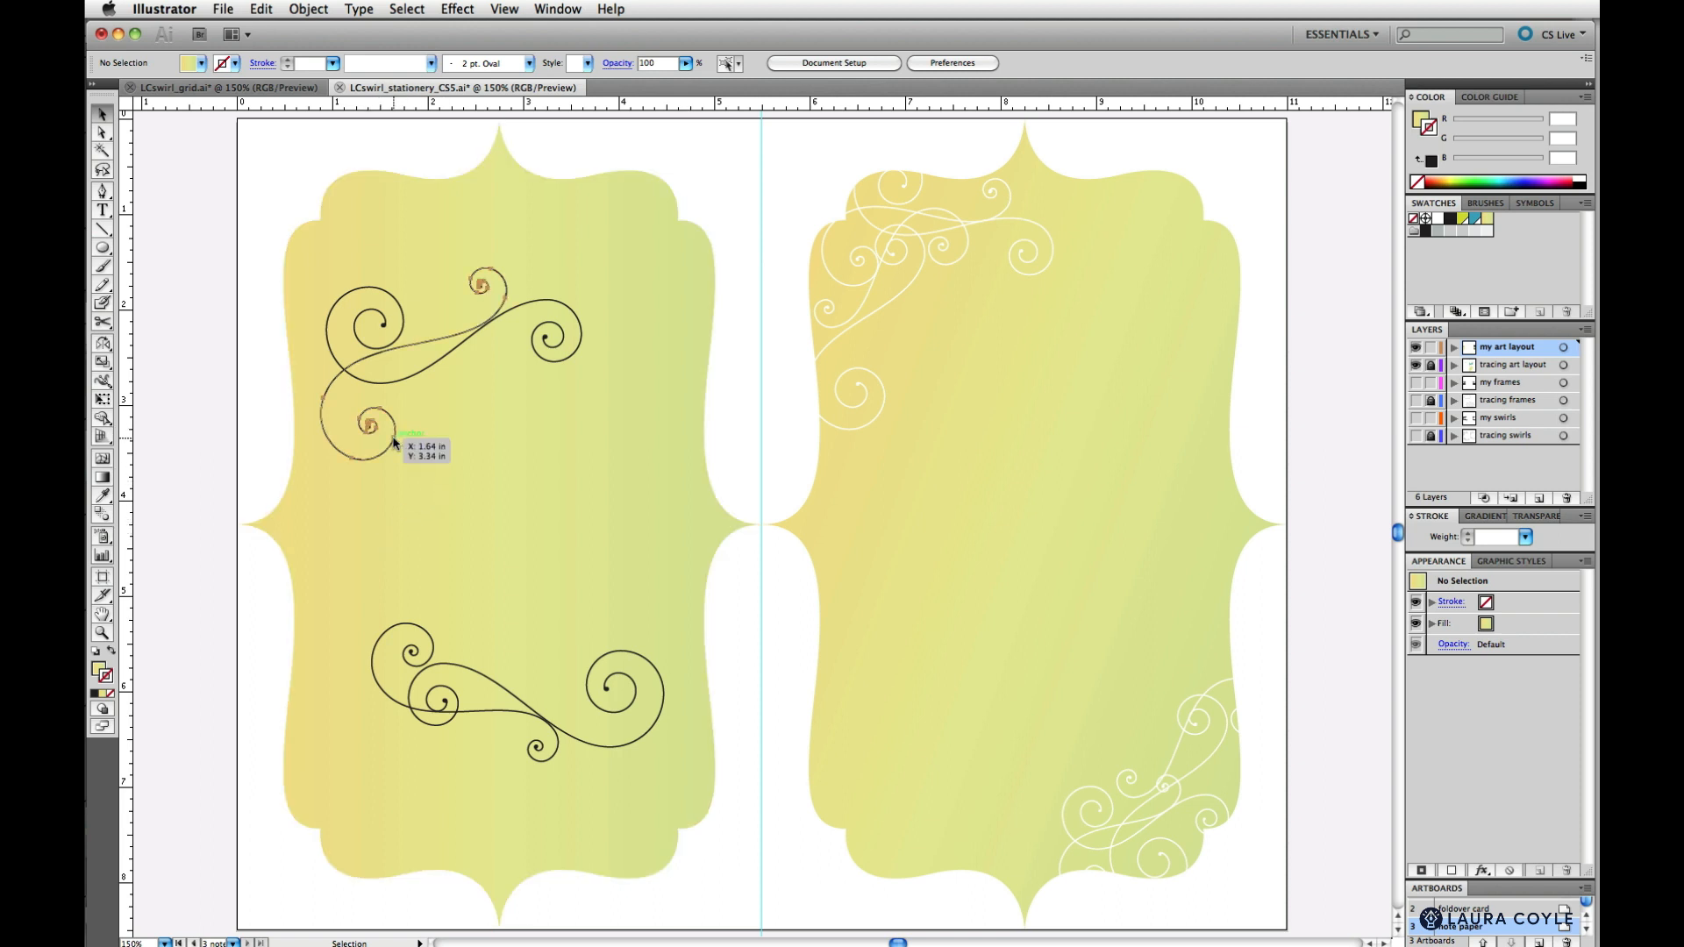
# Select the remaining upper and lower swirls together and set their stroke color to white
pyautogui.click(435, 365)
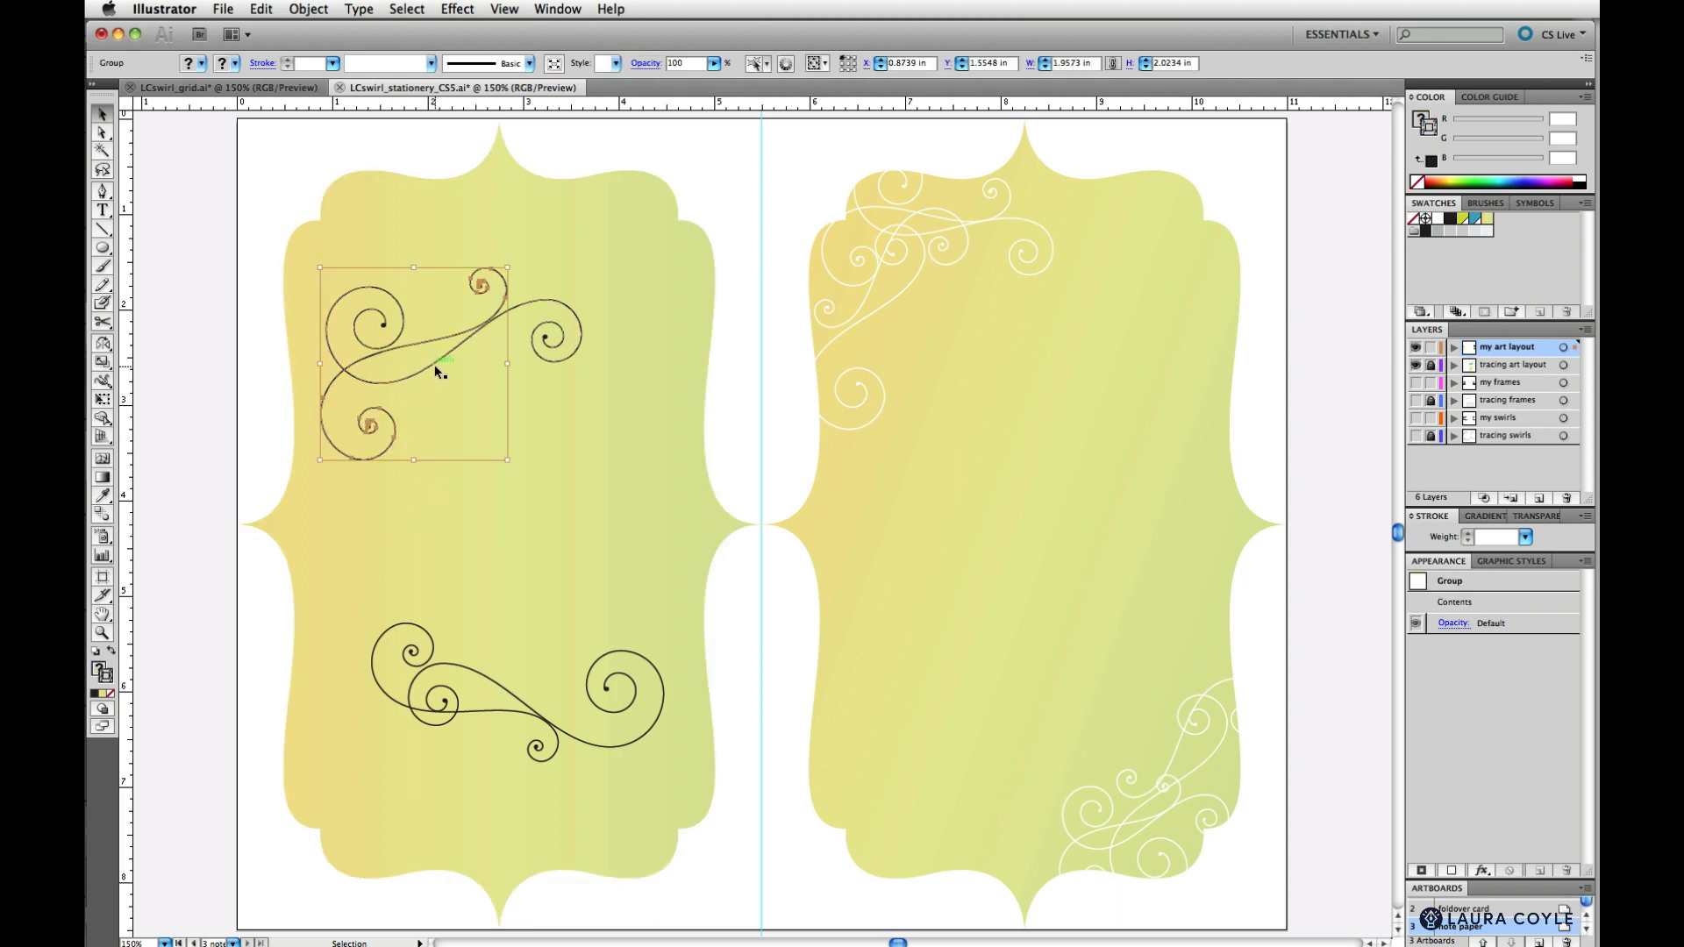
pyautogui.keyDown('shift'); pyautogui.click(430, 638); pyautogui.keyUp('shift')
pyautogui.keyDown('shift'); pyautogui.click(454, 661); pyautogui.keyUp('shift')
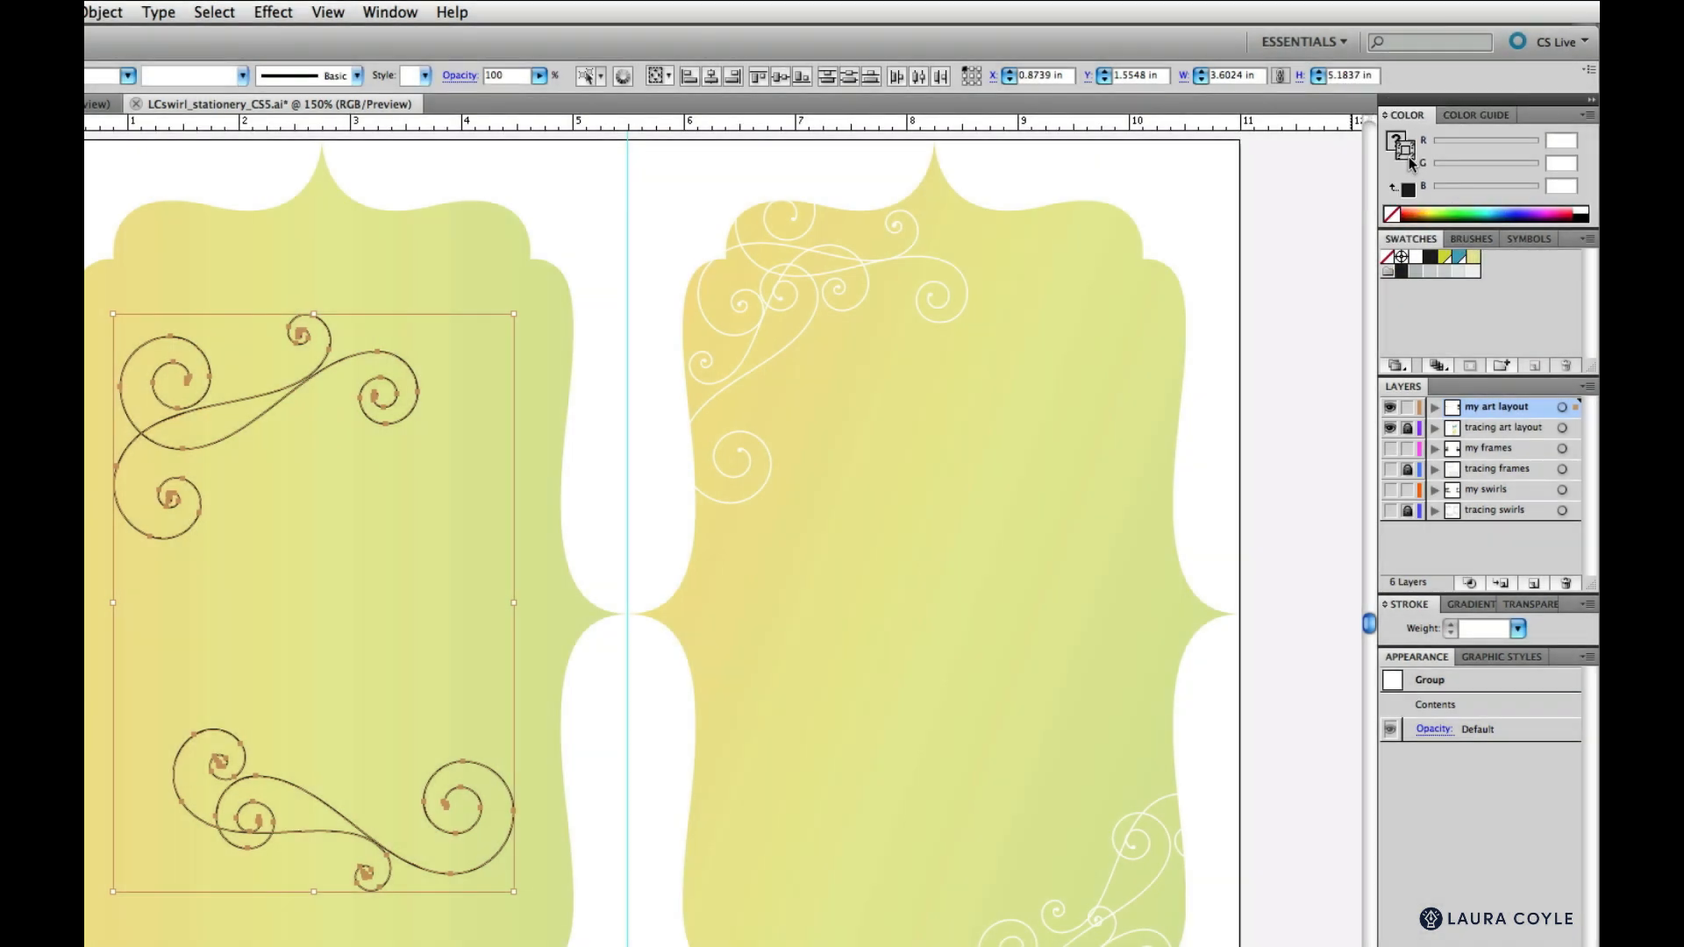
pyautogui.click(1588, 200)
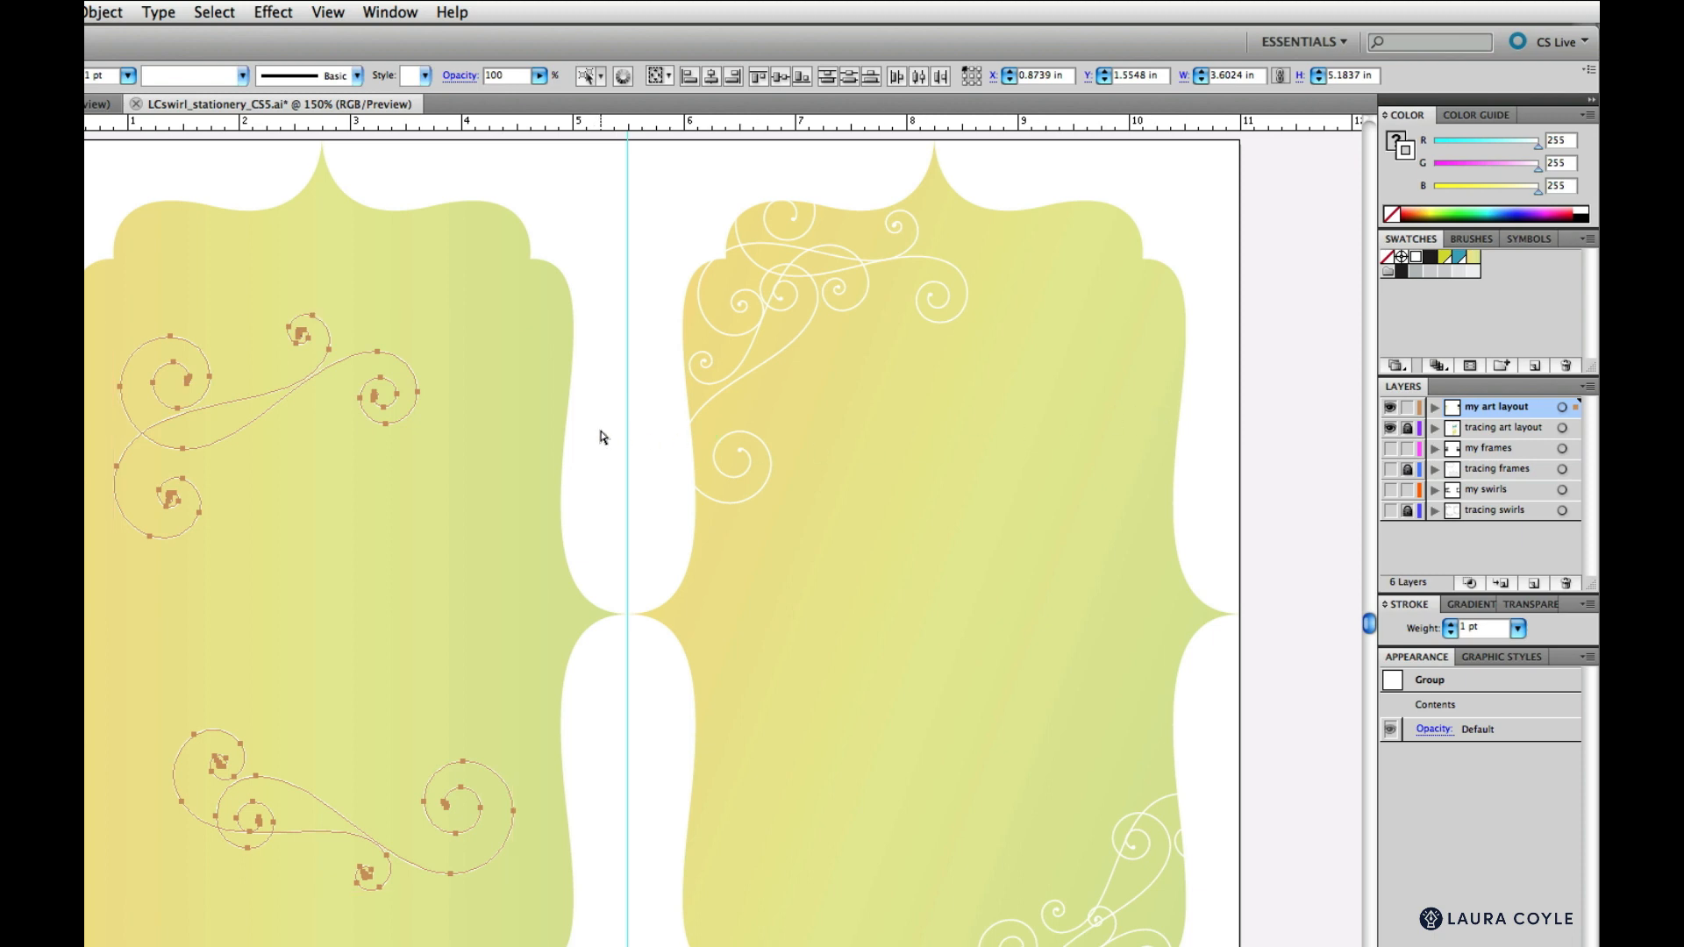
pyautogui.click(561, 437)
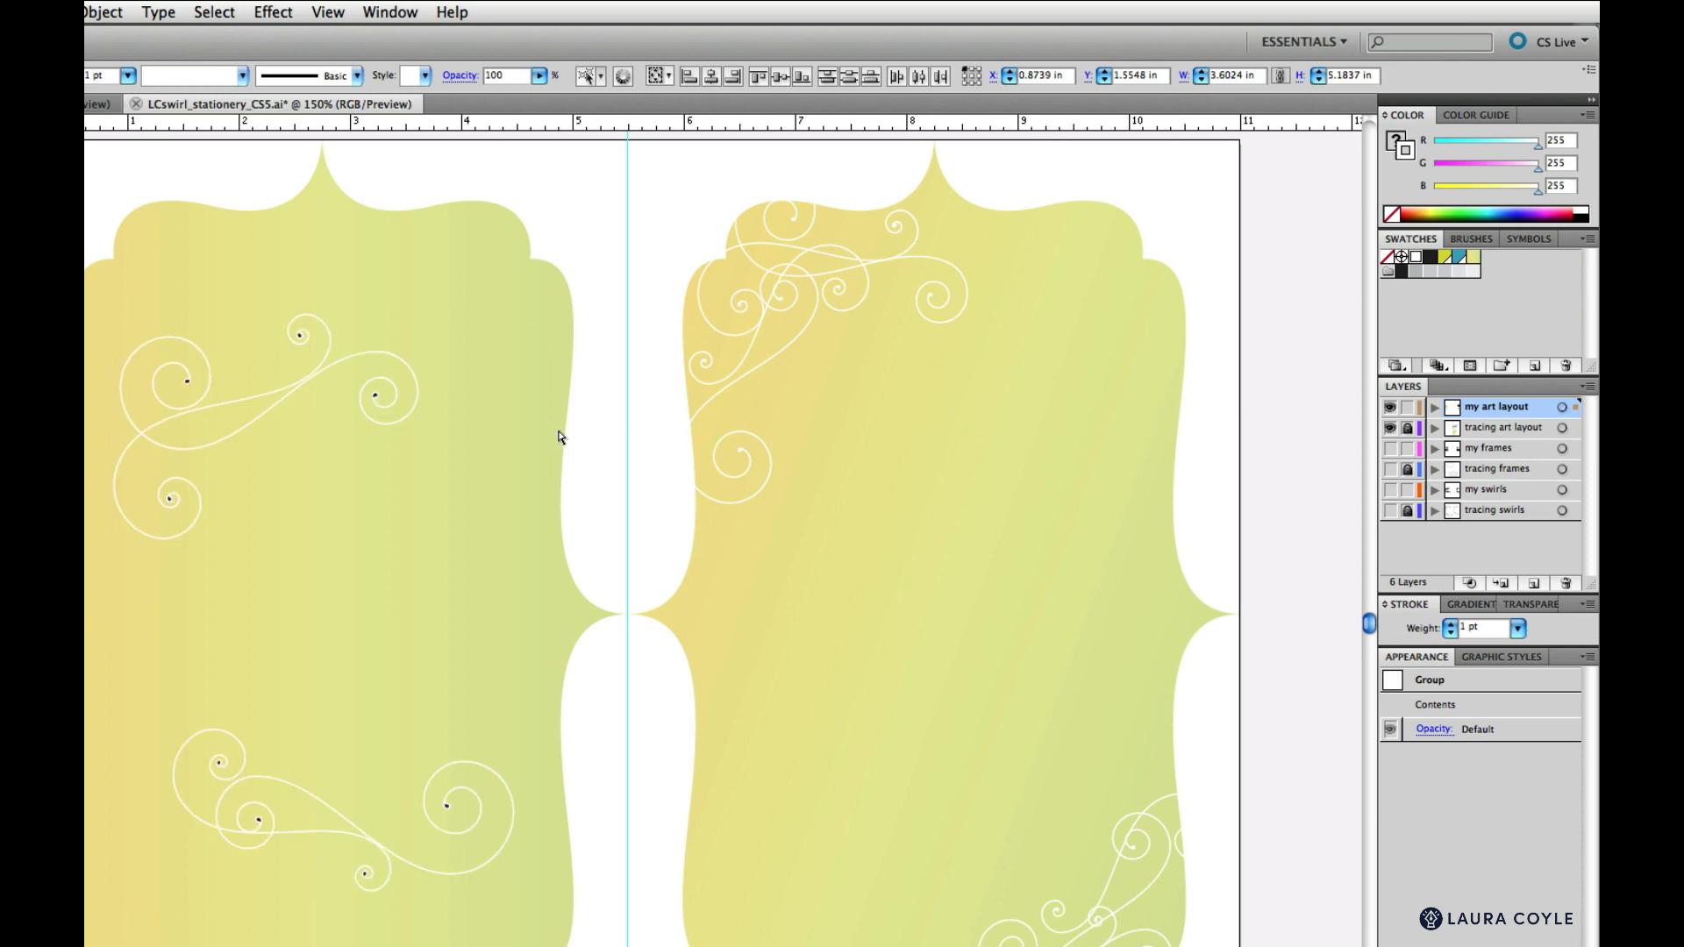
# Select all the swirls' black end dots by matching fill and stroke, and swap their fill and stroke colors
pyautogui.click(376, 397)
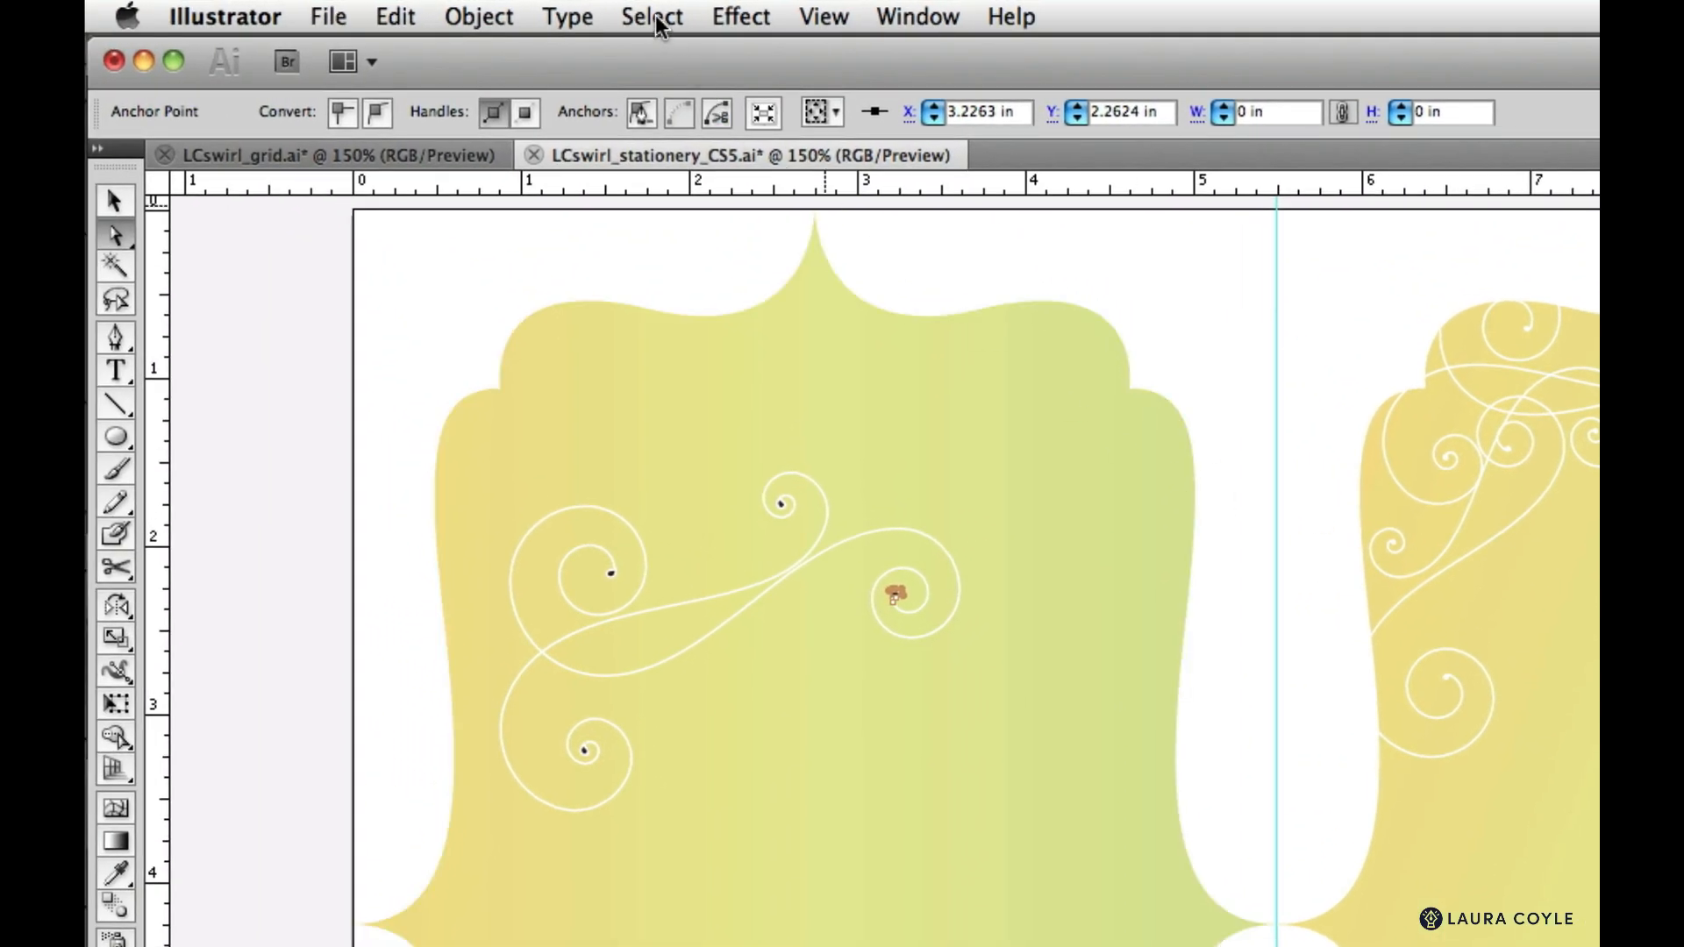
pyautogui.click(658, 22)
pyautogui.moveTo(704, 293)
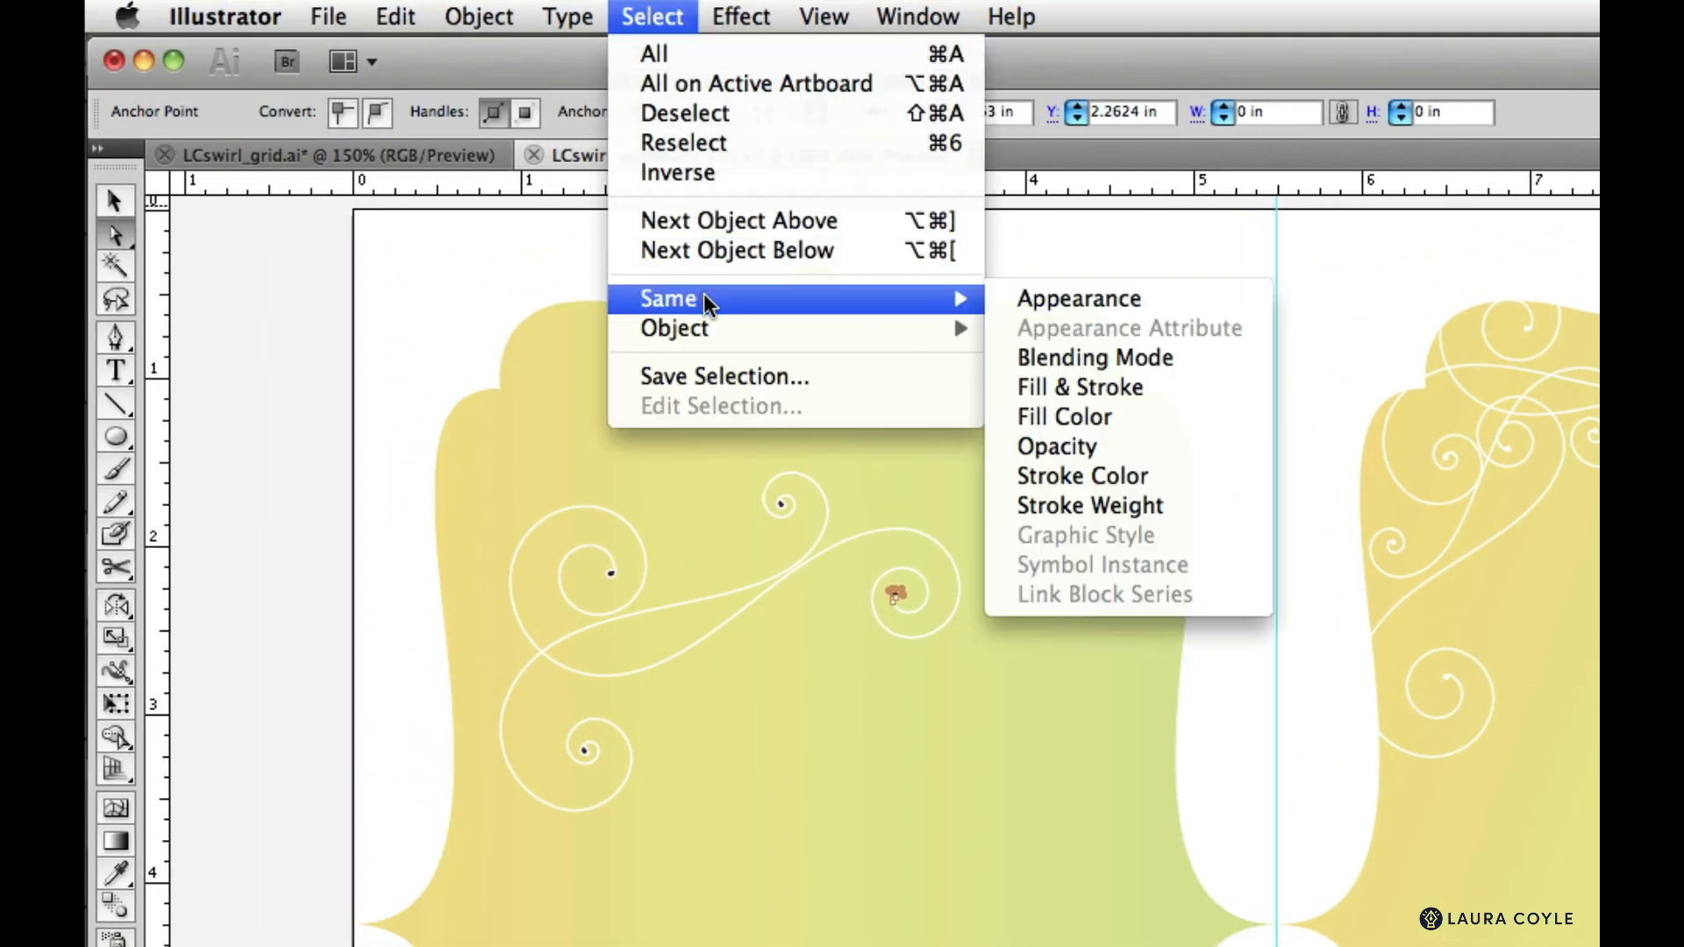
pyautogui.click(1199, 389)
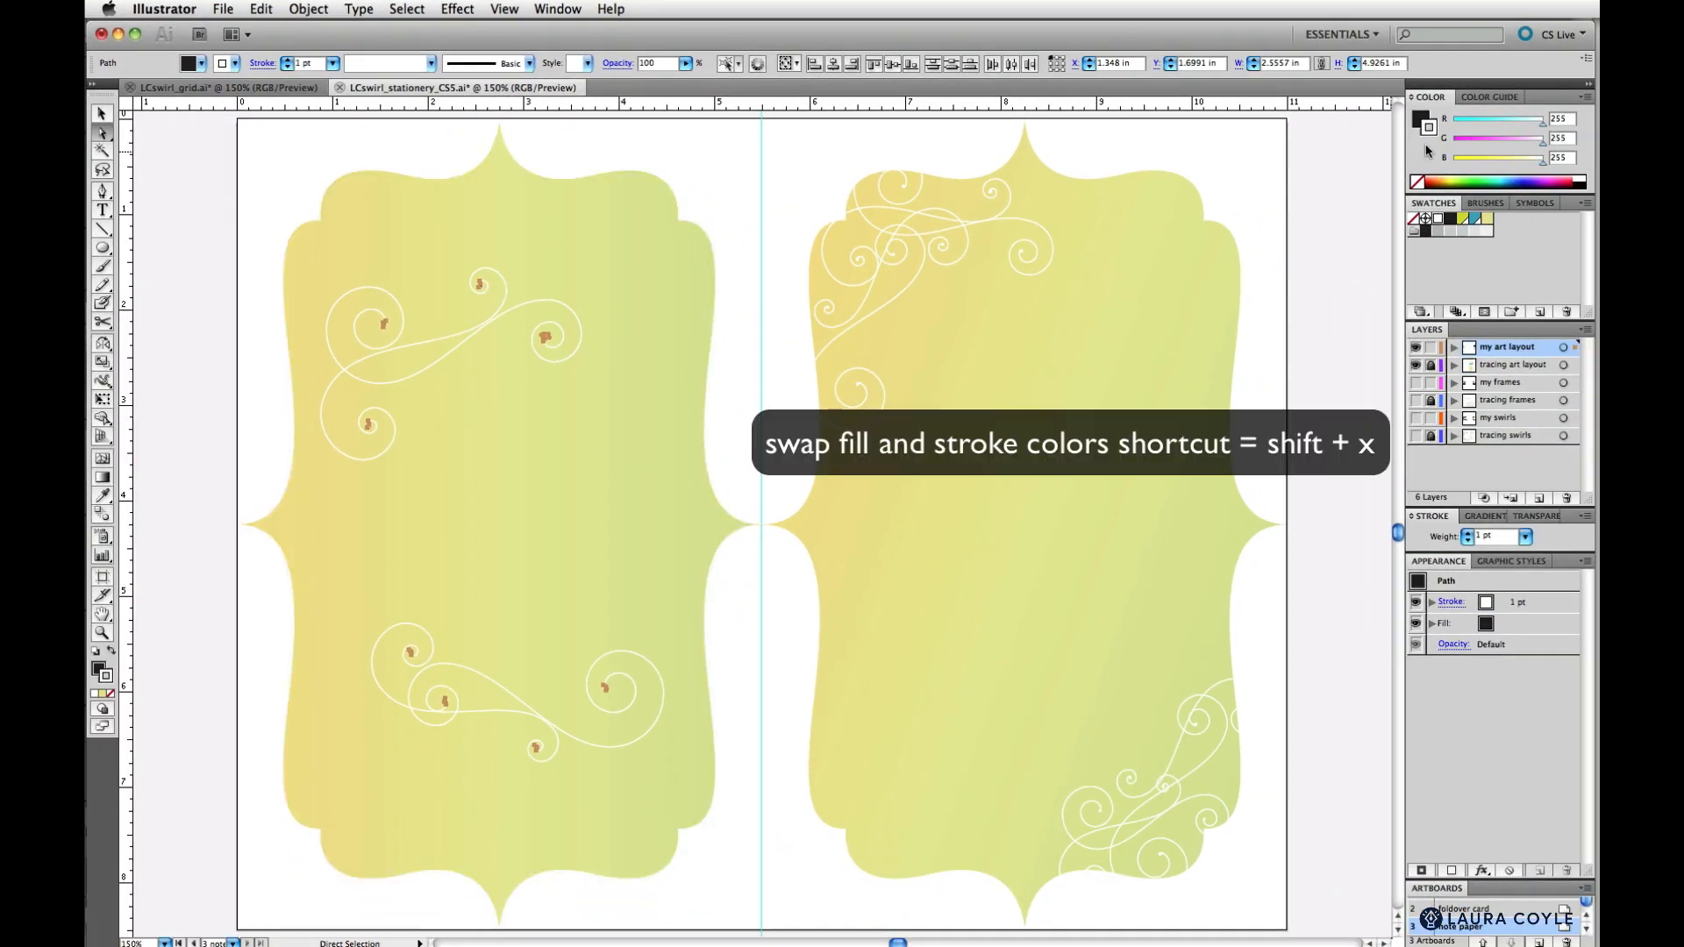
pyautogui.hotkey('shift', 'x')
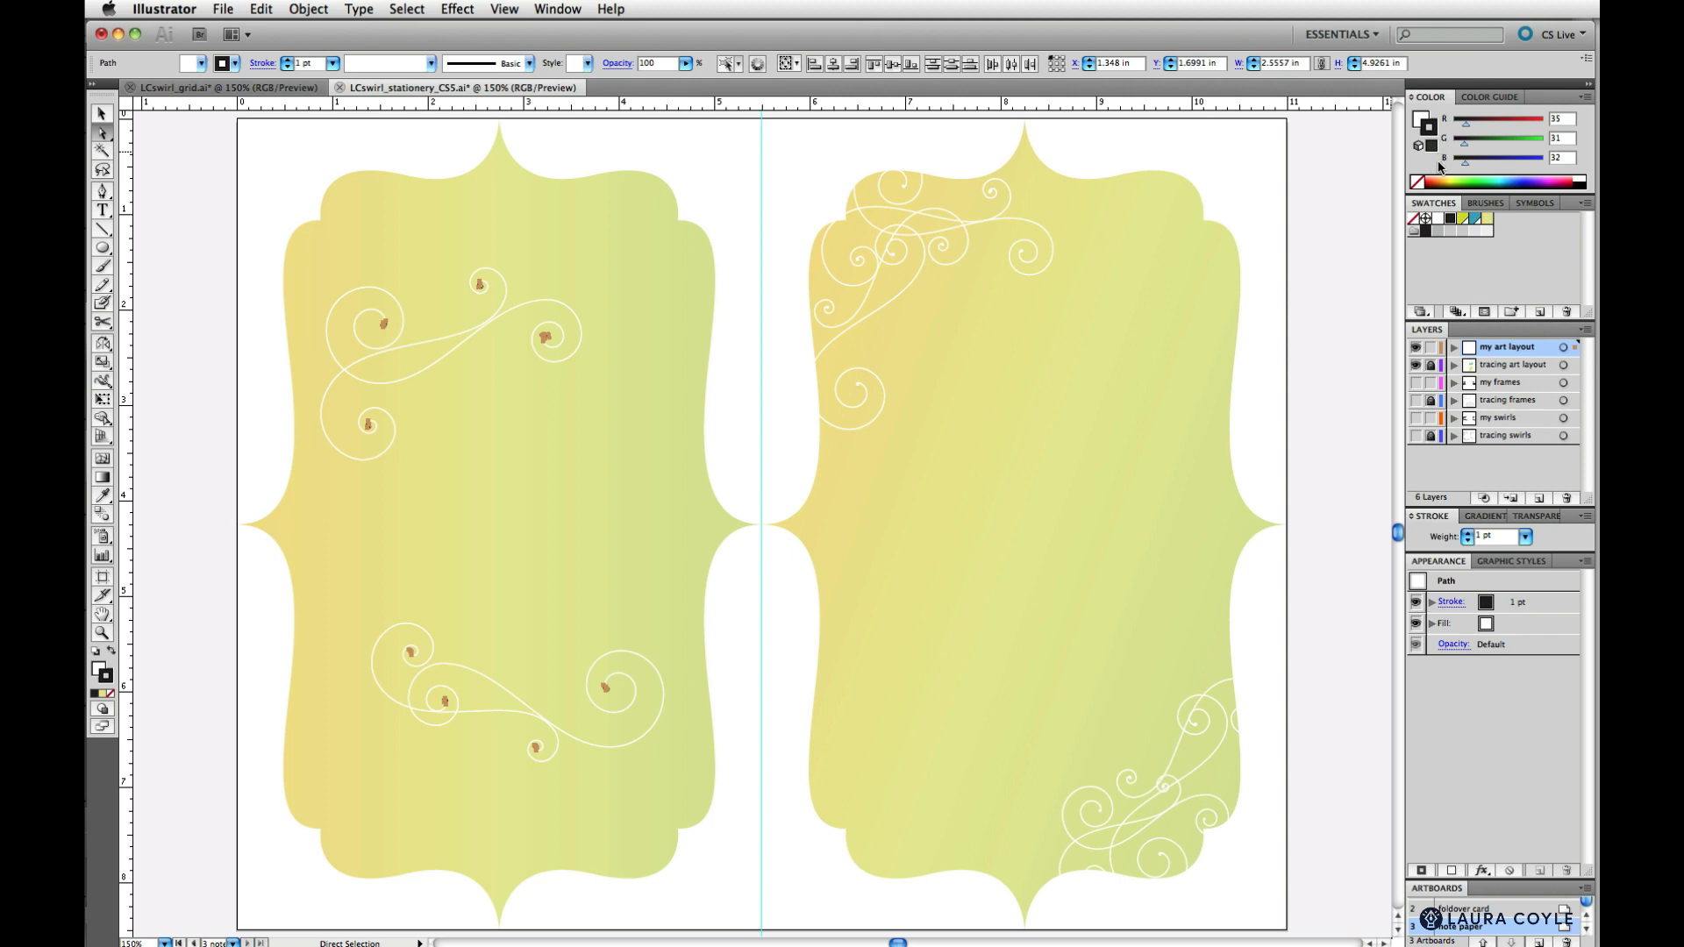
# Remove the stroke from the selected swirl end dots and deselect them
pyautogui.click(1417, 184)
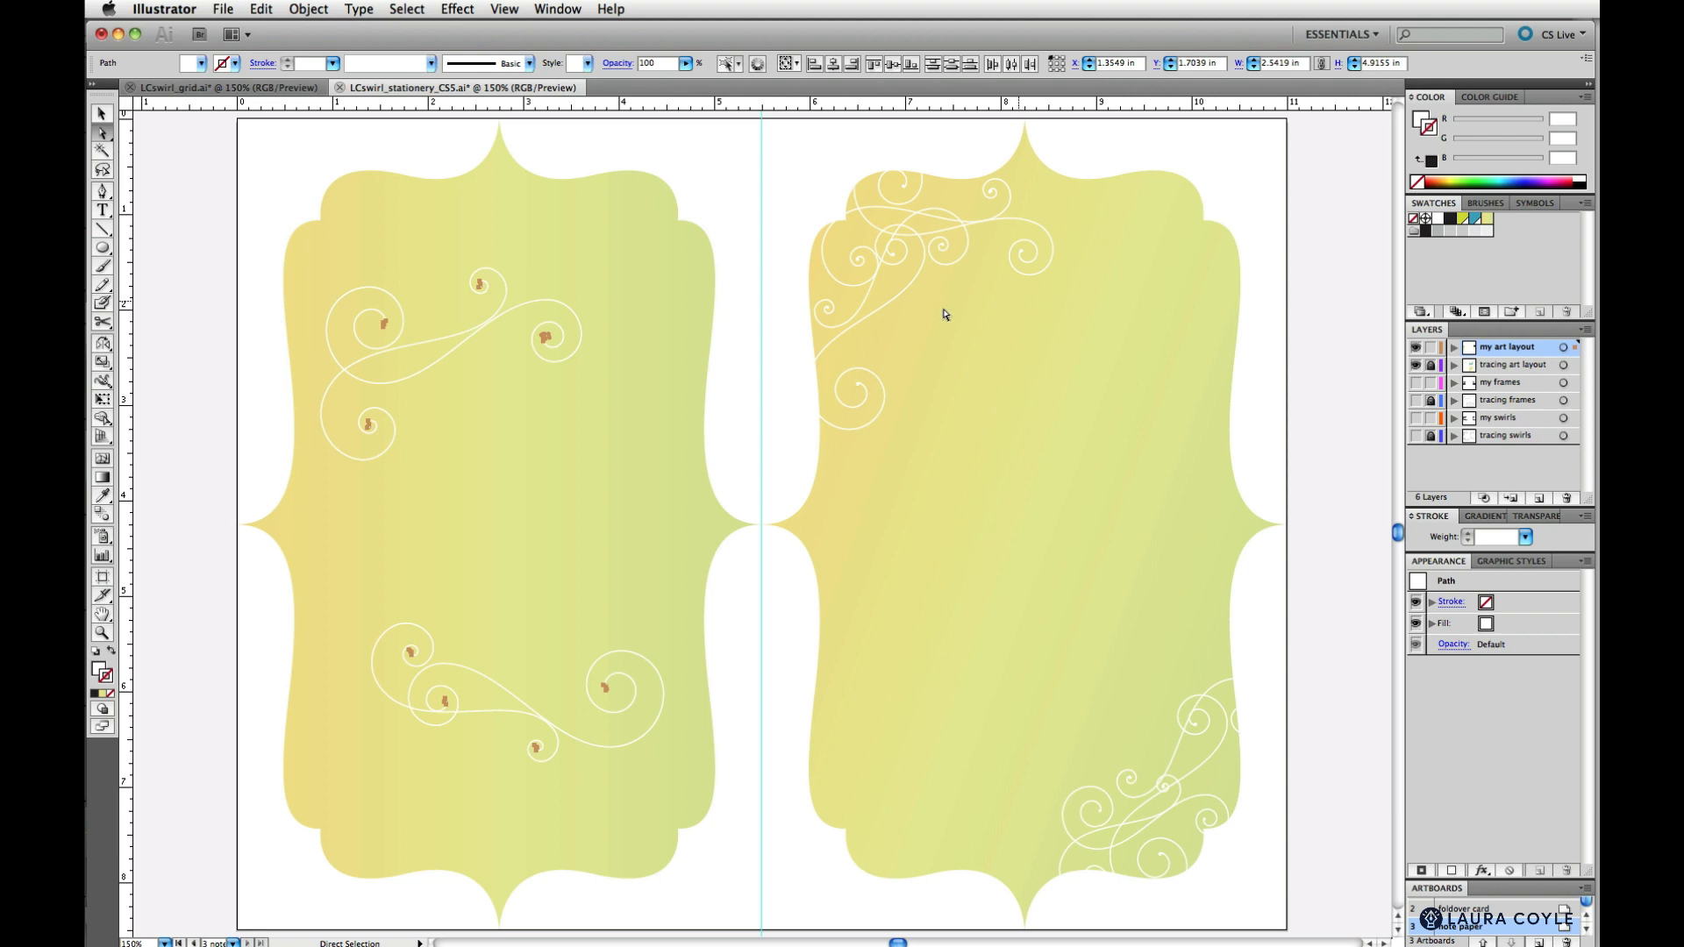
pyautogui.click(737, 362)
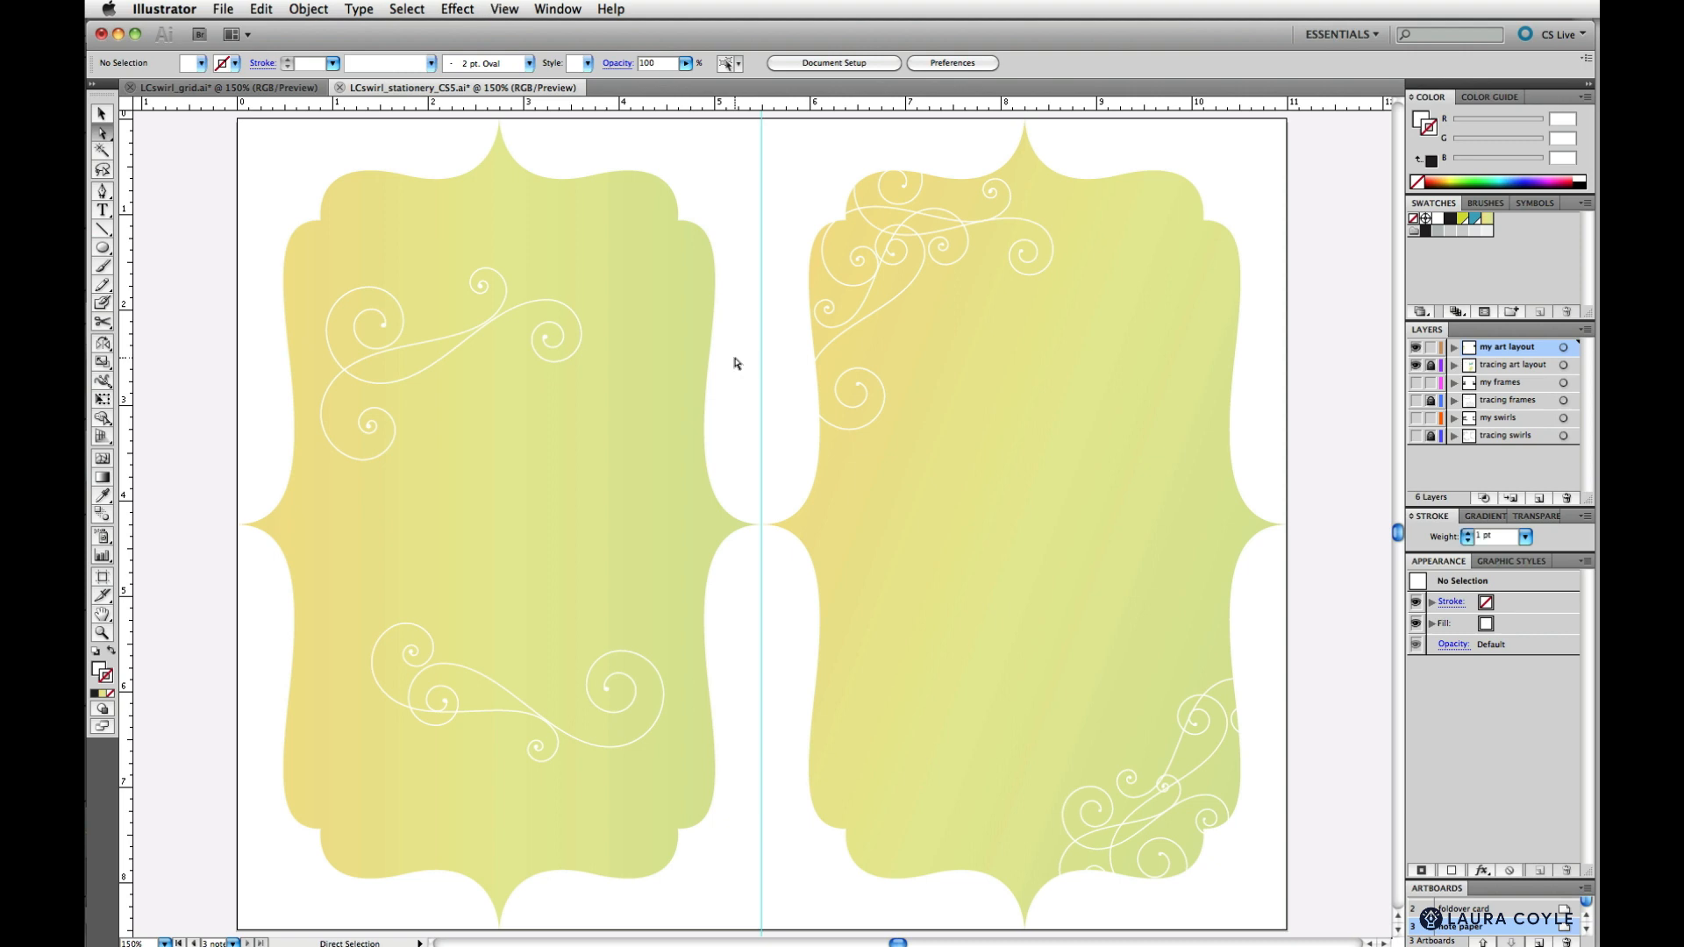
# Move the upper swirls over the gradient frame's upper-left corner and the lower swirls over its lower-right corner
pyautogui.press('v')
pyautogui.click(504, 307)
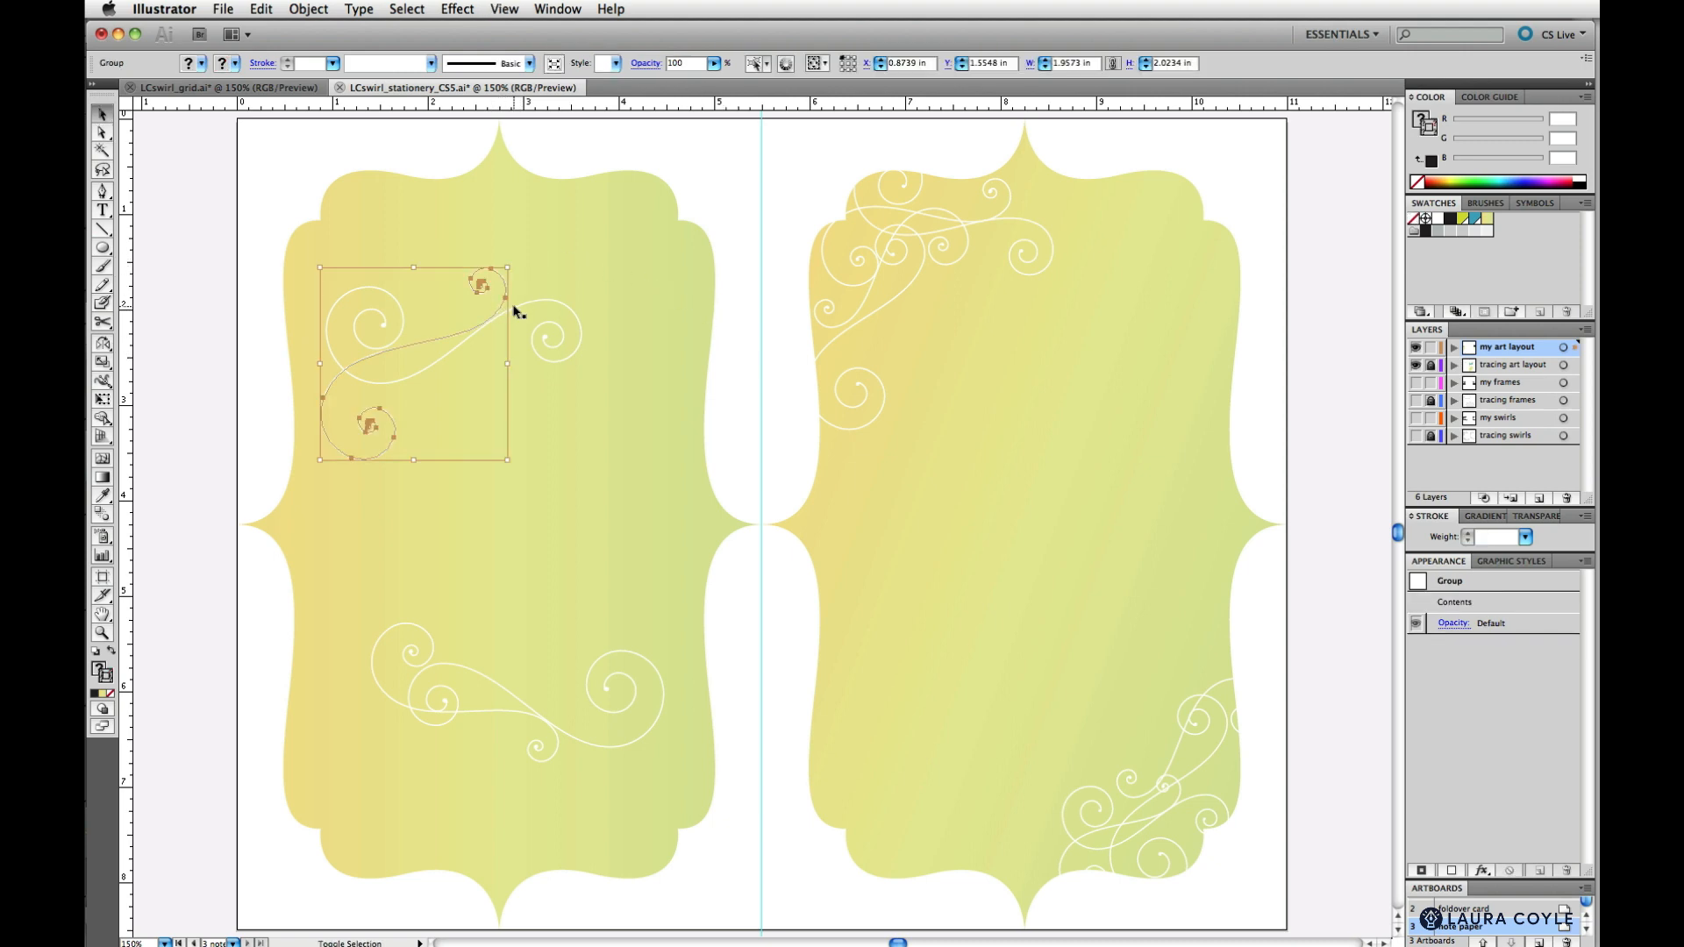
pyautogui.keyDown('shift'); pyautogui.click(514, 307); pyautogui.keyUp('shift')
pyautogui.moveTo(543, 296); pyautogui.dragTo(505, 185)
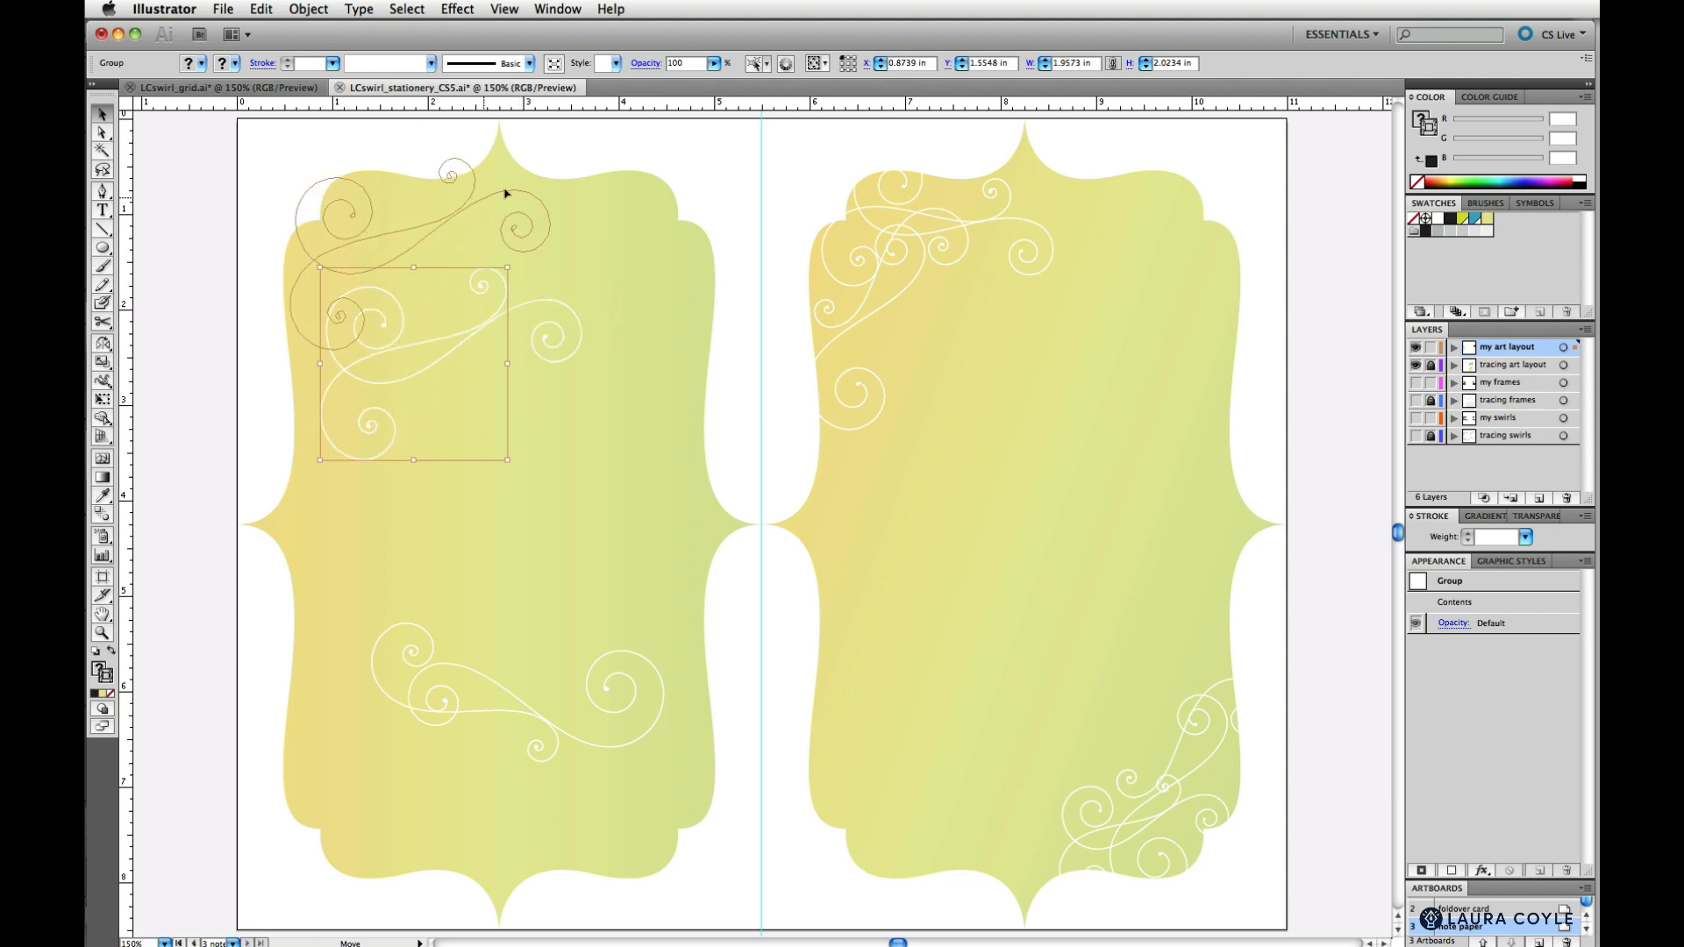
pyautogui.click(548, 725)
pyautogui.moveTo(502, 712); pyautogui.dragTo(585, 871)
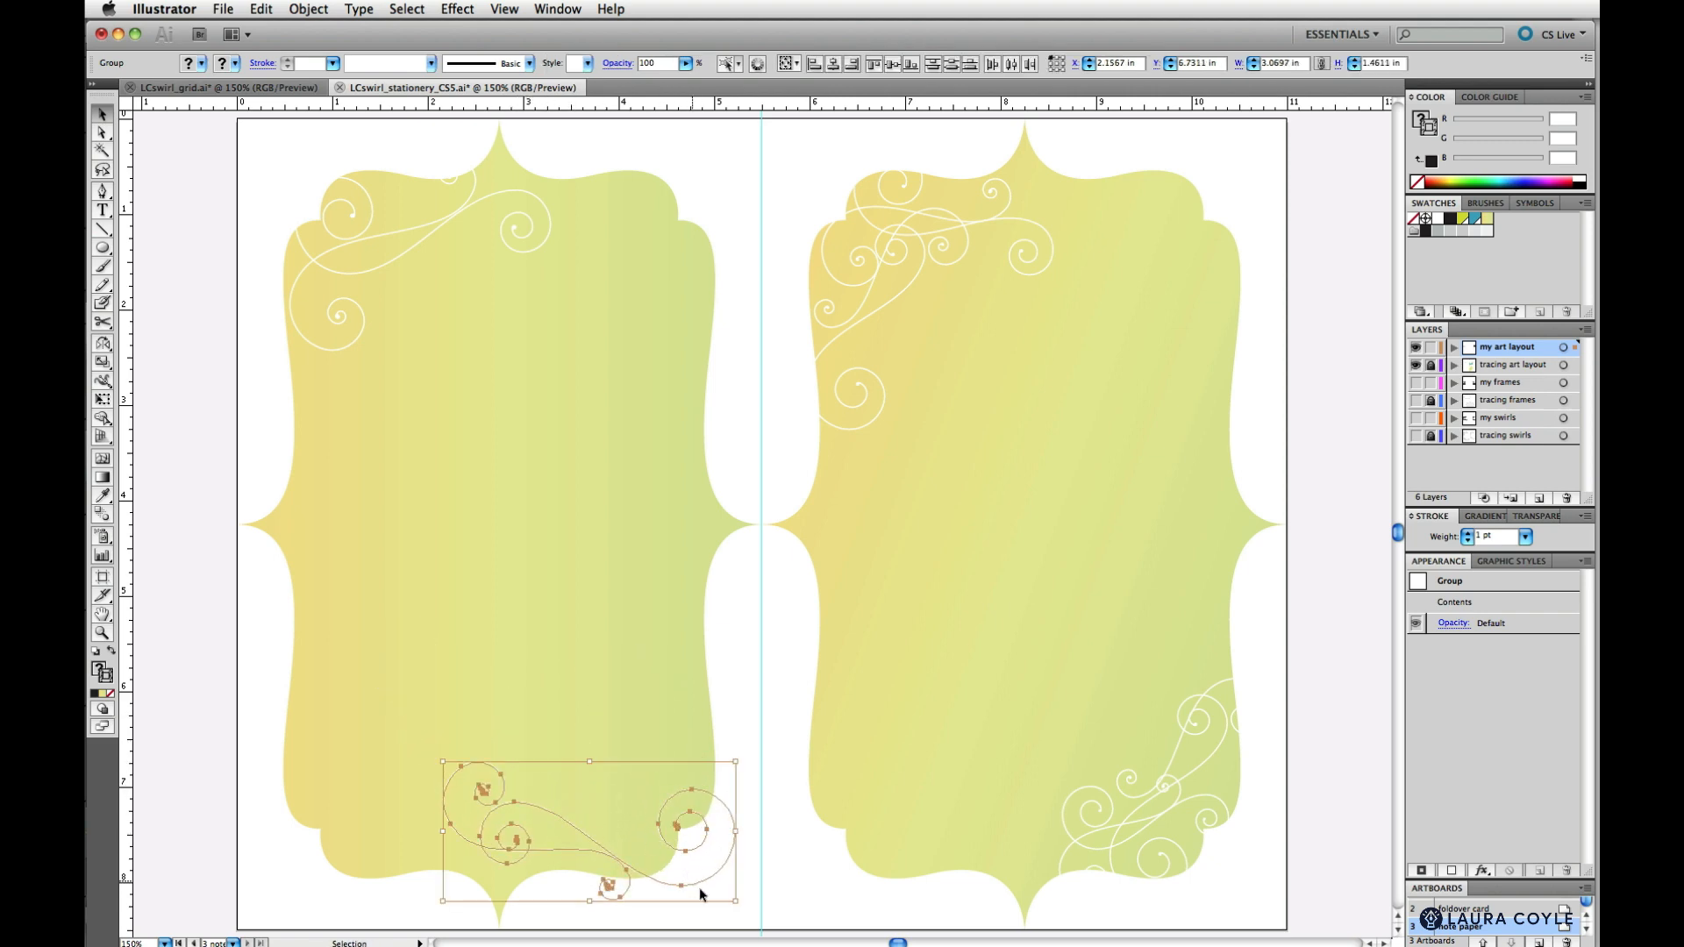
pyautogui.click(703, 888)
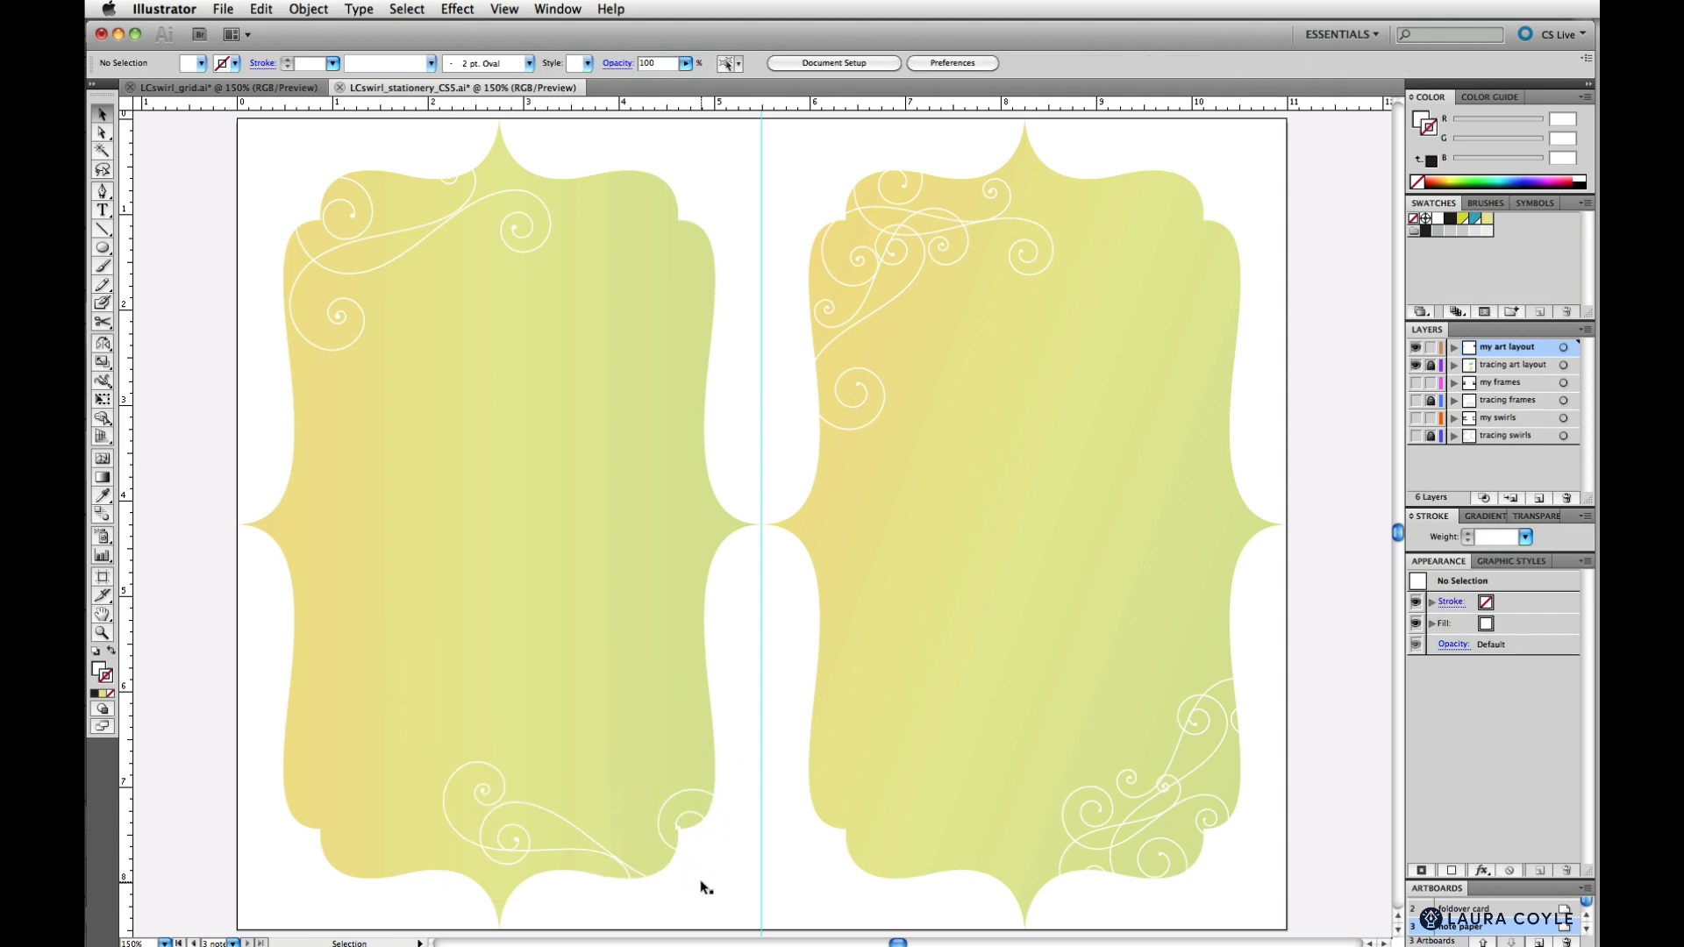
# Rotate the large swirl at the frame's lower-right corner counterclockwise and shift it slightly upward
pyautogui.click(668, 841)
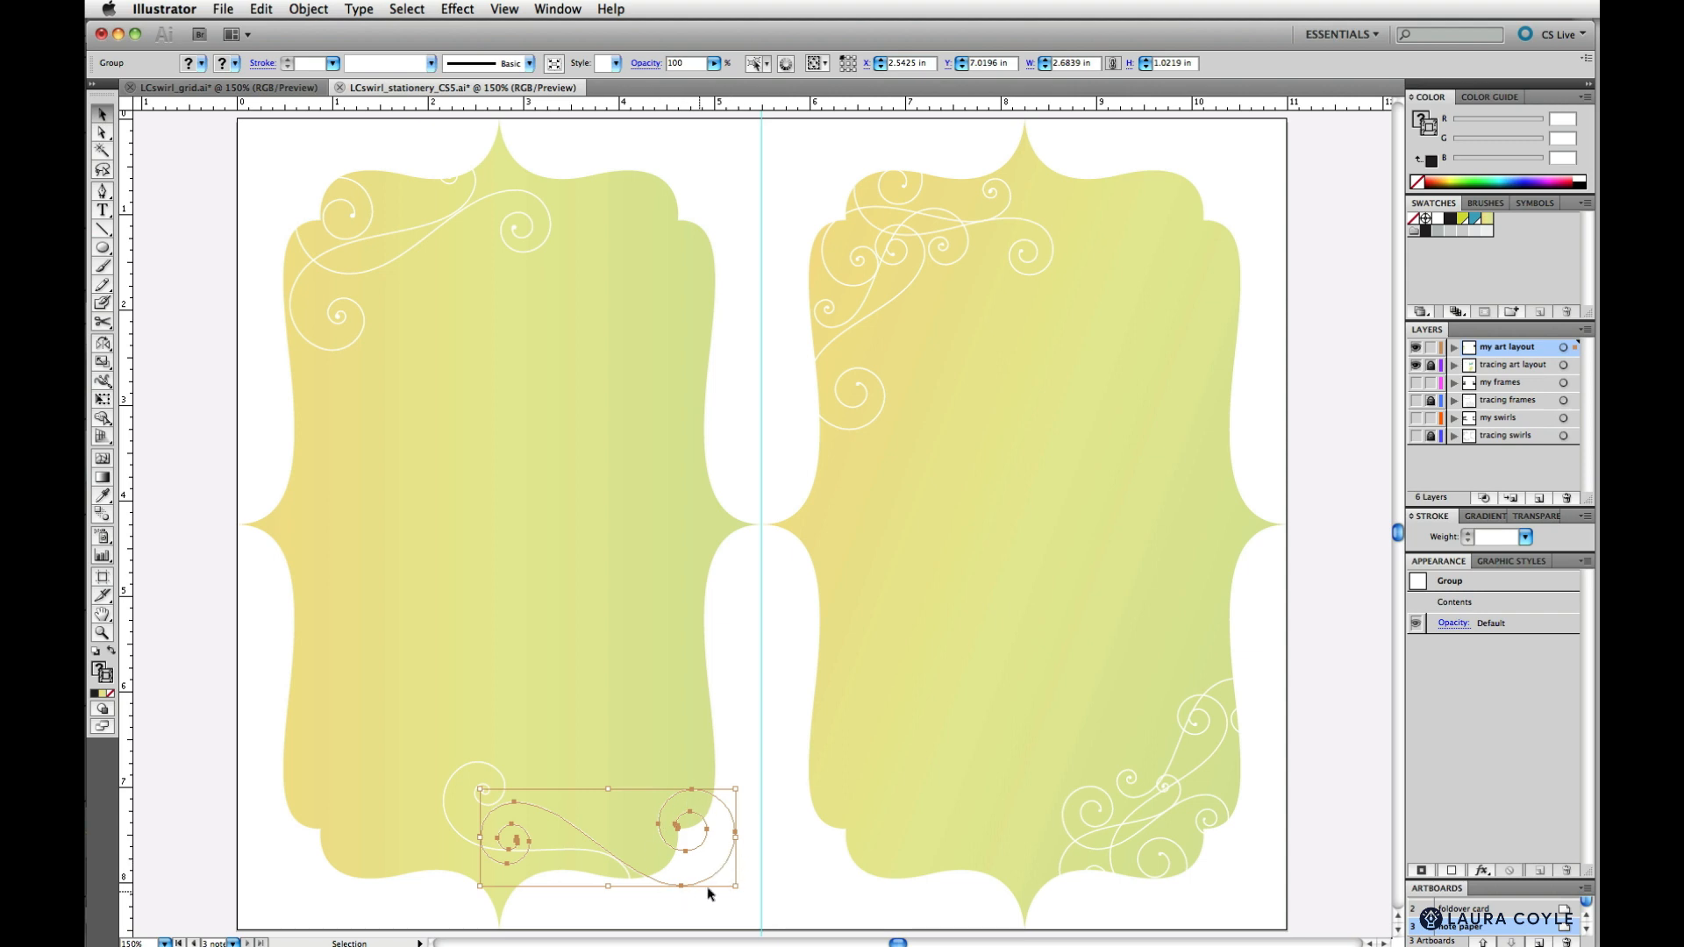
pyautogui.press('e')
pyautogui.moveTo(749, 823); pyautogui.dragTo(740, 744)
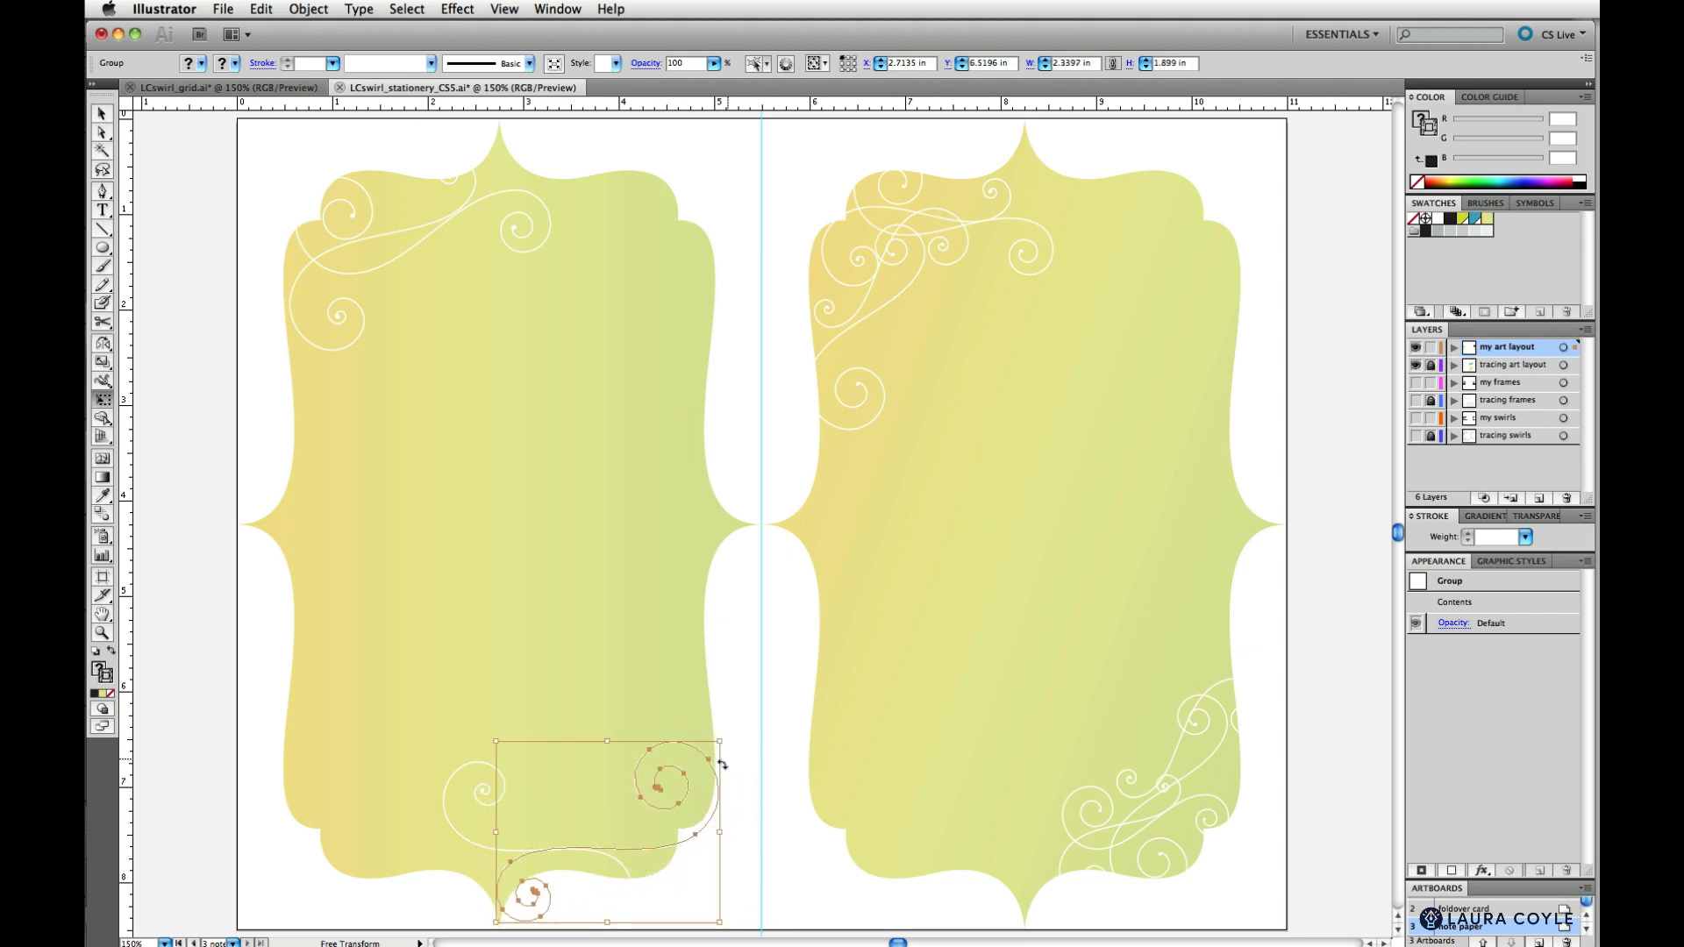
pyautogui.press('v')
pyautogui.moveTo(518, 851); pyautogui.dragTo(526, 834)
pyautogui.click(692, 888)
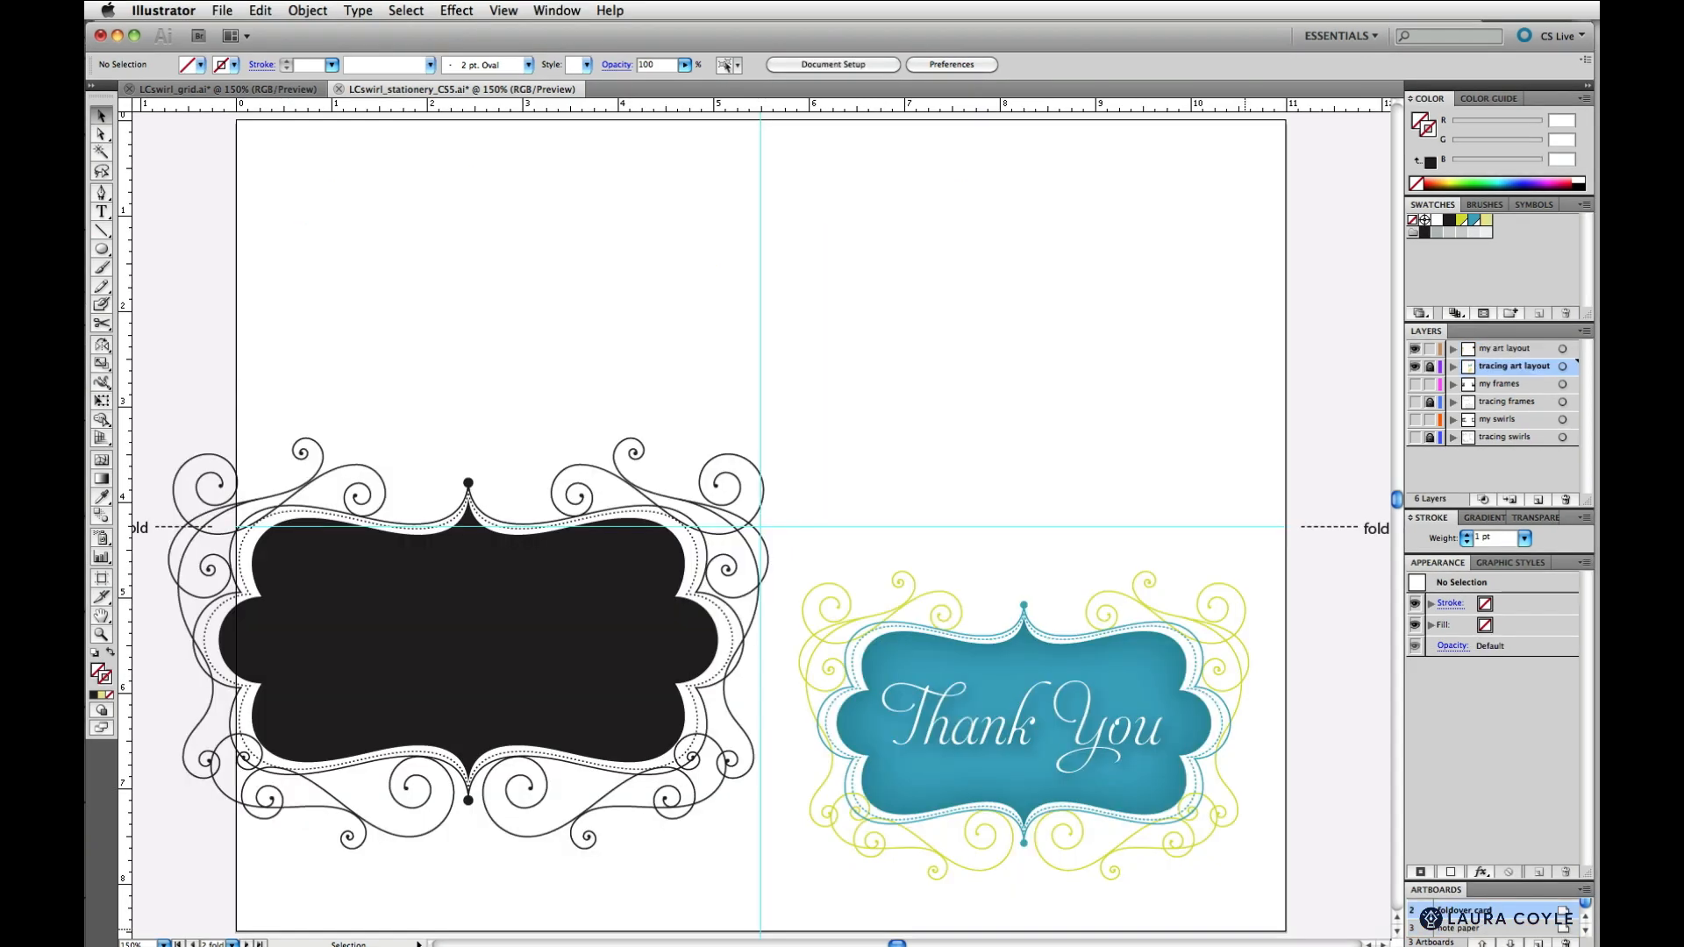
# Scale the black frame and swirl group on the foldover card uniformly to 75% and move it below the fold line
pyautogui.click(504, 606)
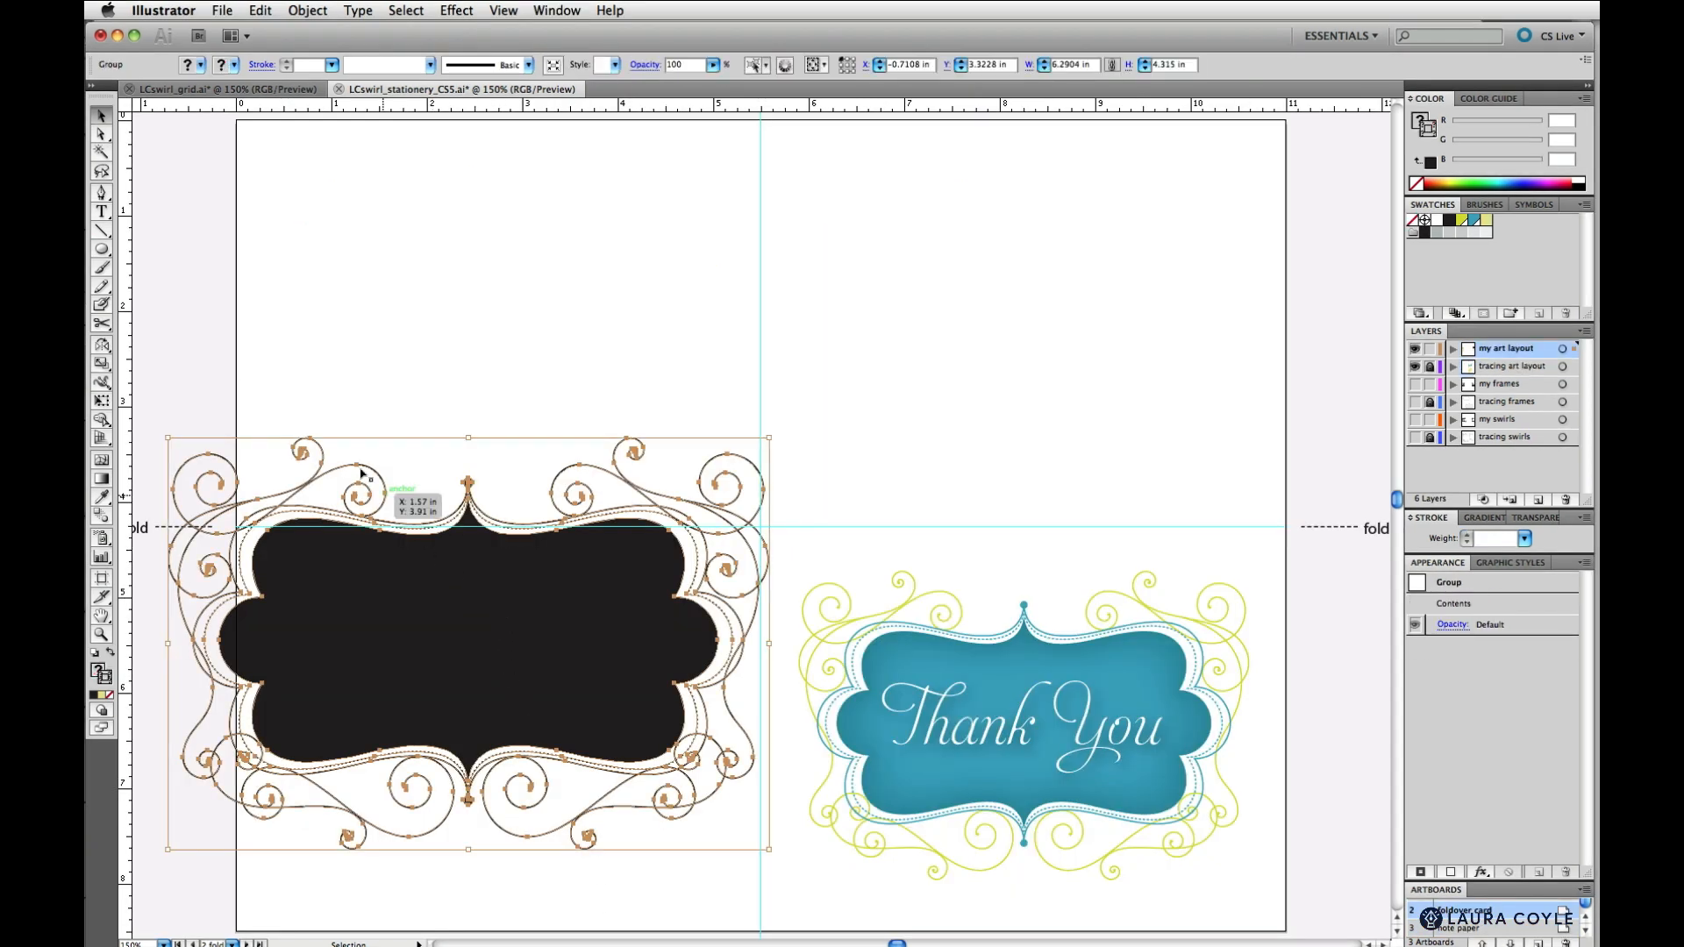
pyautogui.click(102, 364)
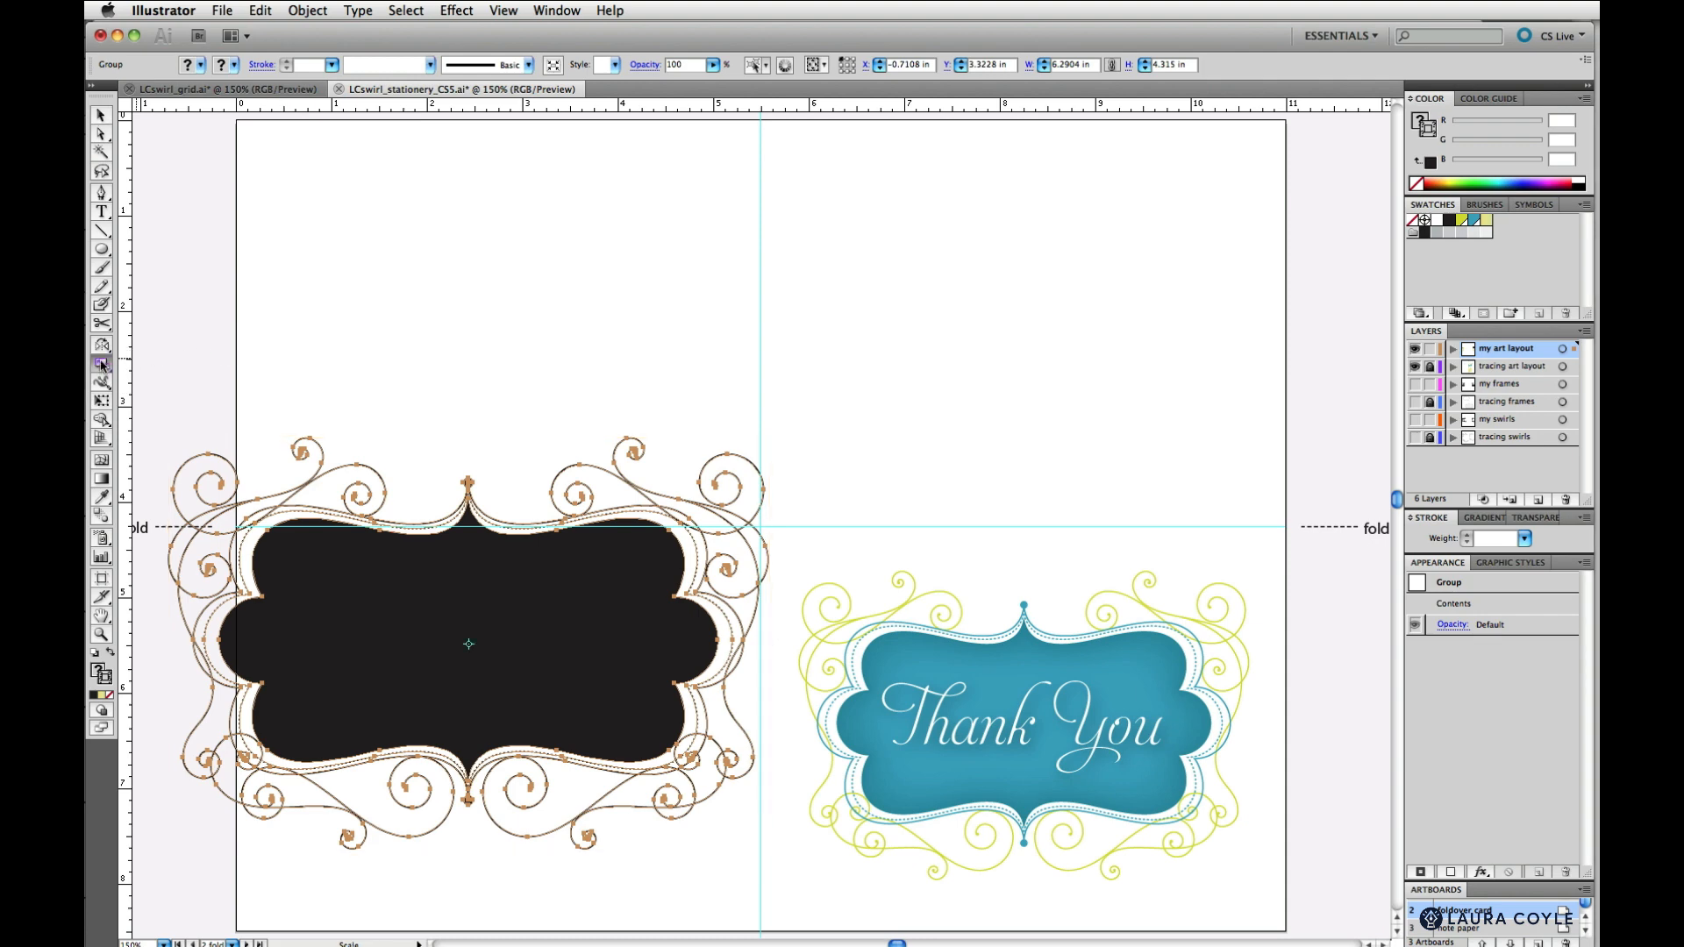
pyautogui.doubleClick(102, 364)
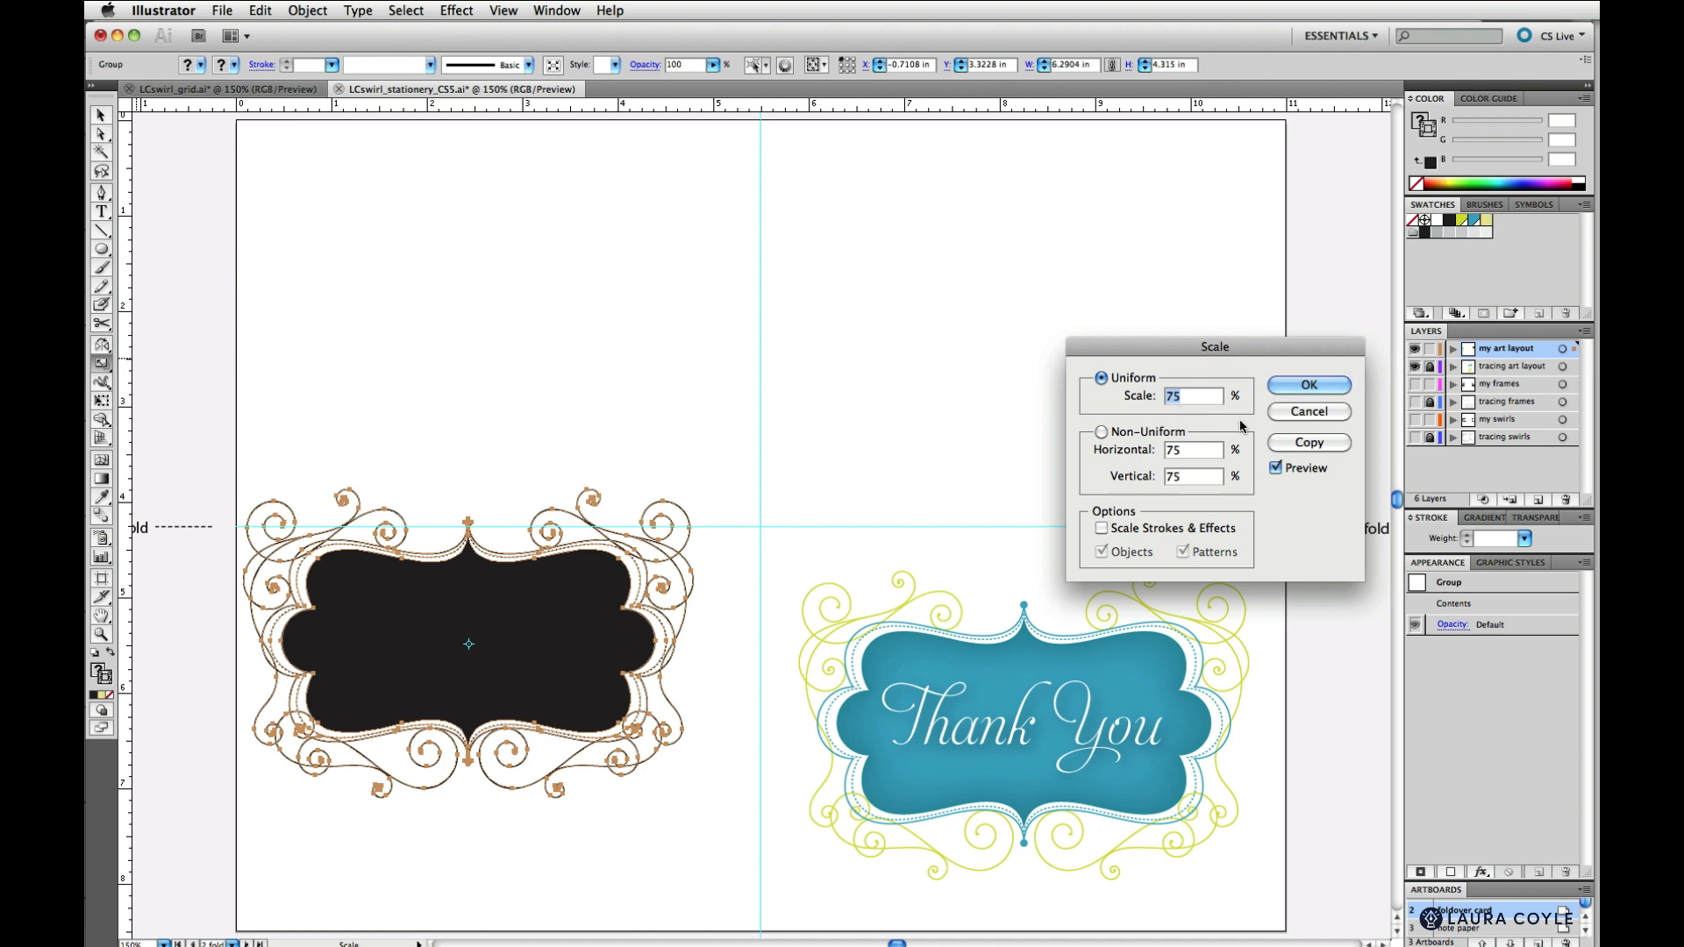
pyautogui.click(1297, 386)
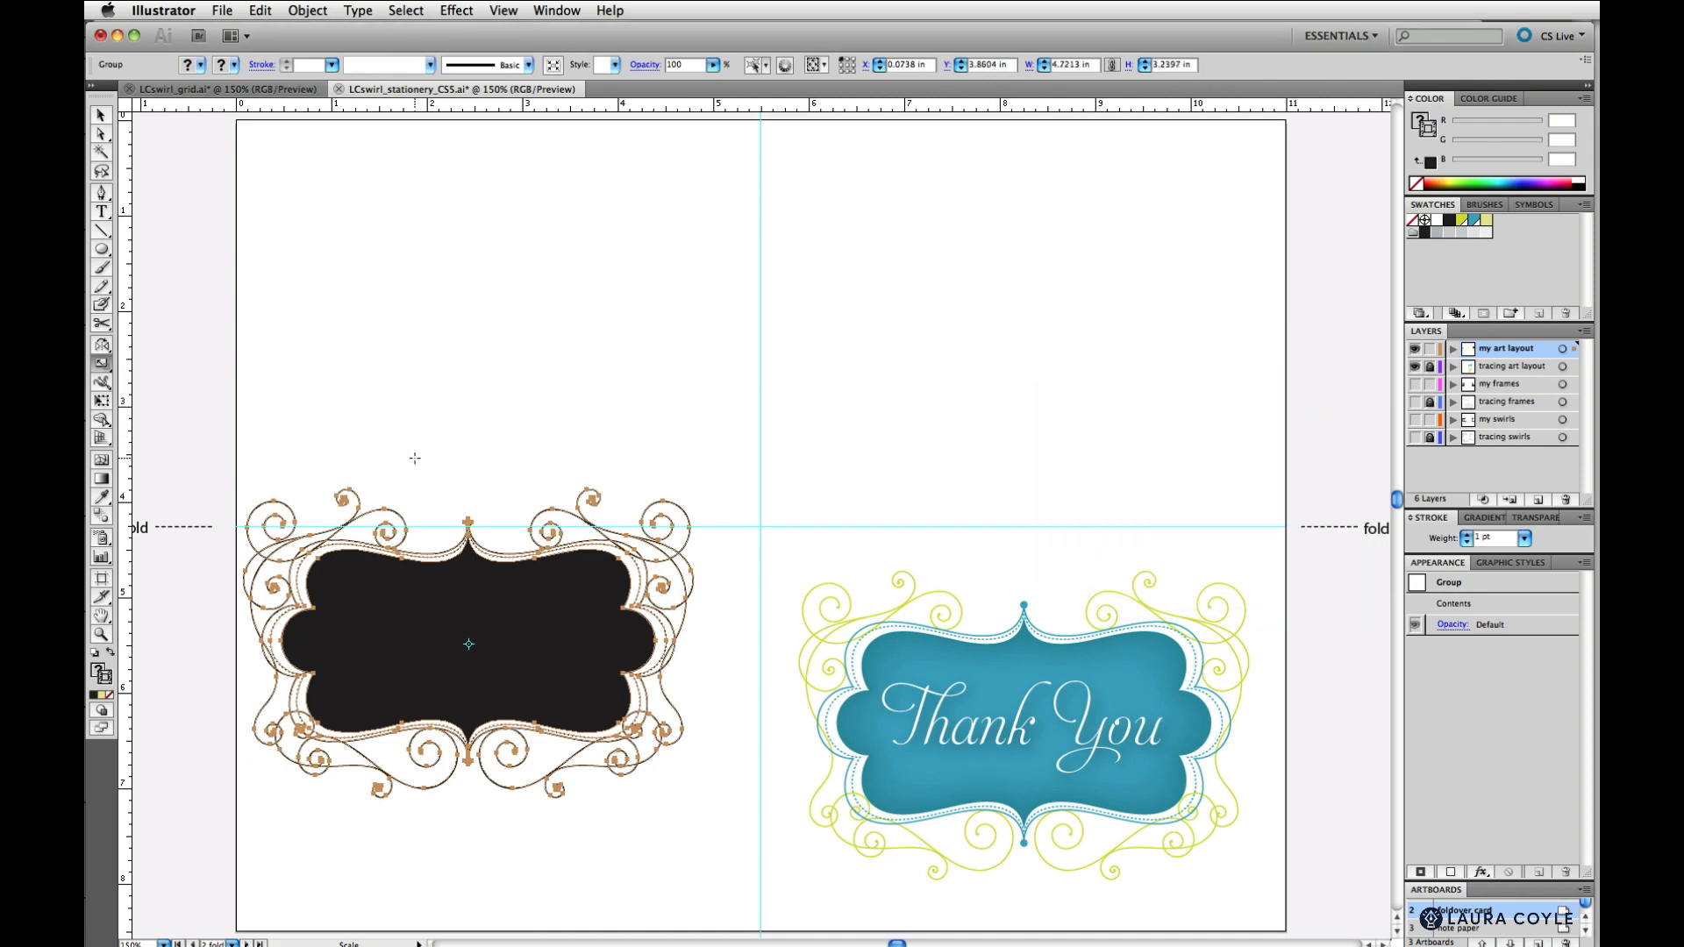
pyautogui.press('v')
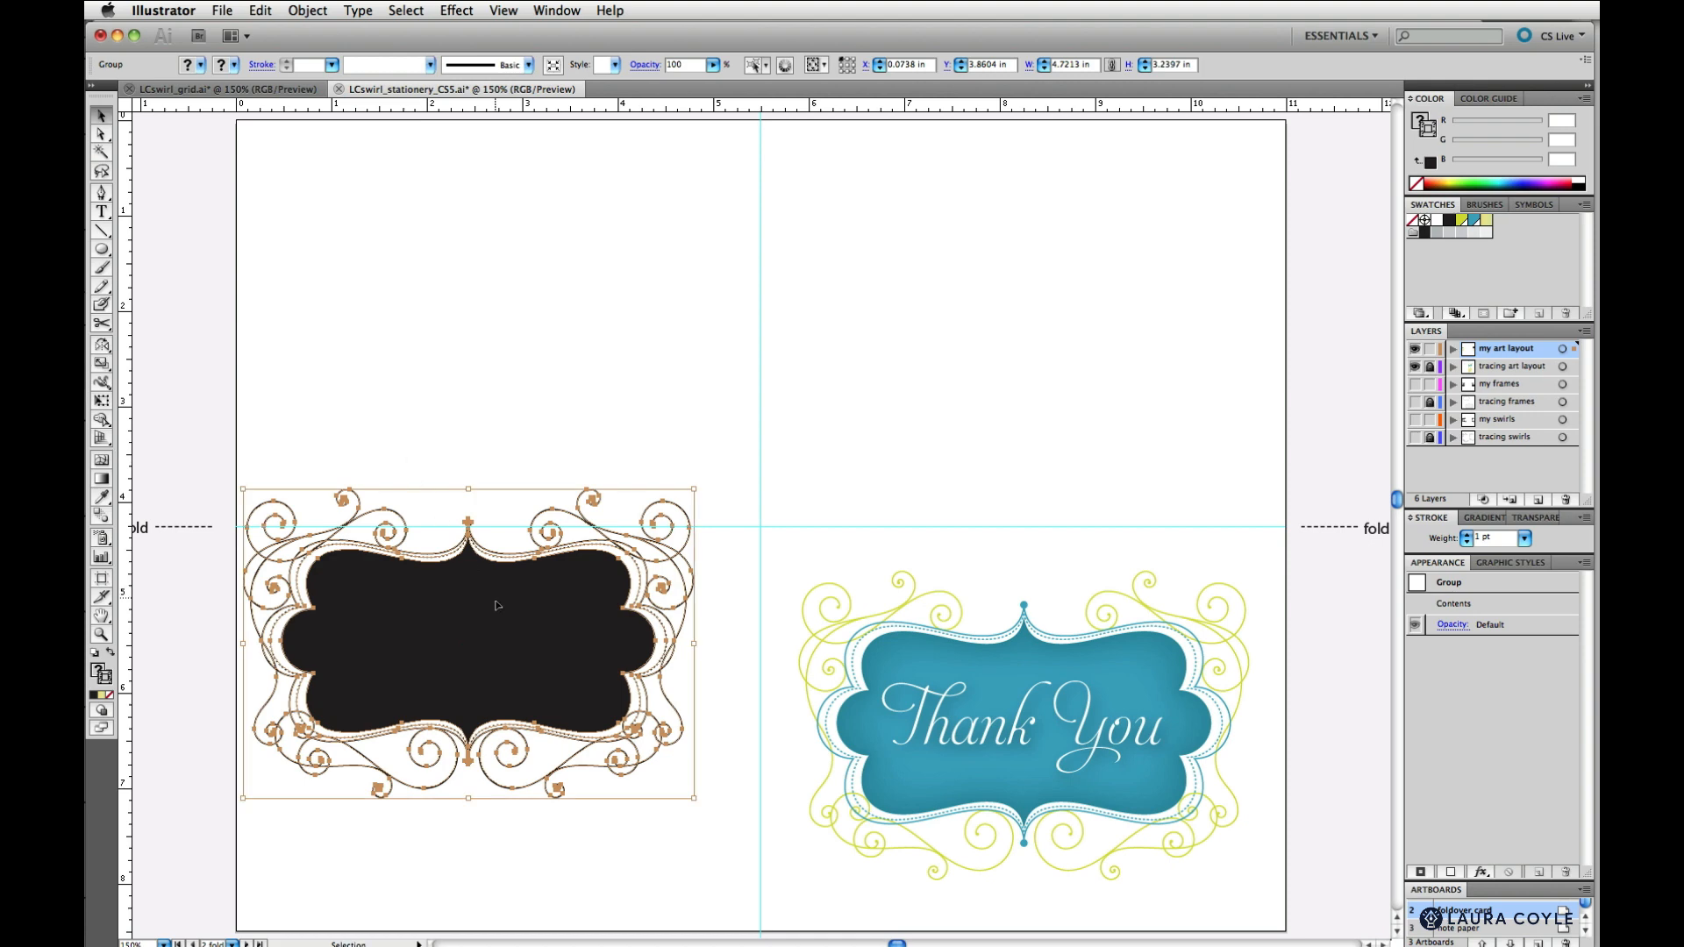
pyautogui.moveTo(494, 647); pyautogui.dragTo(501, 725)
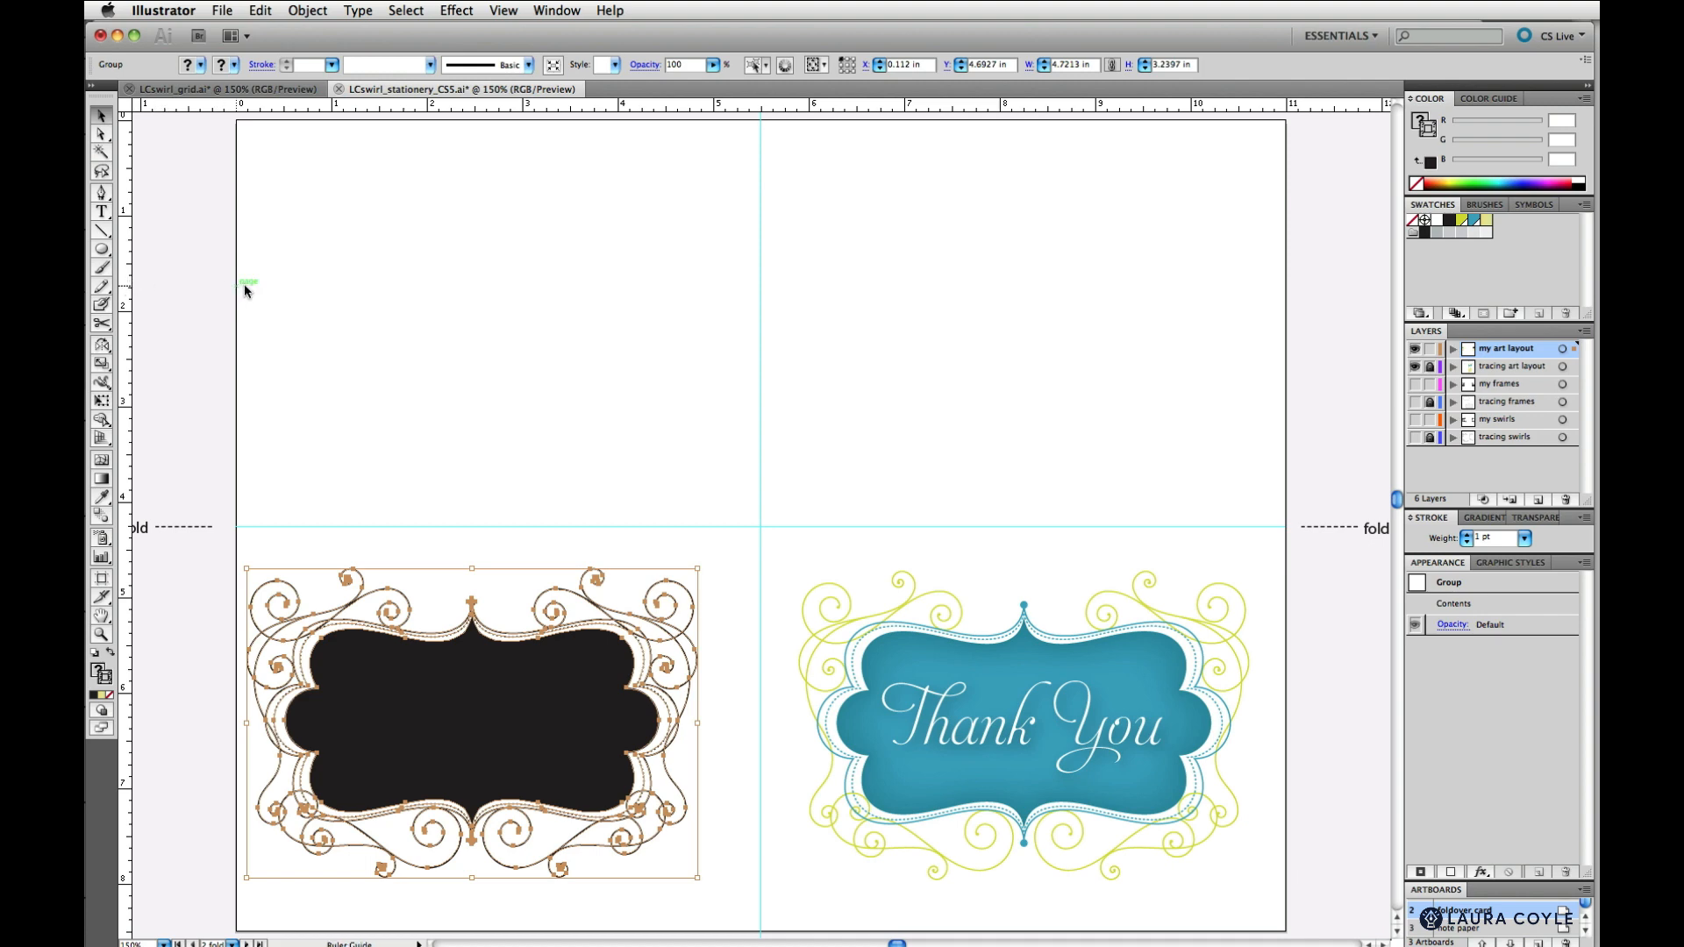
# Place a vertical guide at 2.75 in and move the frame group horizontally so its center aligns with the guide
pyautogui.moveTo(244, 282); pyautogui.dragTo(498, 324)
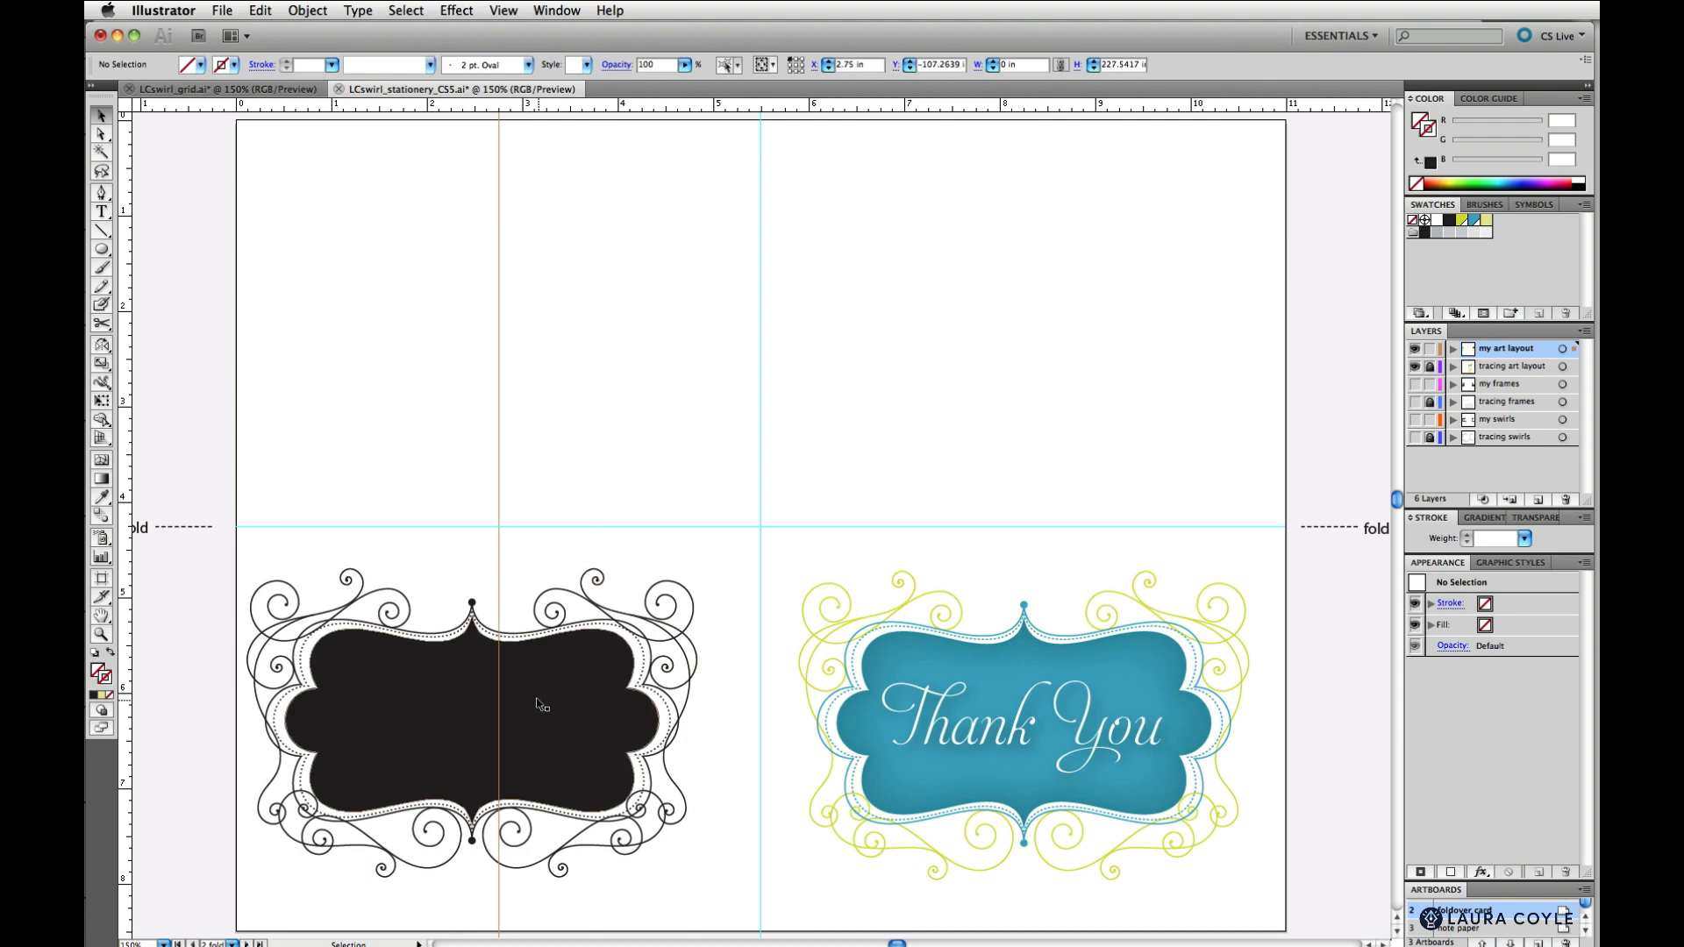
pyautogui.click(454, 716)
pyautogui.moveTo(453, 716); pyautogui.dragTo(479, 721)
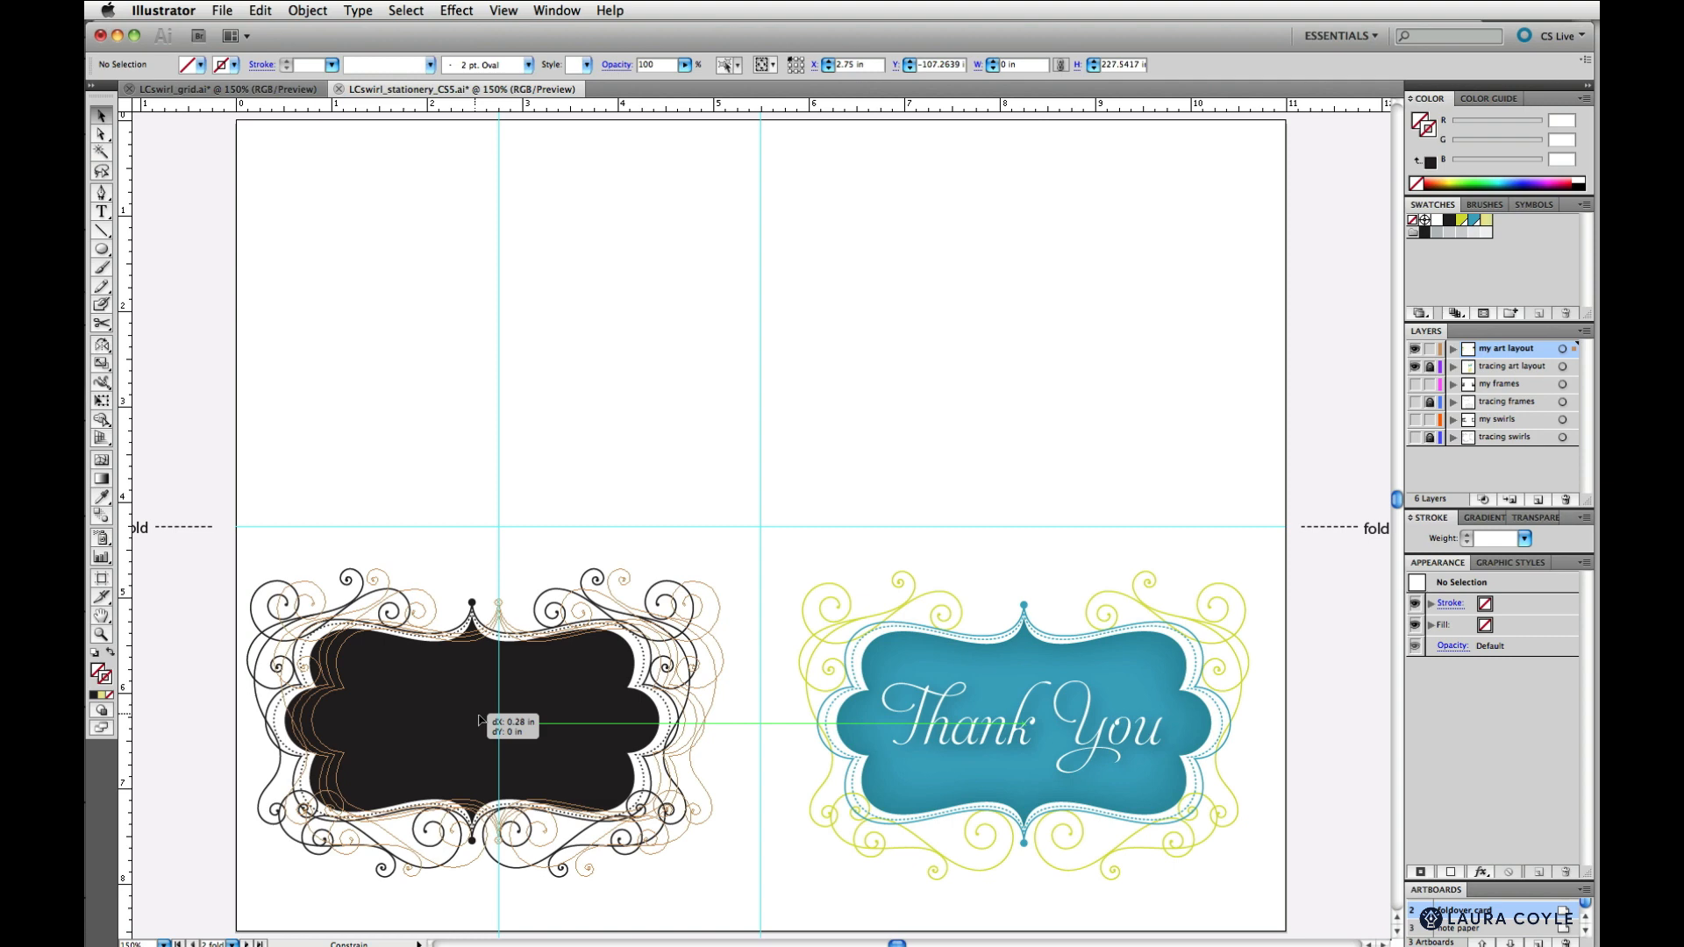
pyautogui.moveTo(479, 722); pyautogui.dragTo(481, 720)
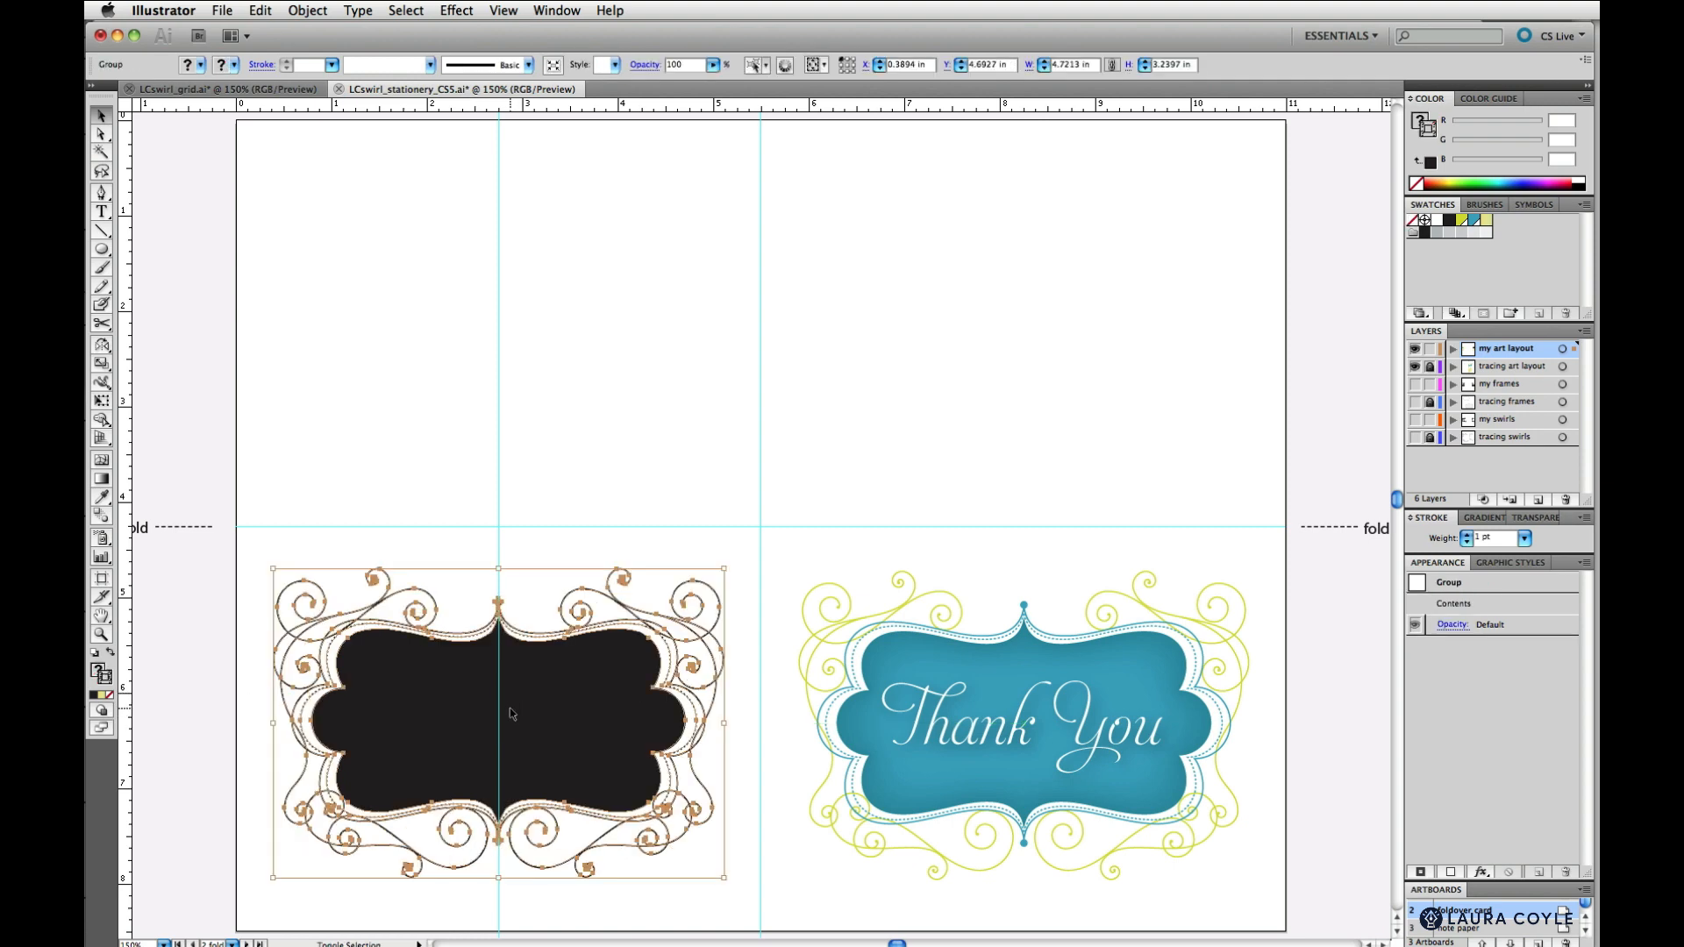
pyautogui.click(566, 557)
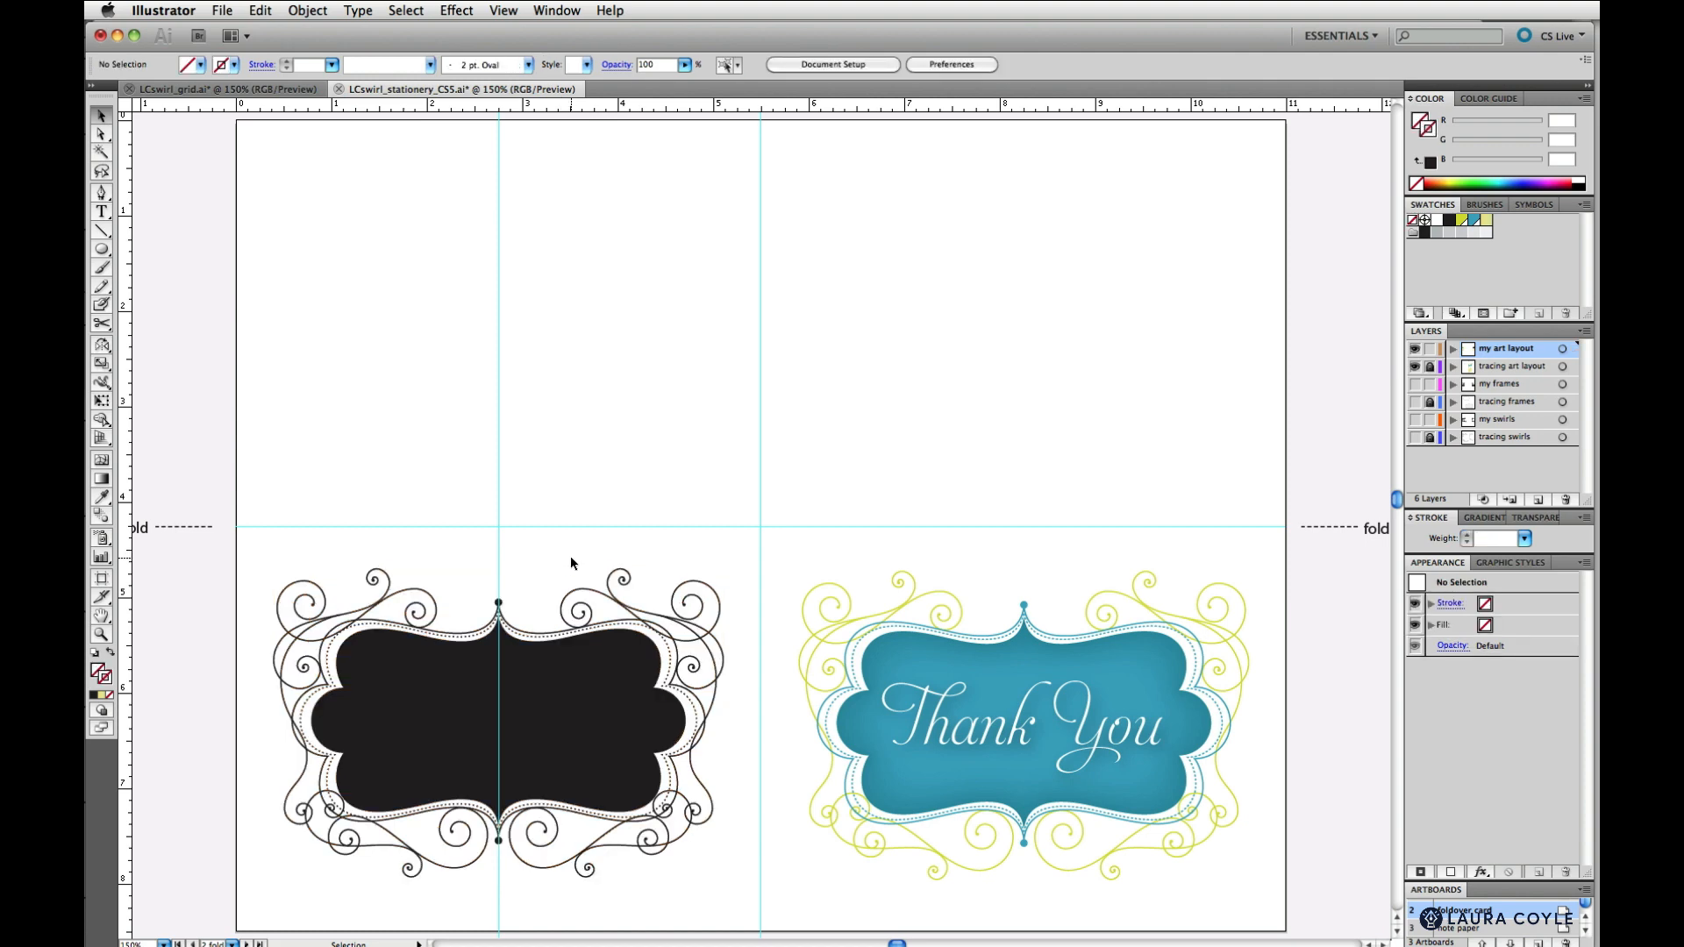
# Apply the teal graphic style to the frame's solid black inner shape
pyautogui.press('a')
pyautogui.click(535, 690)
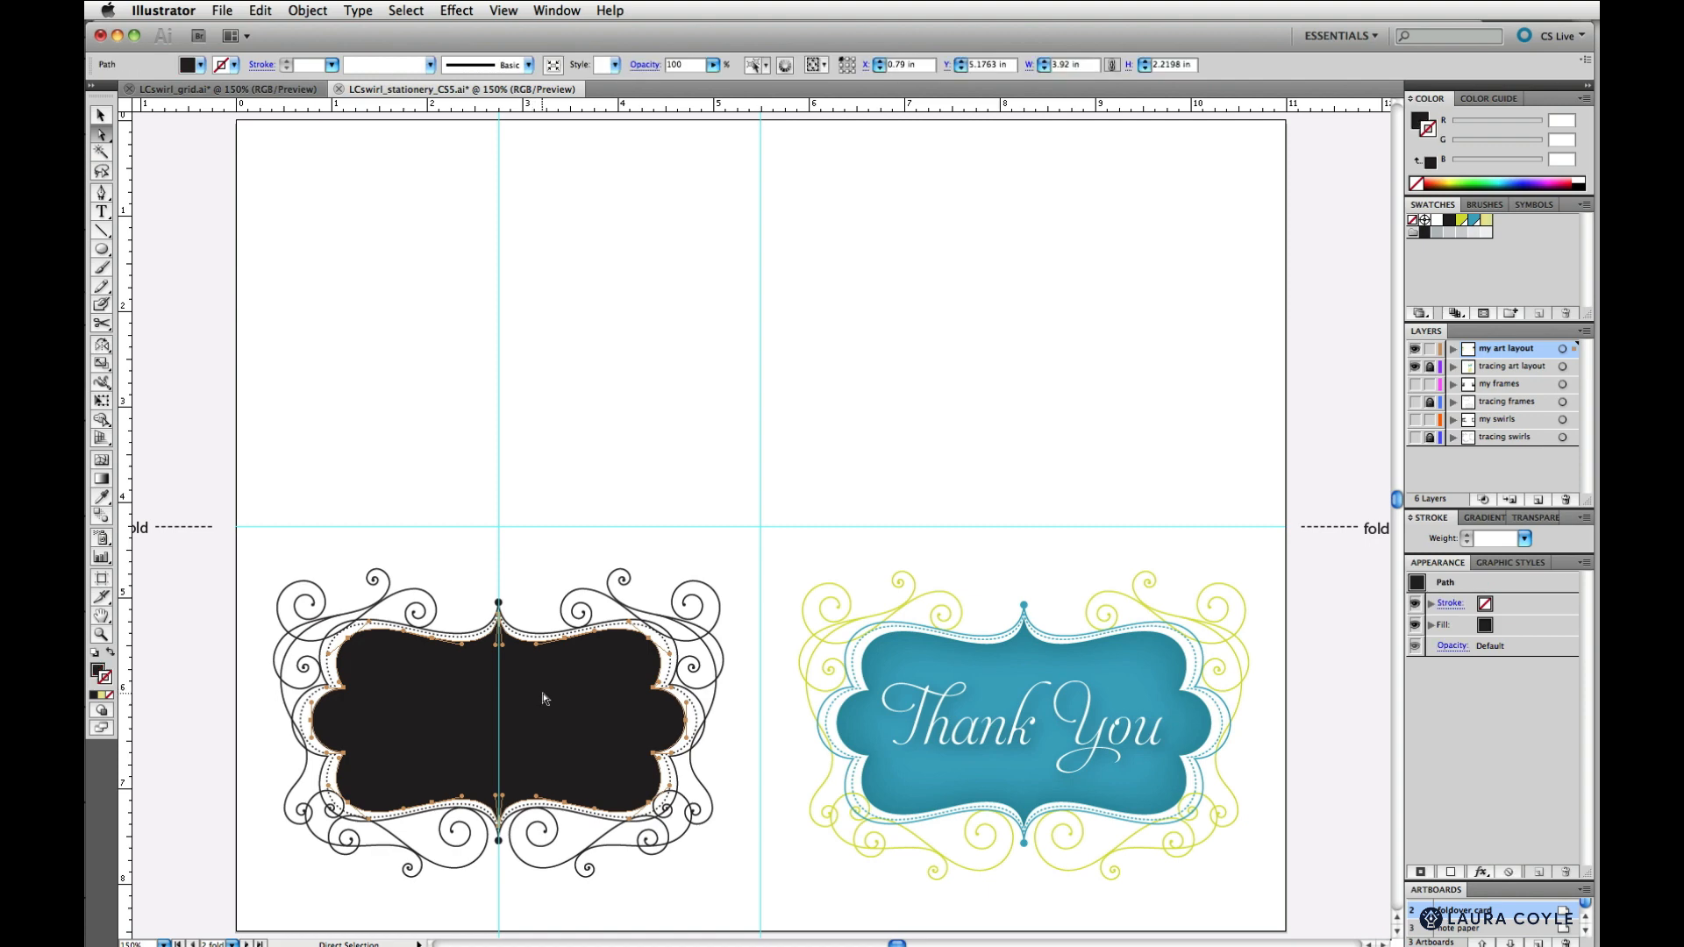
pyautogui.click(1515, 564)
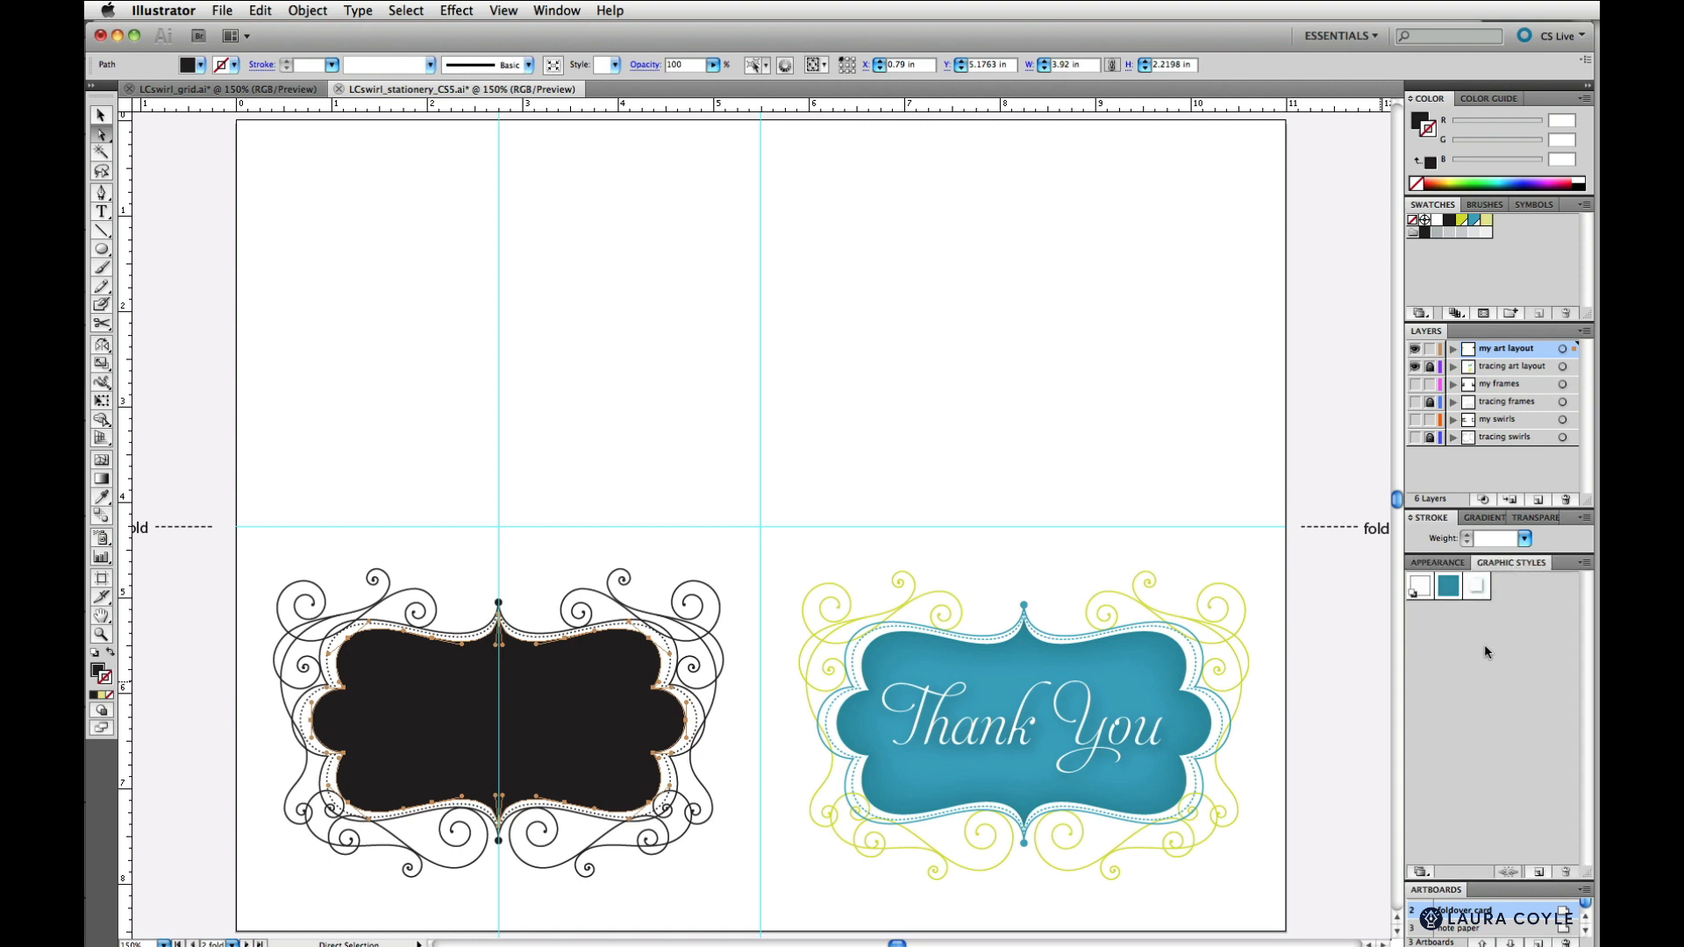
pyautogui.click(1448, 590)
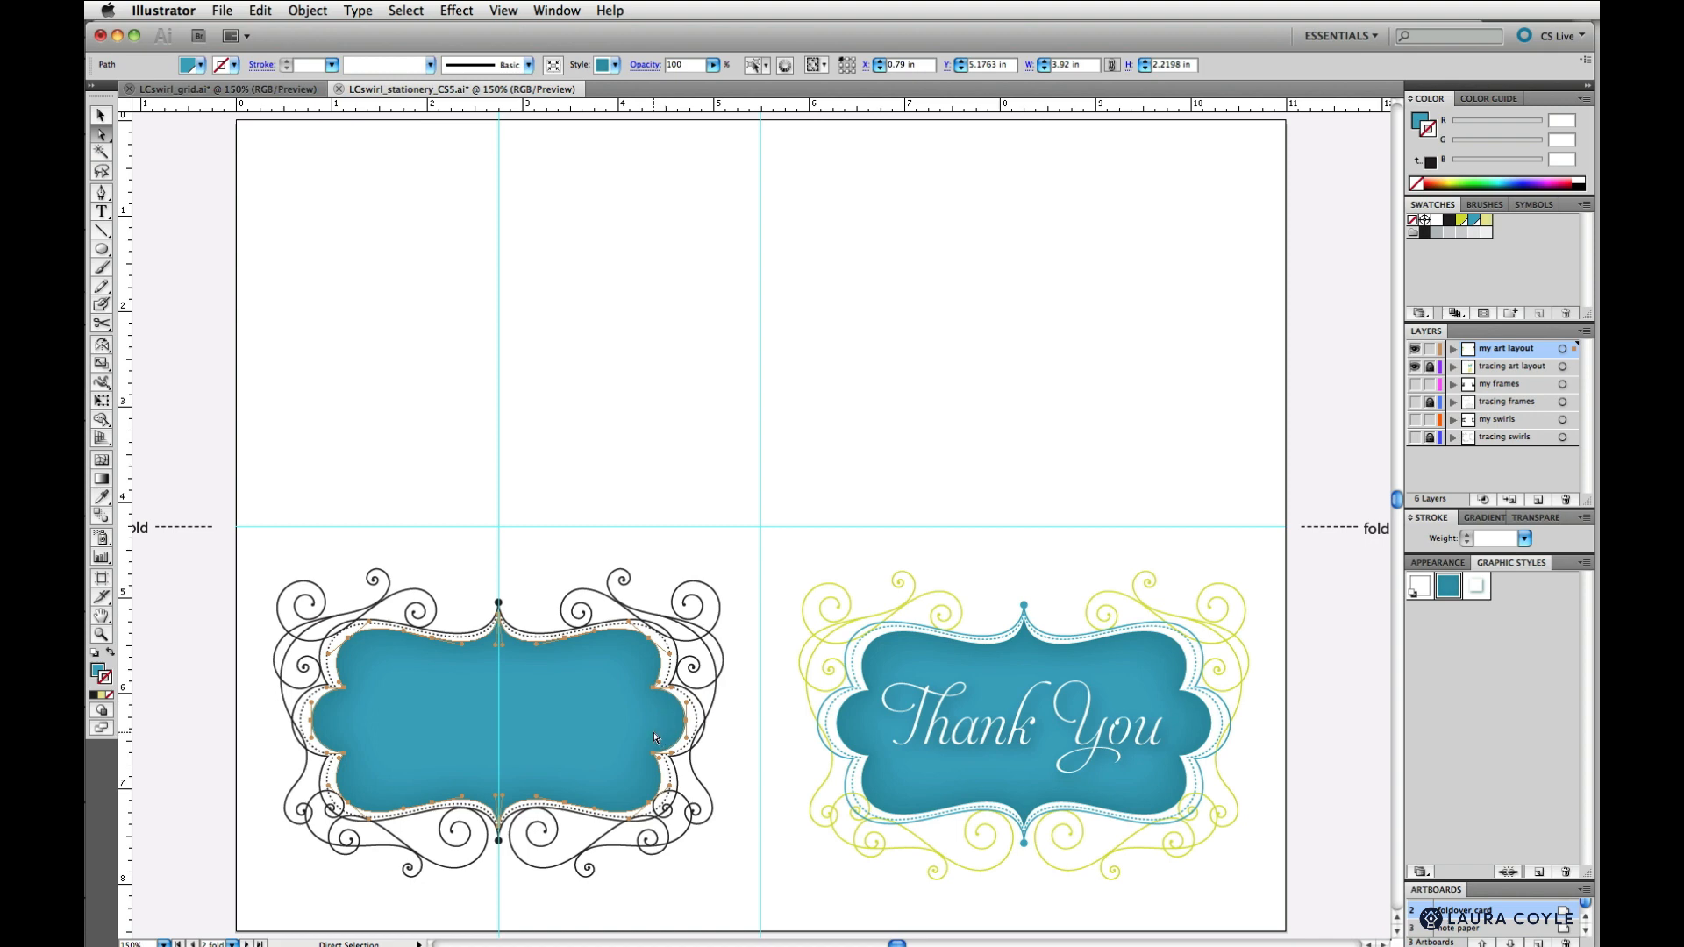
pyautogui.press('v')
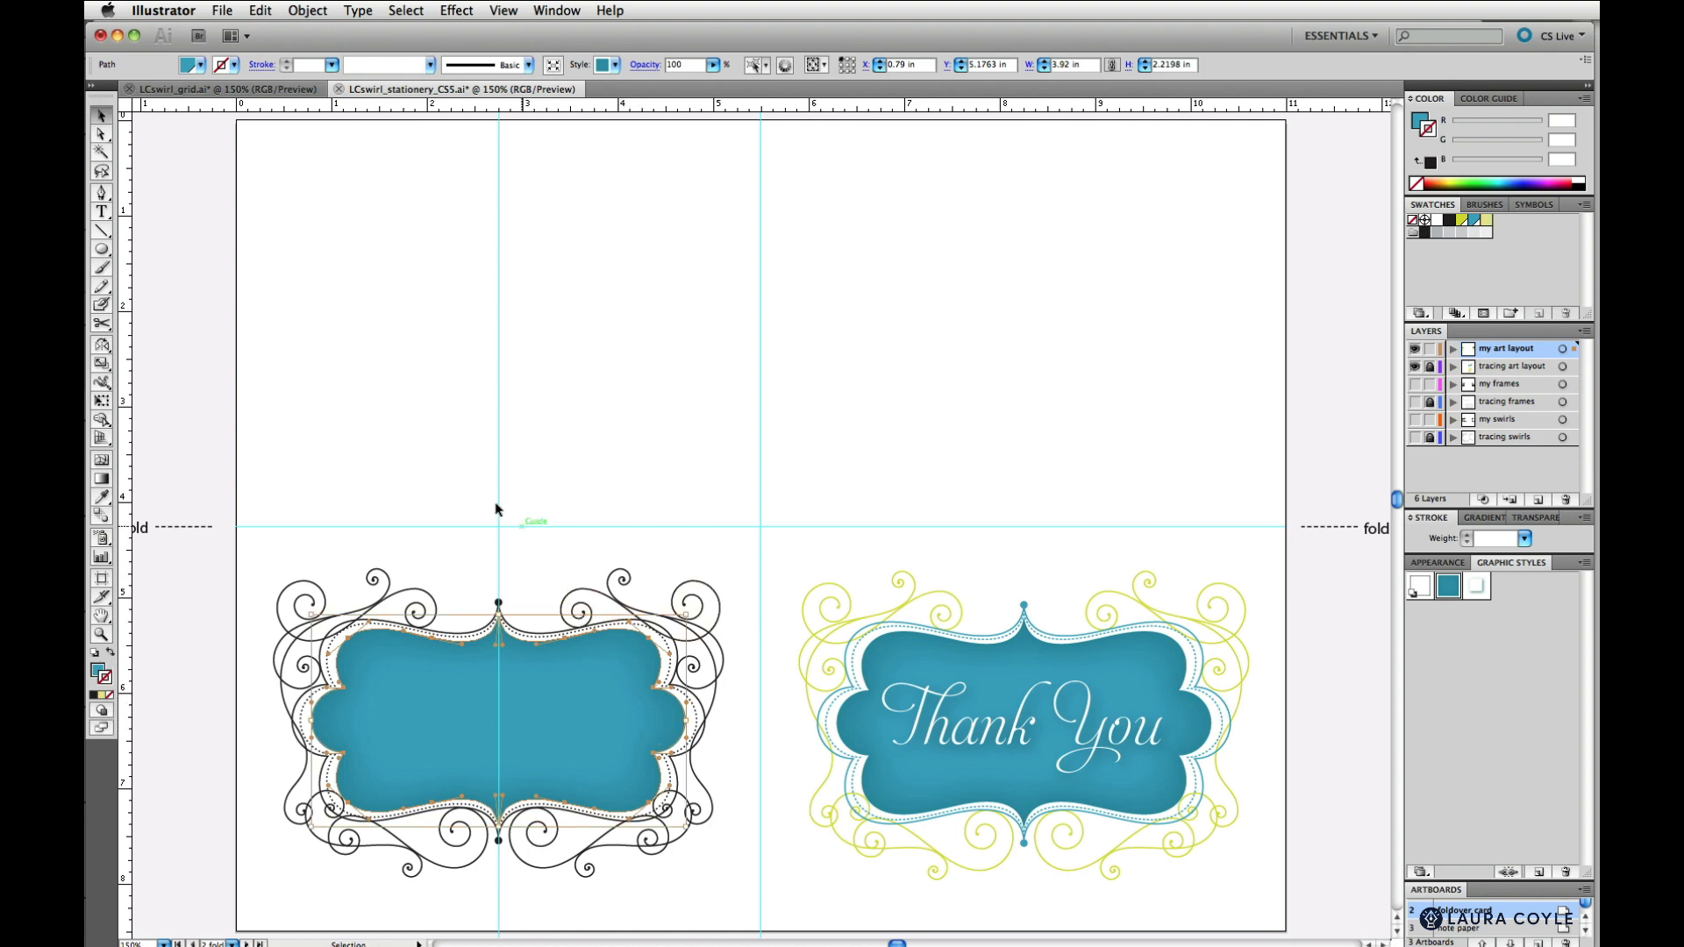
pyautogui.click(294, 354)
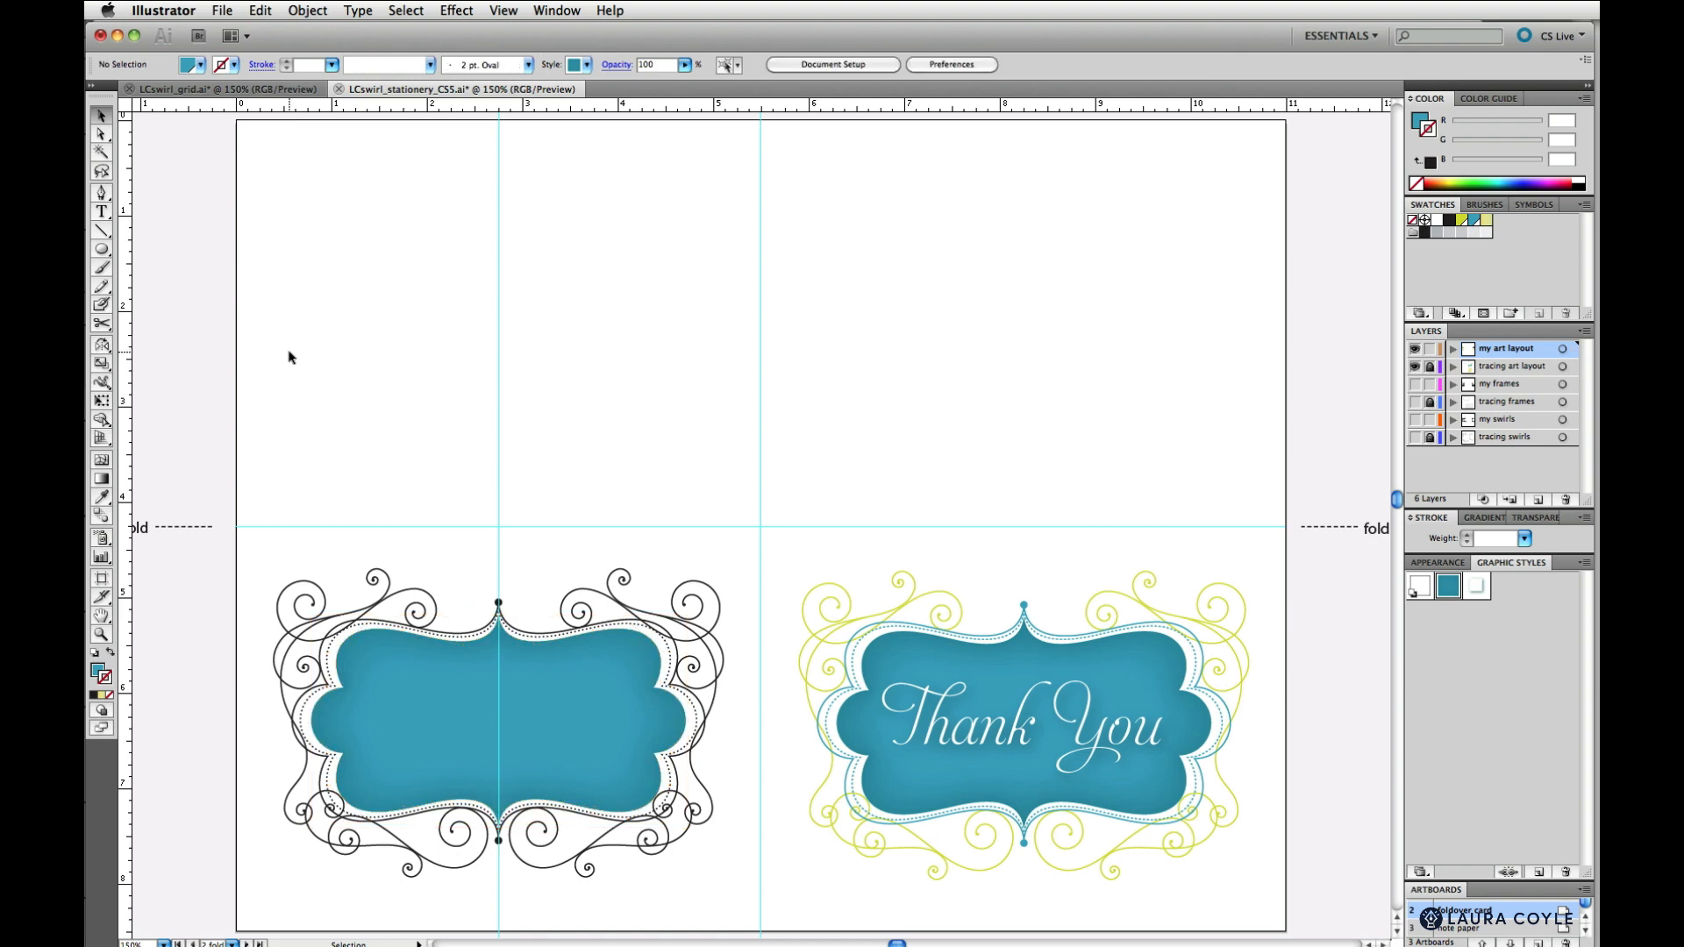
# Add the text "Thank You" in the empty area above the fold line
pyautogui.press('t')
pyautogui.click(290, 351)
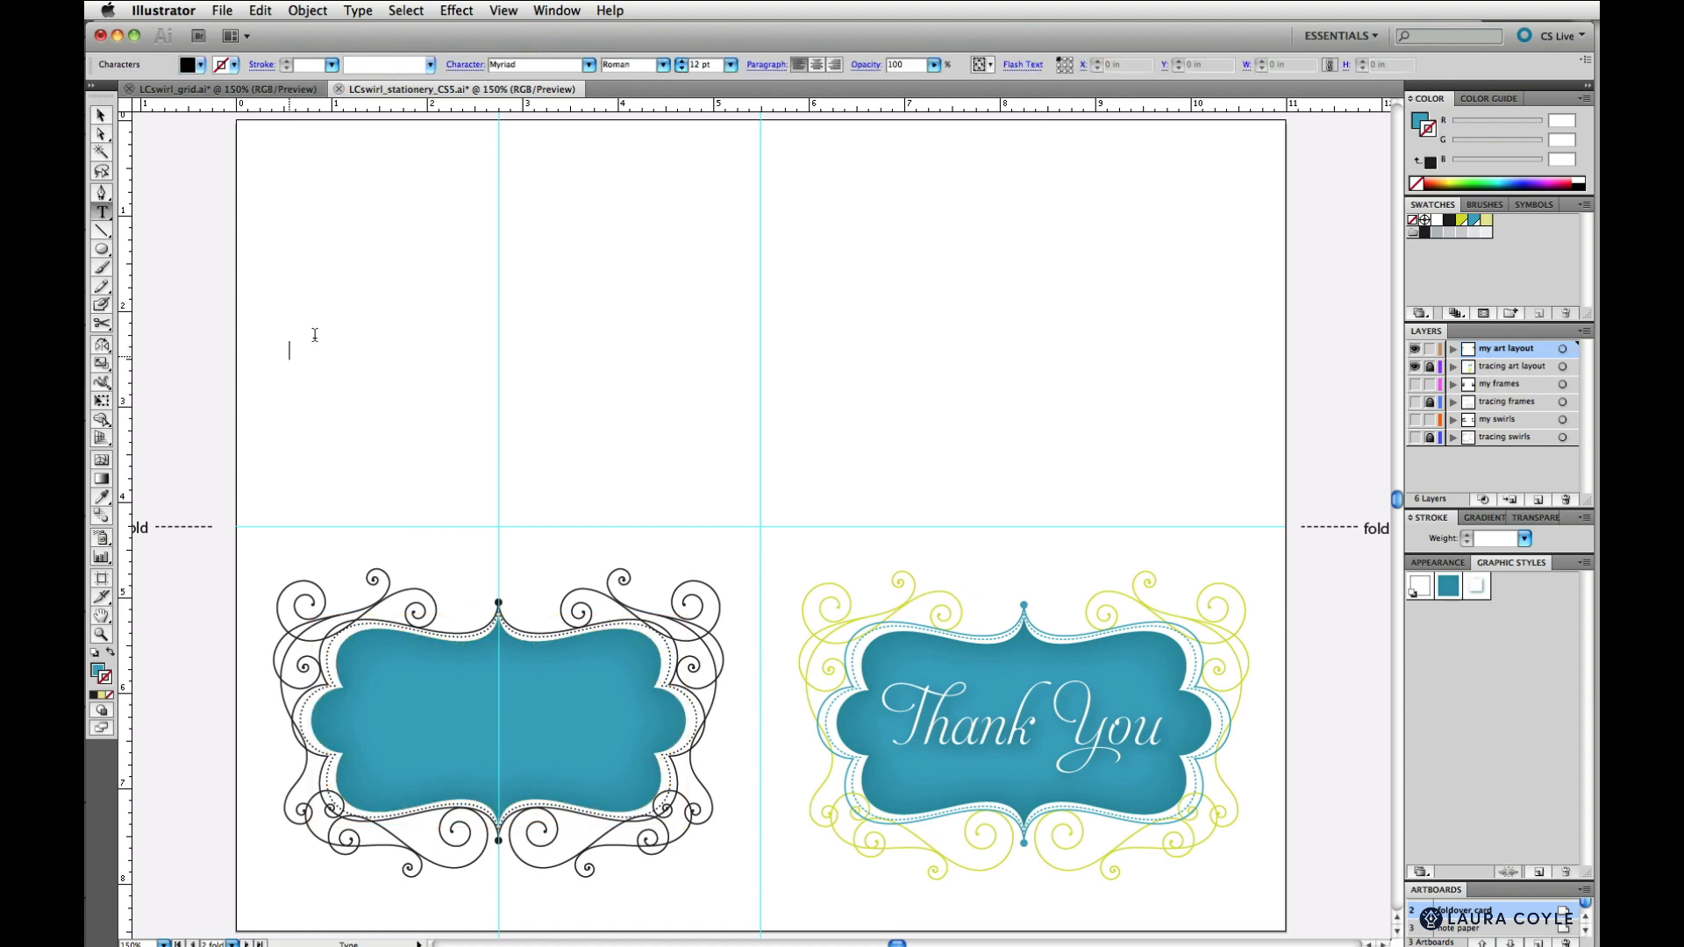
pyautogui.write('Thank')
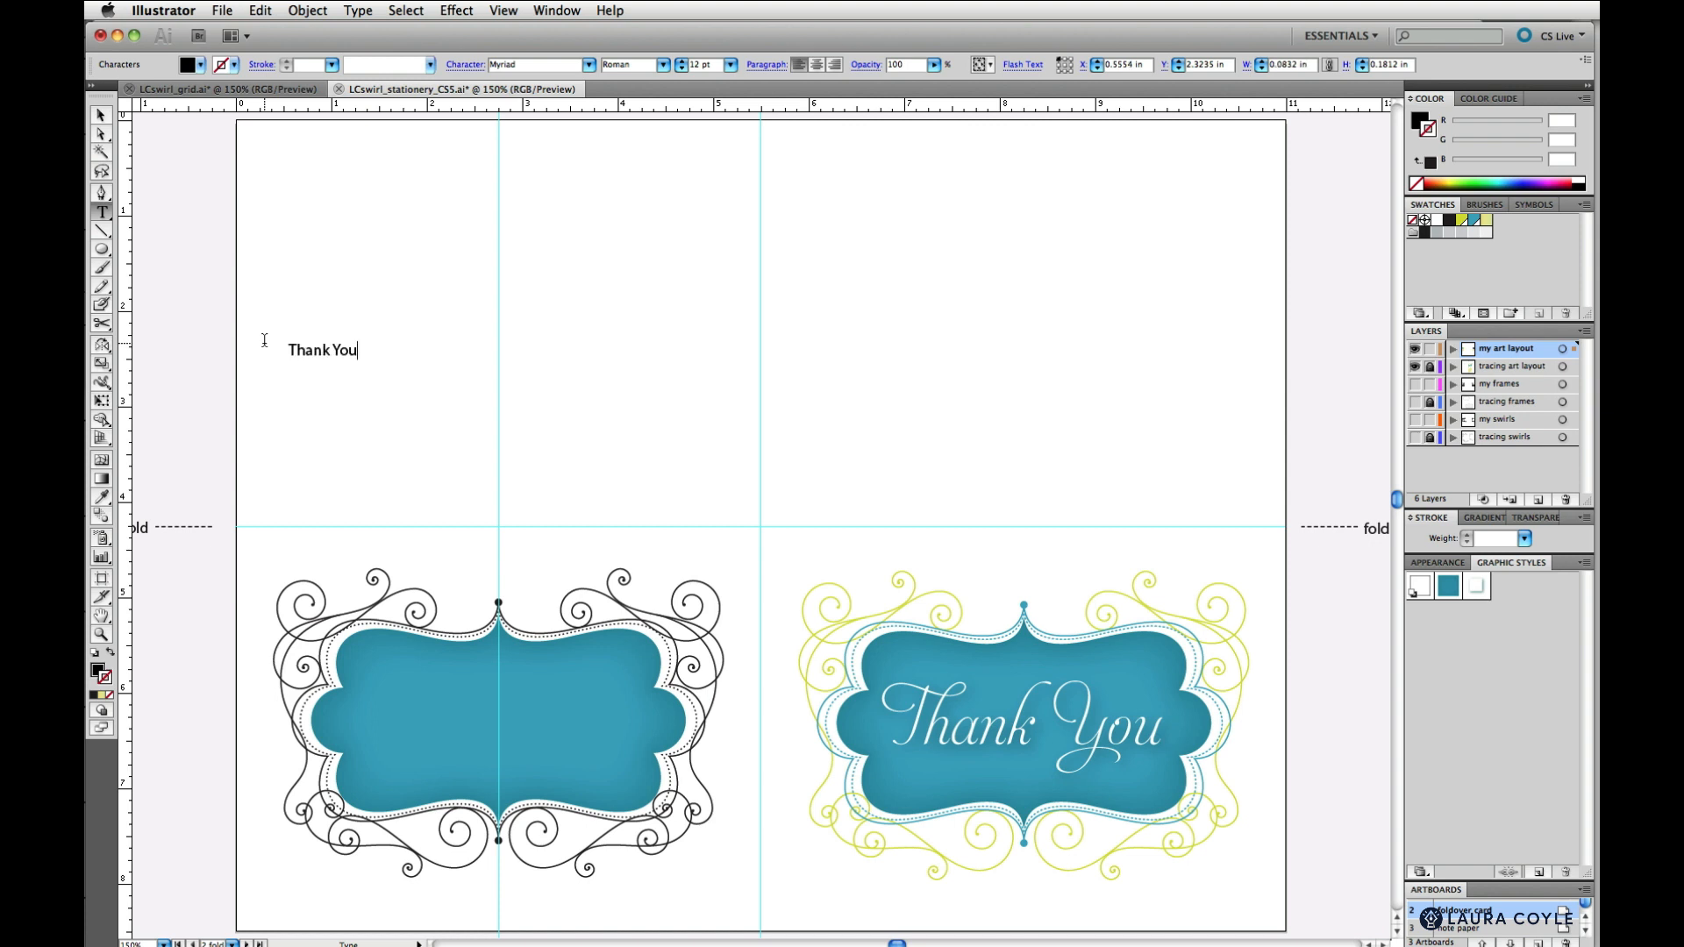
pyautogui.write(' You')
# Set the "Thank You" text in Aphrodite Slim Text at 40 pt
pyautogui.moveTo(356, 351); pyautogui.dragTo(288, 351)
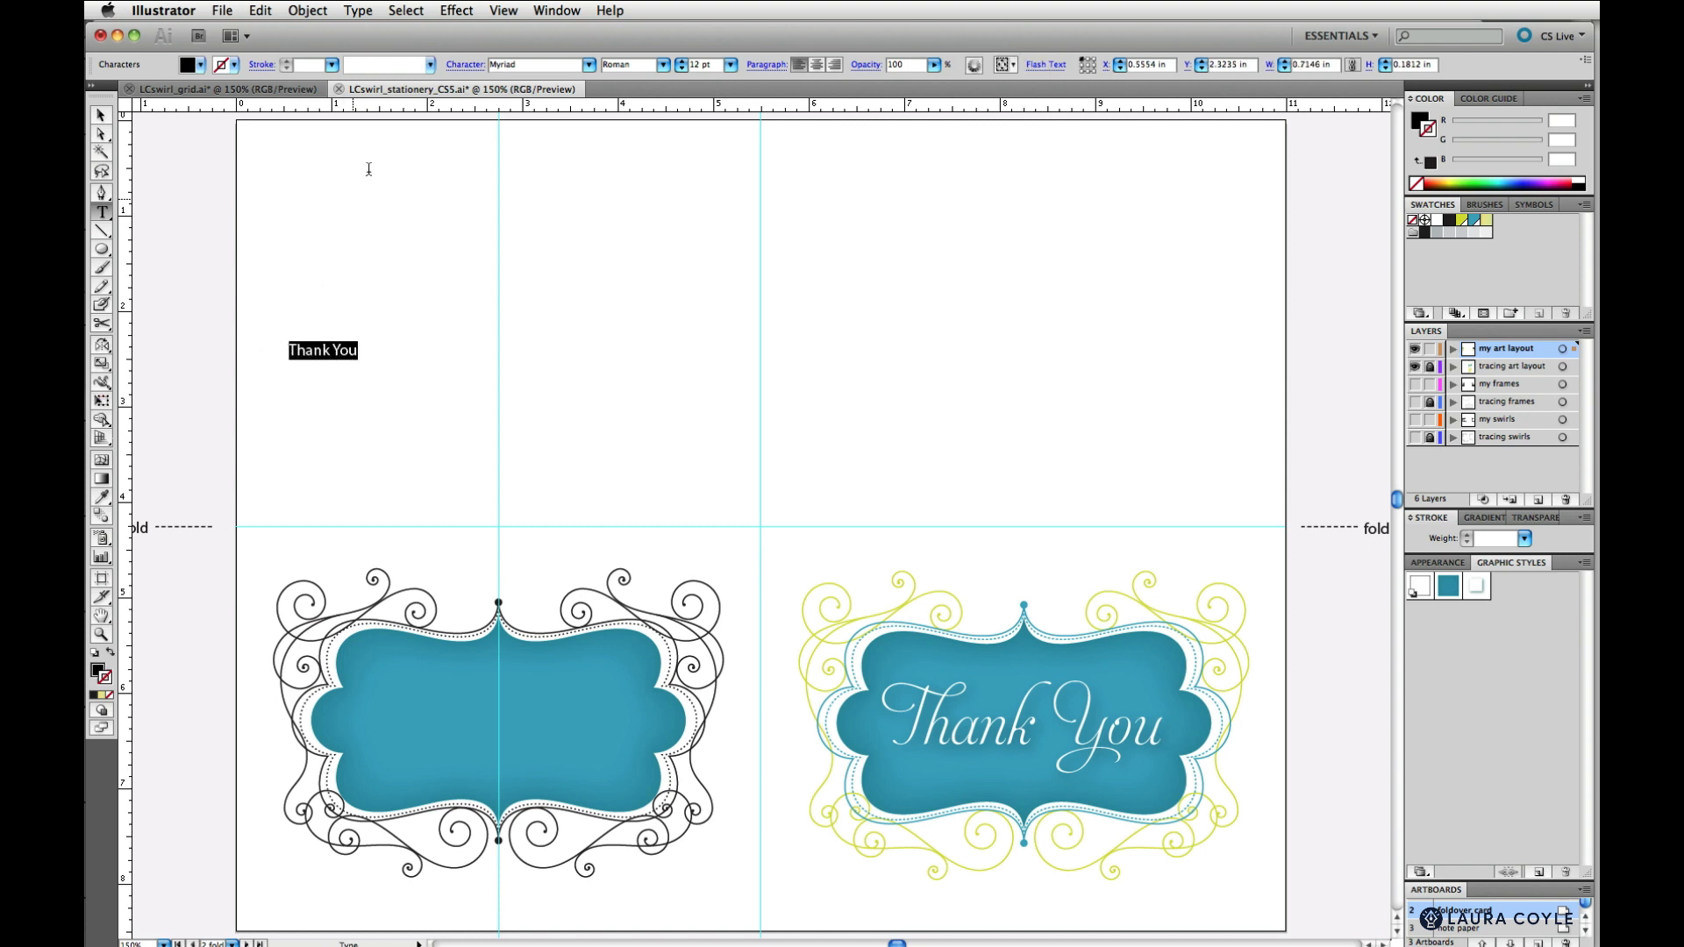
pyautogui.moveTo(528, 66); pyautogui.dragTo(454, 54)
pyautogui.write('Aphrodite Slim Text')
pyautogui.press('Tab')
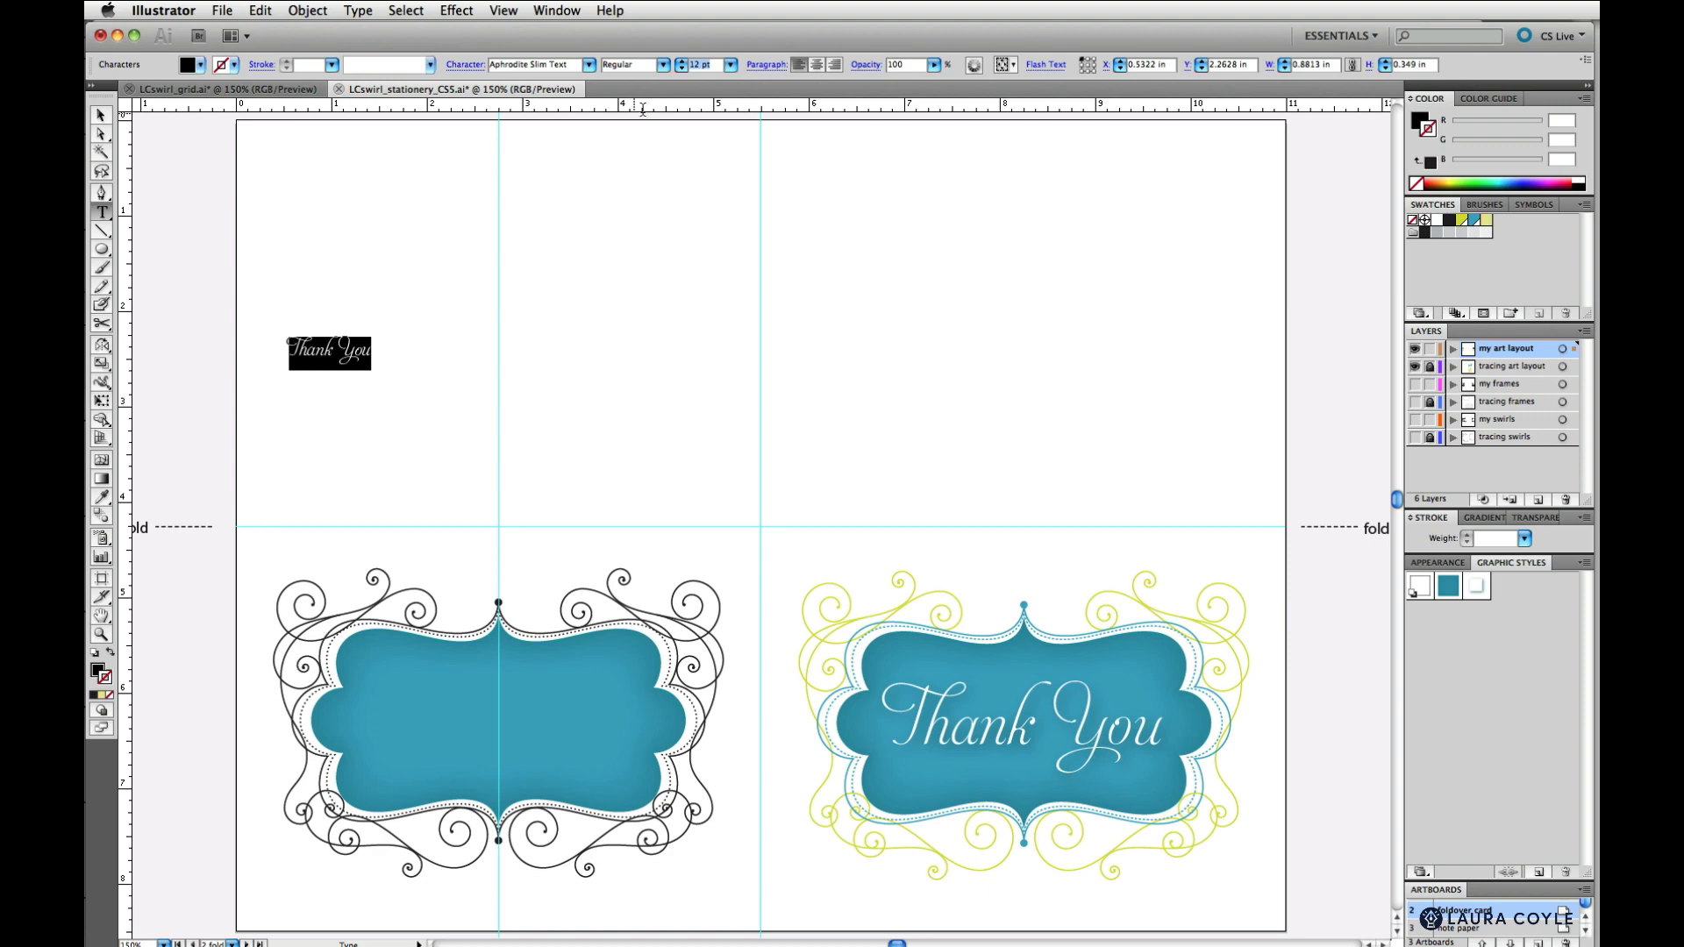
pyautogui.write('40')
pyautogui.press('Return')
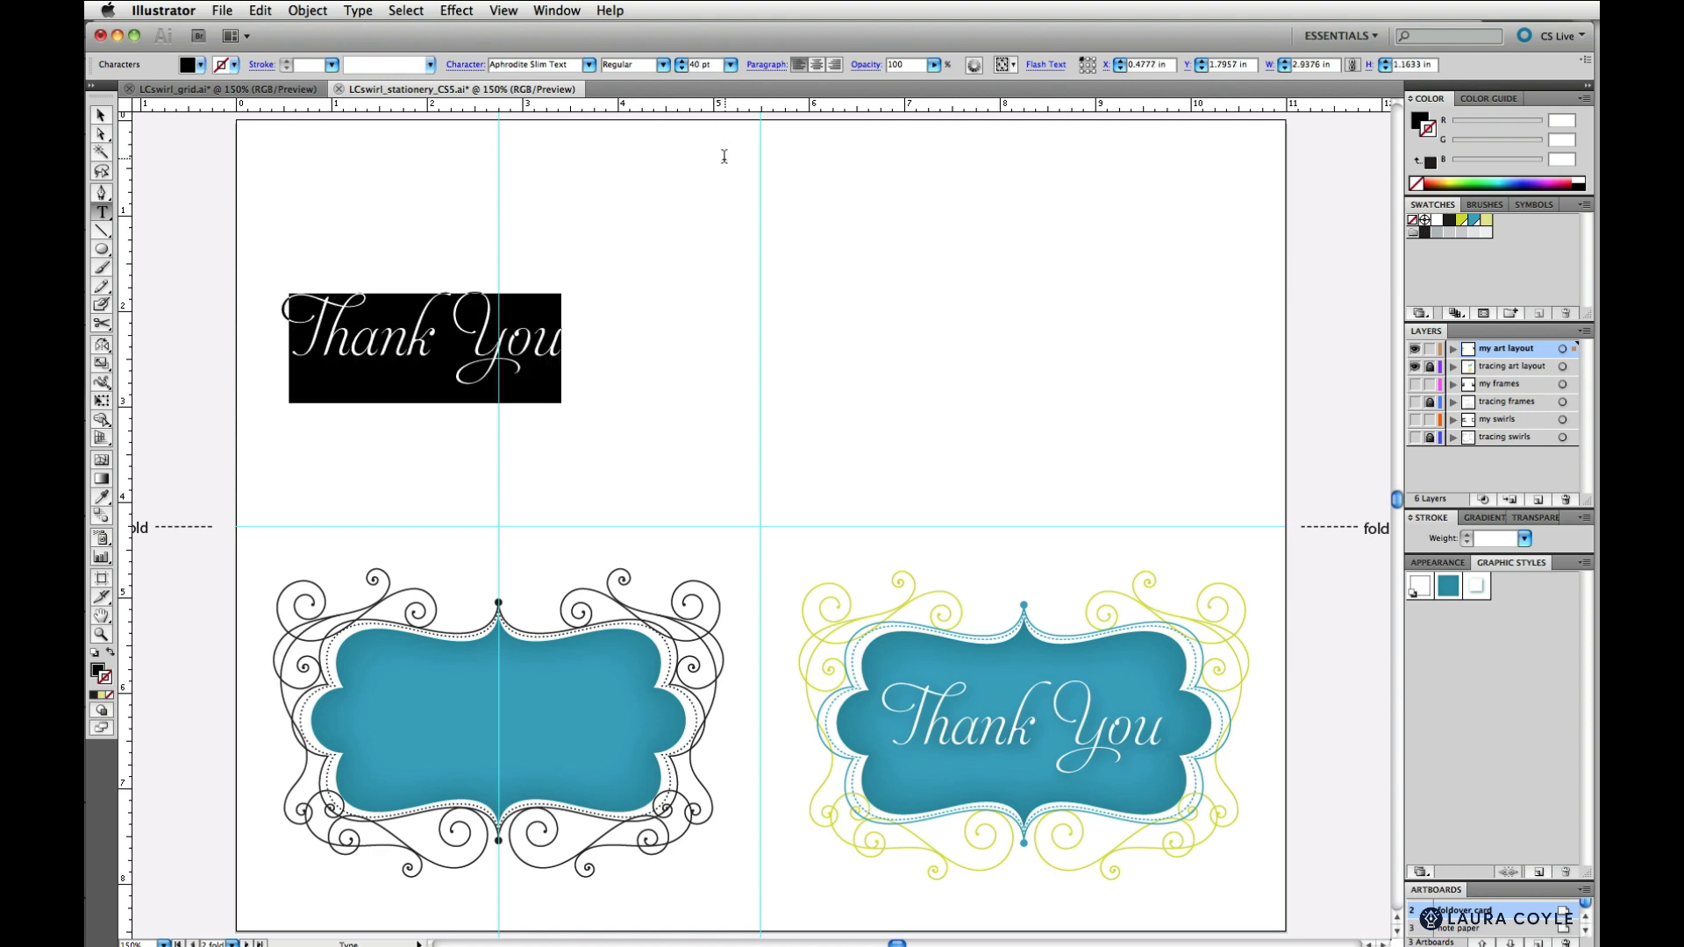
pyautogui.press('Escape')
# Move the "Thank You" text into the teal frame, centered on the vertical guide
pyautogui.click(425, 421)
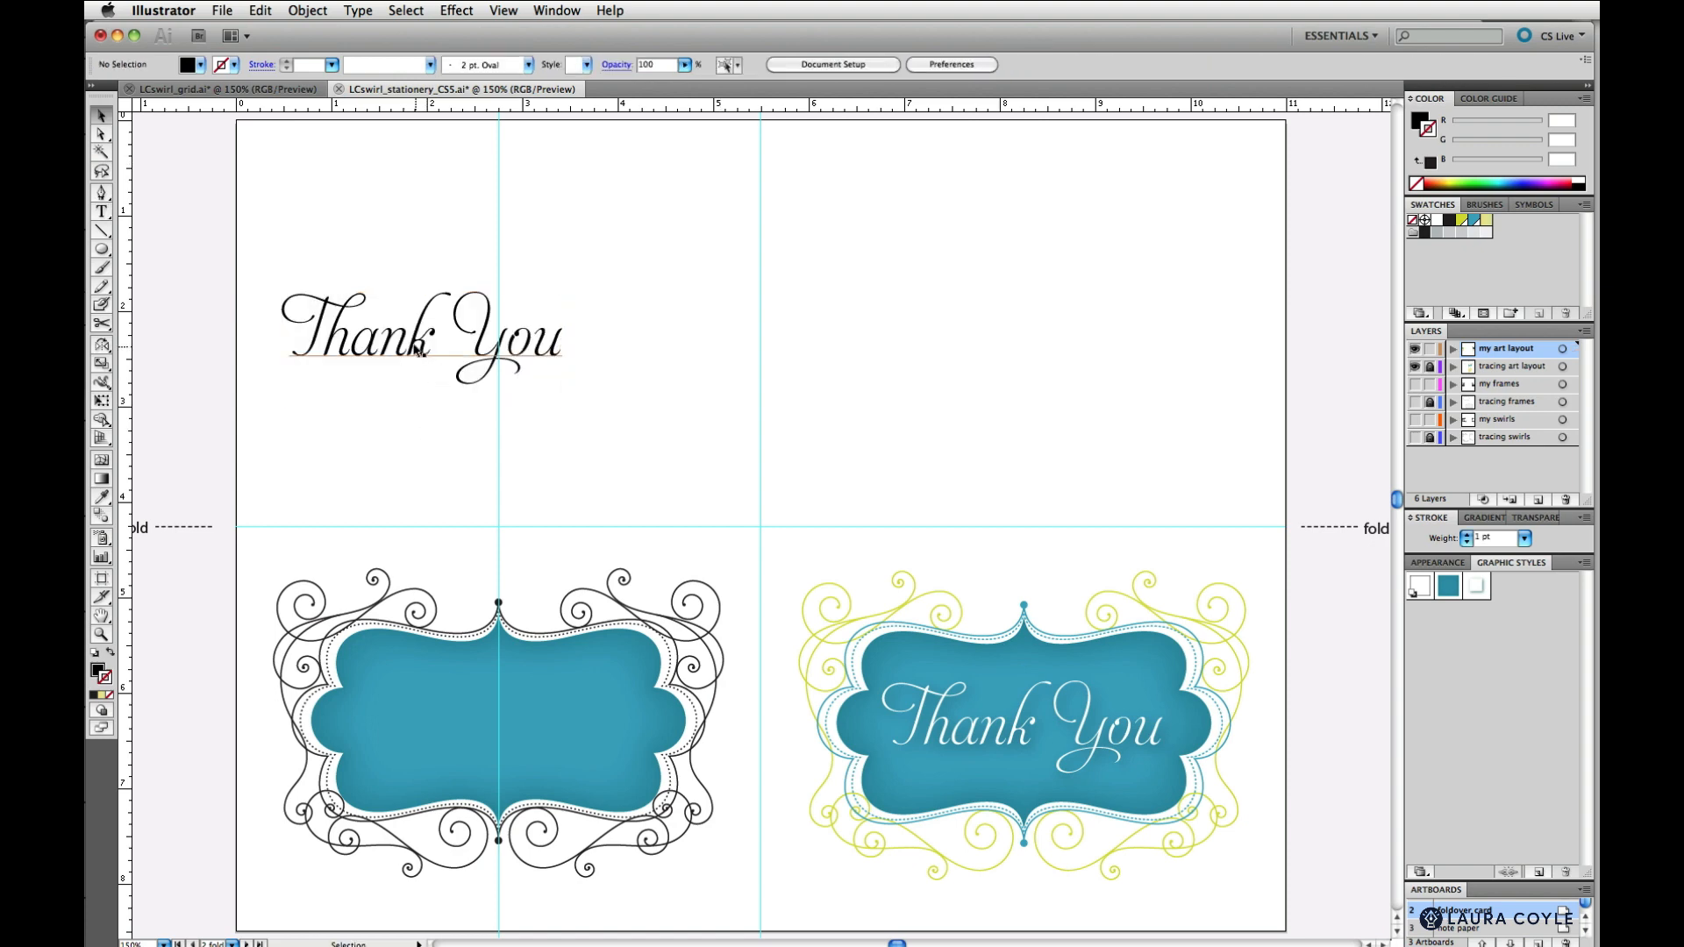
pyautogui.moveTo(424, 362); pyautogui.dragTo(508, 741)
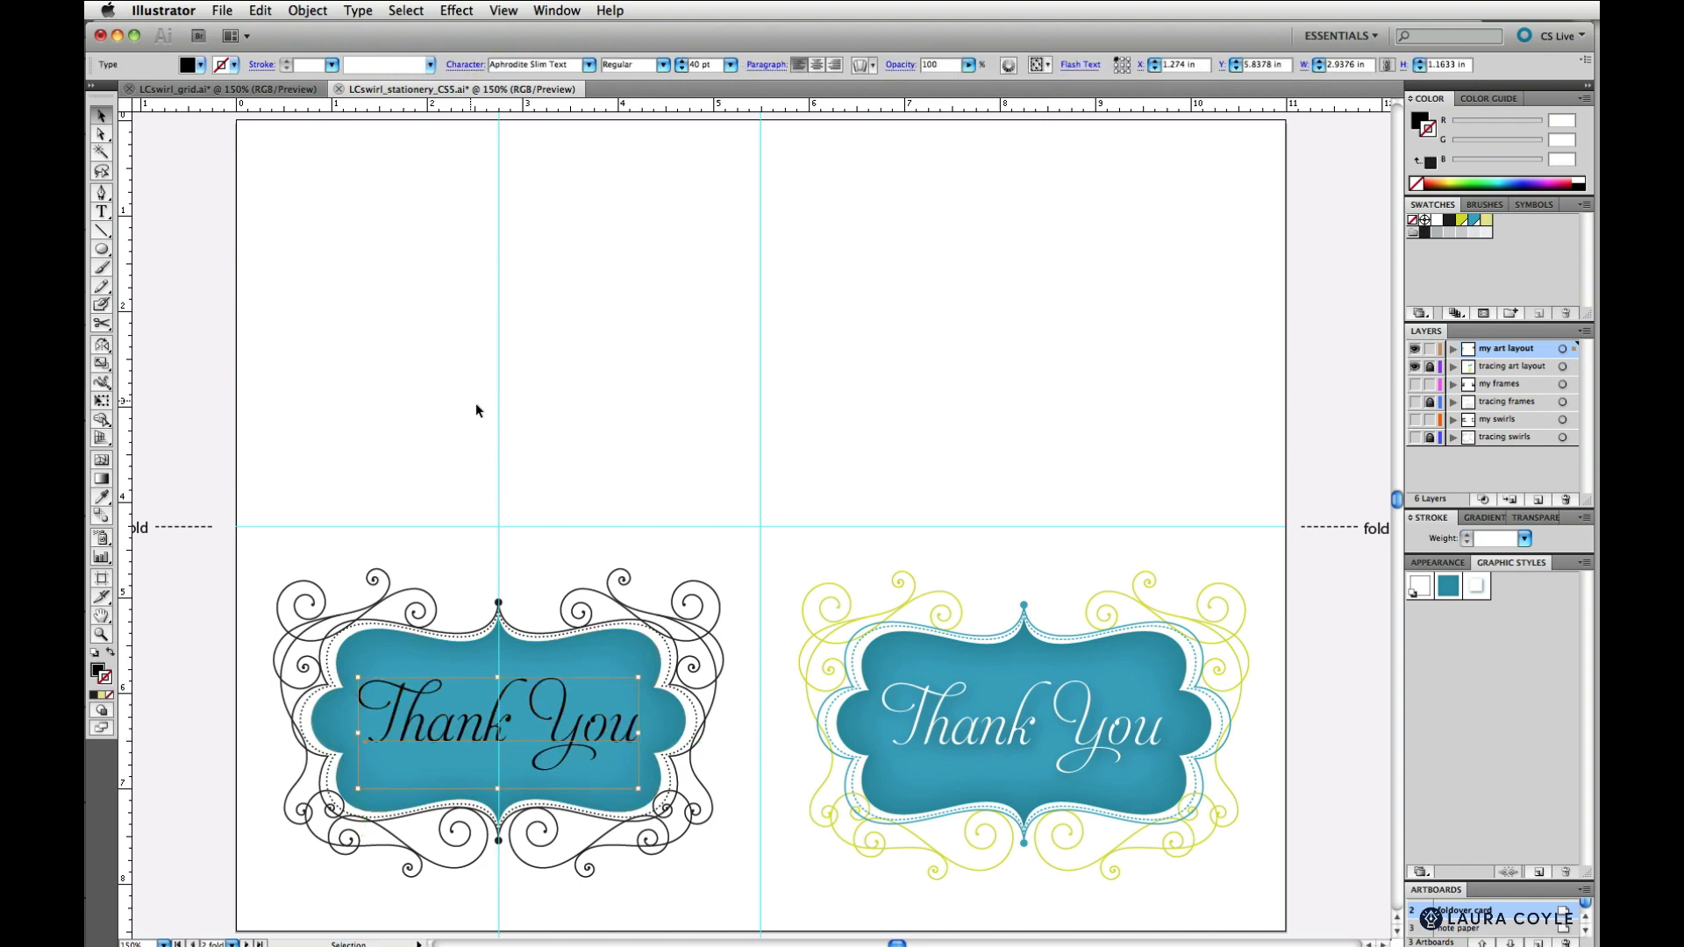
pyautogui.click(501, 450)
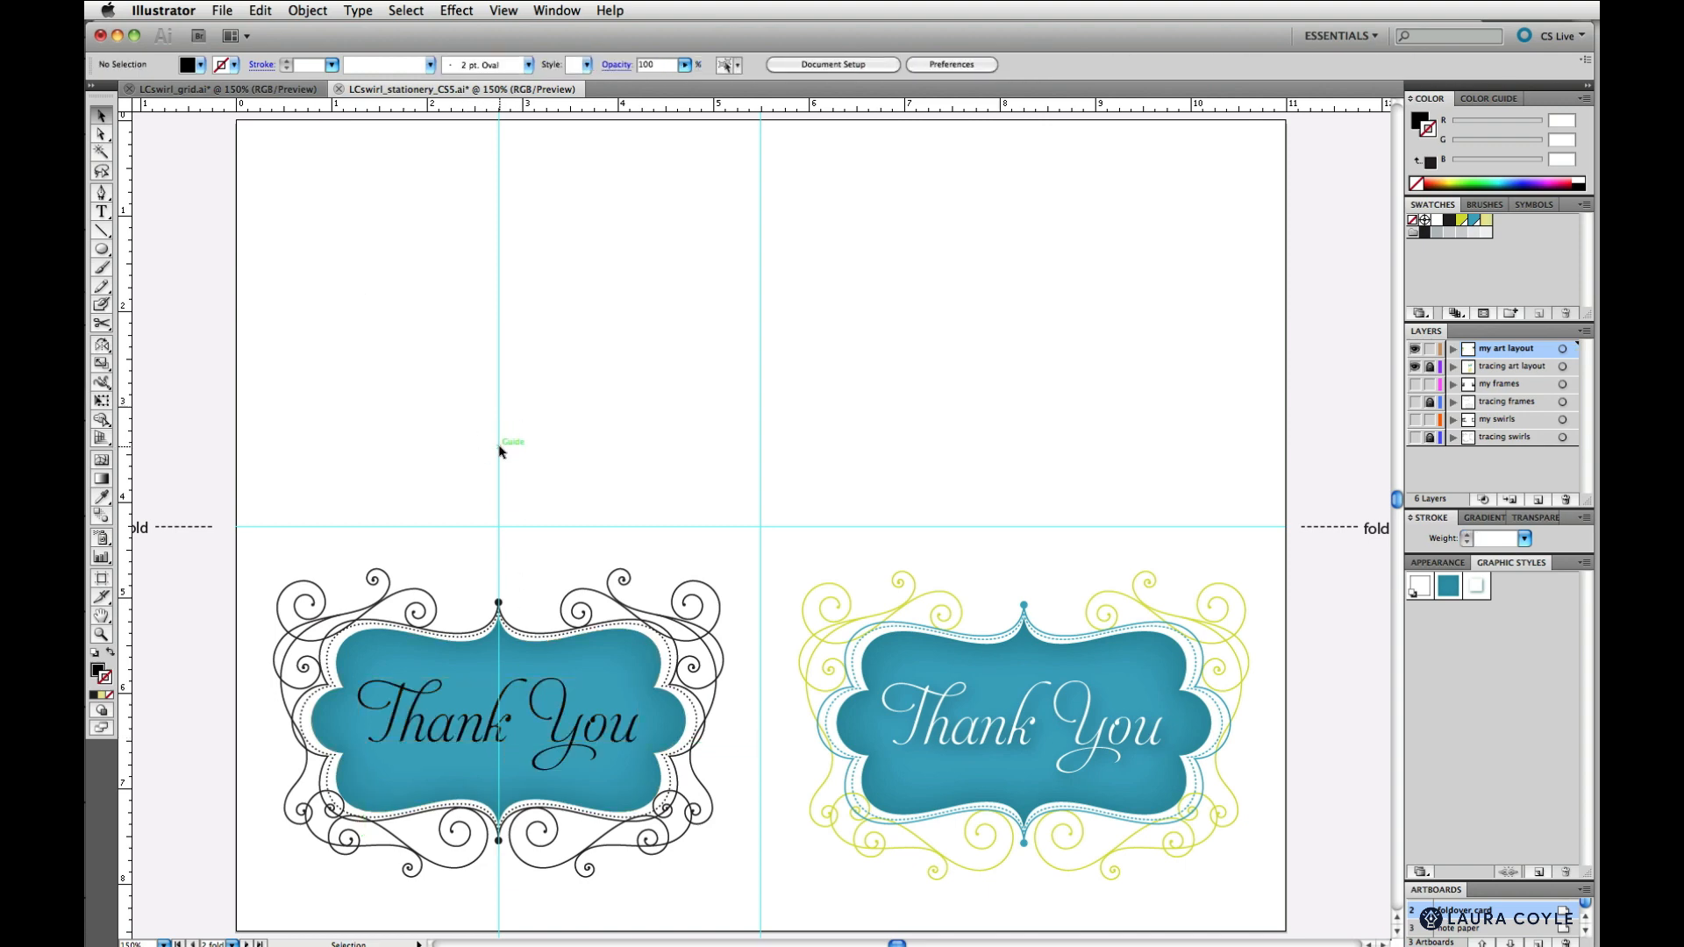
# Unlock the guides and delete the vertical guide running through the frame's center
pyautogui.rightClick(500, 451)
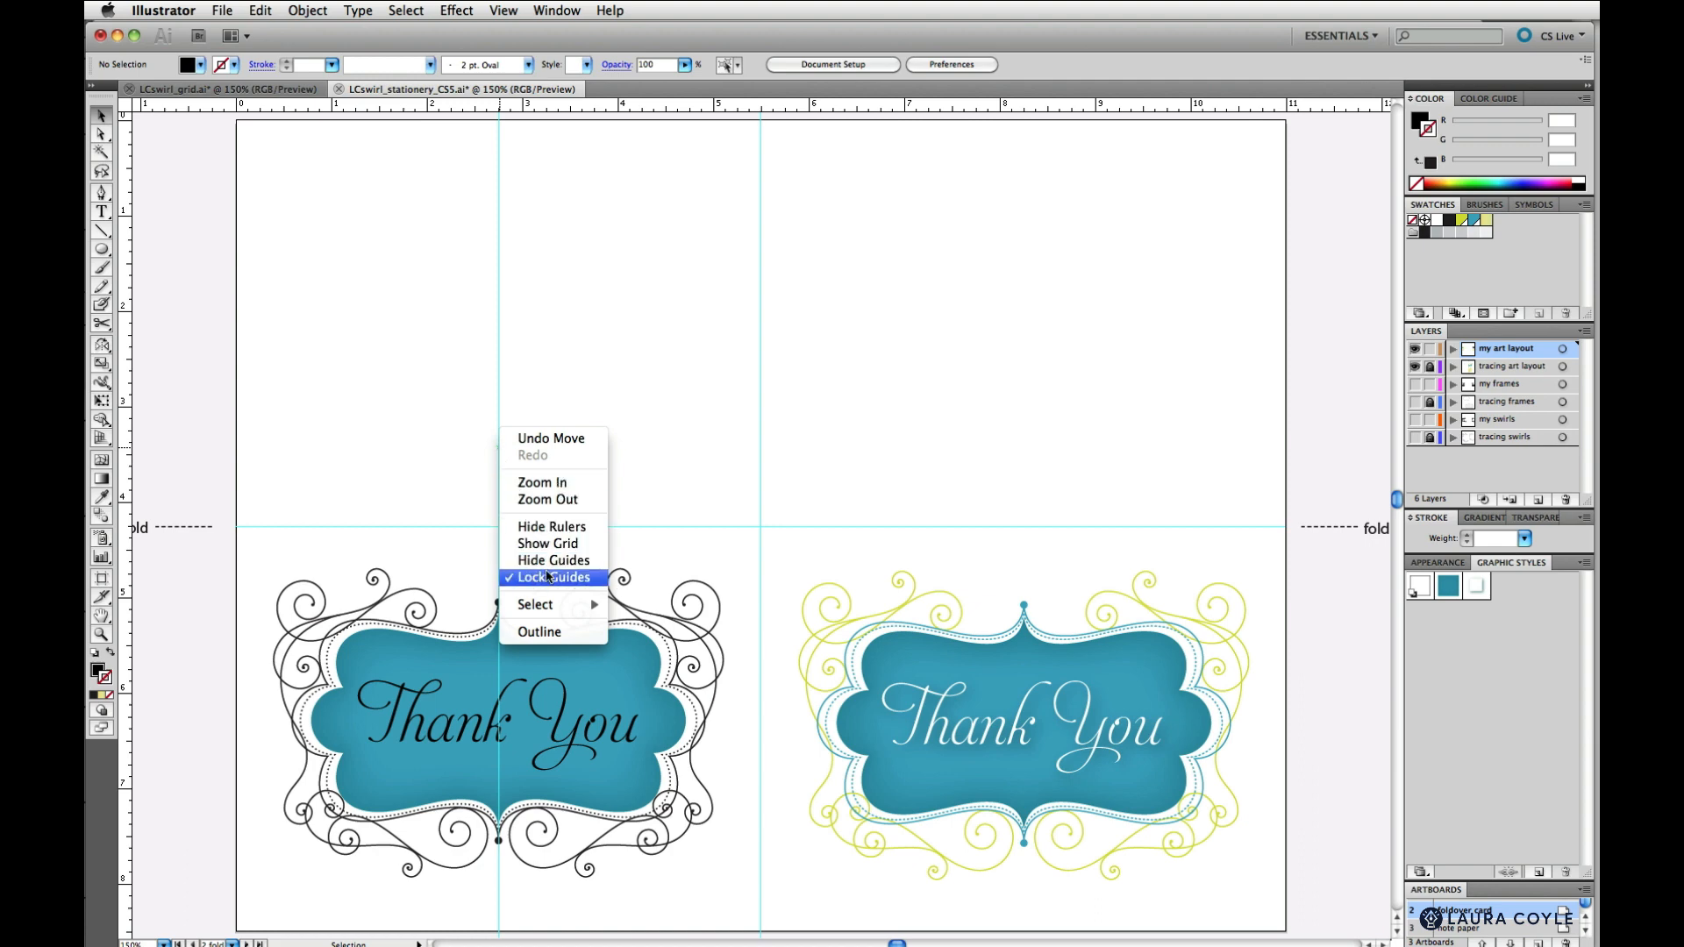
pyautogui.click(547, 577)
pyautogui.click(499, 491)
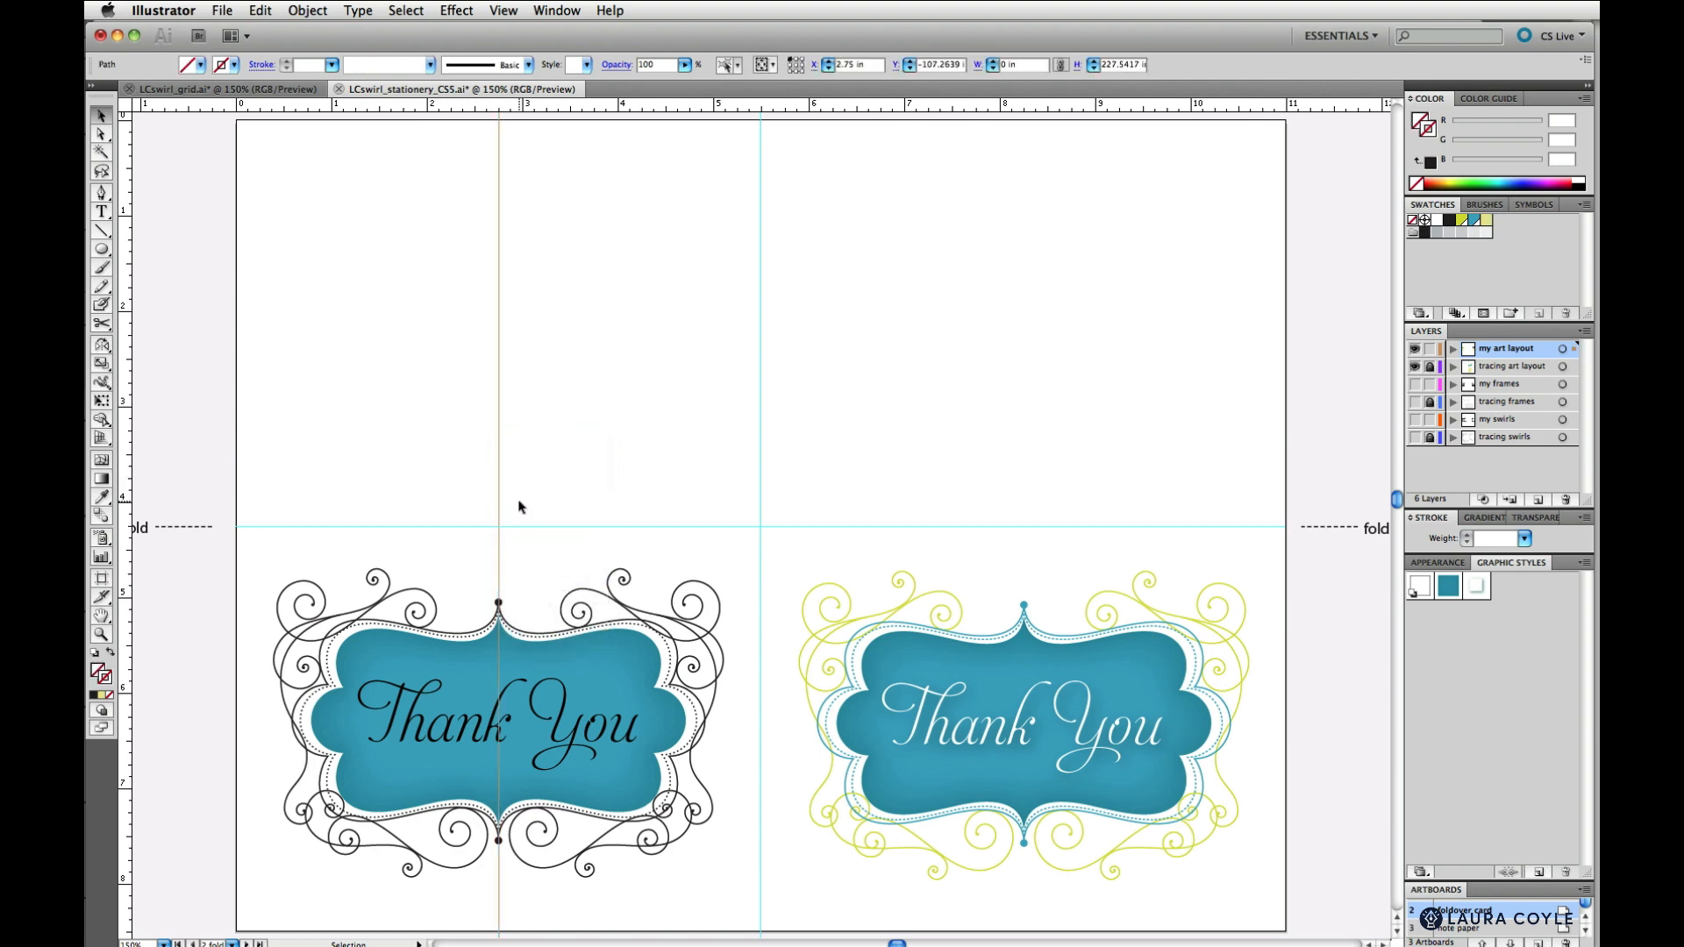
pyautogui.press('Delete')
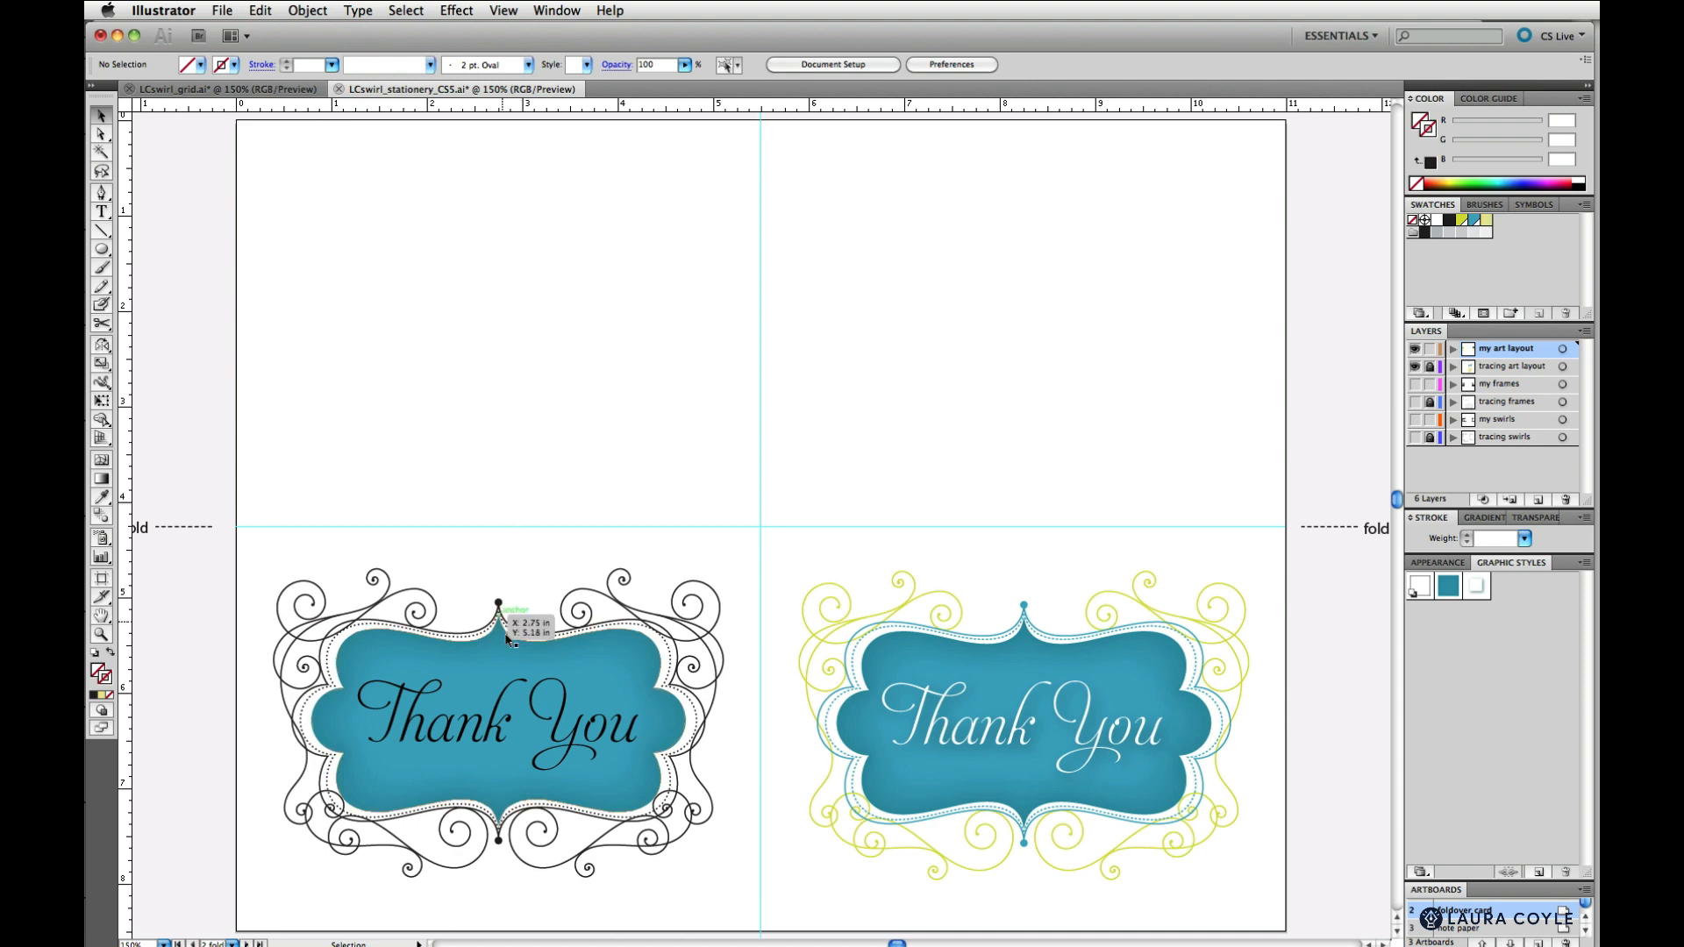
# Apply the white drop-shadow graphic style to the black "Thank You" text
pyautogui.click(537, 747)
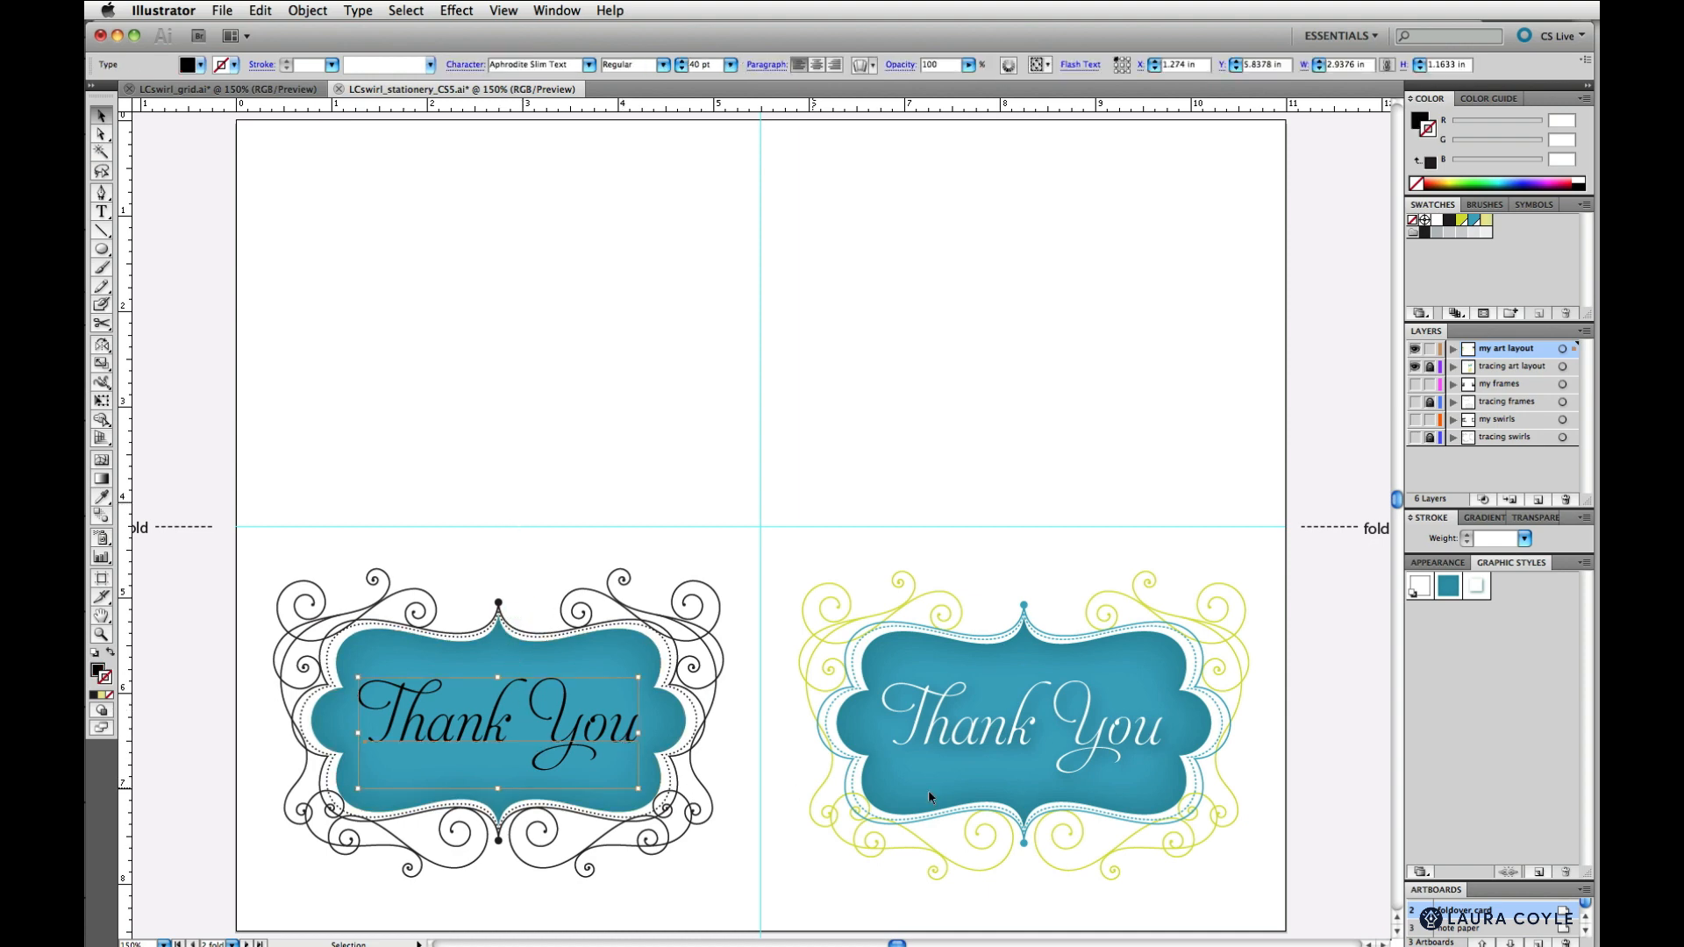
pyautogui.click(1477, 594)
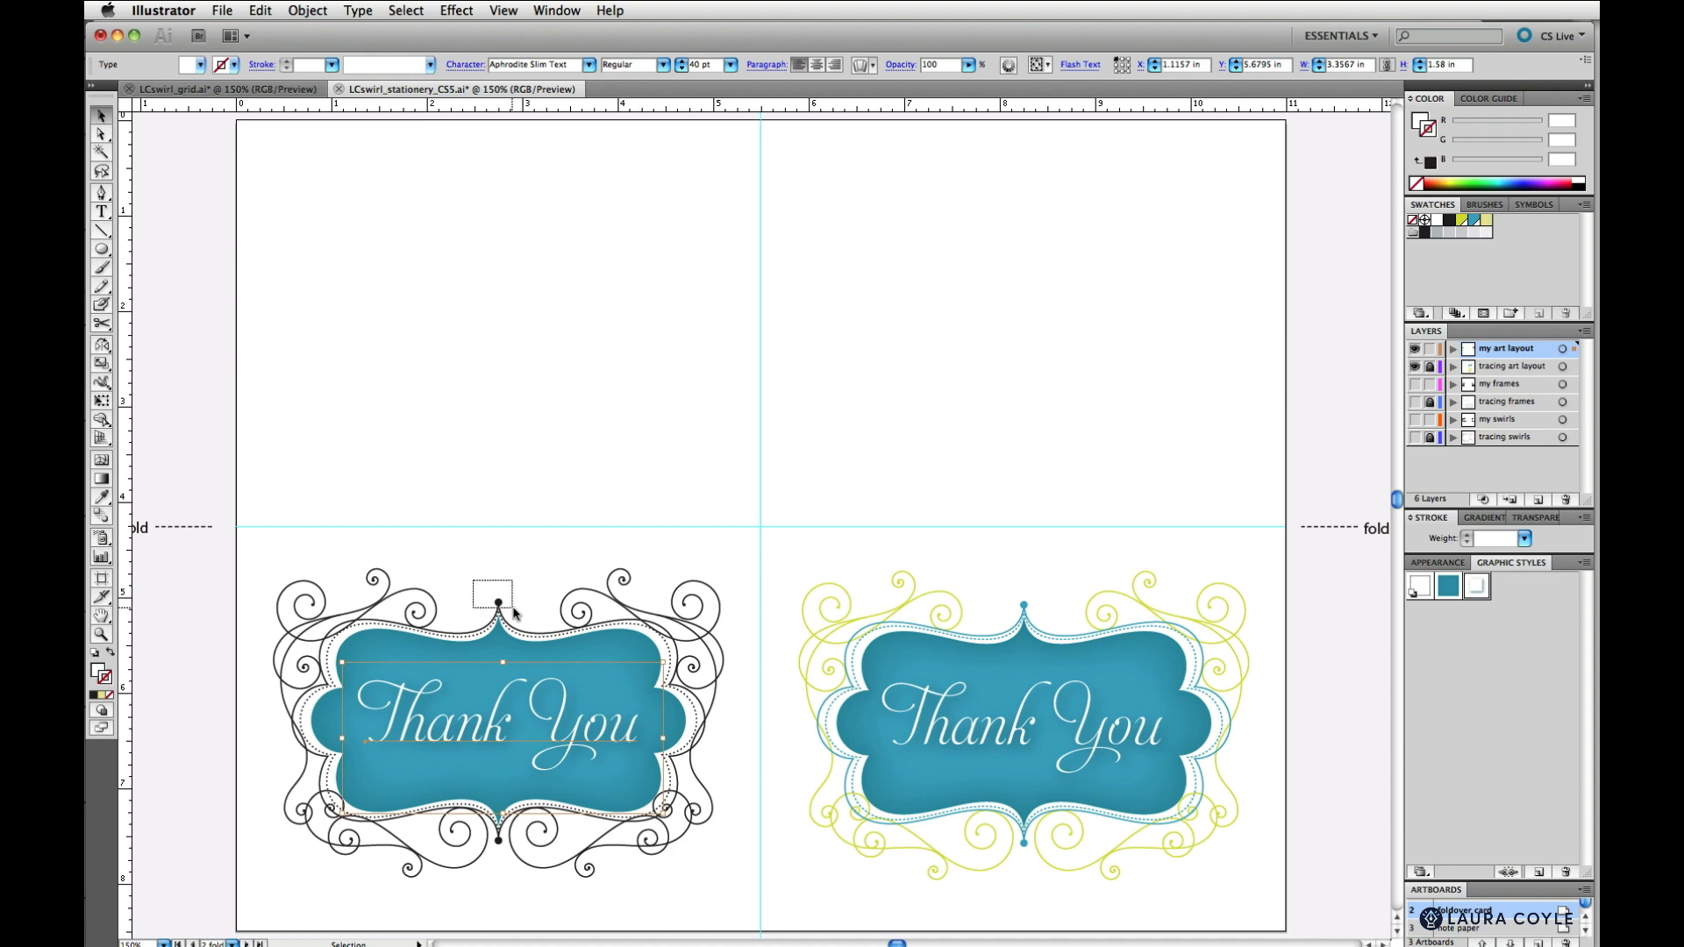
# Ungroup the black frame outlines and swirls around the teal shape
pyautogui.click(544, 611)
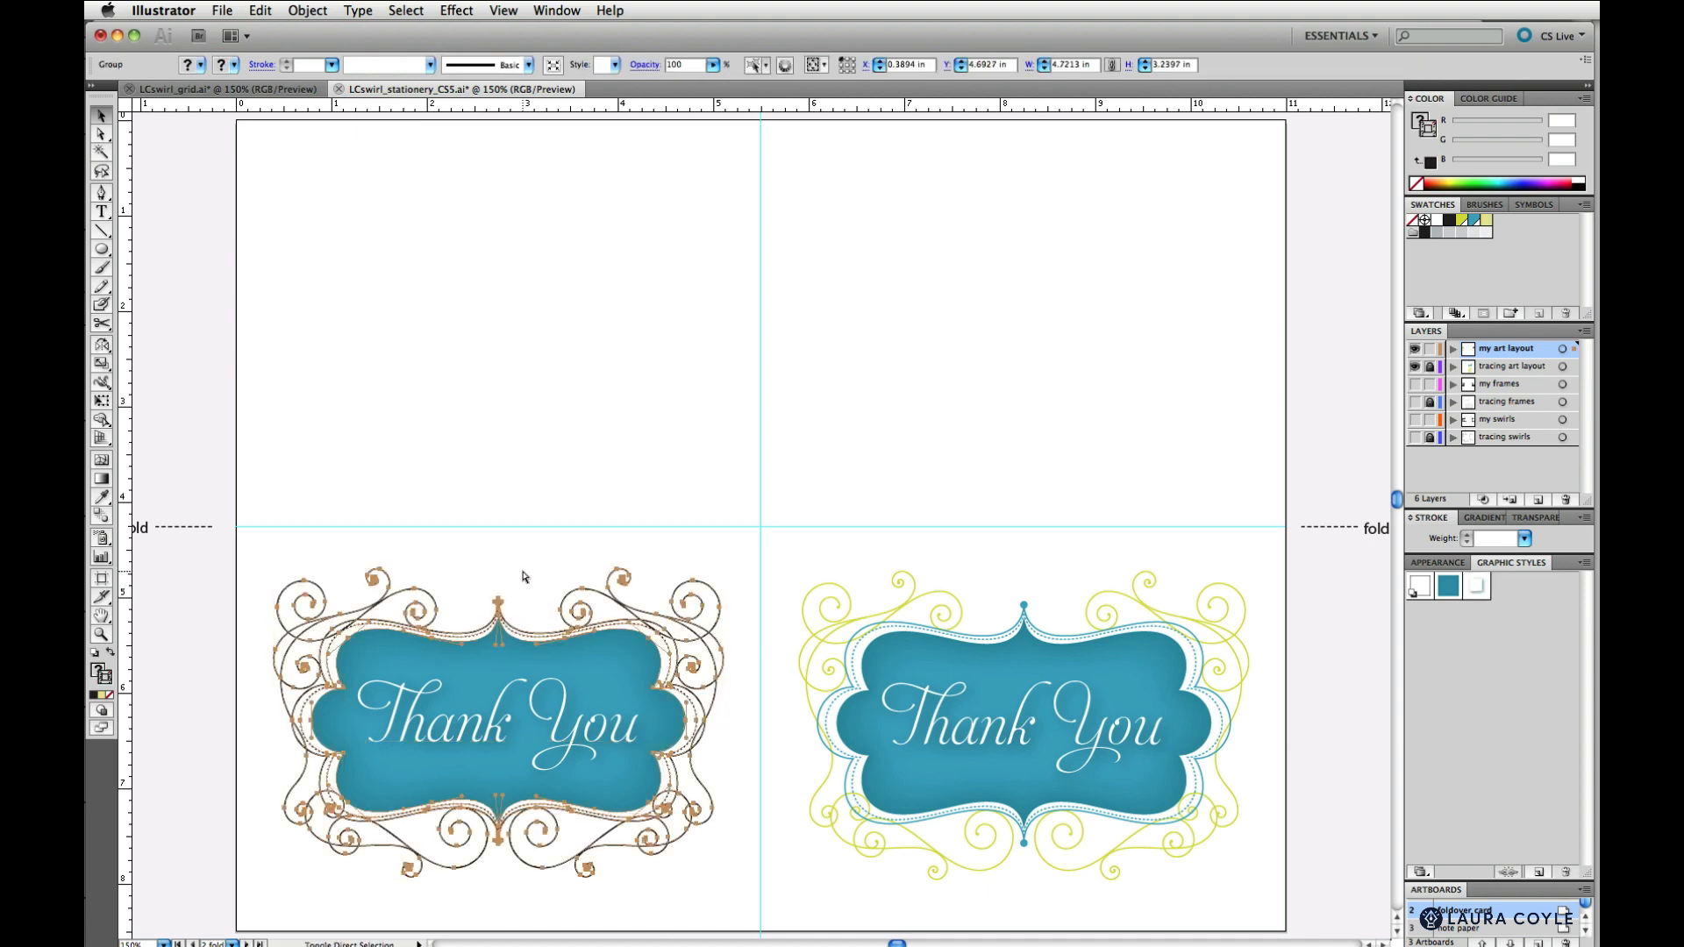
pyautogui.press('super+shift+g')
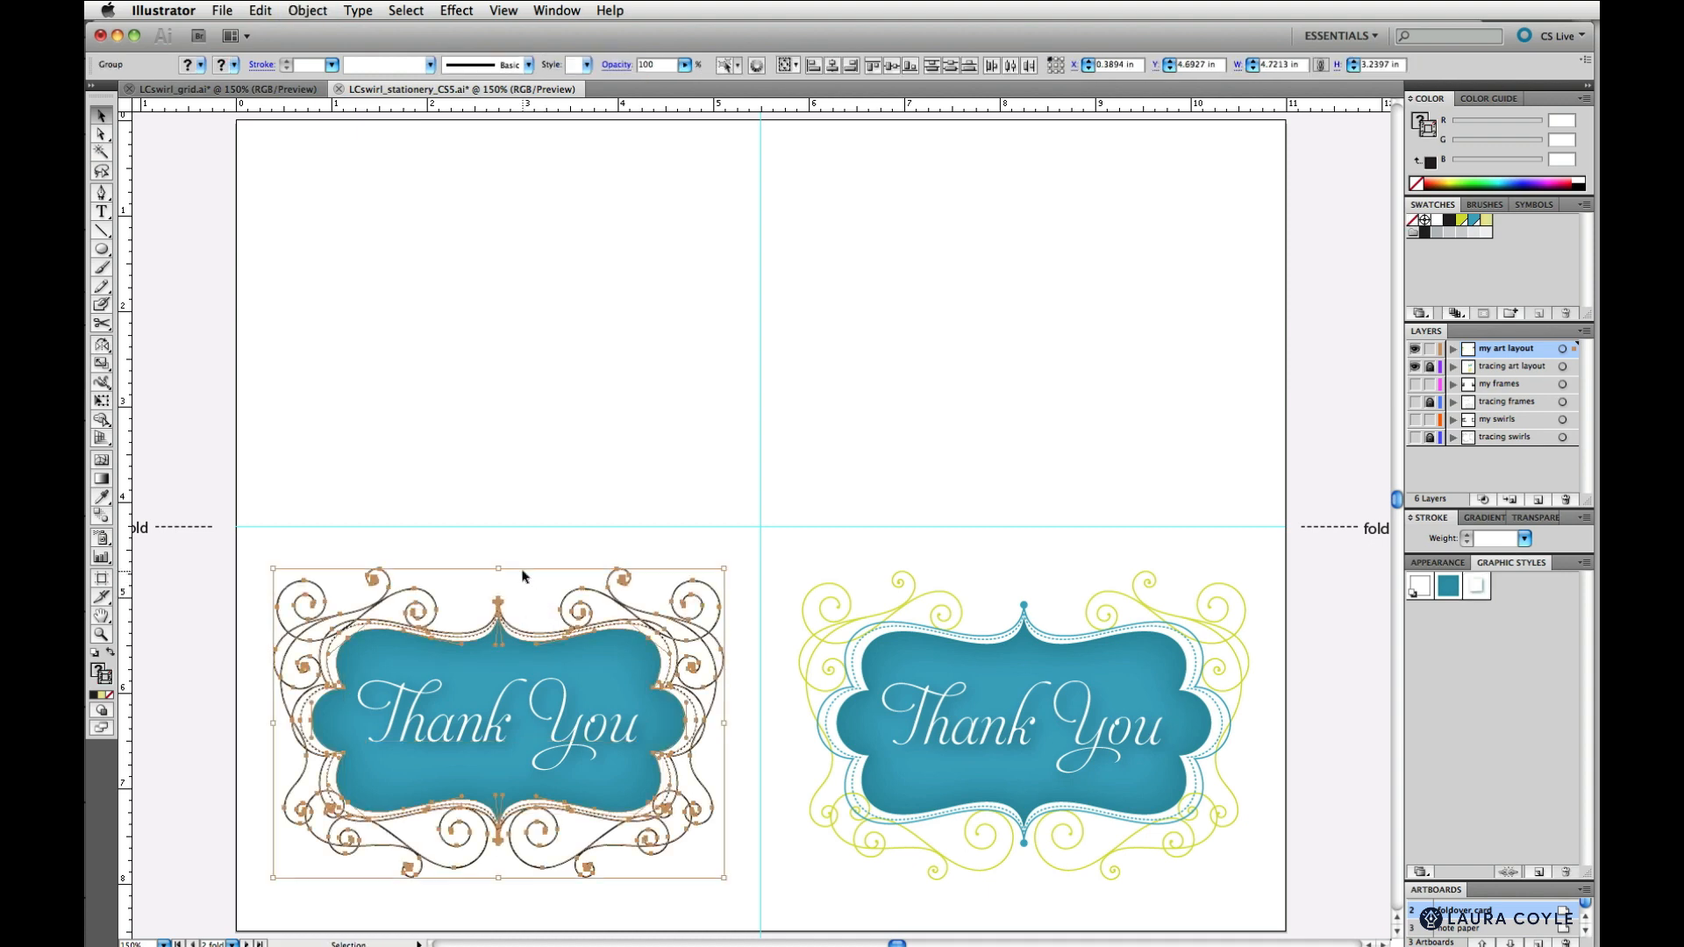
pyautogui.click(567, 542)
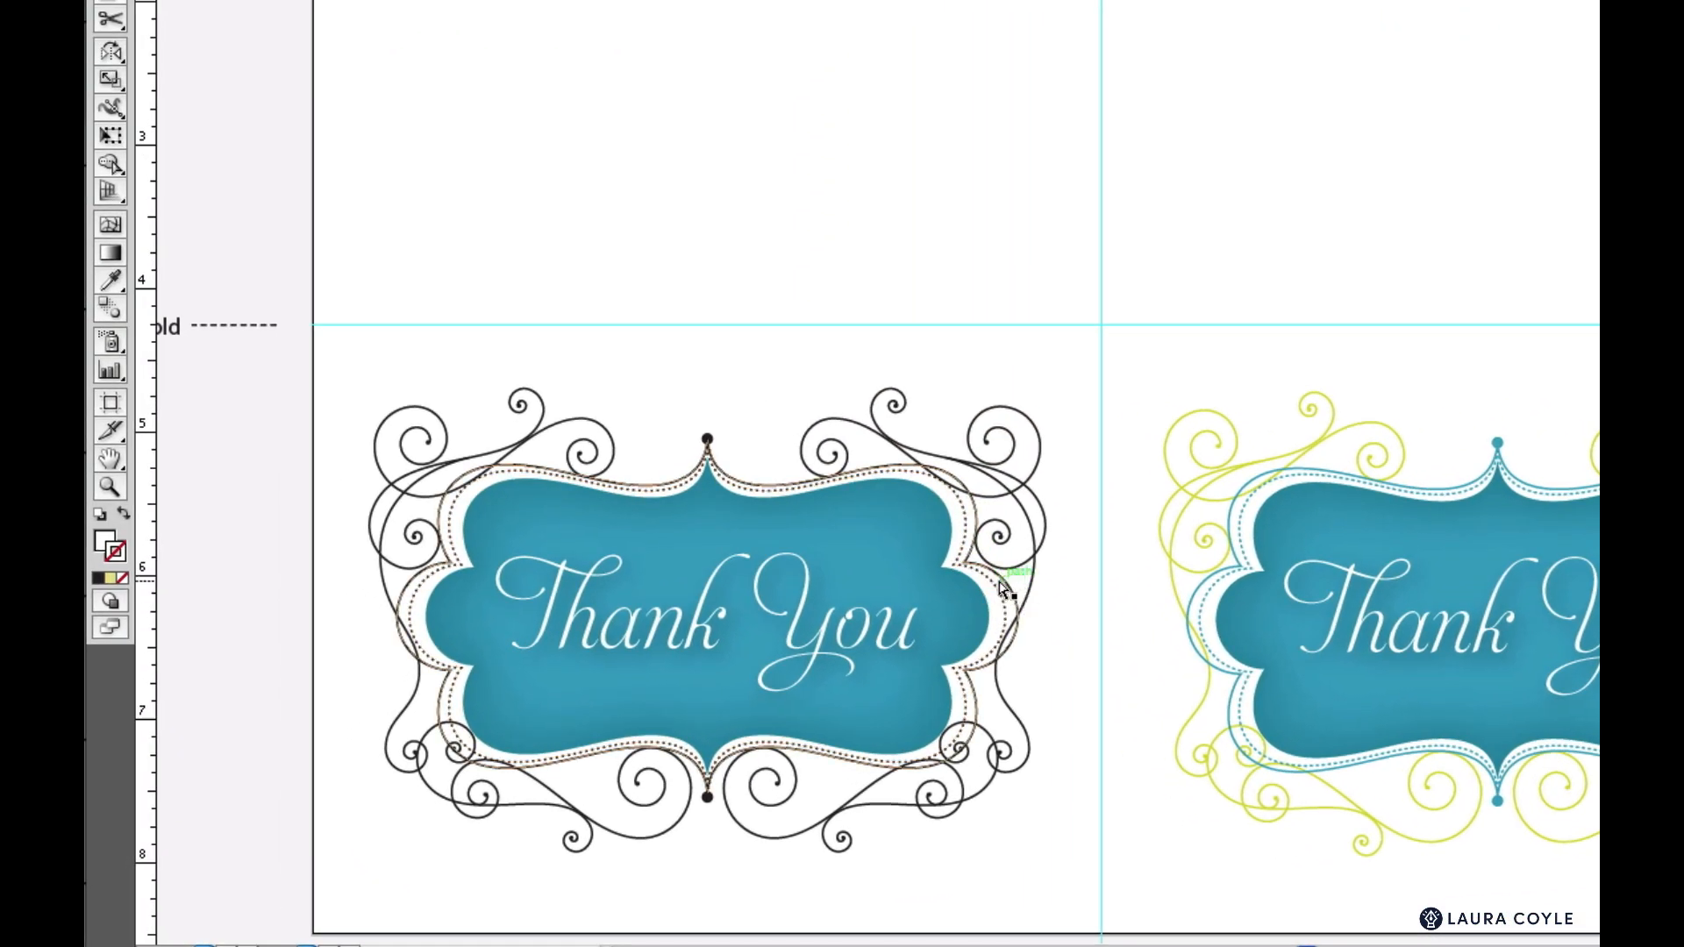
# Match the frame's solid outline and dotted inner line to the teal strokes of the tracing card with the Eyedropper
pyautogui.click(1006, 583)
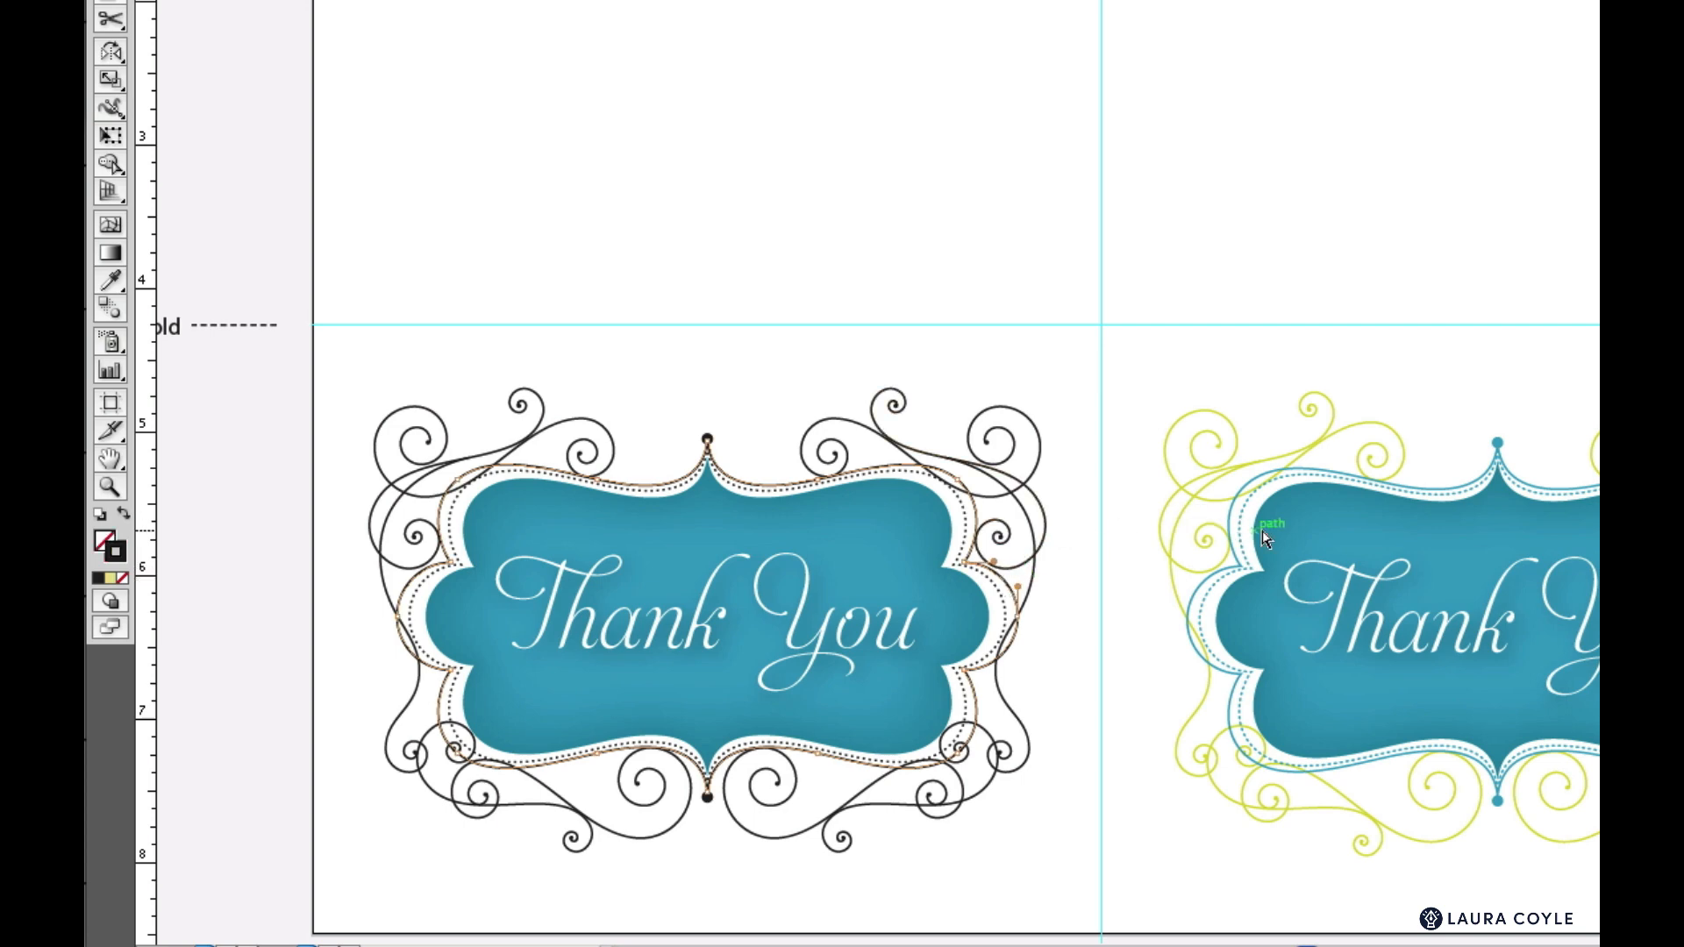
pyautogui.press('i')
pyautogui.click(1233, 511)
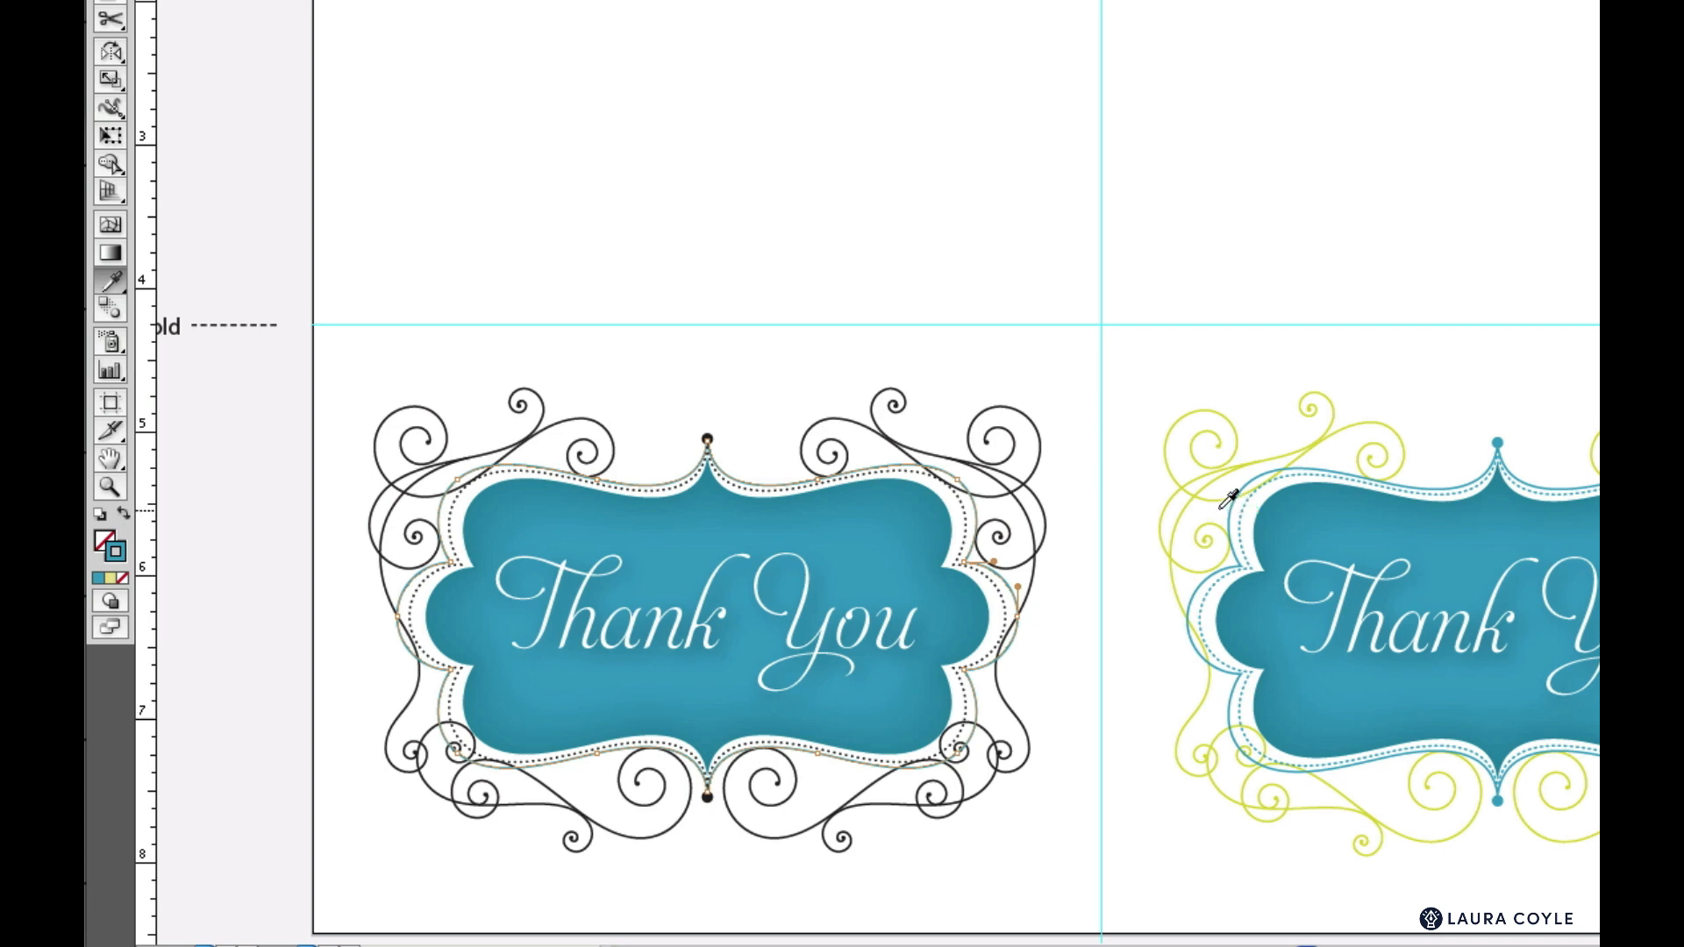
pyautogui.keyDown('ctrl'); pyautogui.click(1006, 606); pyautogui.keyUp('ctrl')
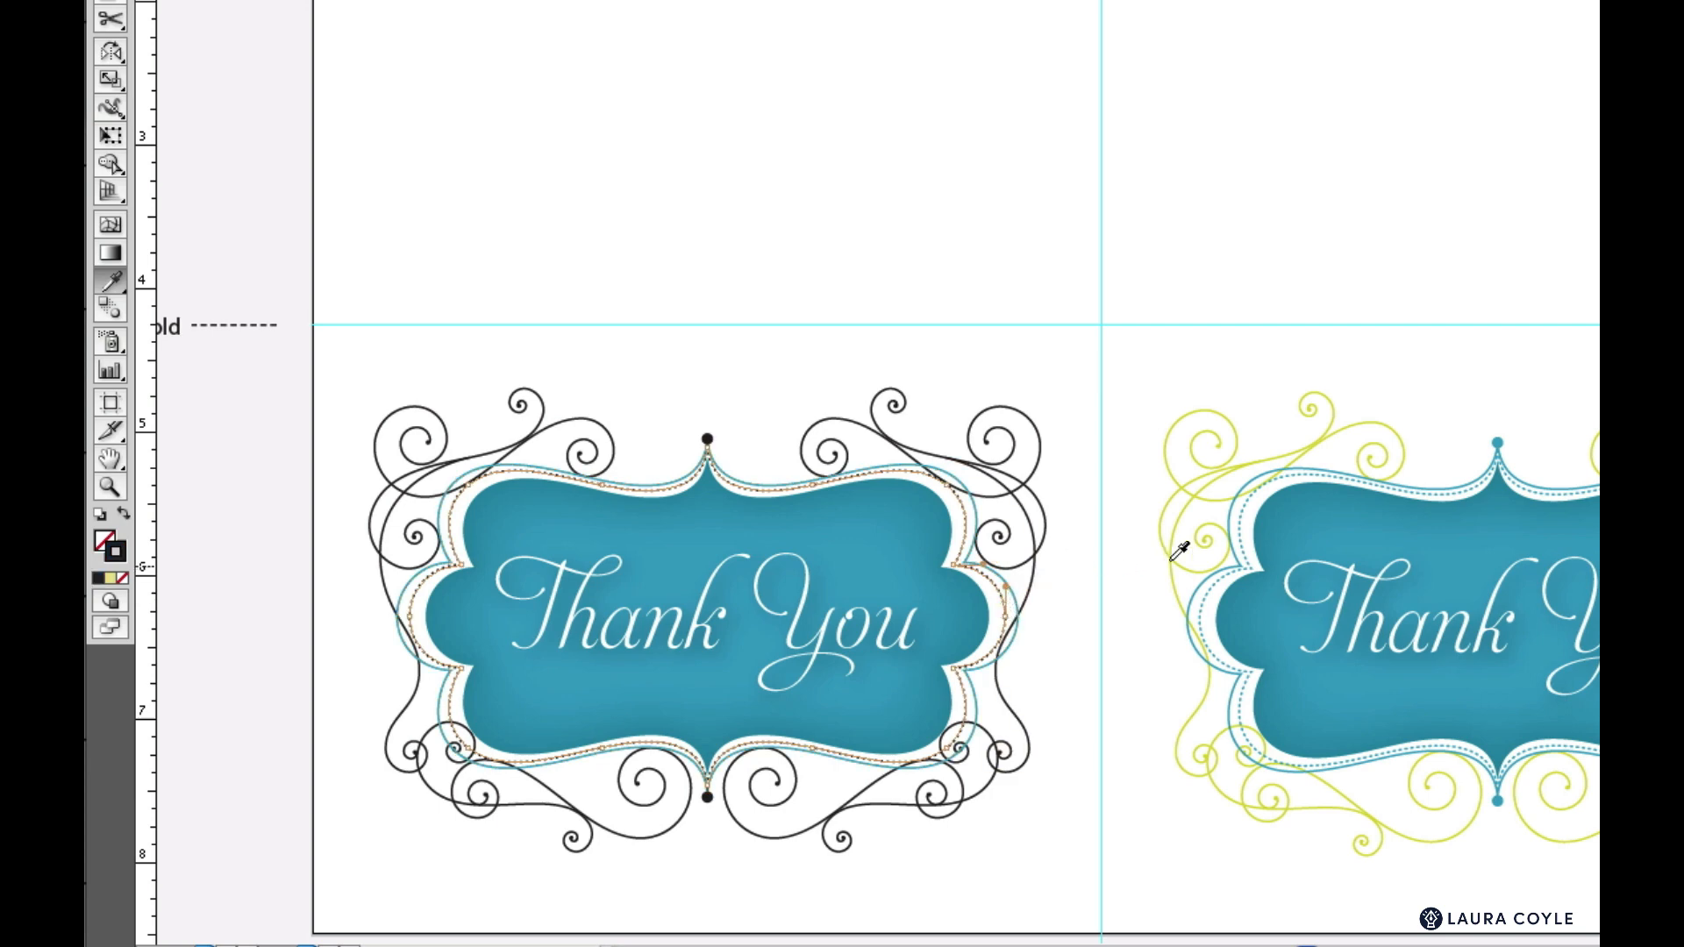
pyautogui.click(1248, 529)
# Color the two dots at the frame's upper and lower points with the teal of the tracing card's dots
pyautogui.click(708, 436)
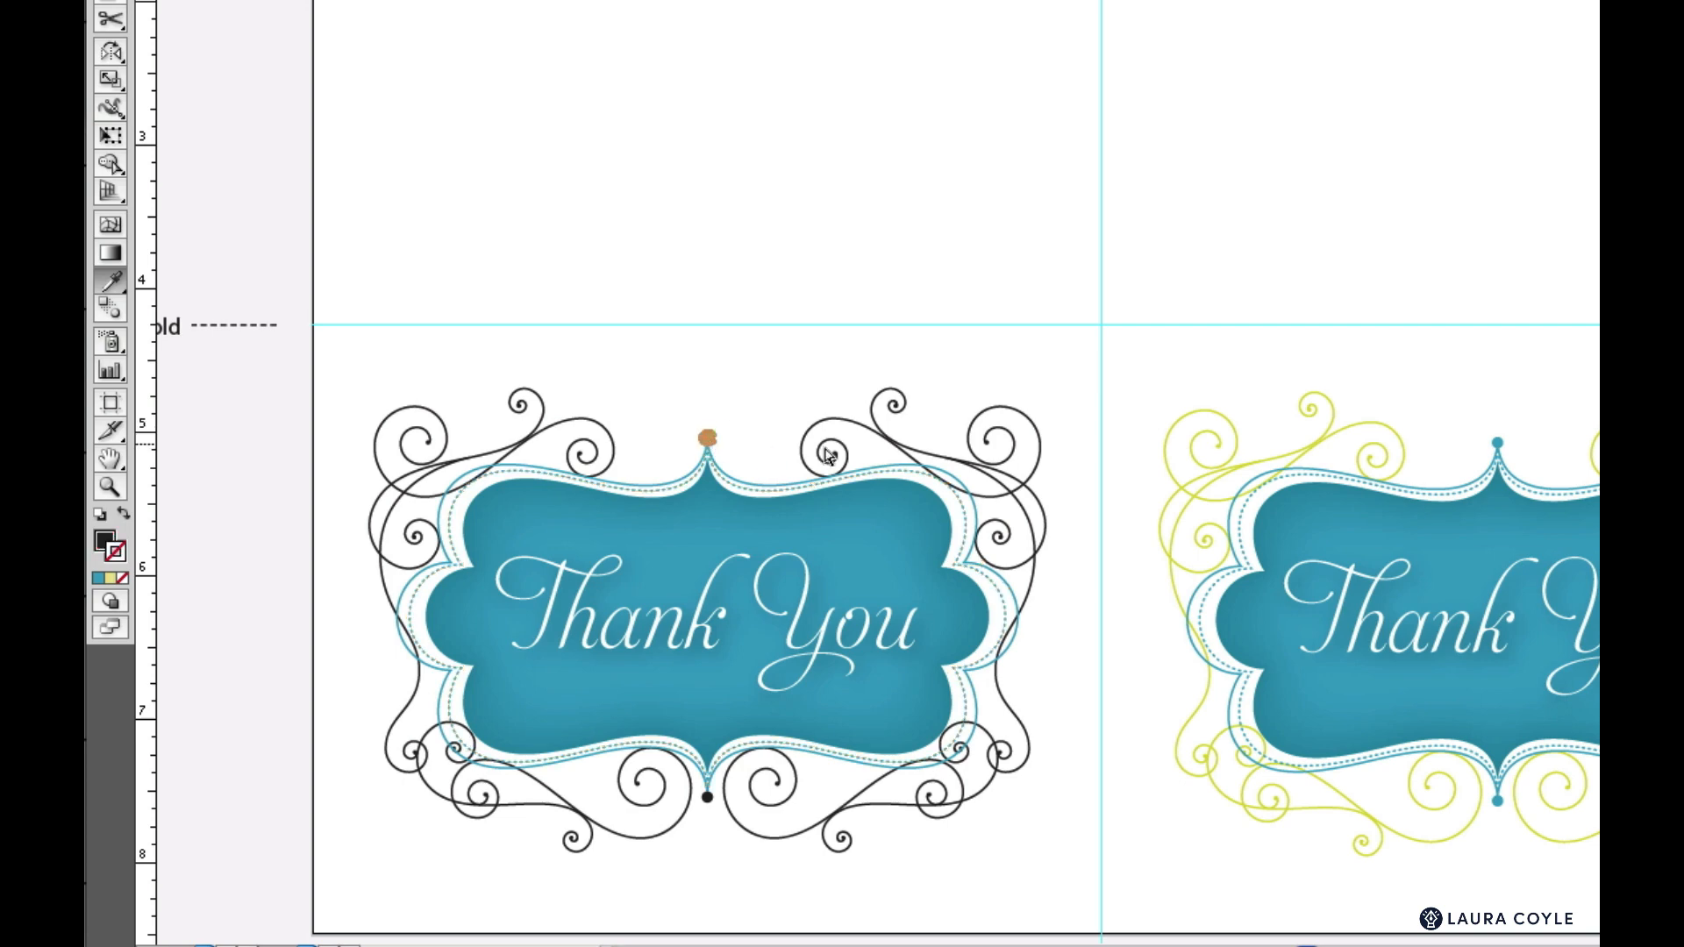
pyautogui.click(1497, 441)
pyautogui.click(707, 796)
pyautogui.click(1498, 798)
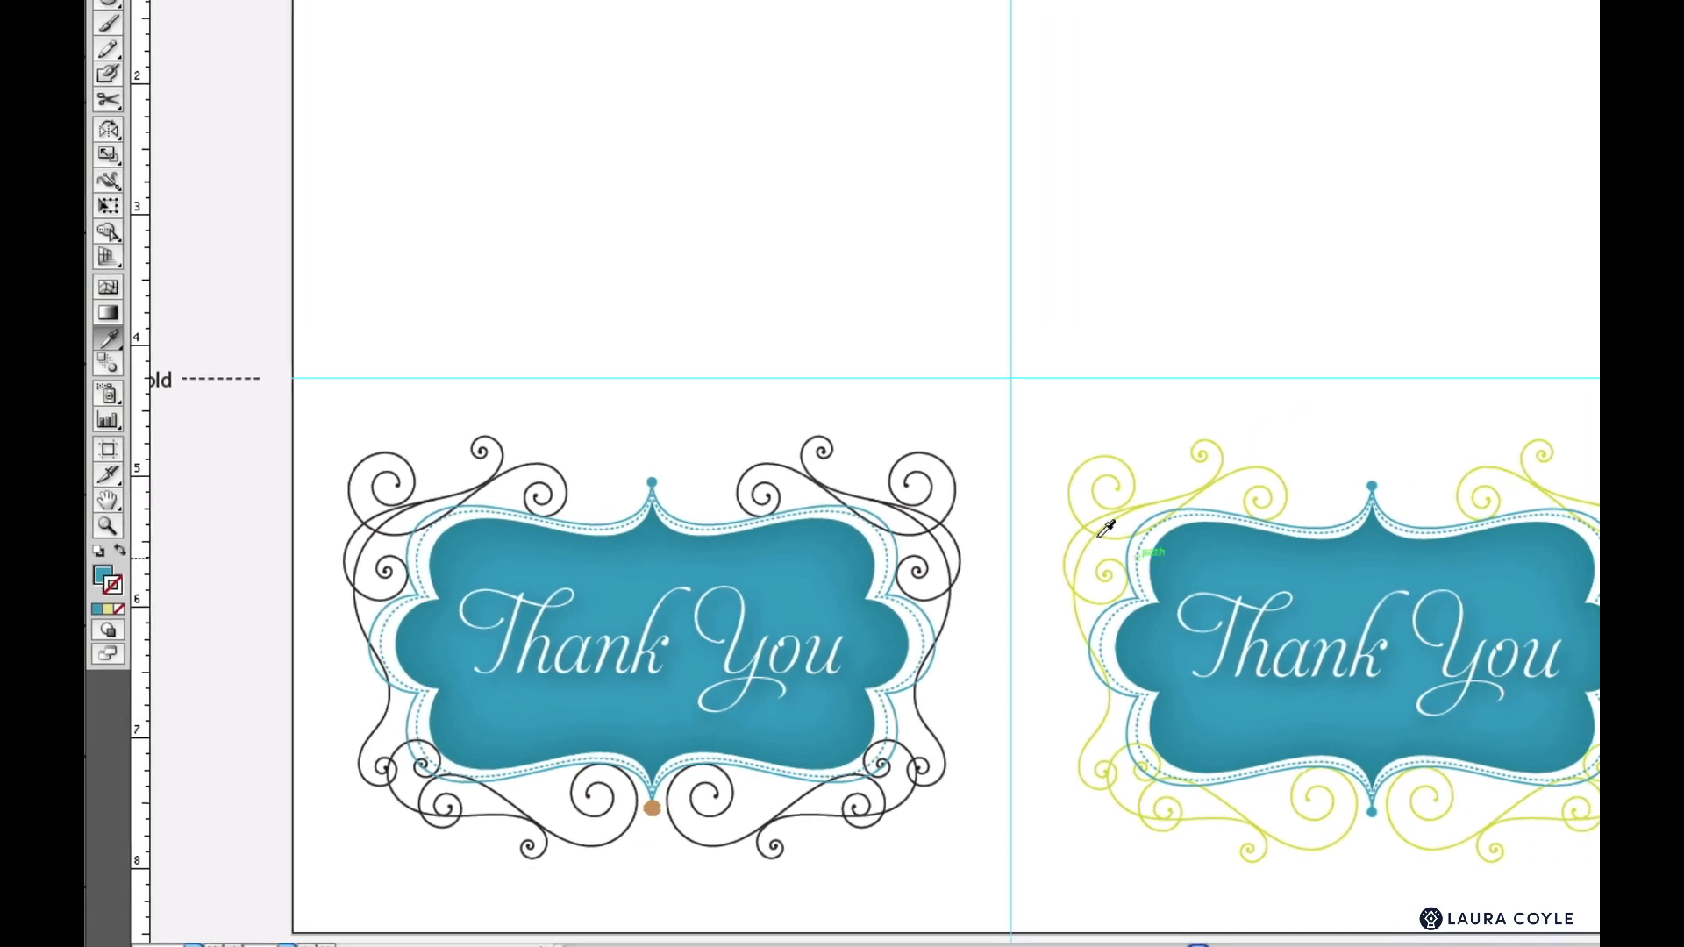
pyautogui.press('v')
pyautogui.click(792, 482)
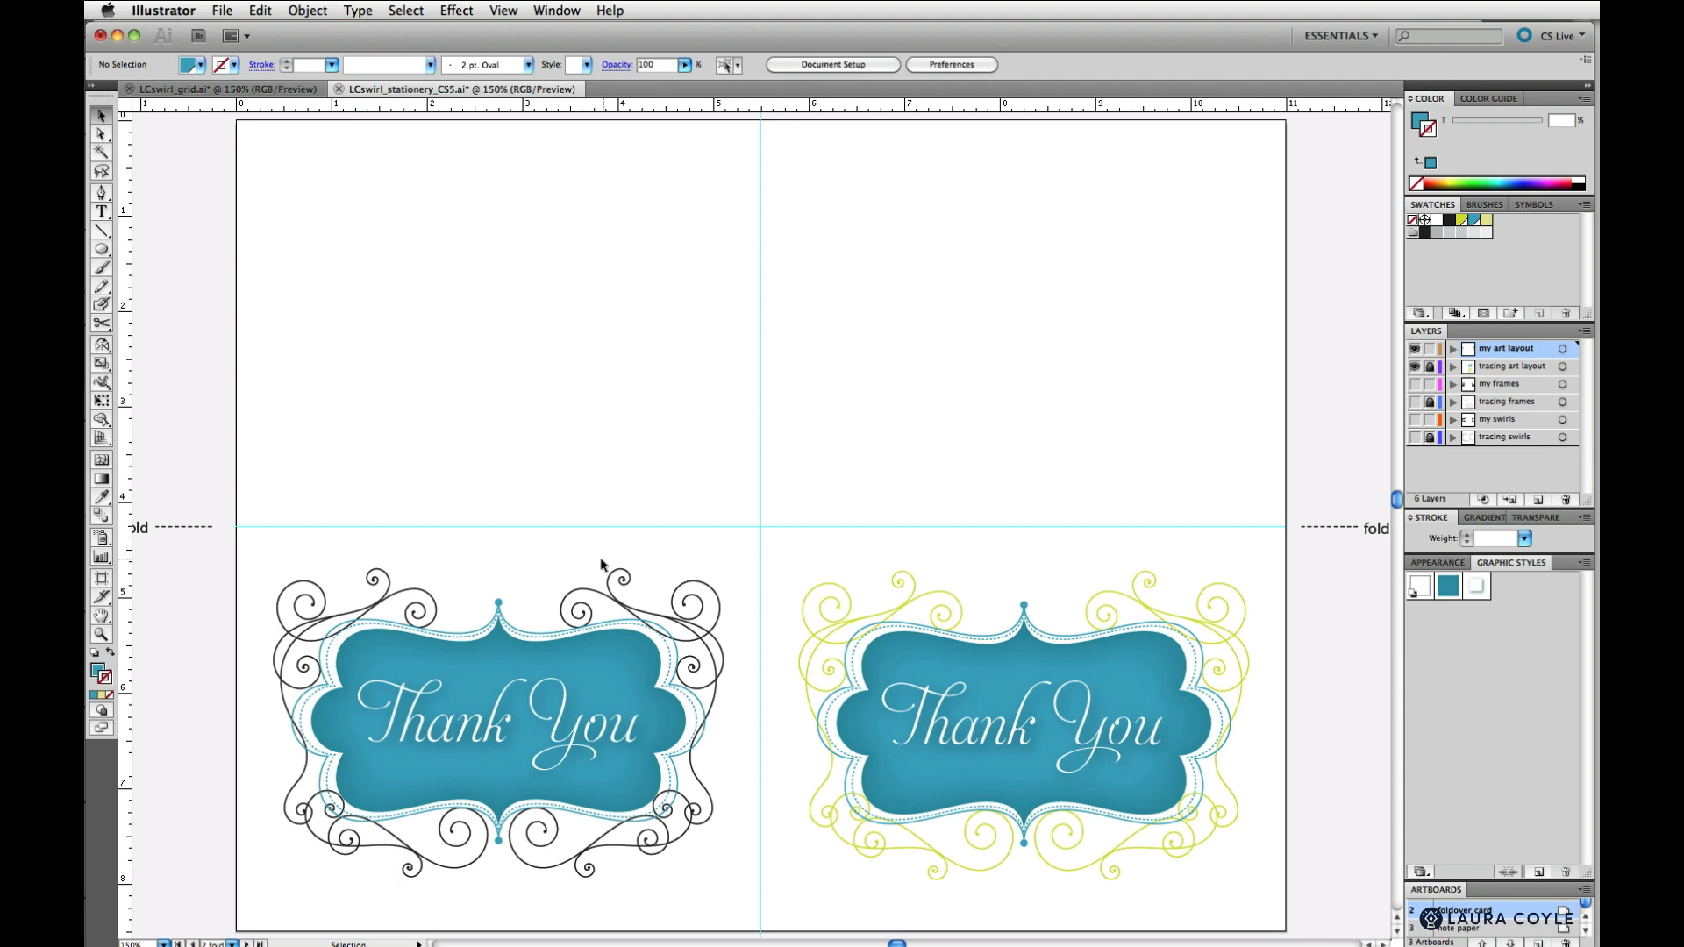
# Set the stroke of both black swirl groups around the frame to the lime green swatch
pyautogui.moveTo(596, 558); pyautogui.dragTo(633, 577)
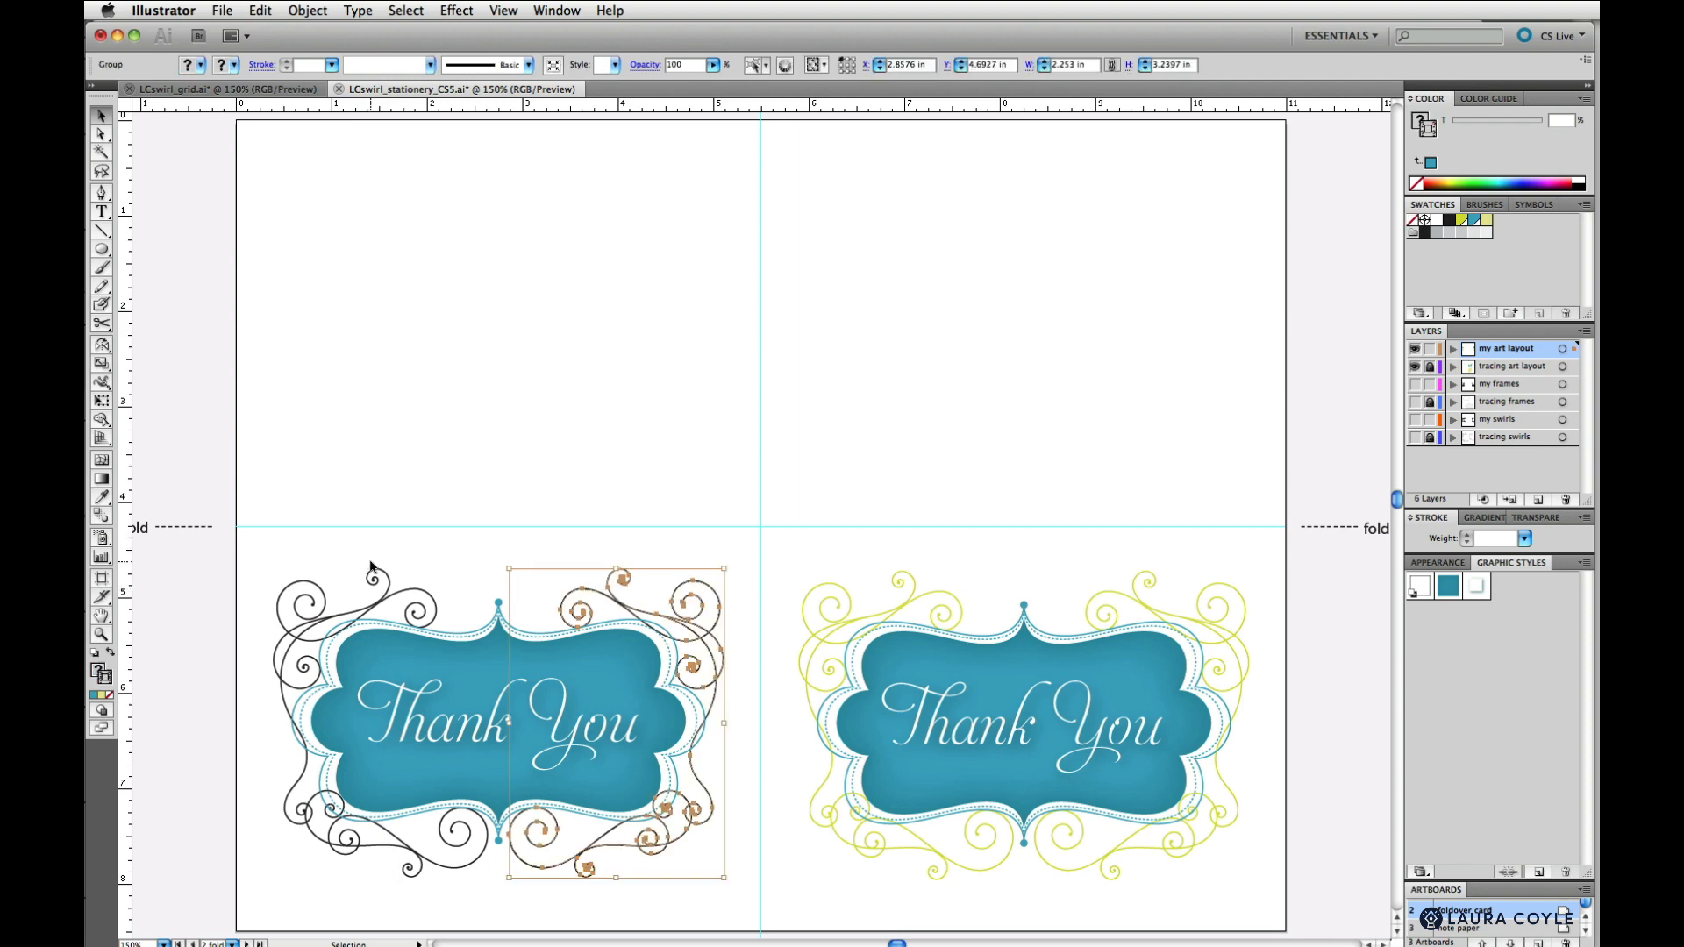
pyautogui.keyDown('shift'); pyautogui.click(377, 578); pyautogui.keyUp('shift')
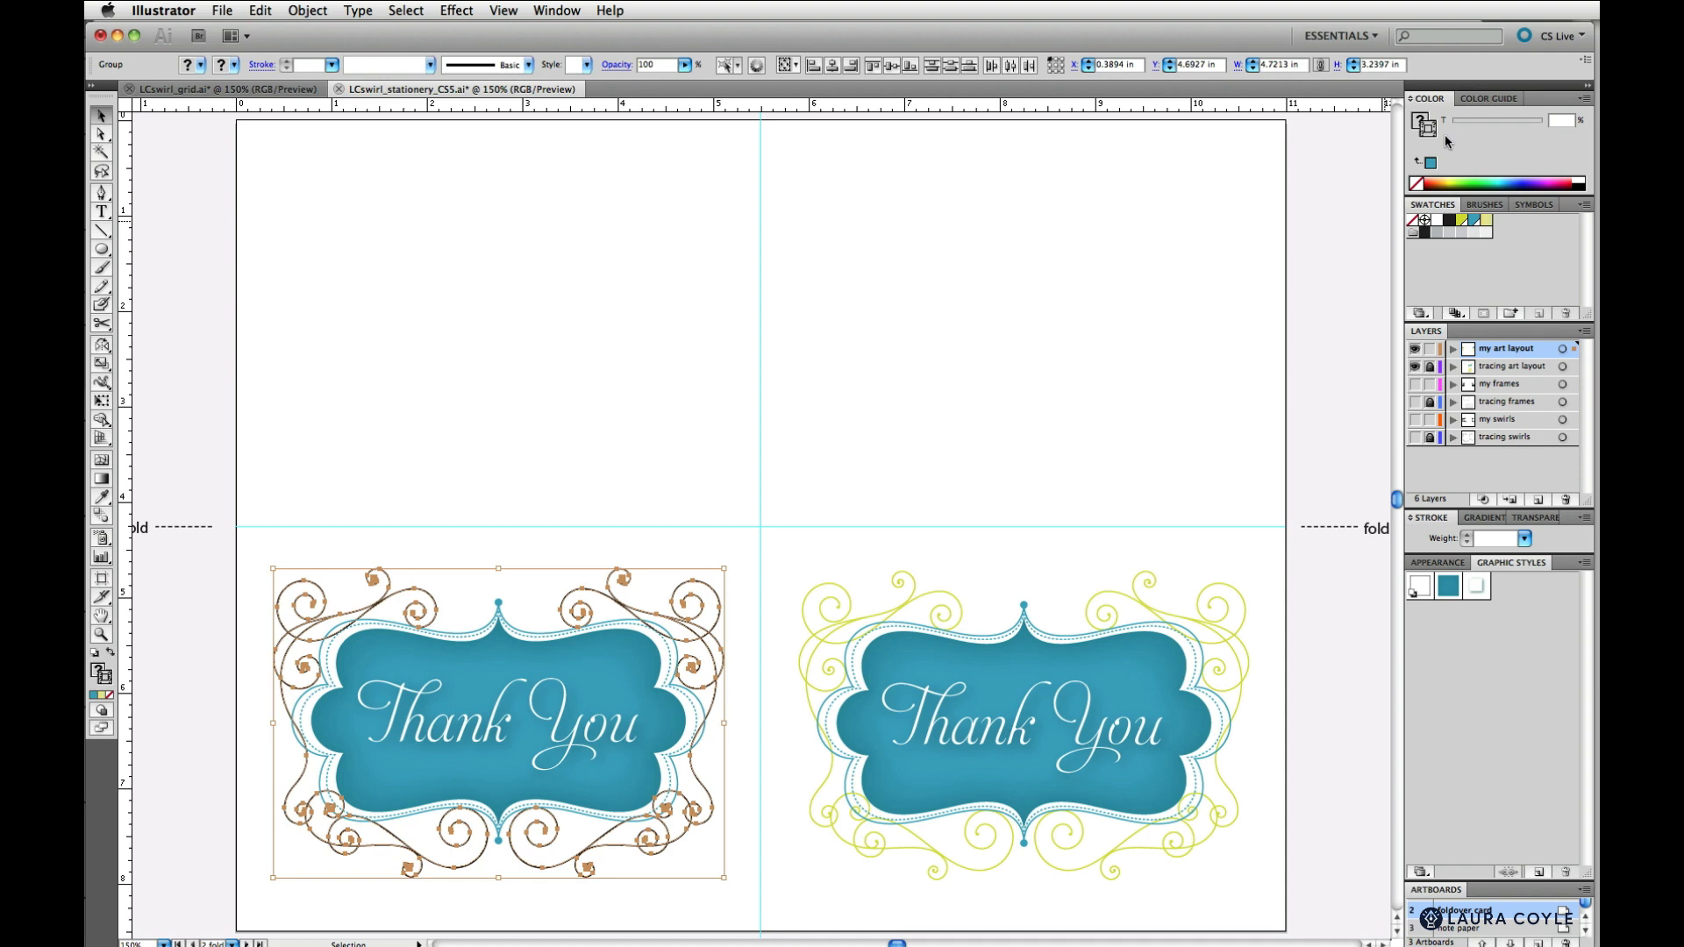
pyautogui.click(1461, 223)
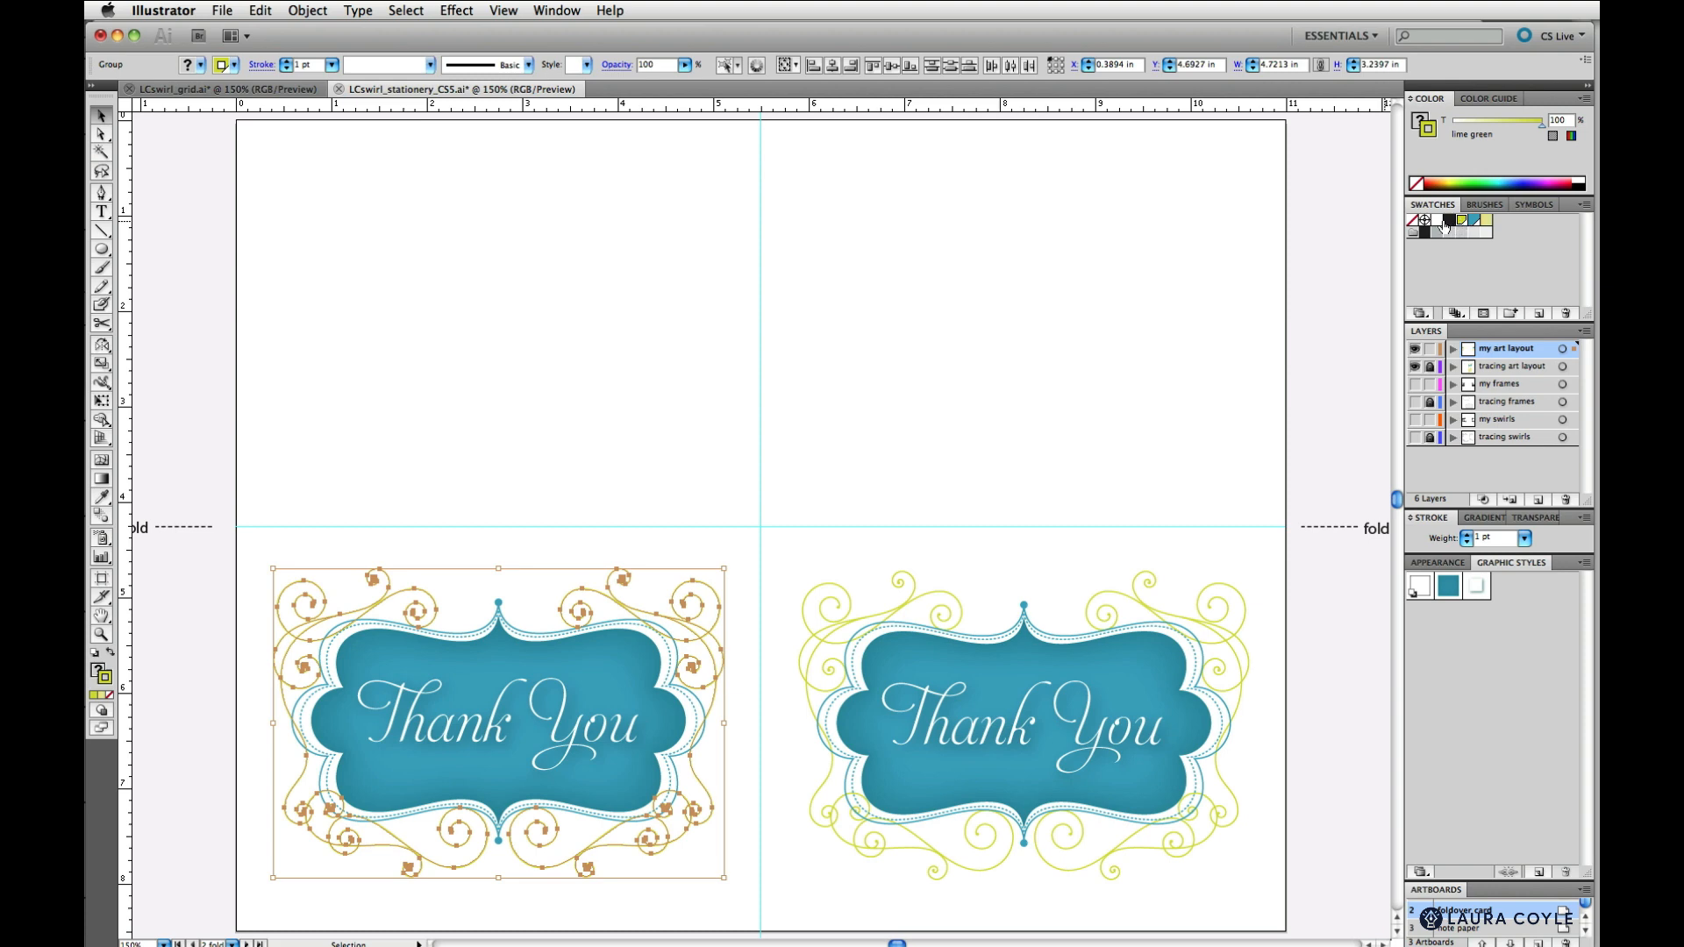
# Select all the dark swirl end dots by their same fill and stroke, and give them a lime green fill with no stroke
pyautogui.press('a')
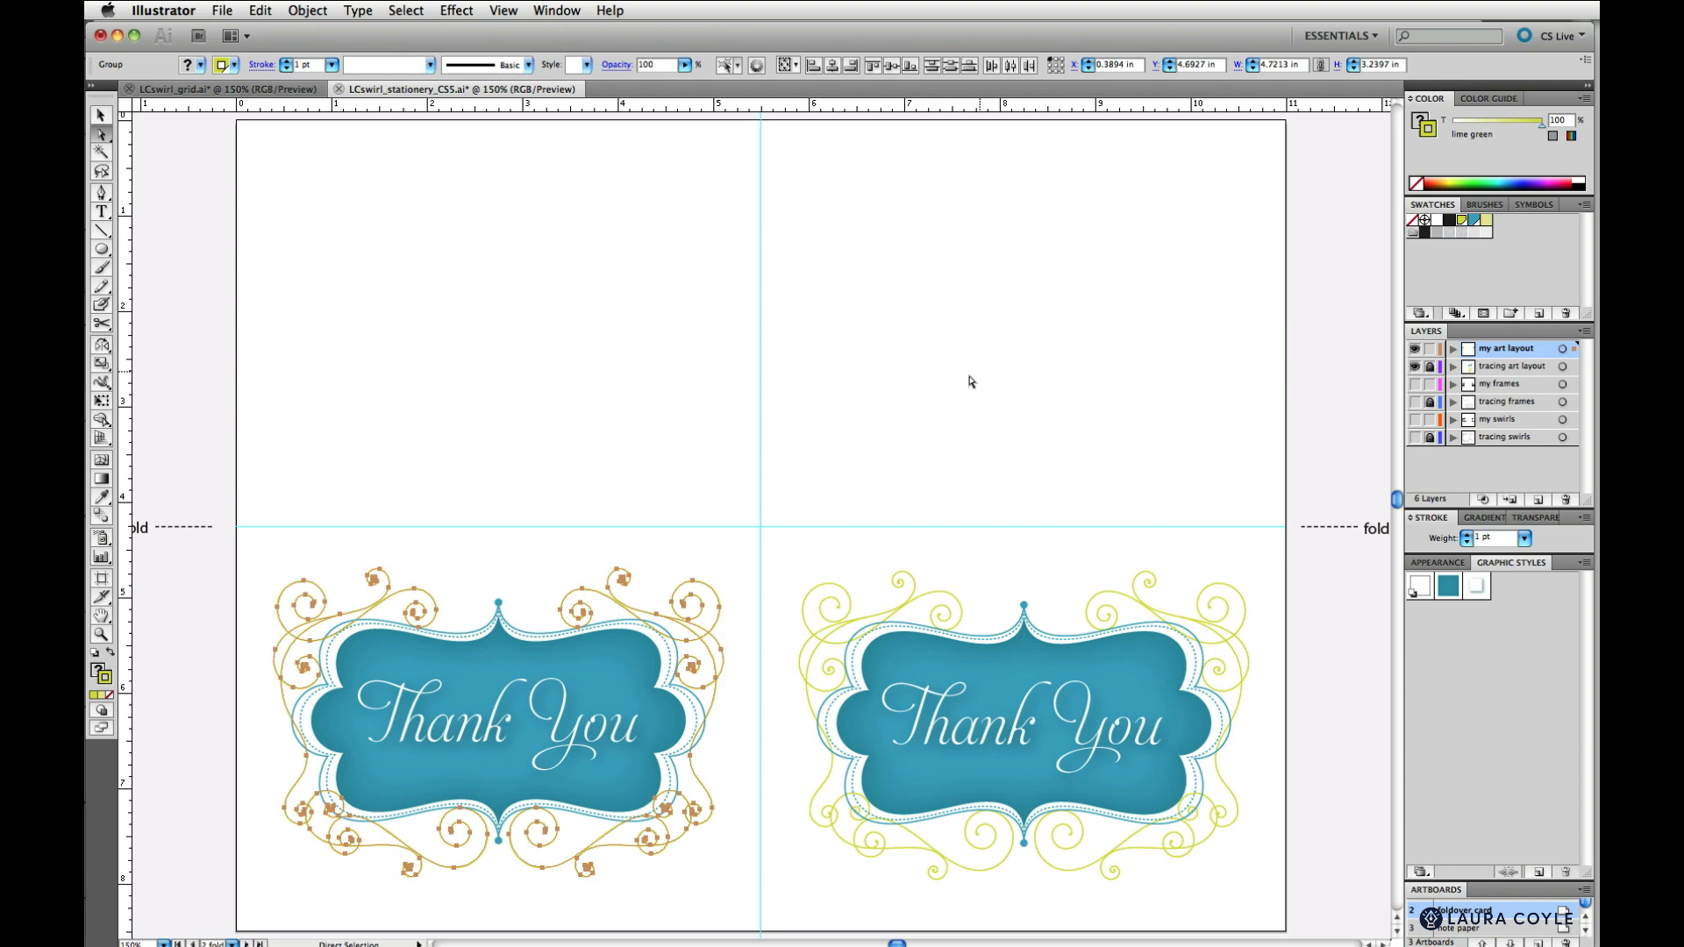
pyautogui.click(712, 576)
pyautogui.click(687, 608)
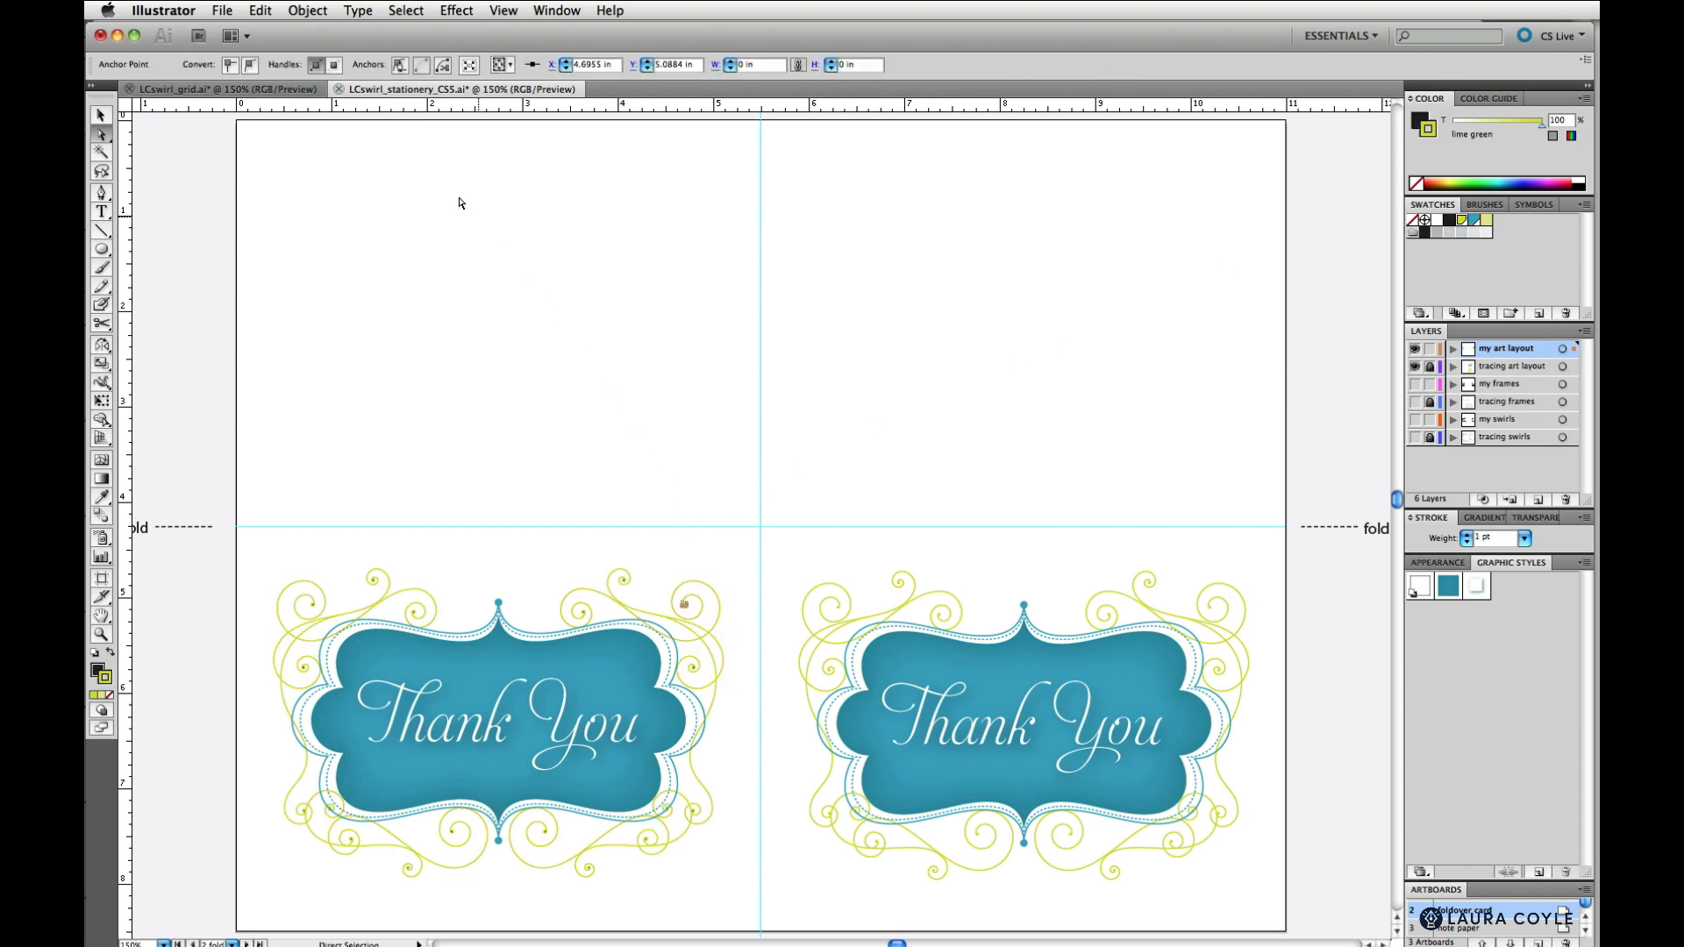
pyautogui.click(406, 9)
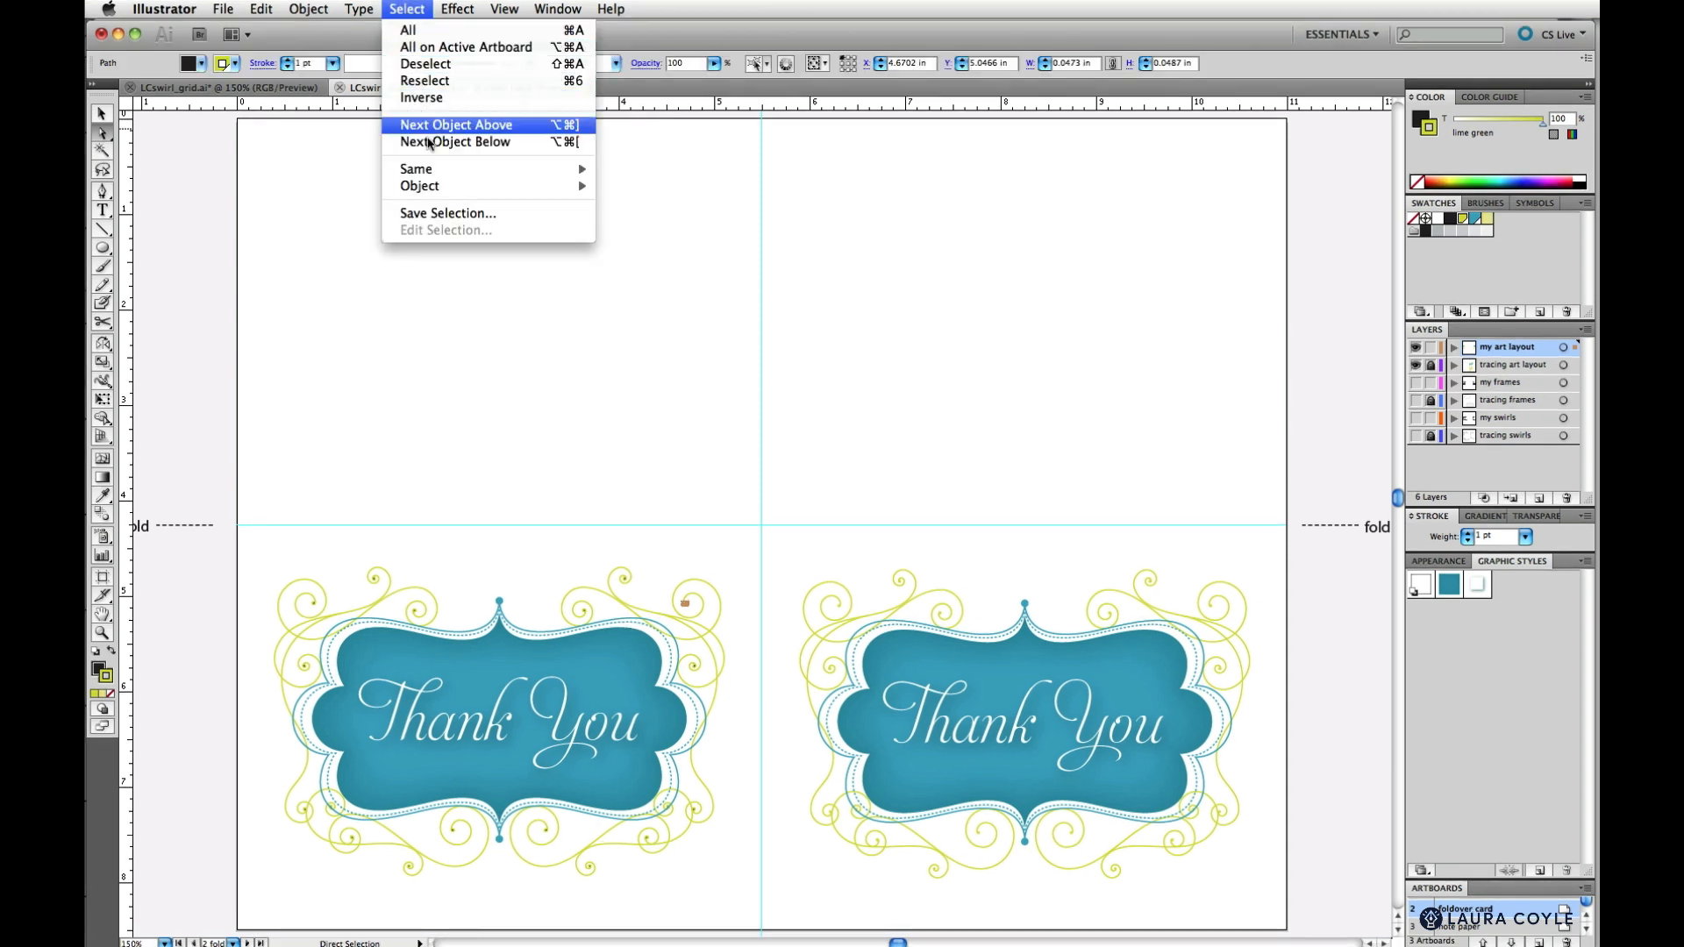
pyautogui.moveTo(451, 172)
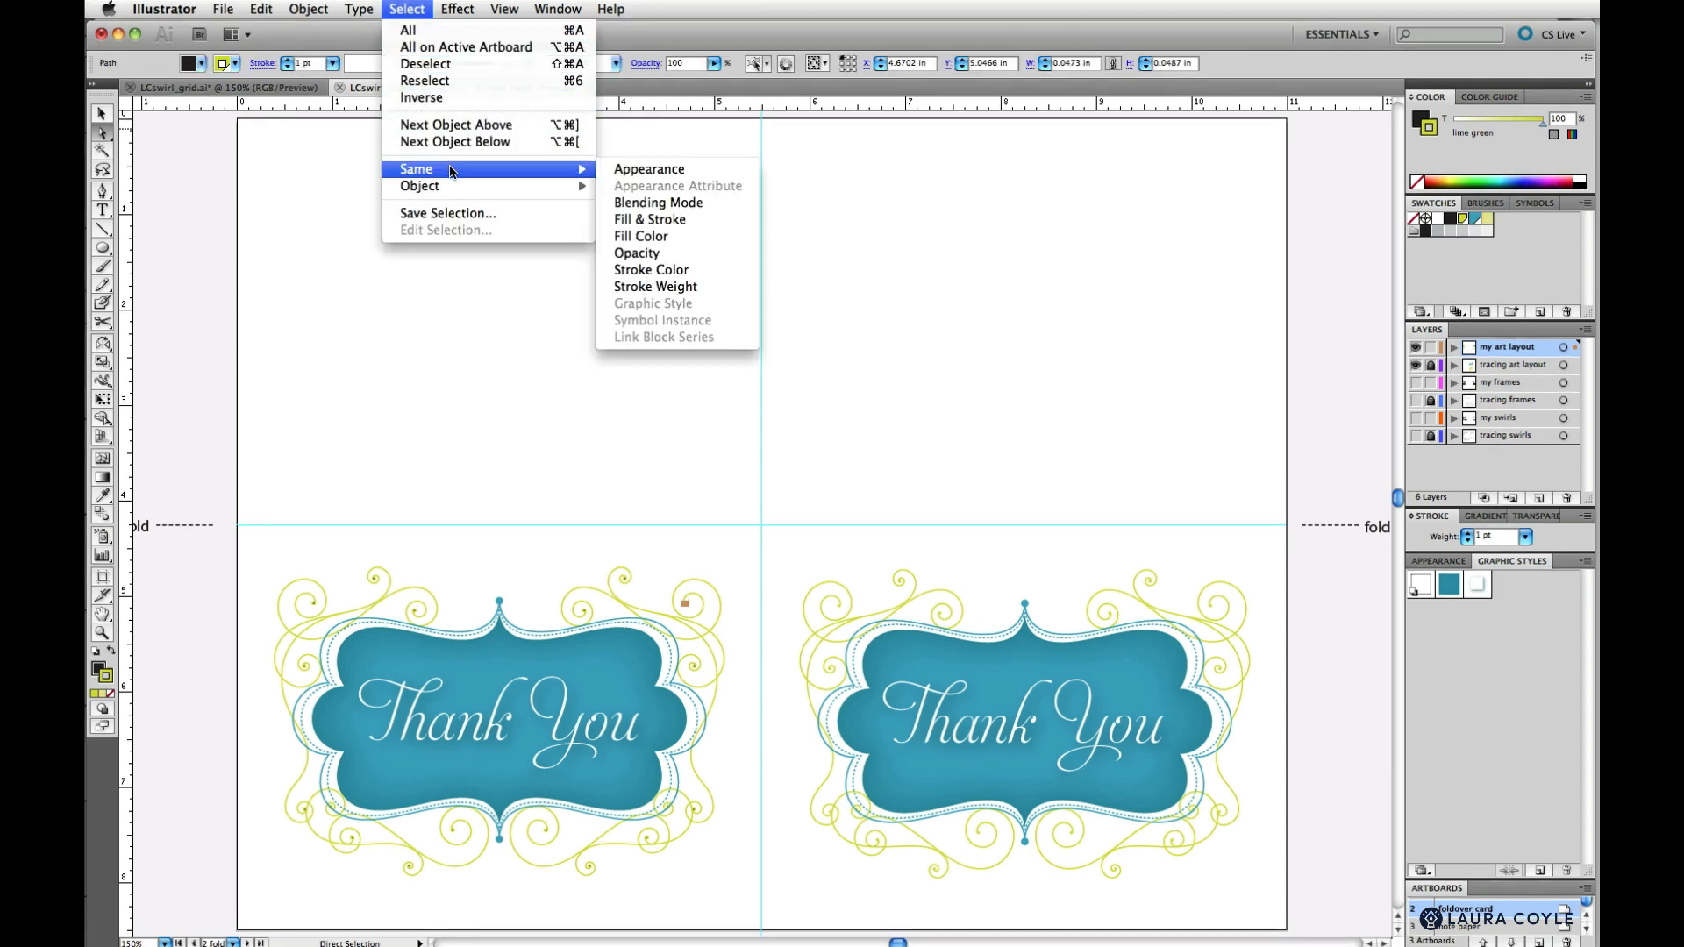
pyautogui.click(638, 221)
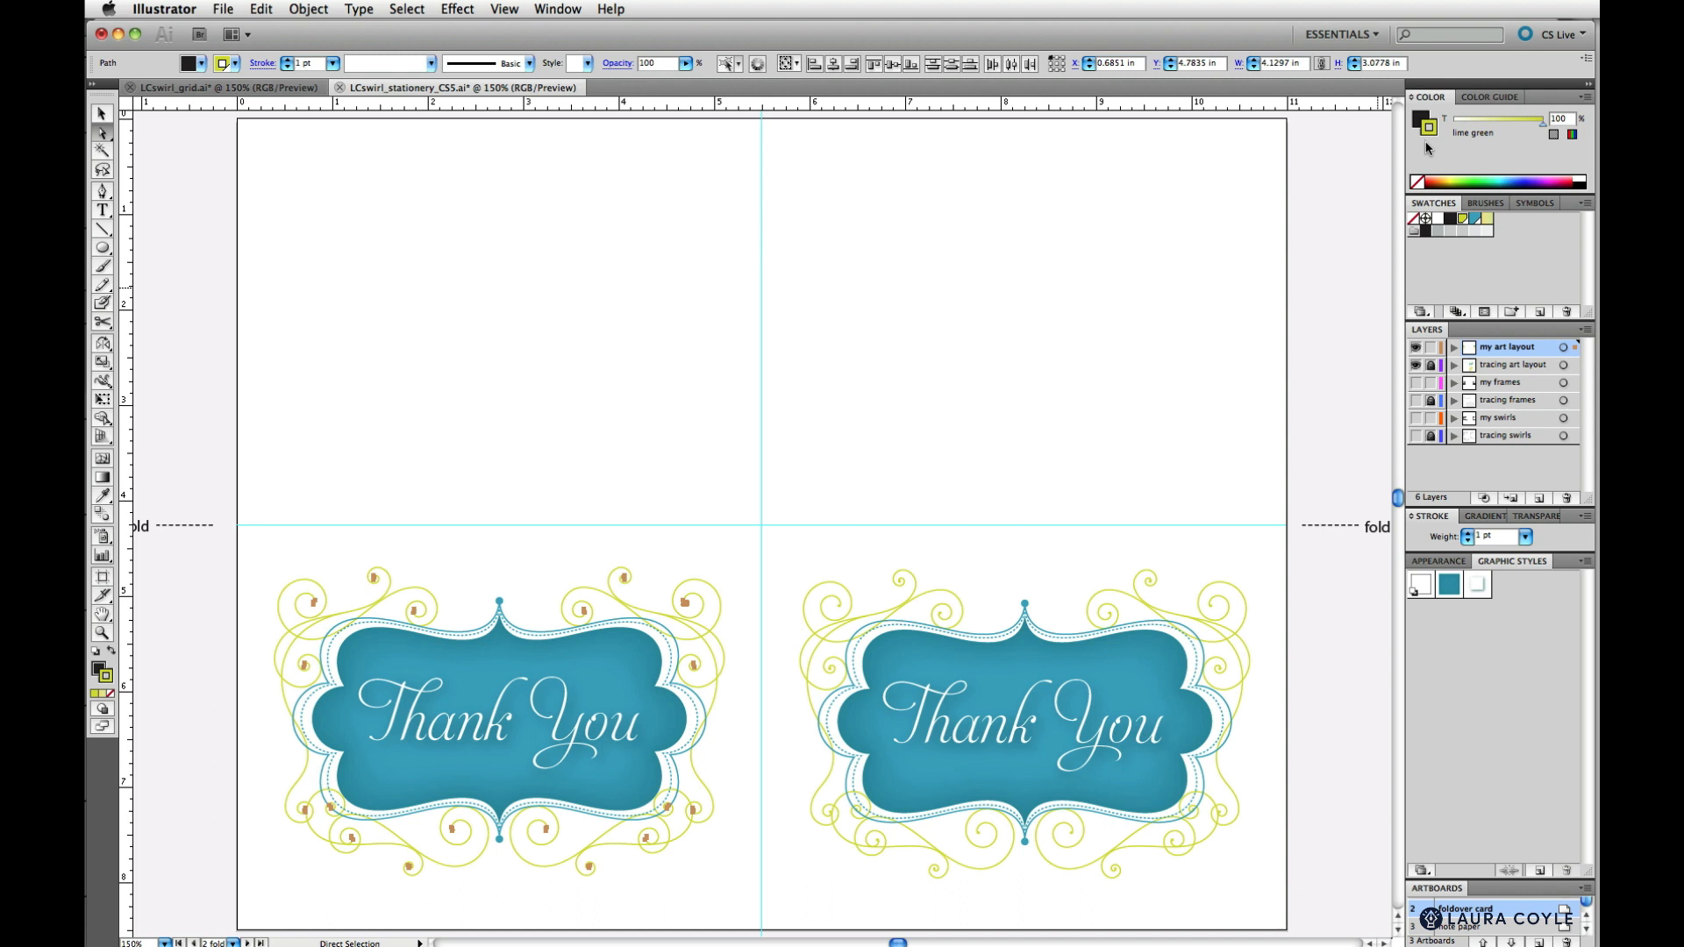
pyautogui.hotkey('shift', 'x')
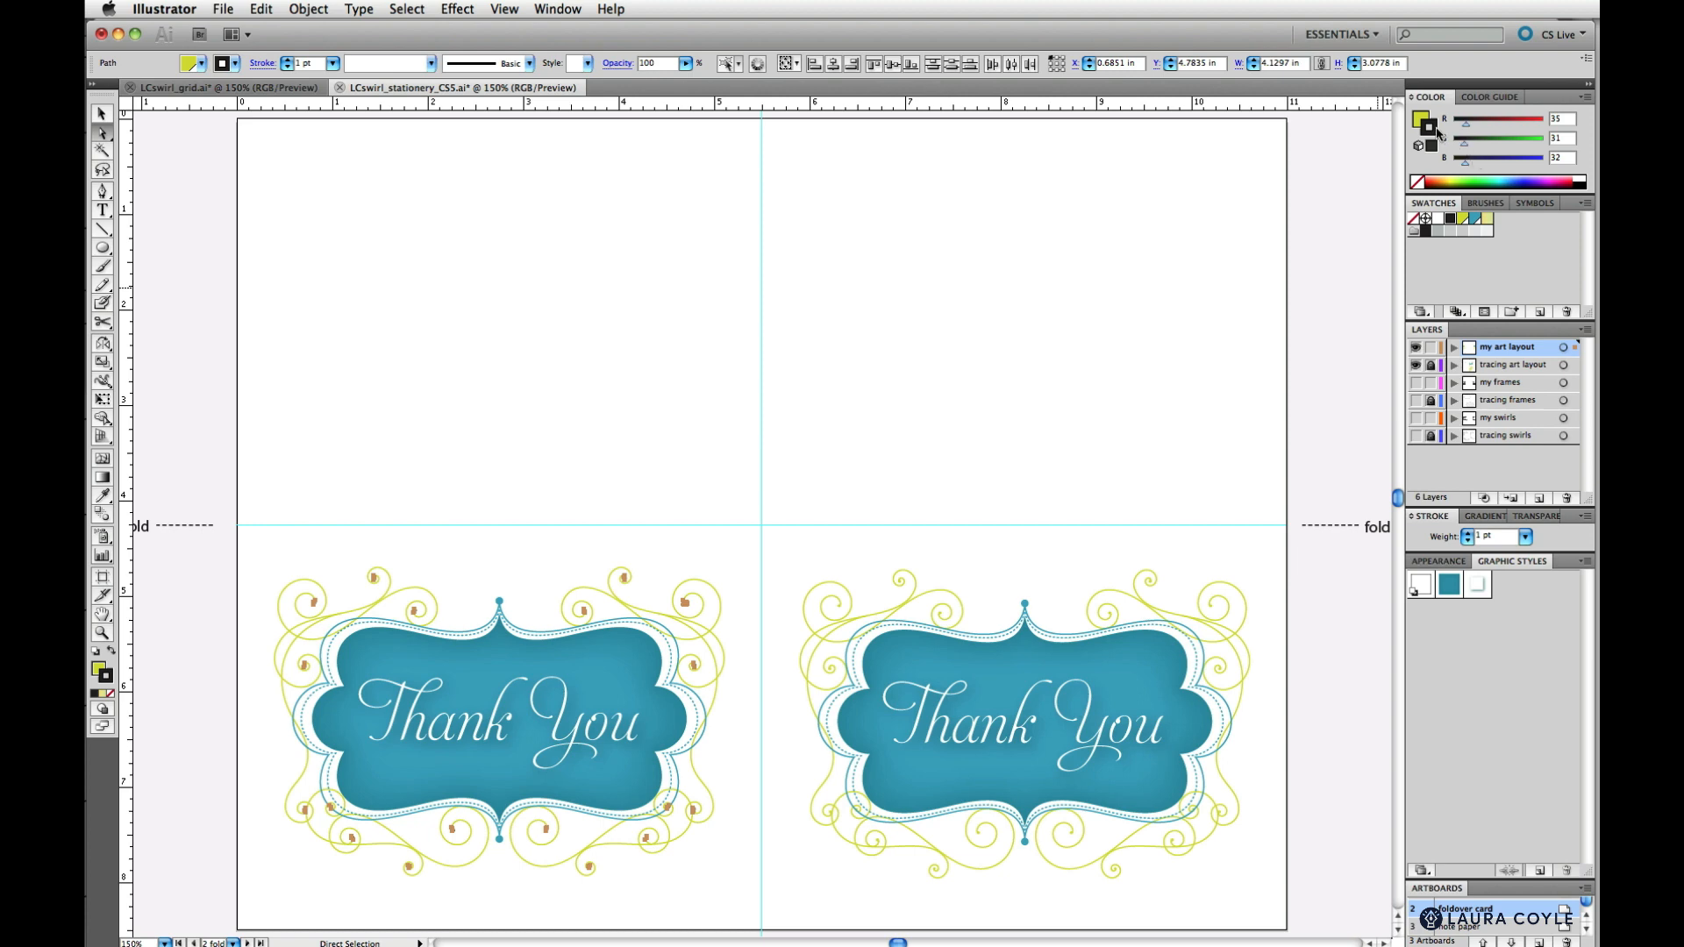
pyautogui.click(1417, 182)
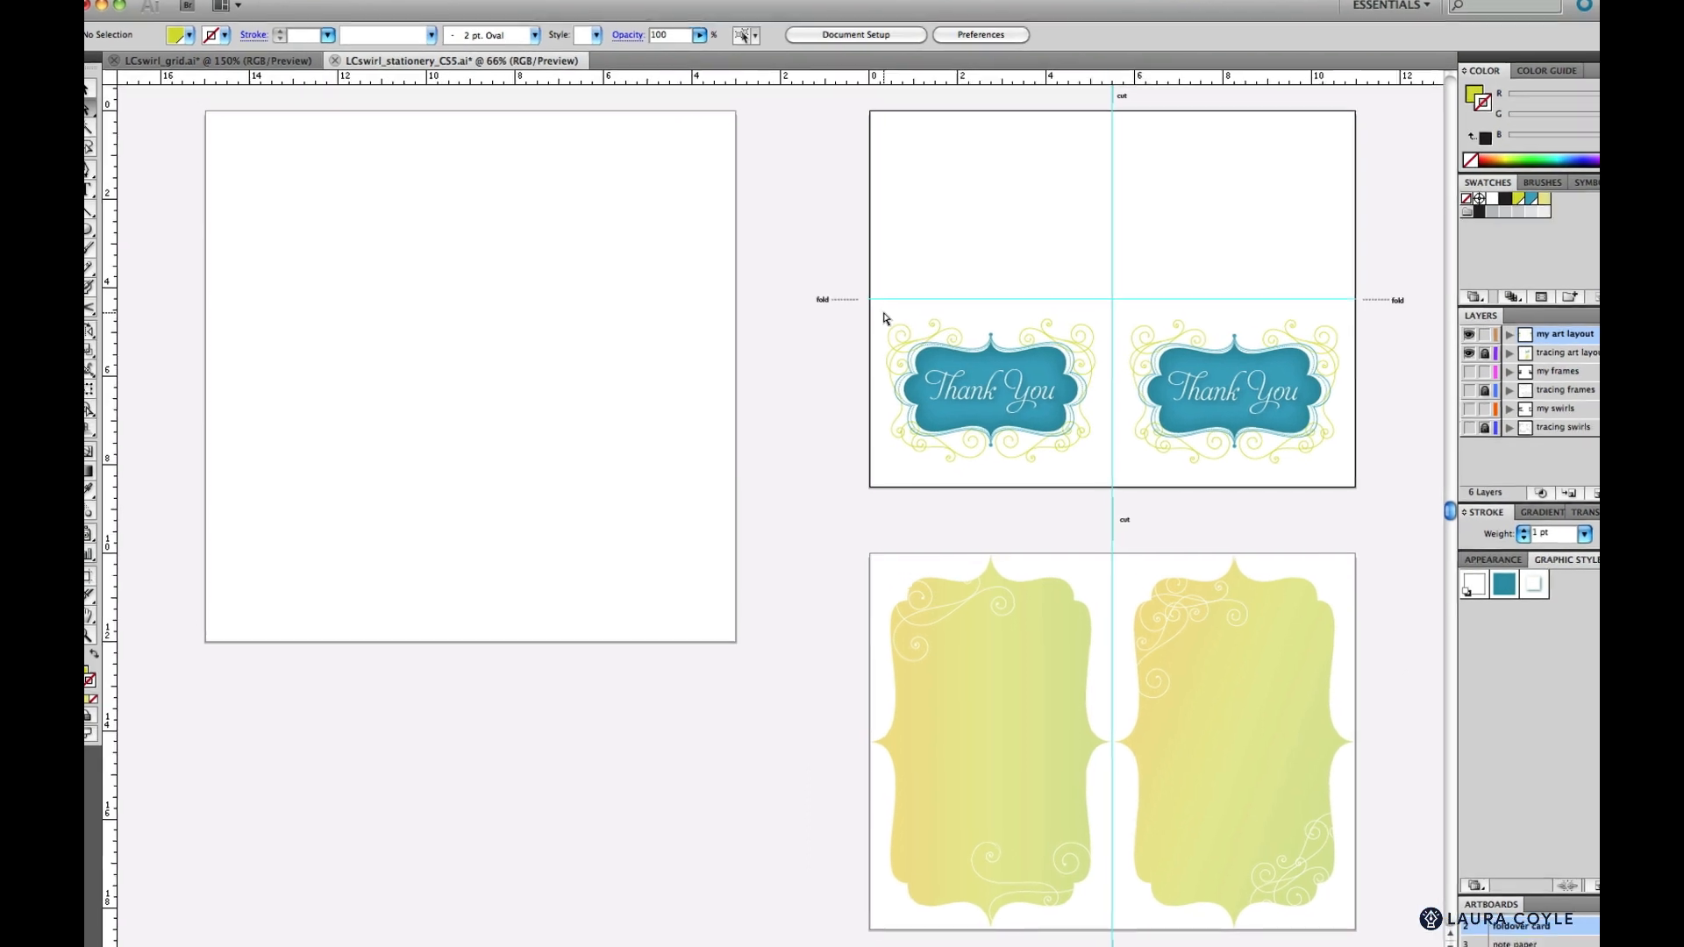
pyautogui.press('z')
pyautogui.moveTo(884, 313); pyautogui.dragTo(1099, 466)
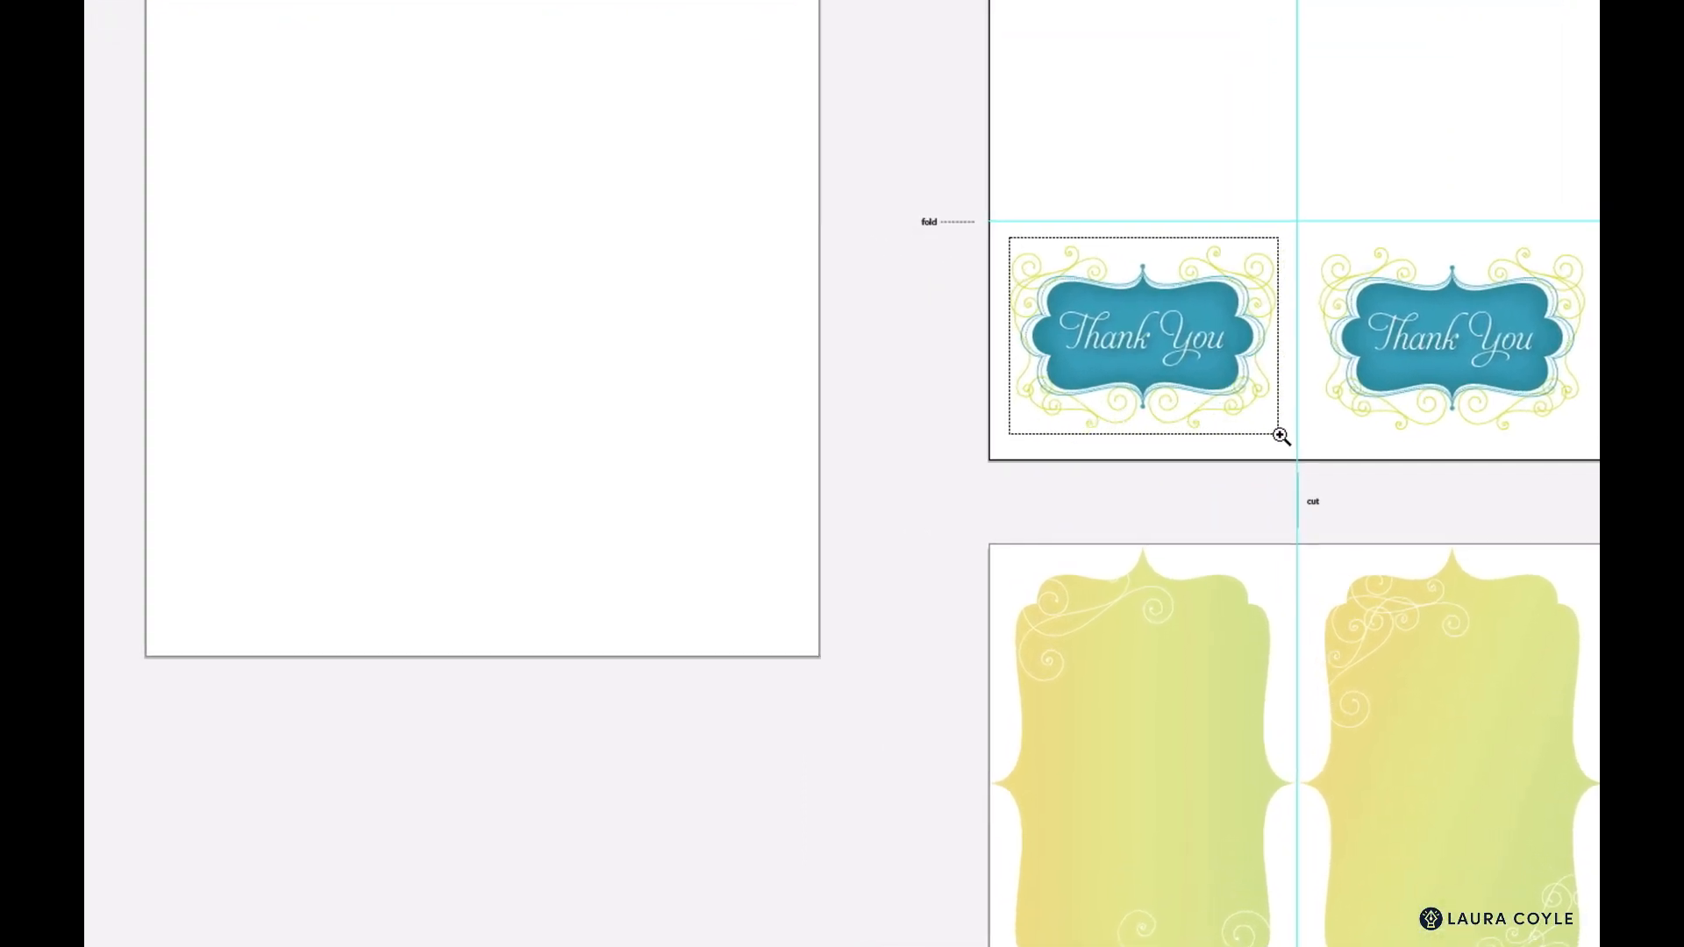
pyautogui.moveTo(1280, 436); pyautogui.dragTo(1282, 444)
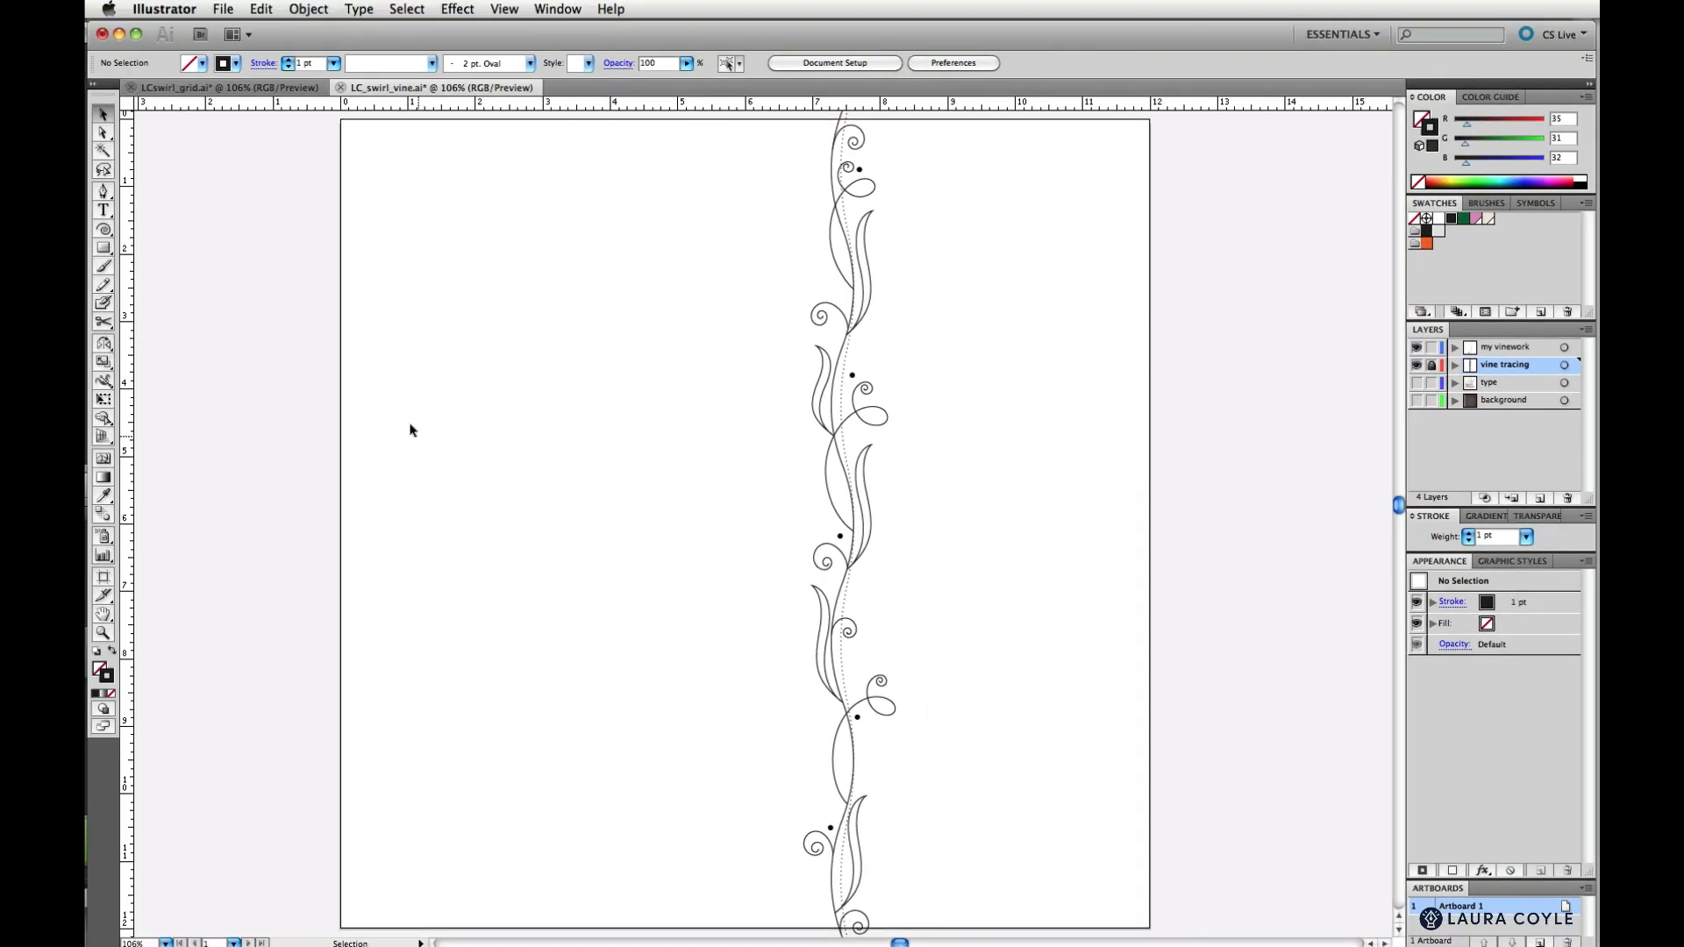
# Copy the long wavy curve and the leaf from LCswirl_grid.ai onto the my vinework layer of LC_swirl_vine.ai, placing them beside the tracing vine
pyautogui.click(274, 91)
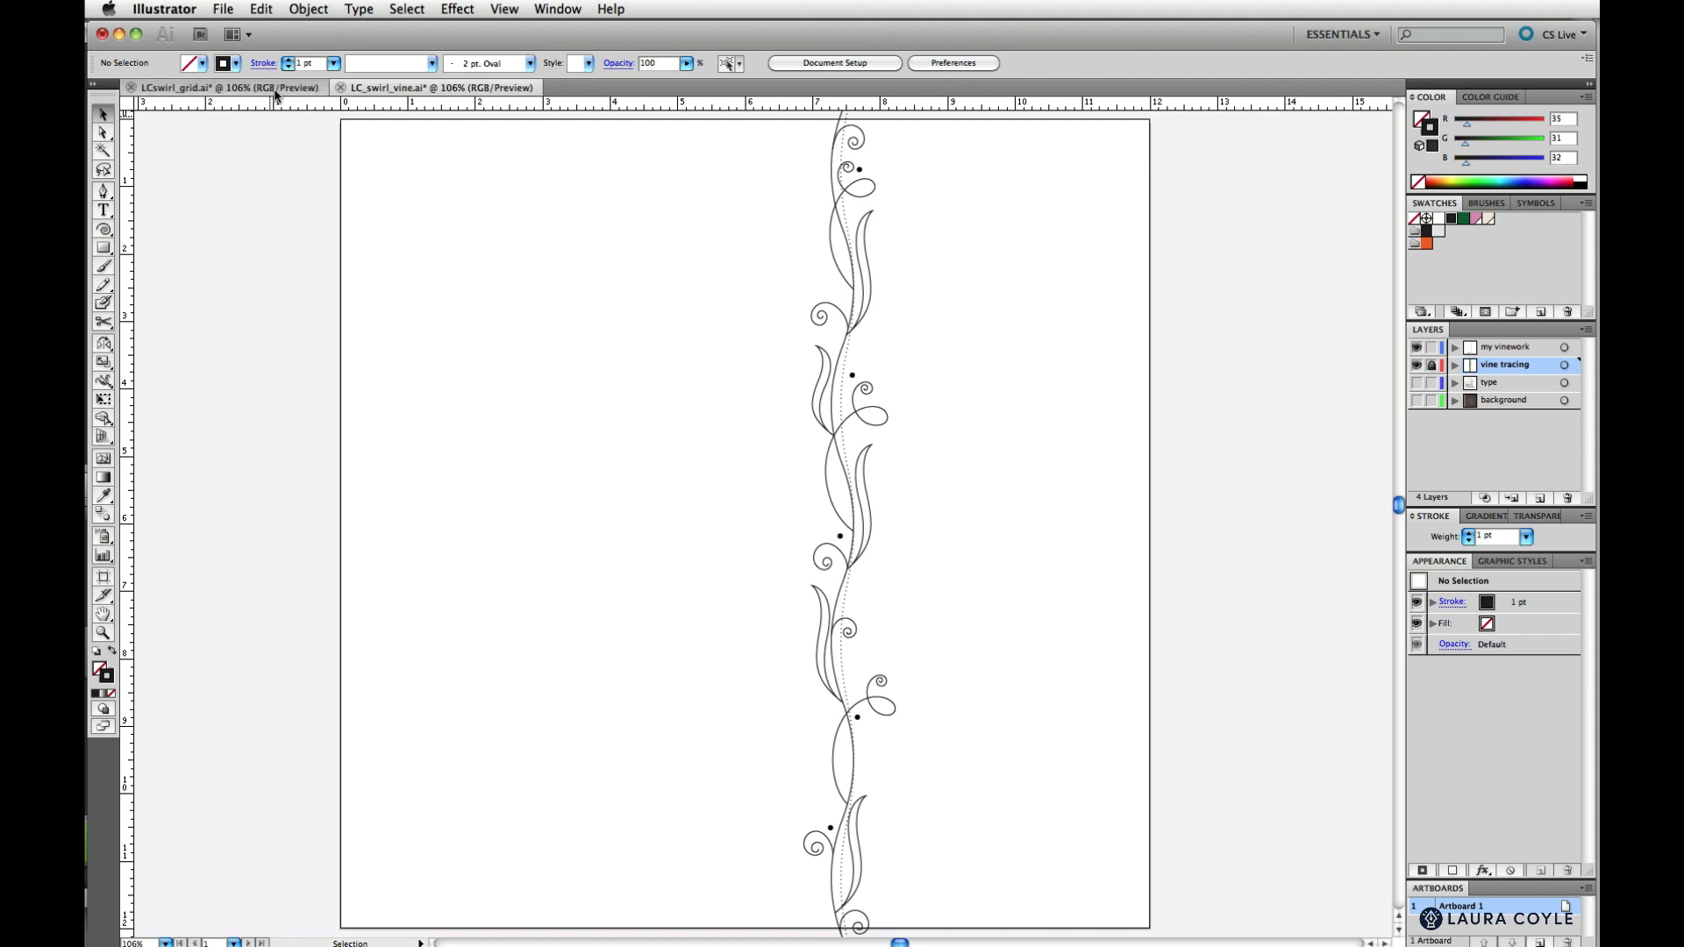
pyautogui.moveTo(1138, 646); pyautogui.dragTo(966, 682)
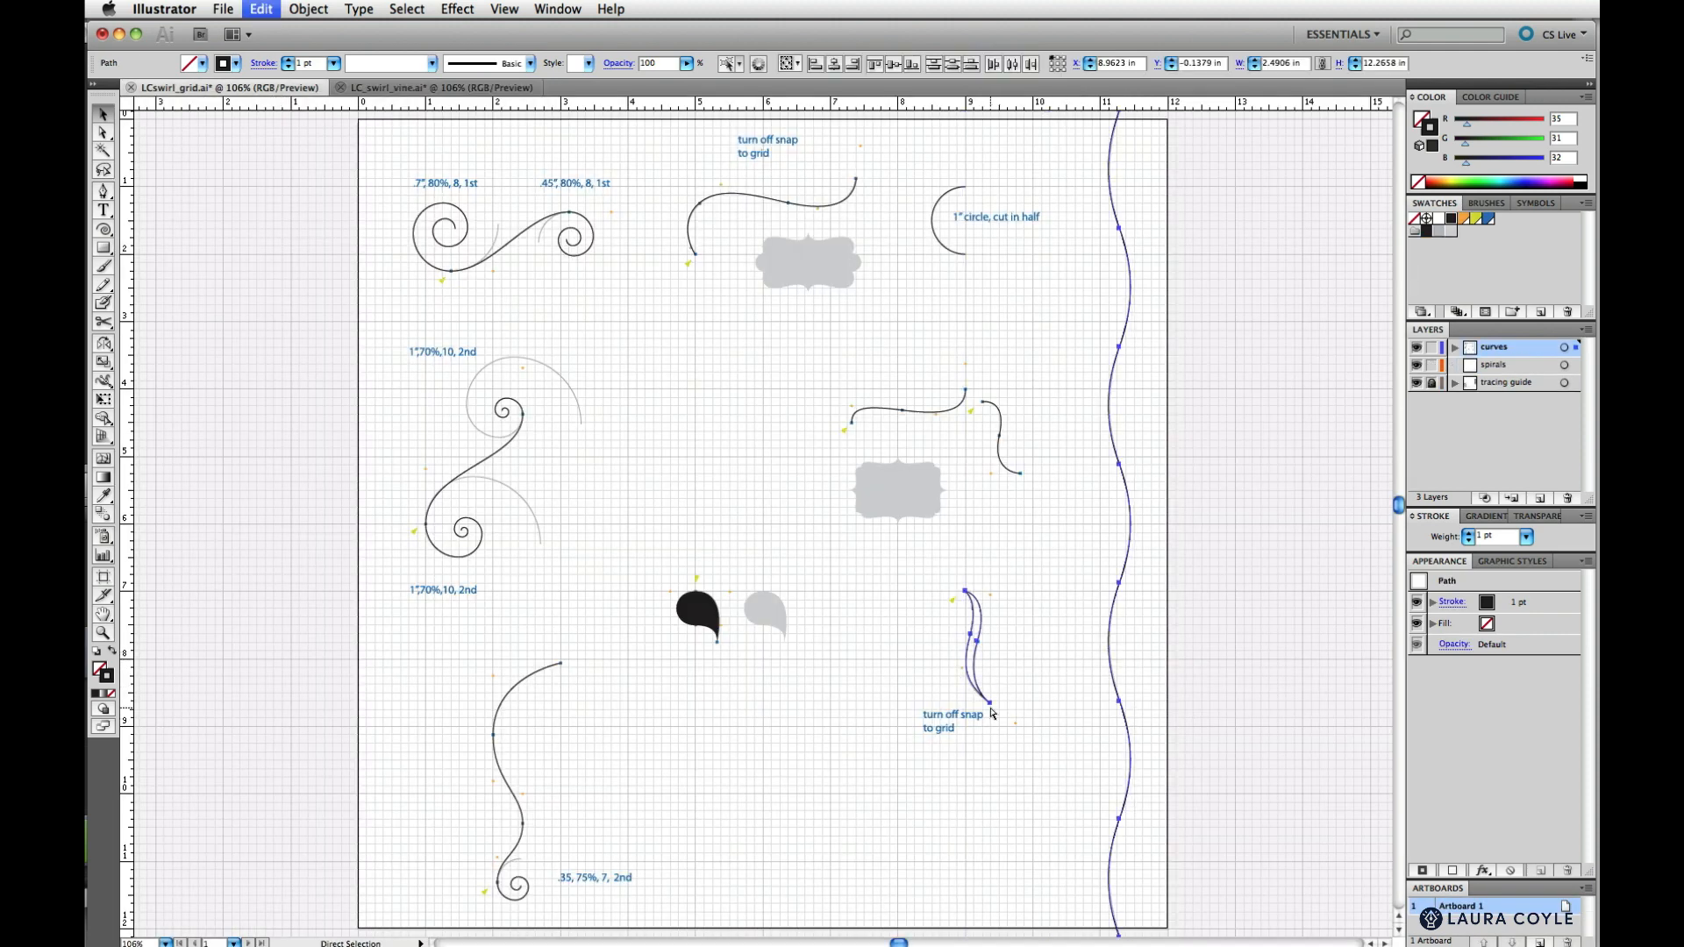
pyautogui.click(377, 88)
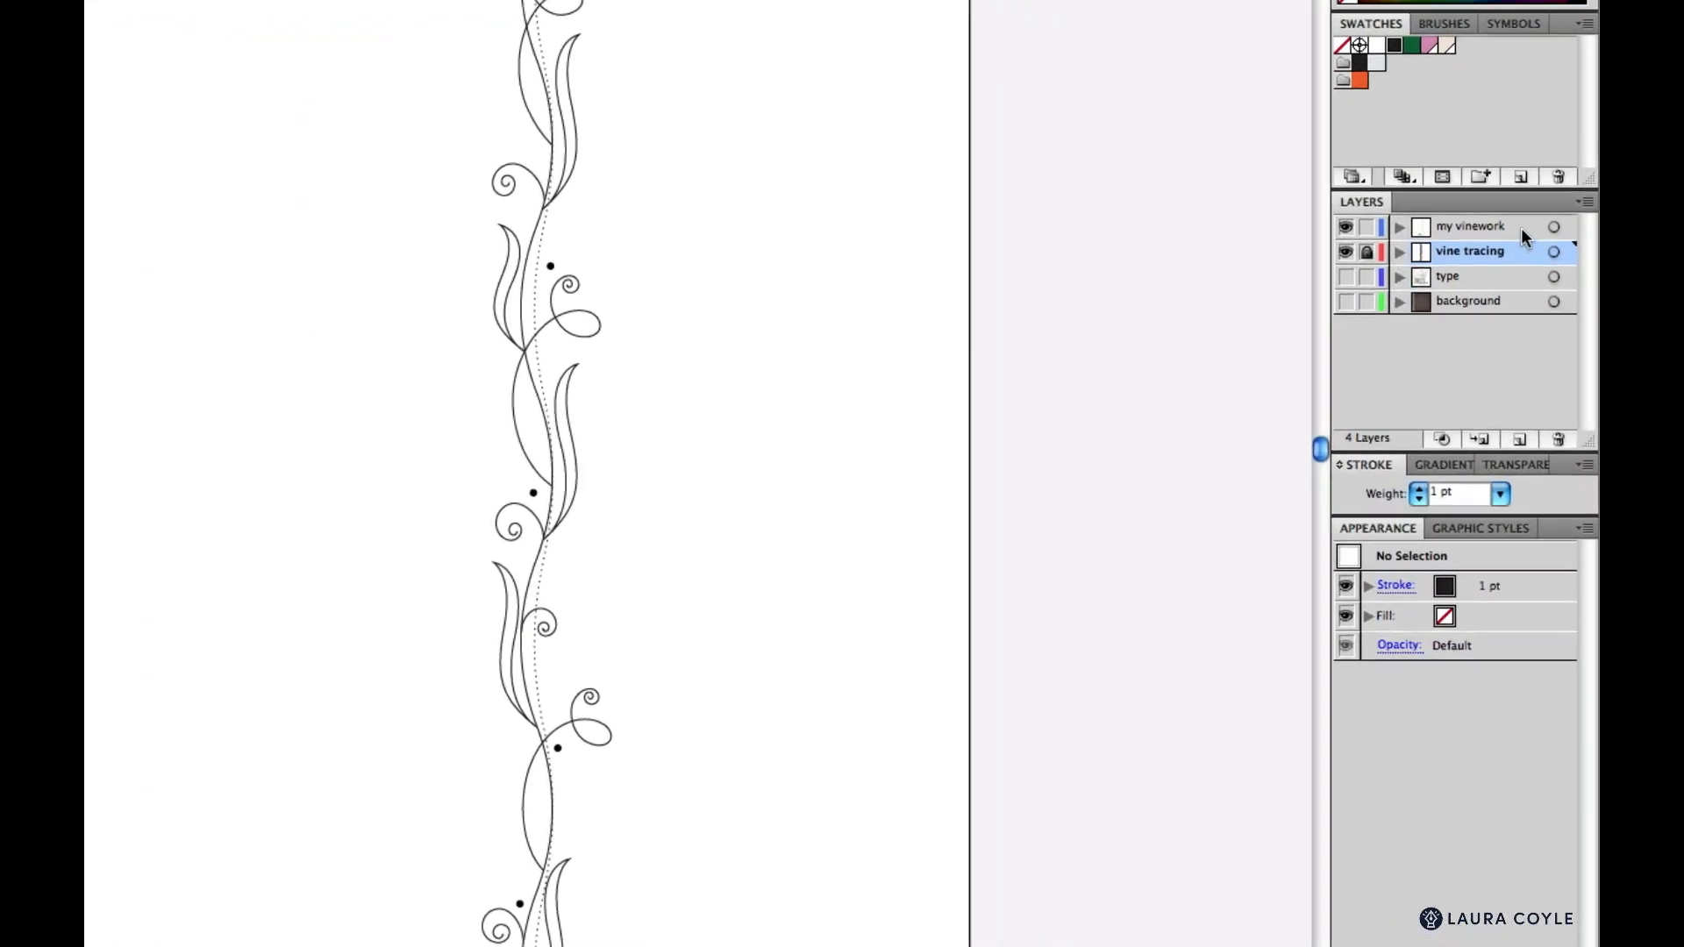
pyautogui.click(1518, 197)
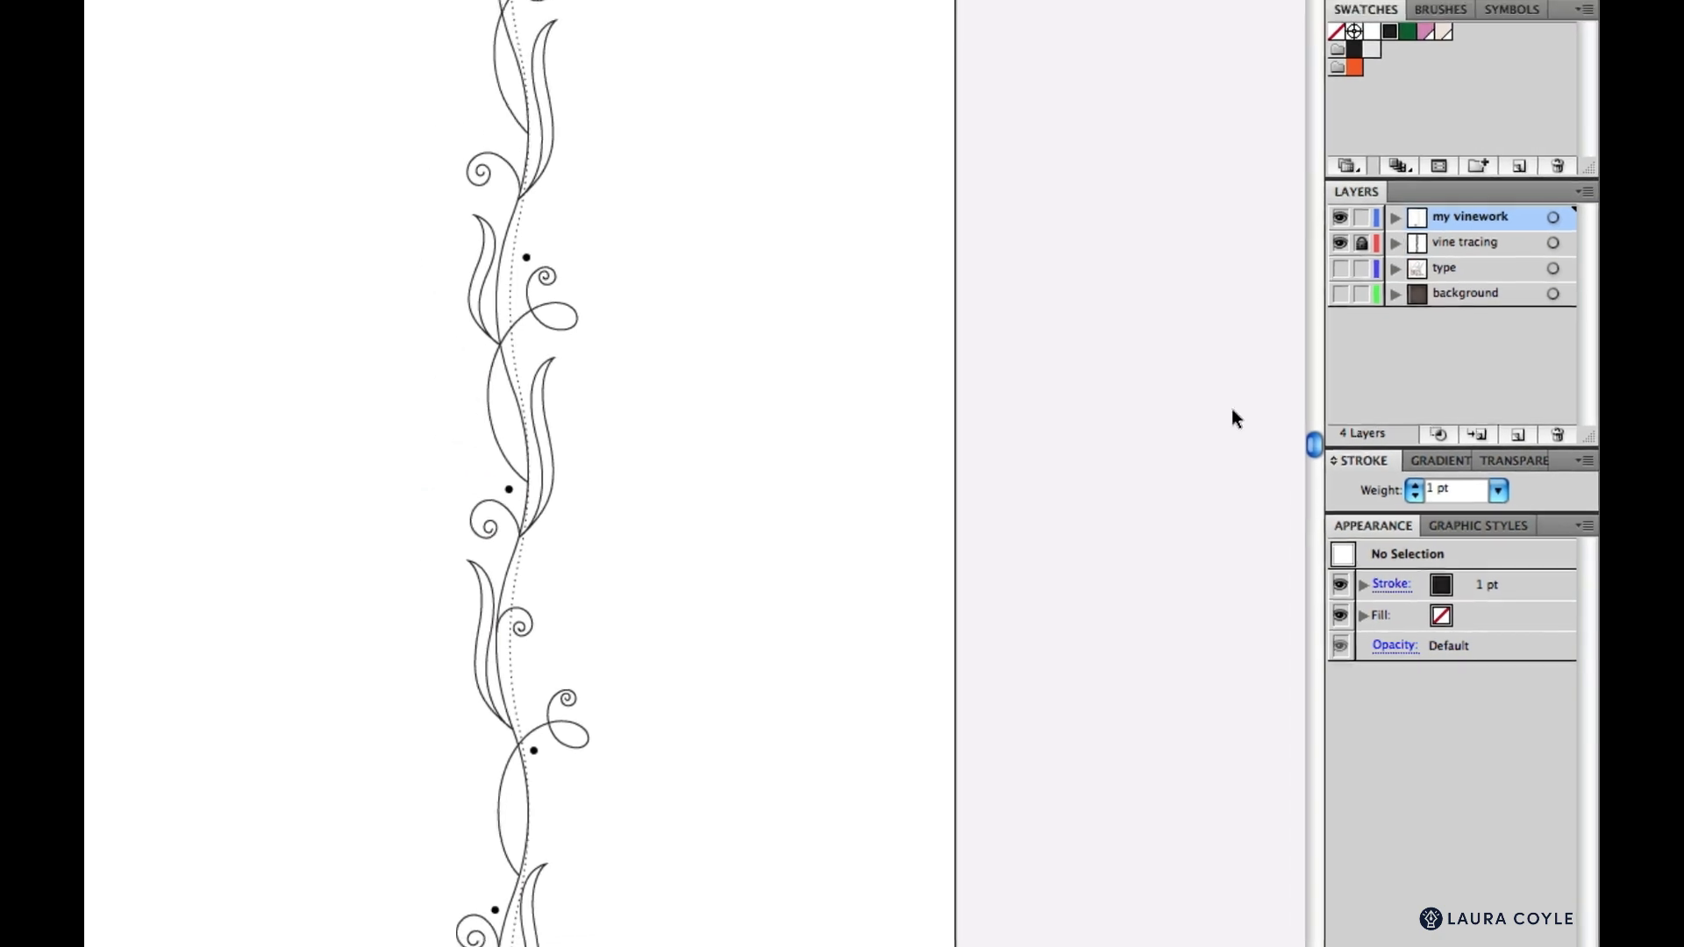
pyautogui.press('super+v')
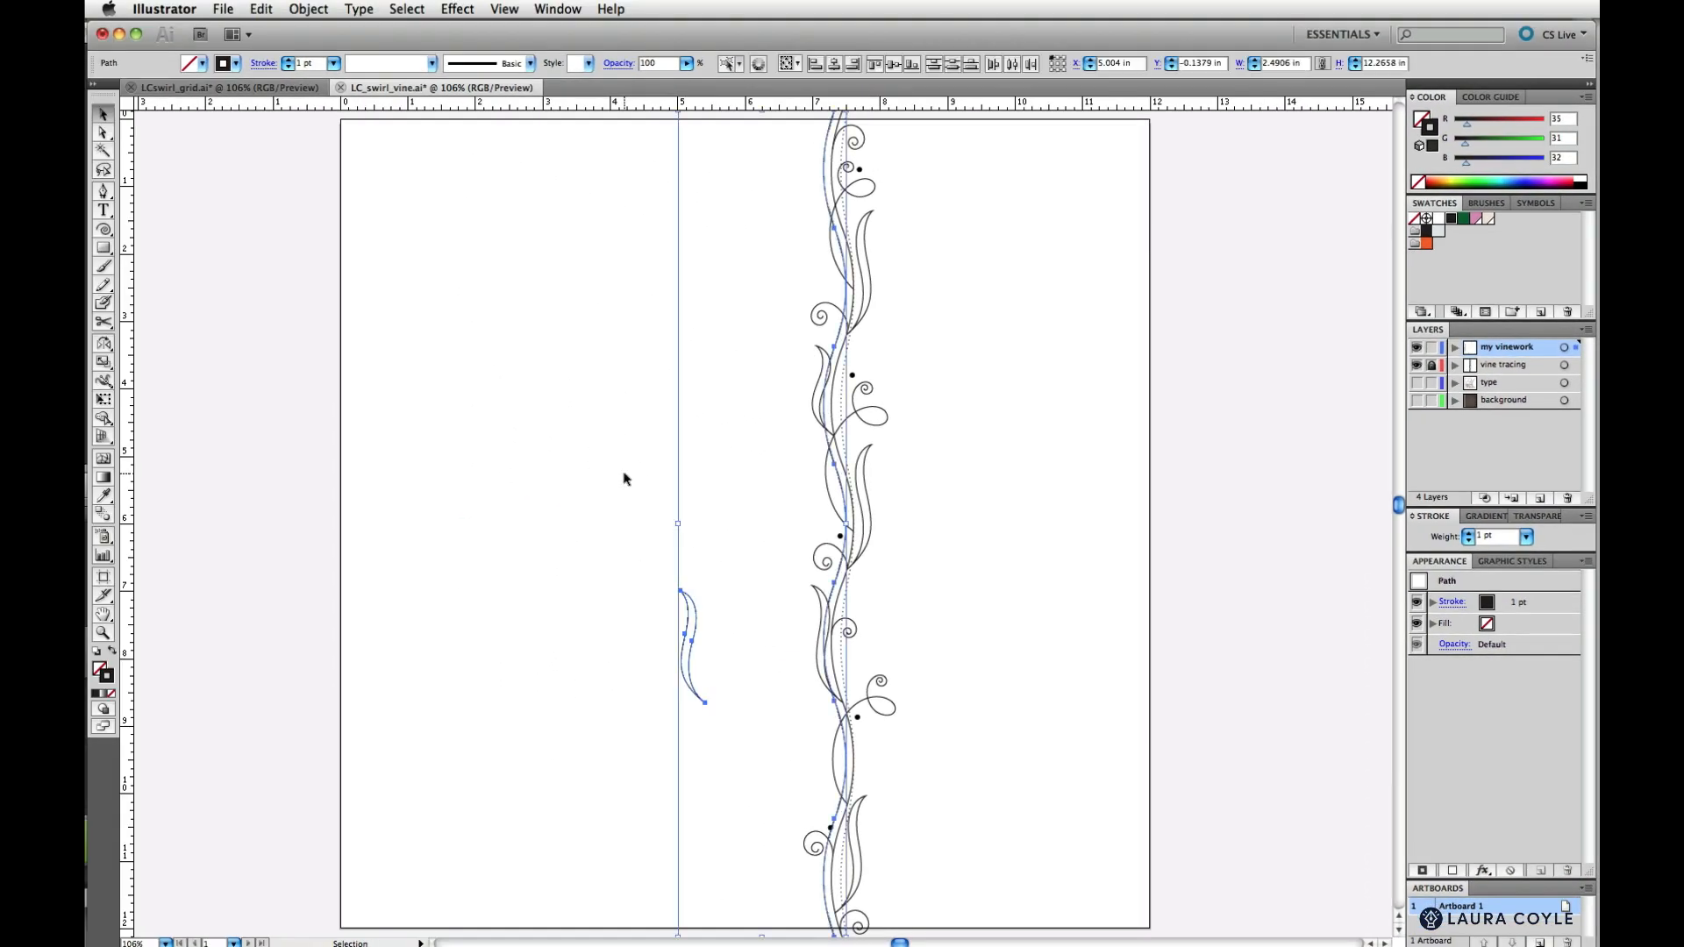
pyautogui.moveTo(695, 638); pyautogui.dragTo(579, 638)
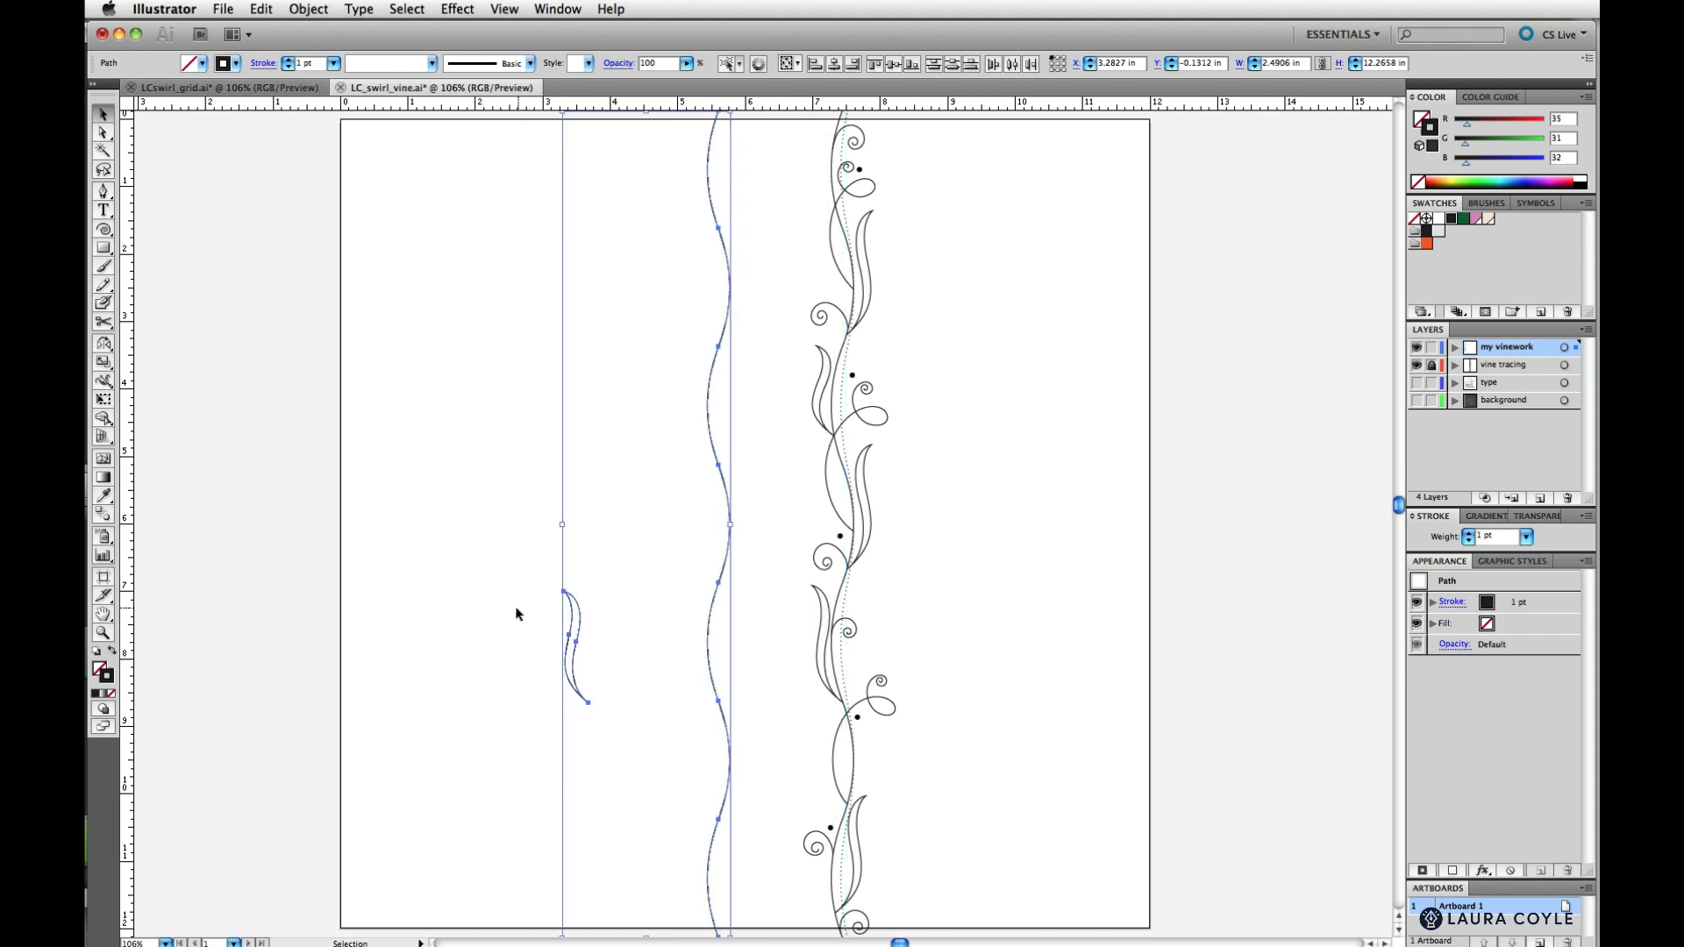
# Give the pasted wavy curve and leaf a round stroke cap
pyautogui.click(265, 64)
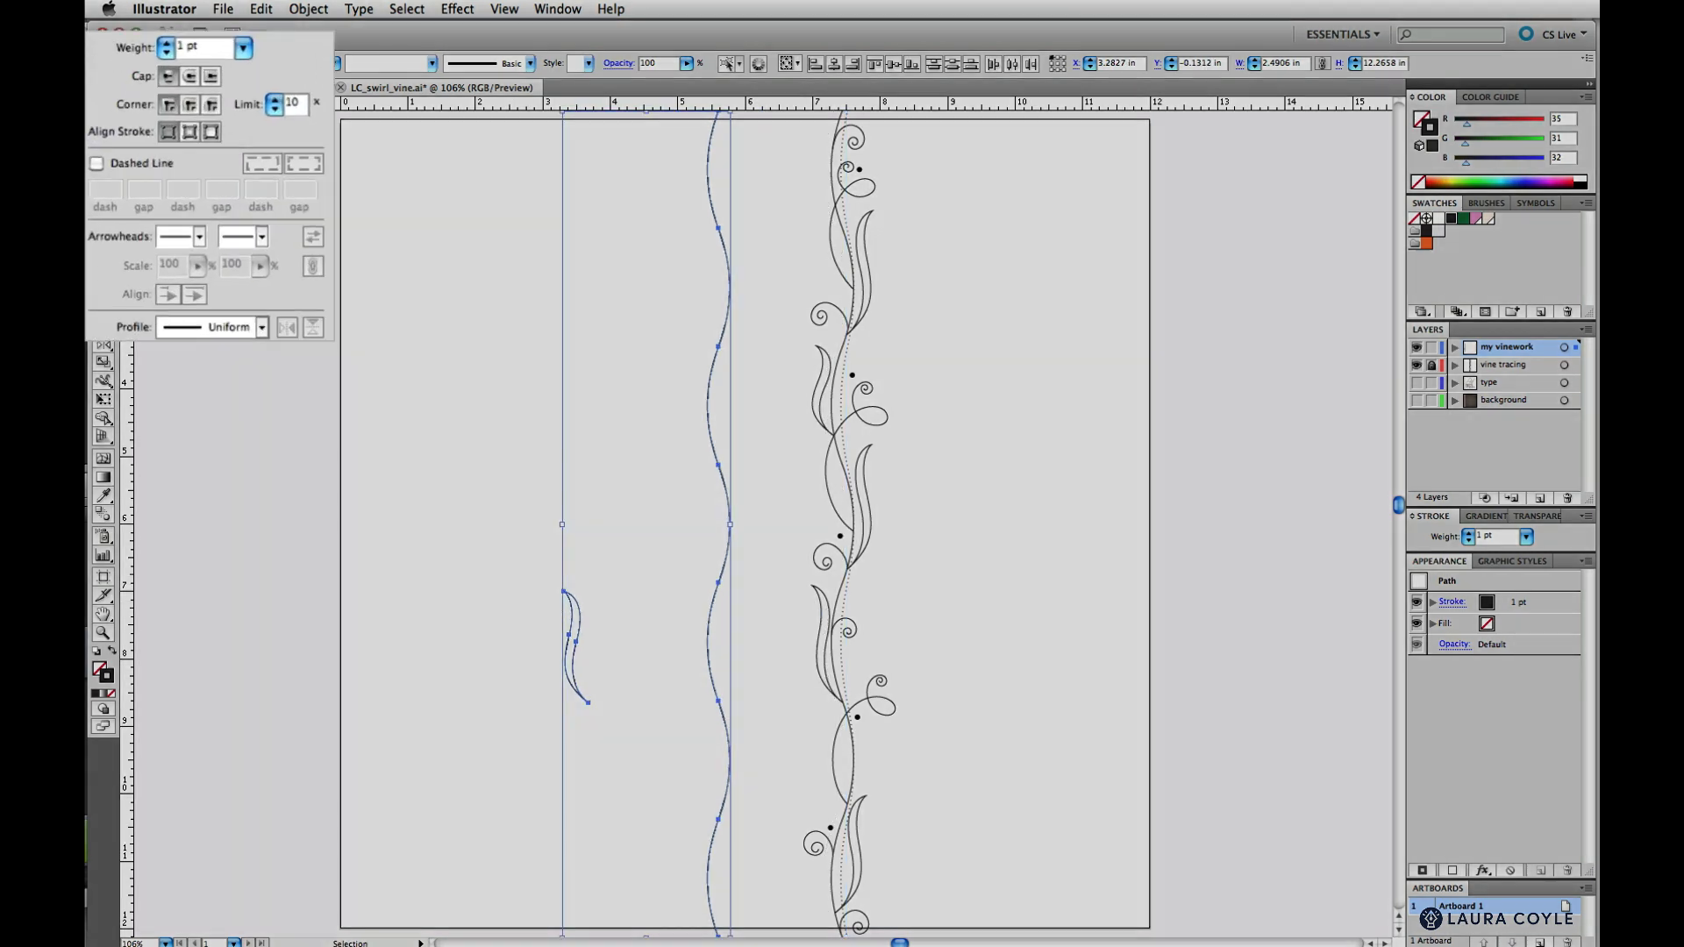
pyautogui.click(224, 68)
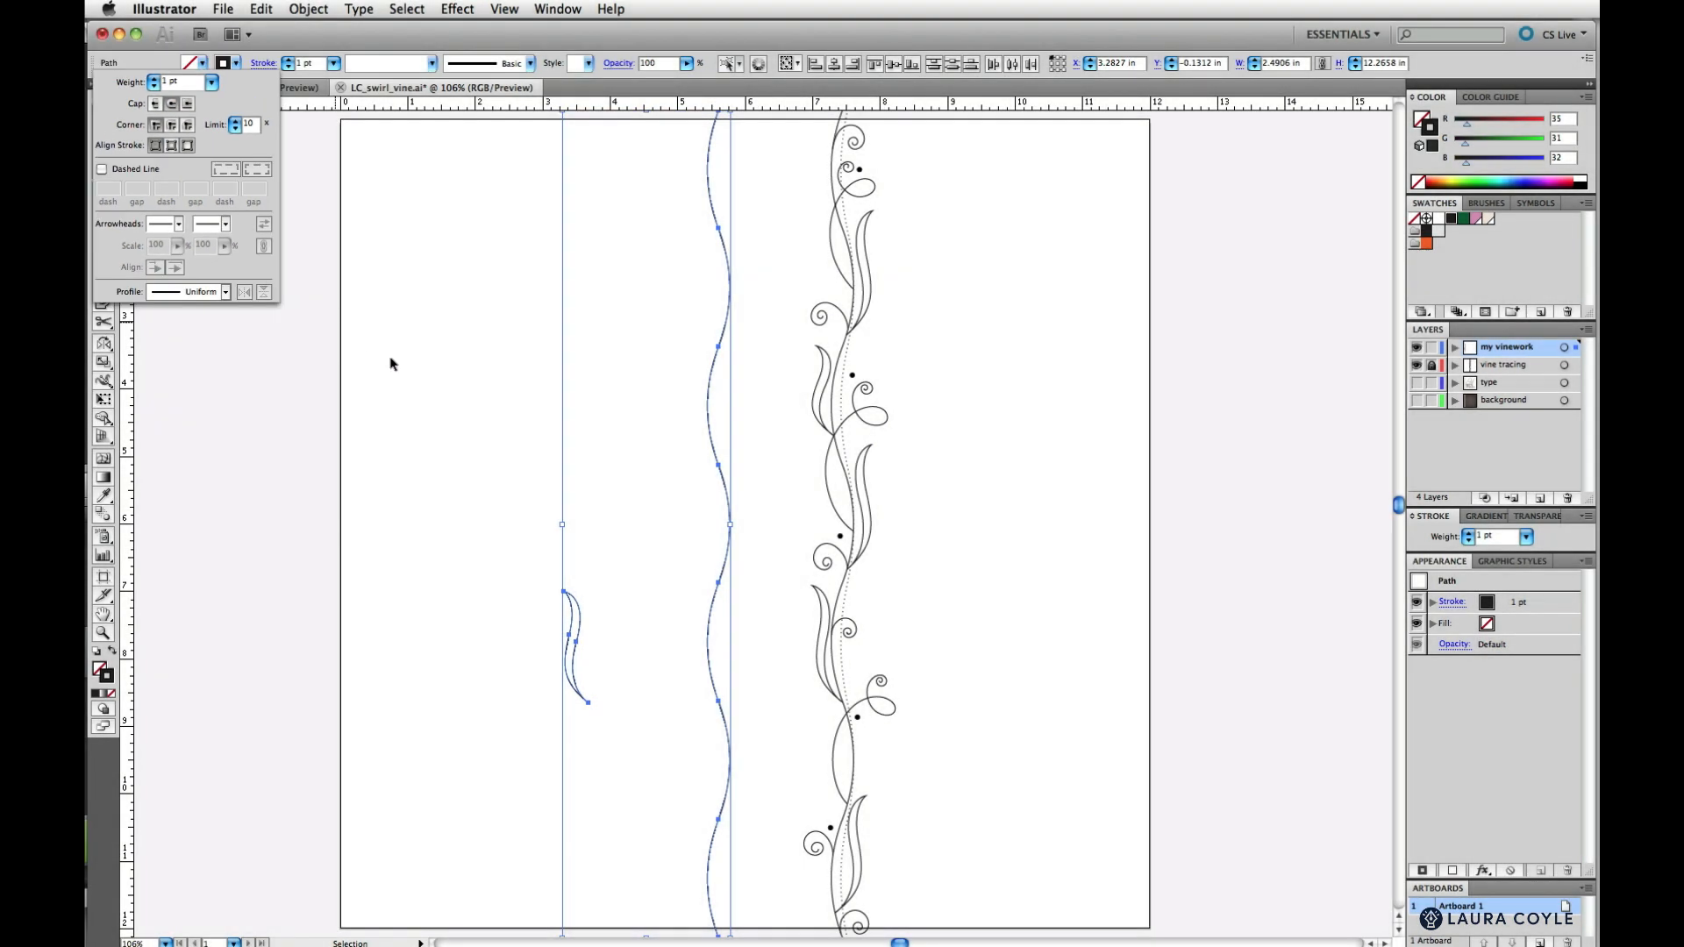
pyautogui.click(616, 507)
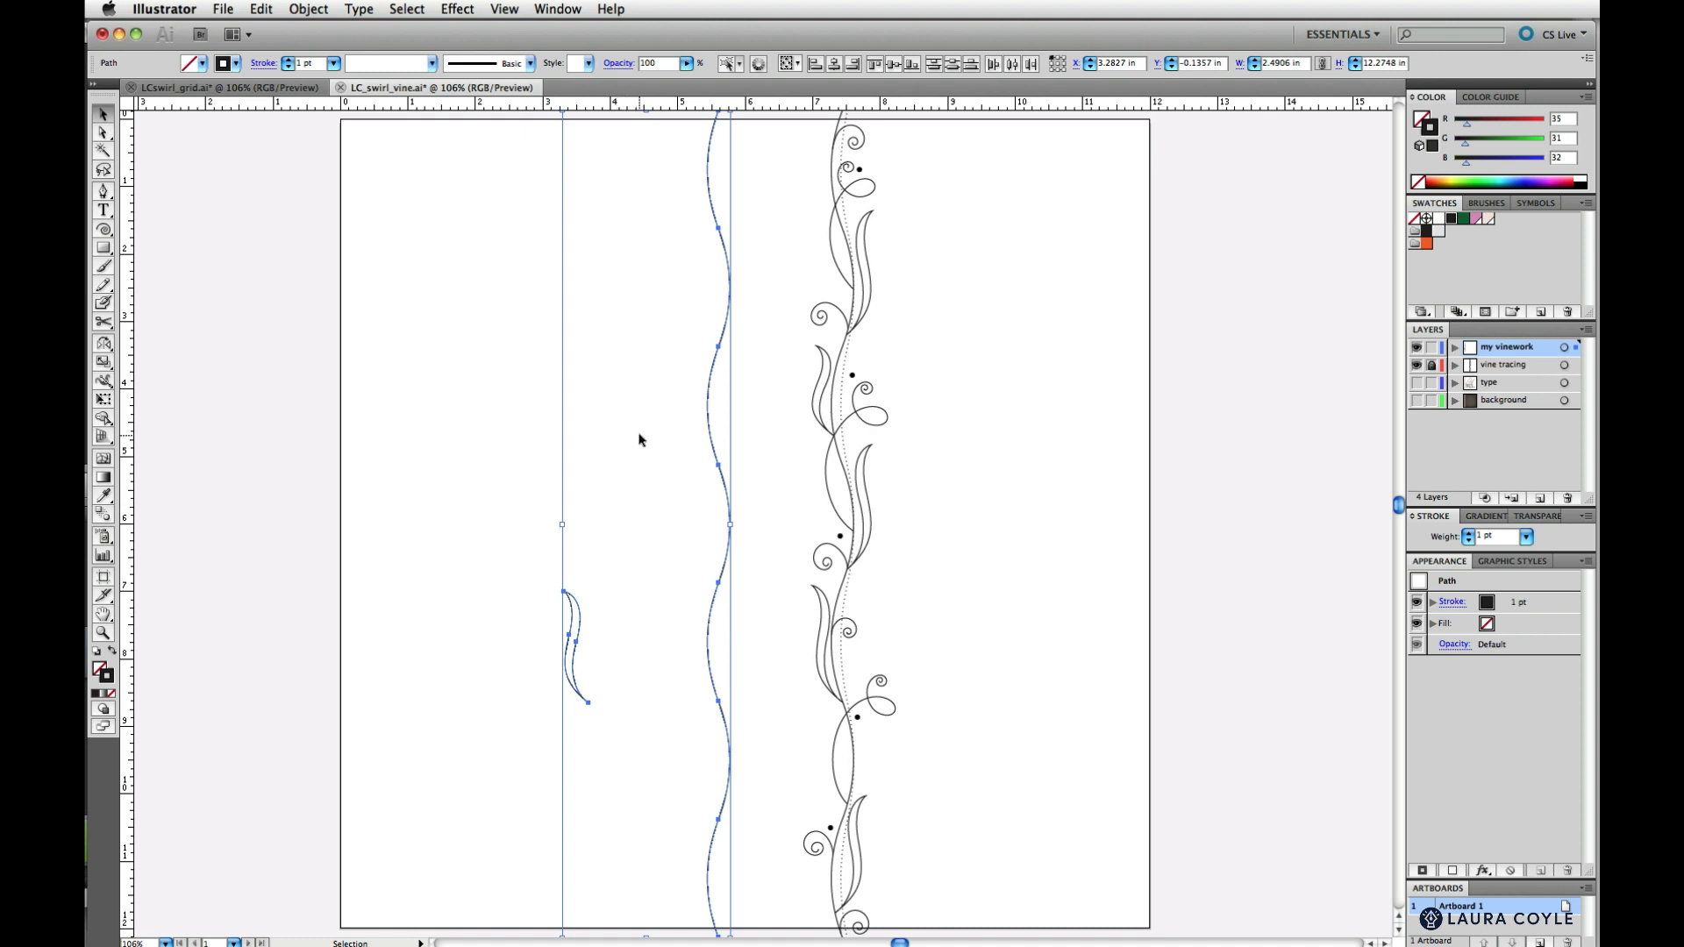
pyautogui.click(661, 400)
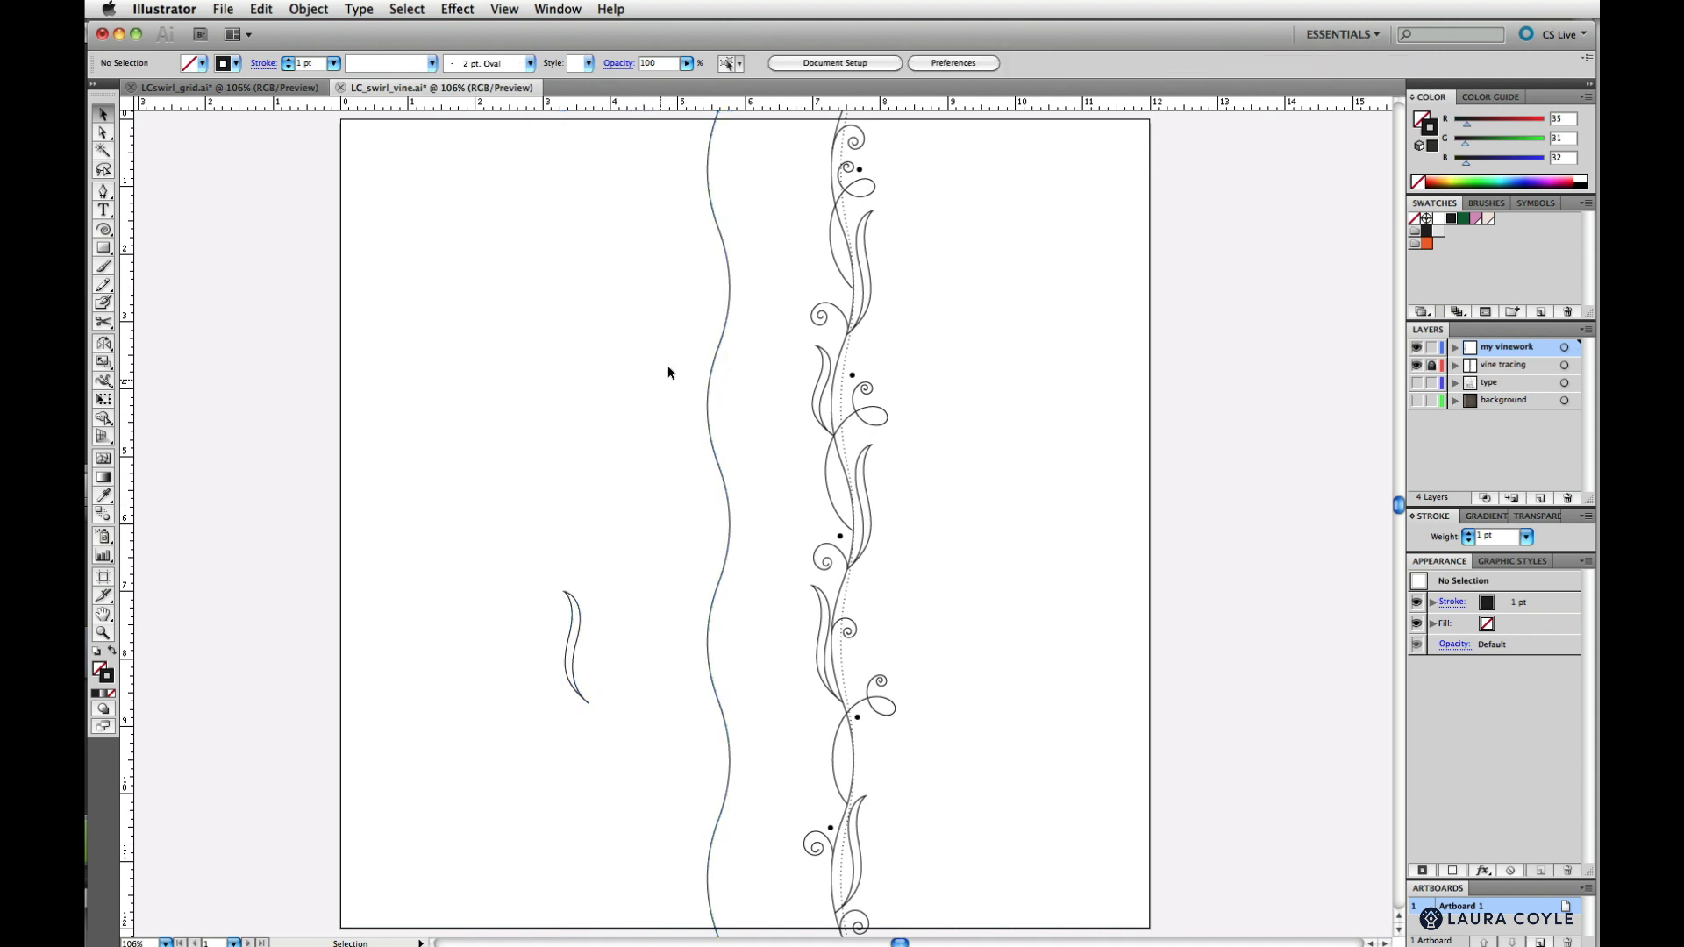
# Move the wavy curve onto the main stem of the vine tracing, with their upper ends aligned
pyautogui.moveTo(783, 150); pyautogui.dragTo(761, 185)
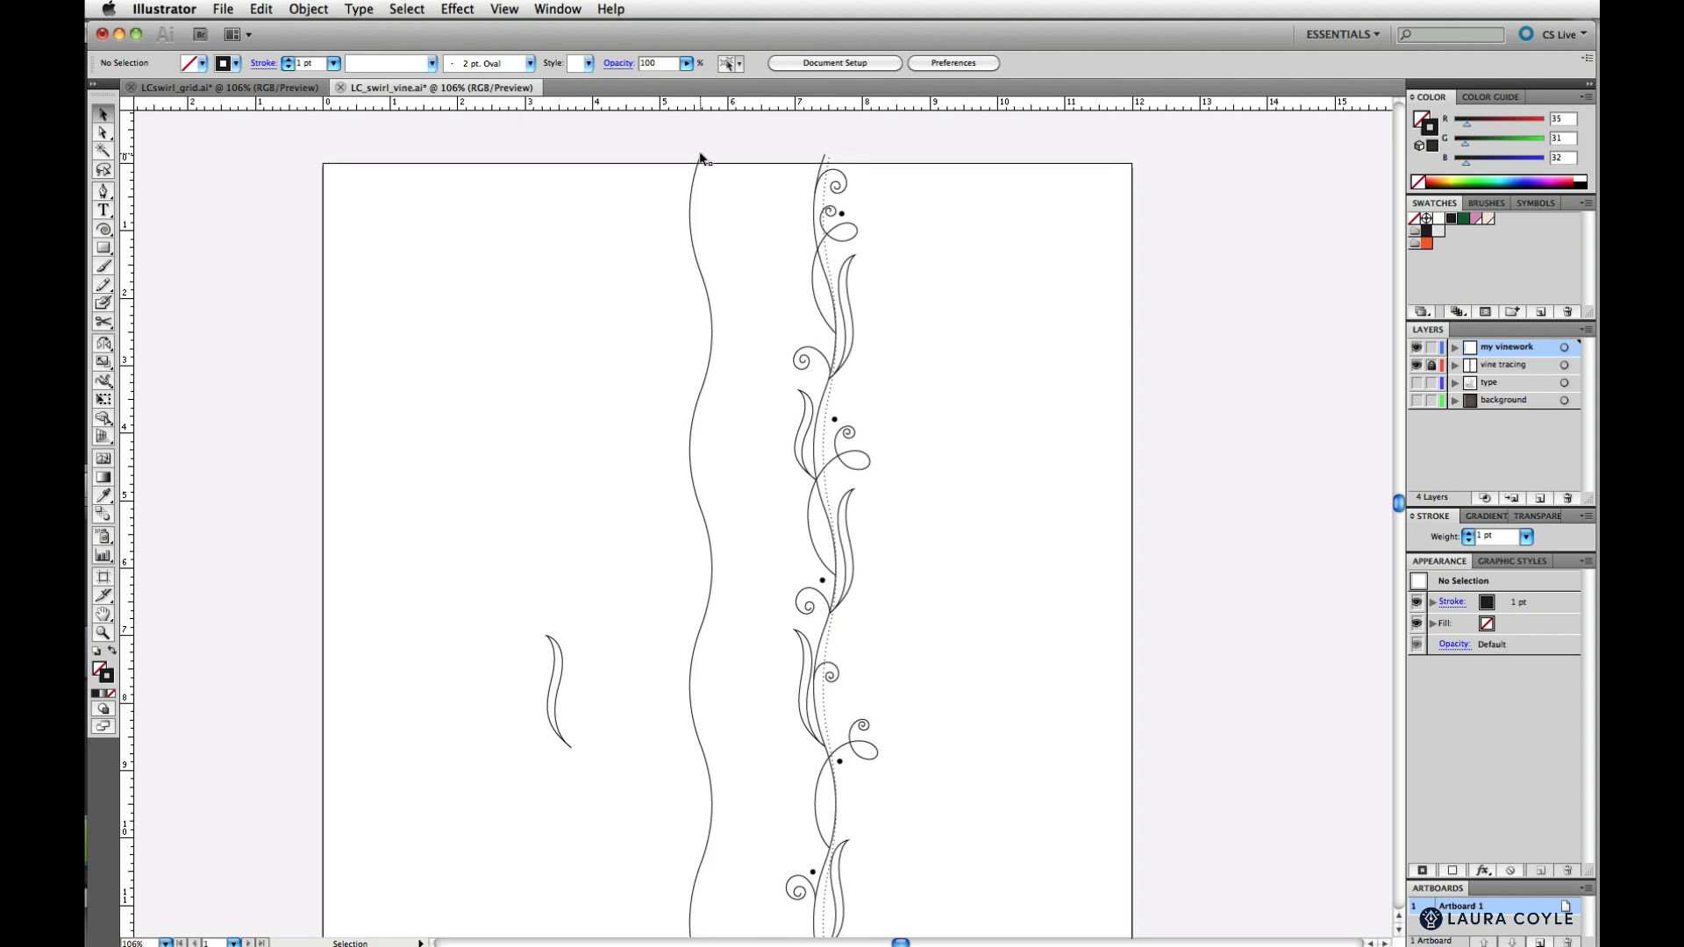
pyautogui.moveTo(700, 158); pyautogui.dragTo(824, 158)
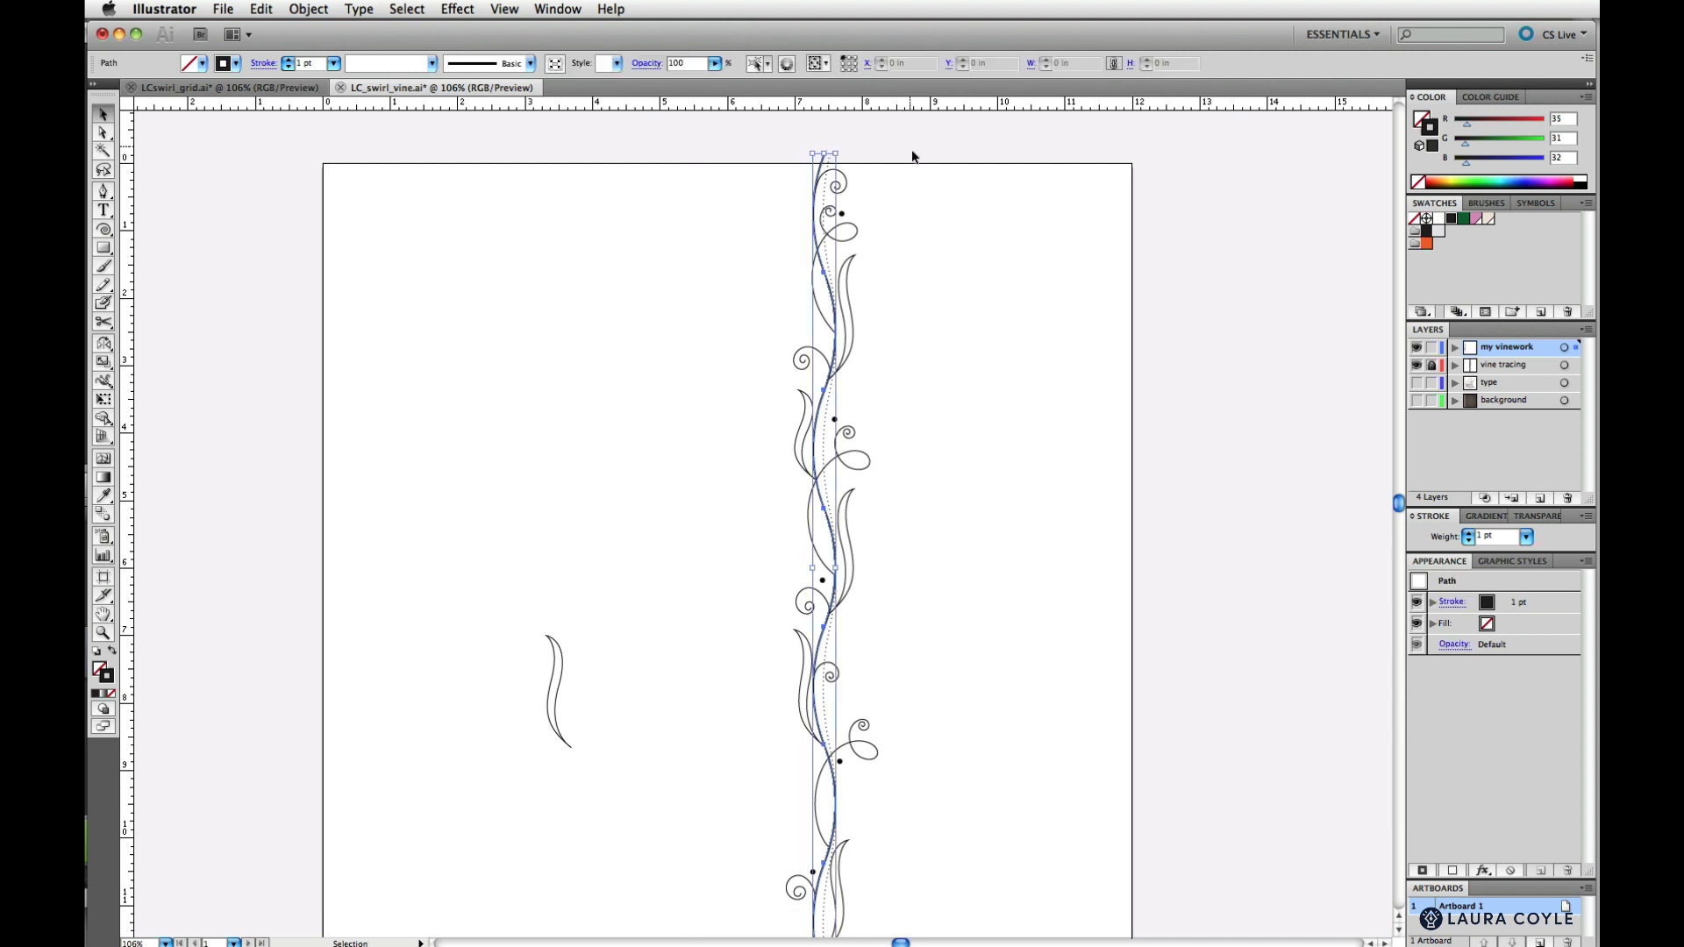
# Move the wavy curve straight left, clear of the vine tracing, to X 4.2532 in
pyautogui.press('Left')
pyautogui.press('Left')
pyautogui.press('Left')
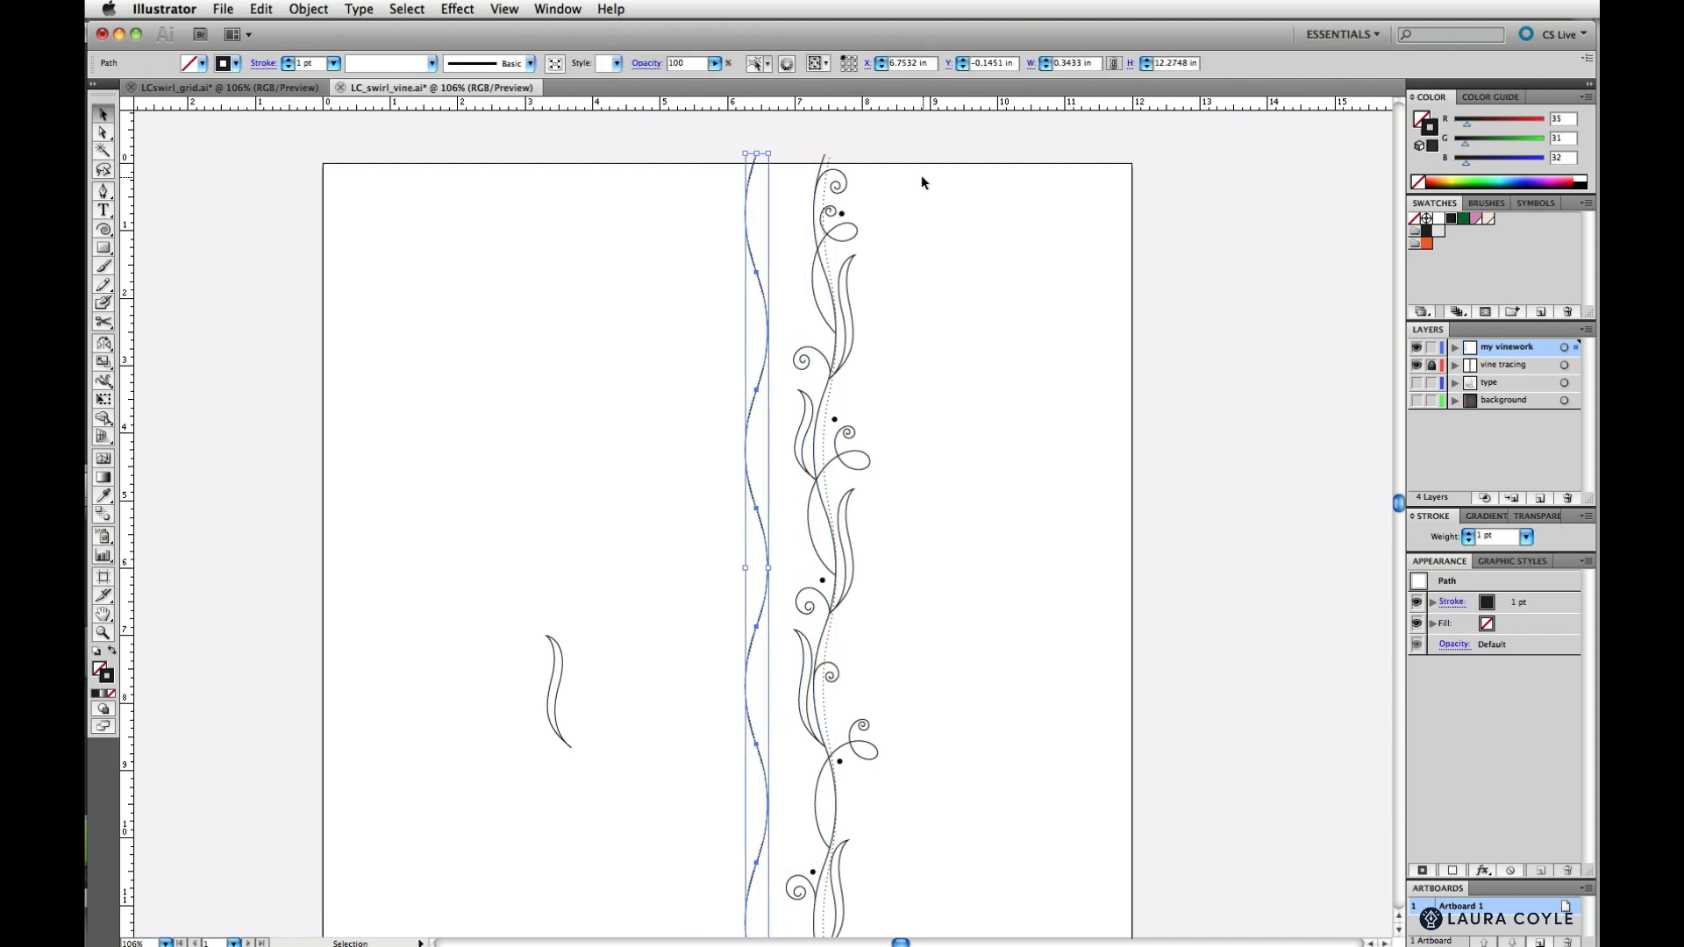
pyautogui.press('Left')
pyautogui.press('Left')
pyautogui.press('Left')
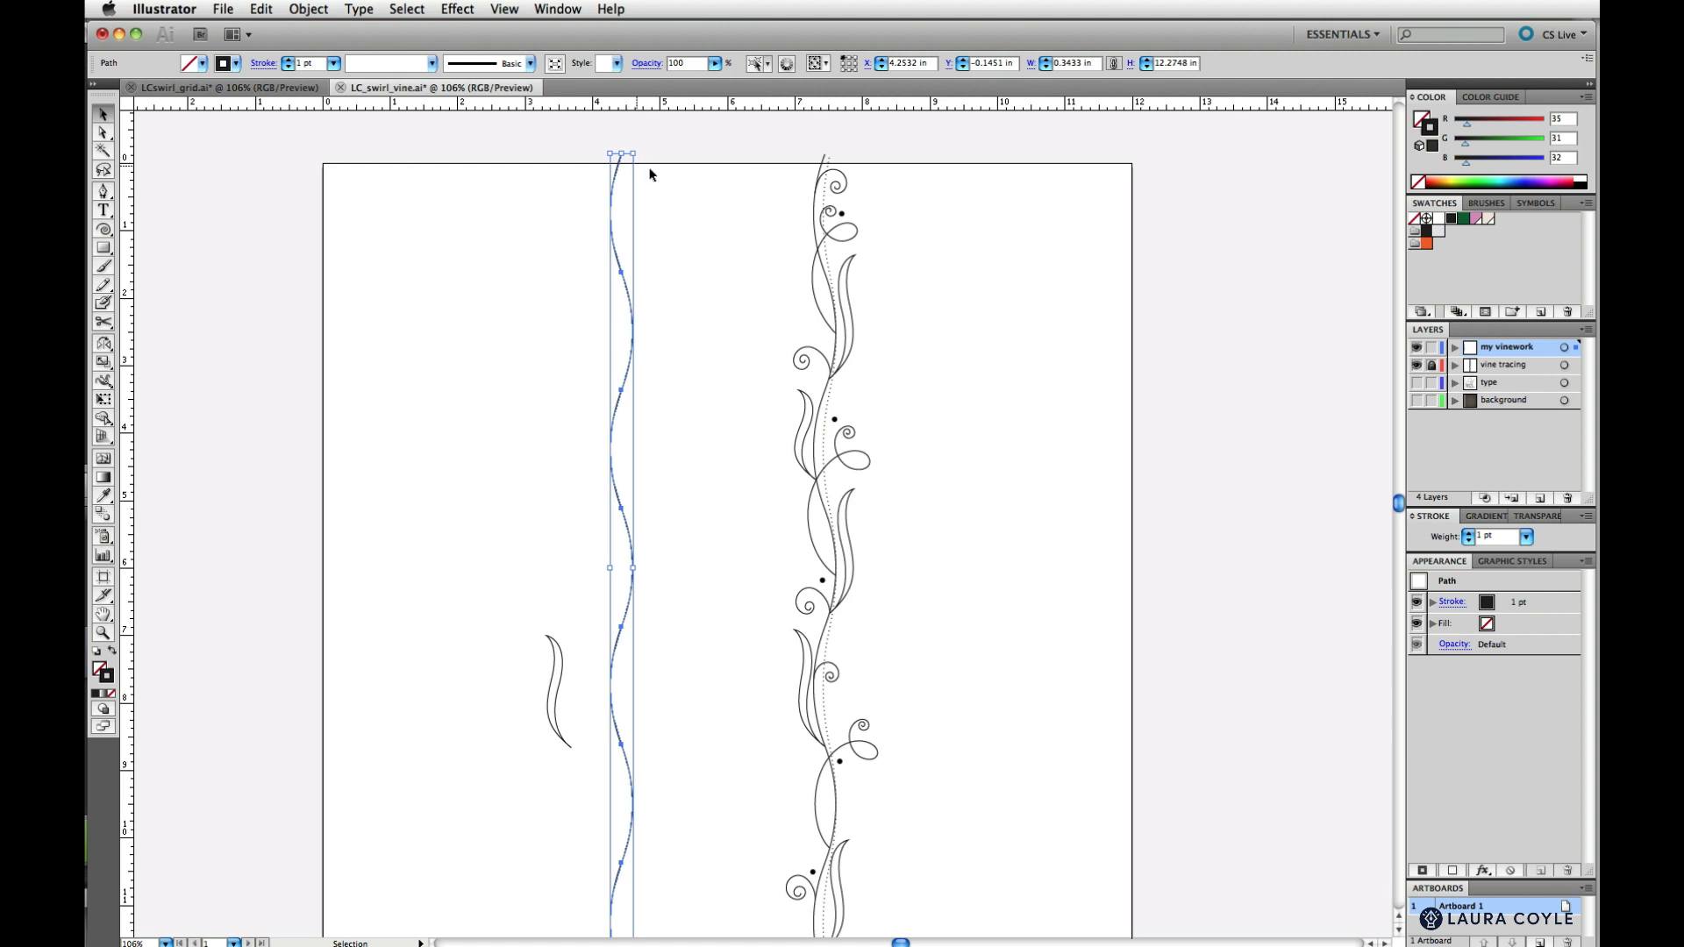
pyautogui.click(728, 283)
pyautogui.moveTo(741, 376); pyautogui.dragTo(737, 327)
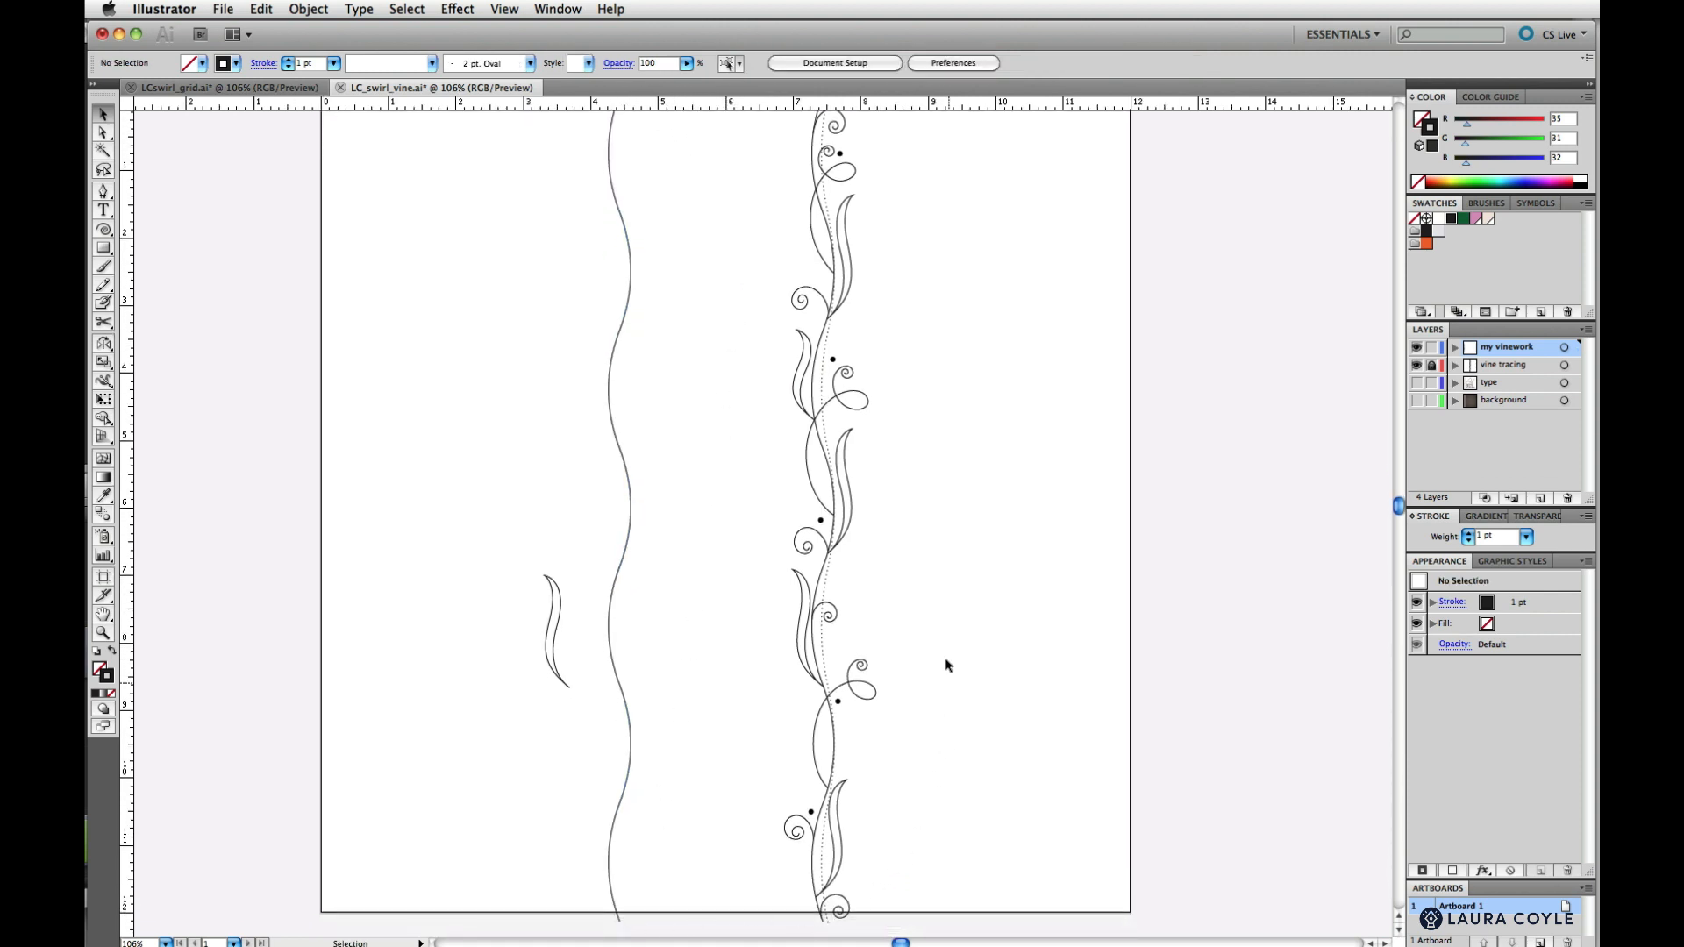
pyautogui.moveTo(937, 260); pyautogui.dragTo(940, 281)
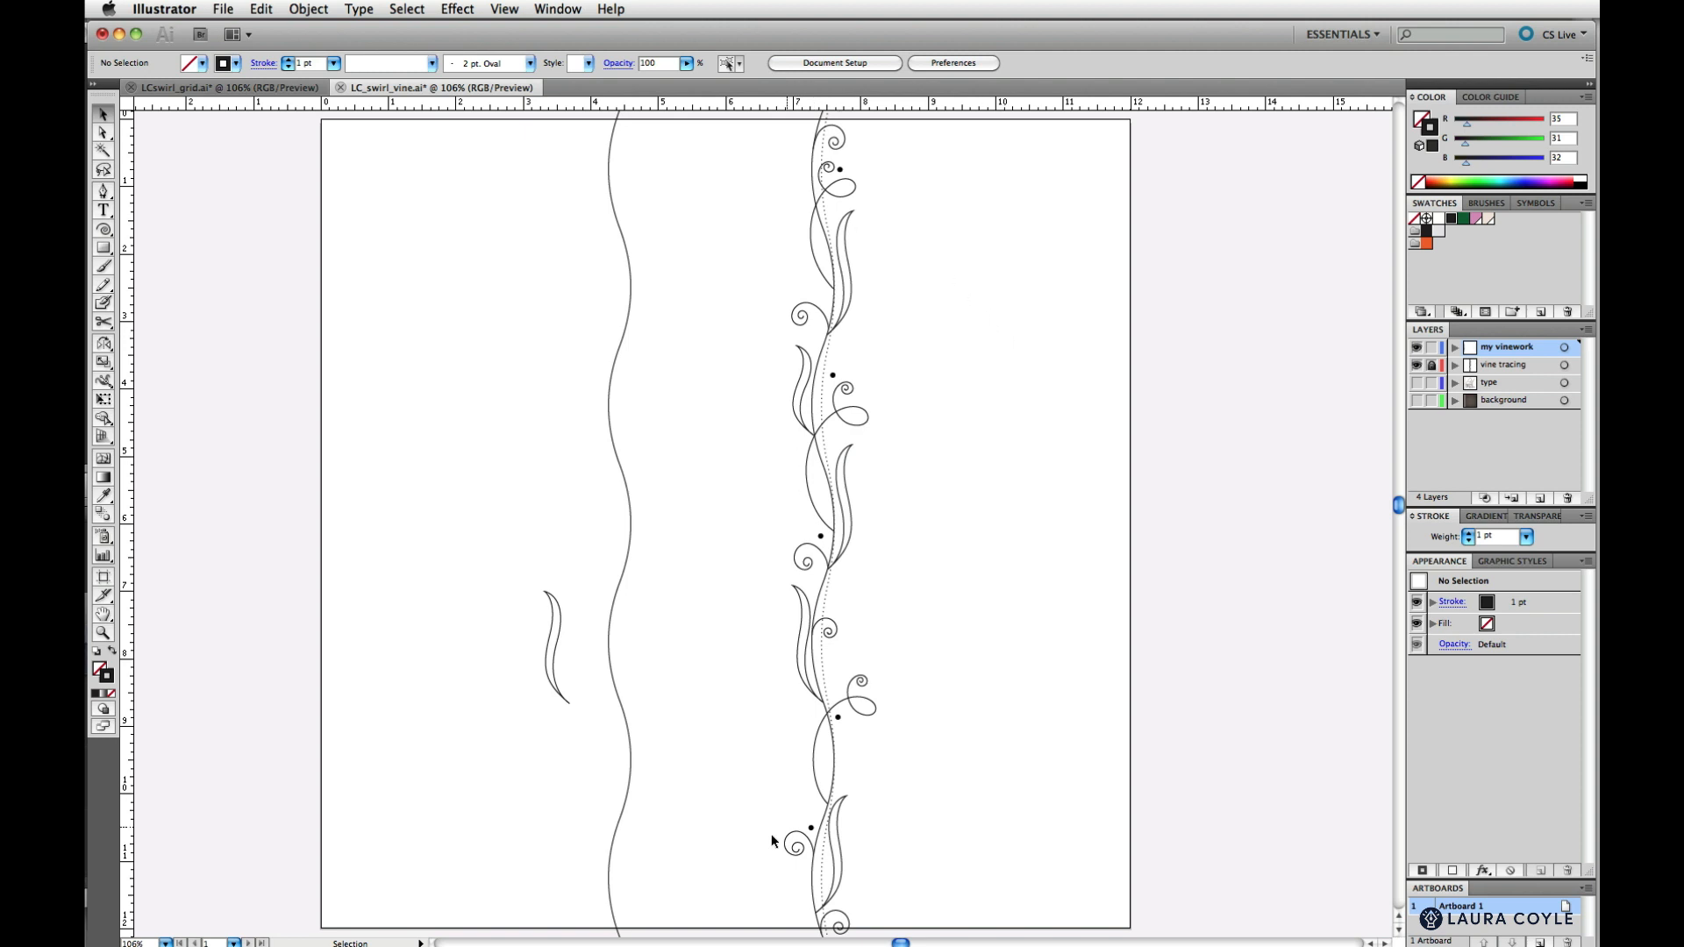
# Place the leaf along the left side of the wavy curve, rotated so that its base meets the stem
pyautogui.moveTo(561, 692)
pyautogui.mouseDown()
pyautogui.moveTo(602, 703)
pyautogui.moveTo(694, 682)
pyautogui.mouseUp()
pyautogui.press('e')
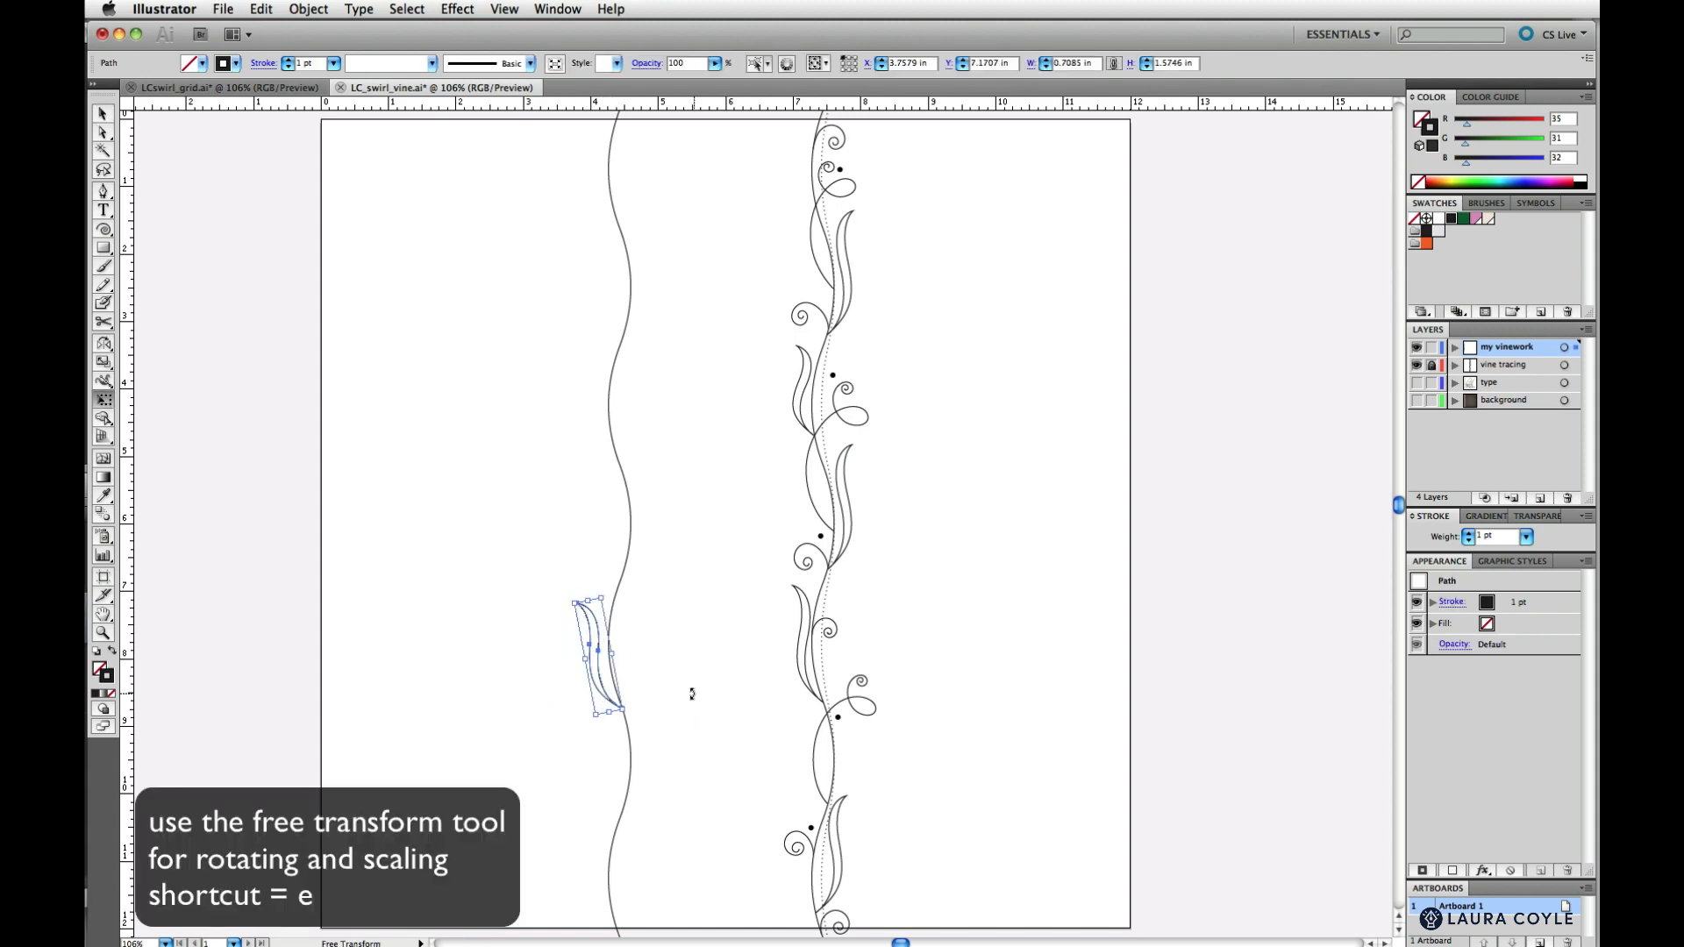
pyautogui.press('v')
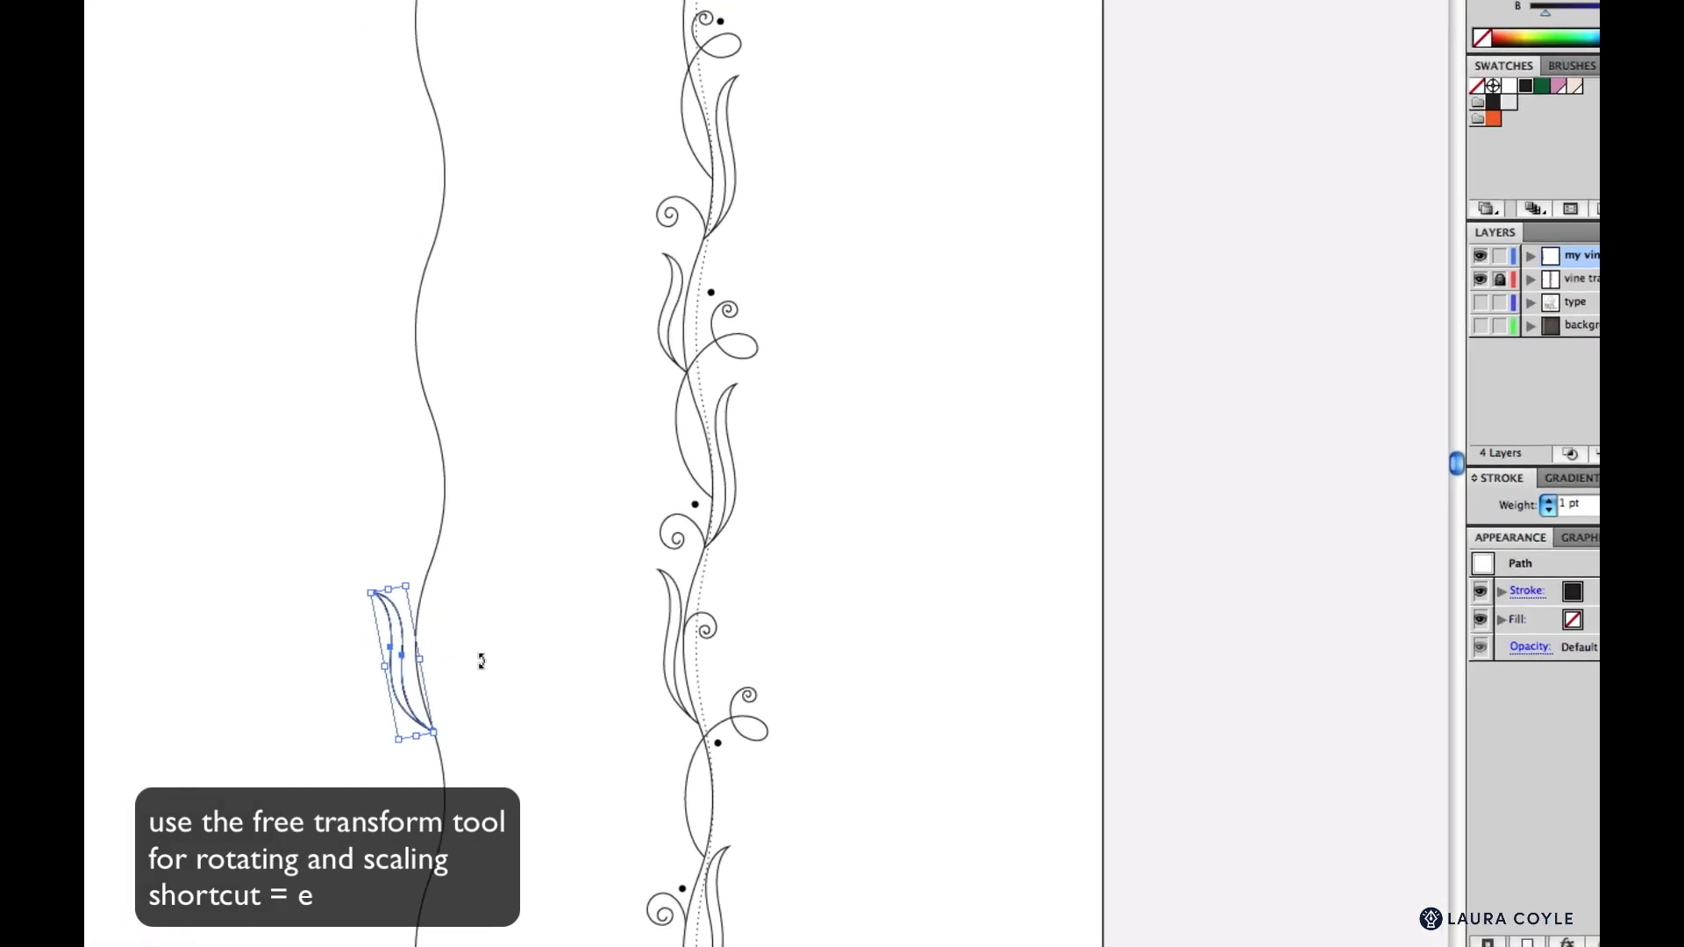
# Duplicate the leaf straight up to the stem's next left bend, shrink the copy, and slightly lengthen the original leaf
pyautogui.hotkey('alt', 'shift', 'Up')
pyautogui.hotkey('shift', 'Up')
pyautogui.hotkey('shift', 'Up')
pyautogui.hotkey('shift', 'Up')
pyautogui.hotkey('shift', 'Up')
pyautogui.hotkey('shift', 'Up')
pyautogui.hotkey('shift', 'Up')
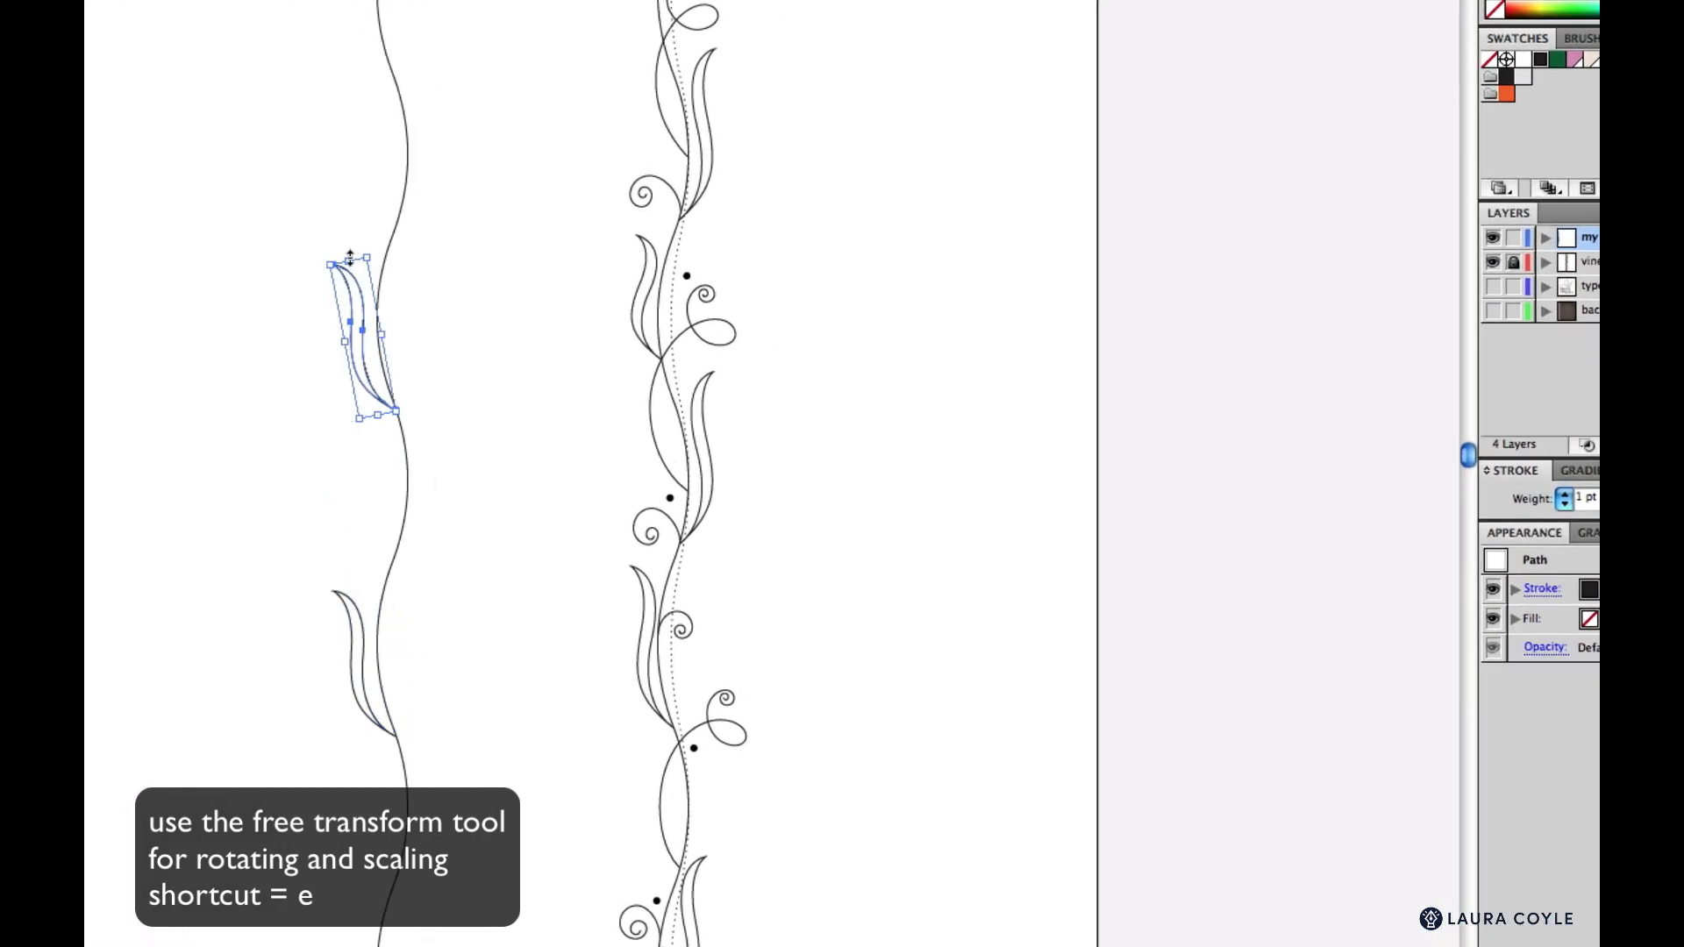
pyautogui.moveTo(349, 261); pyautogui.dragTo(353, 268)
pyautogui.moveTo(339, 701); pyautogui.dragTo(373, 716)
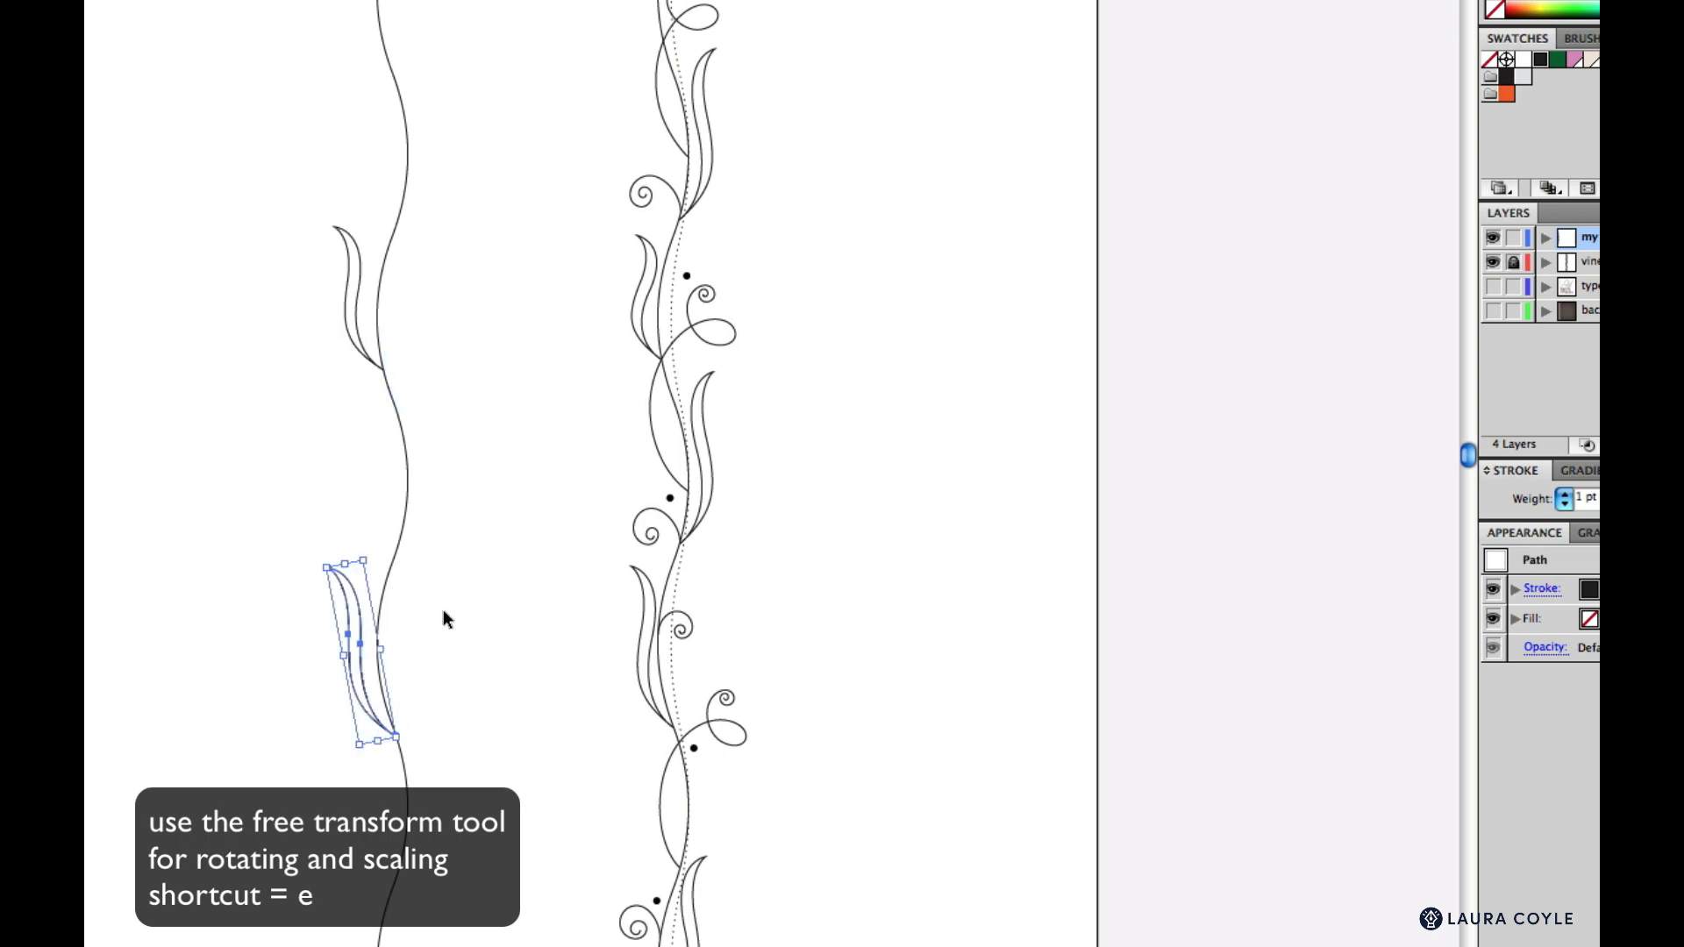
# Add mirrored leaf copies along the right side of the stem at its lower, middle and upper bends, matching the tracing
pyautogui.press('a')
pyautogui.press('e')
pyautogui.moveTo(329, 652); pyautogui.dragTo(487, 687)
pyautogui.moveTo(459, 458); pyautogui.dragTo(443, 457)
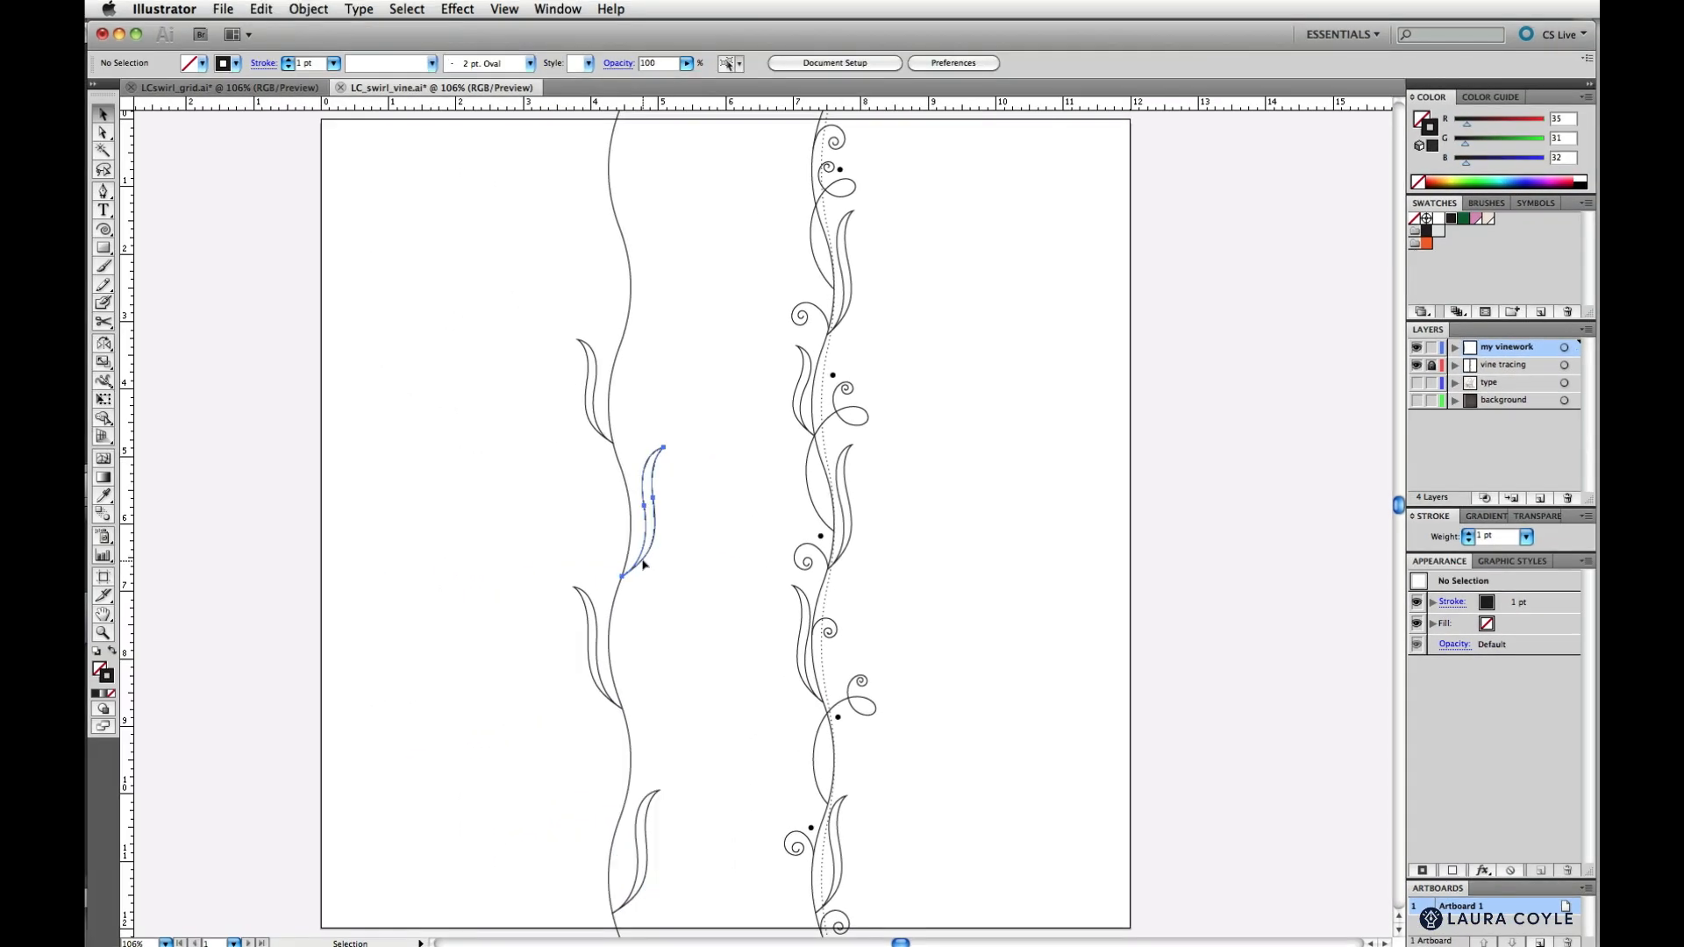
pyautogui.moveTo(641, 567); pyautogui.dragTo(642, 342)
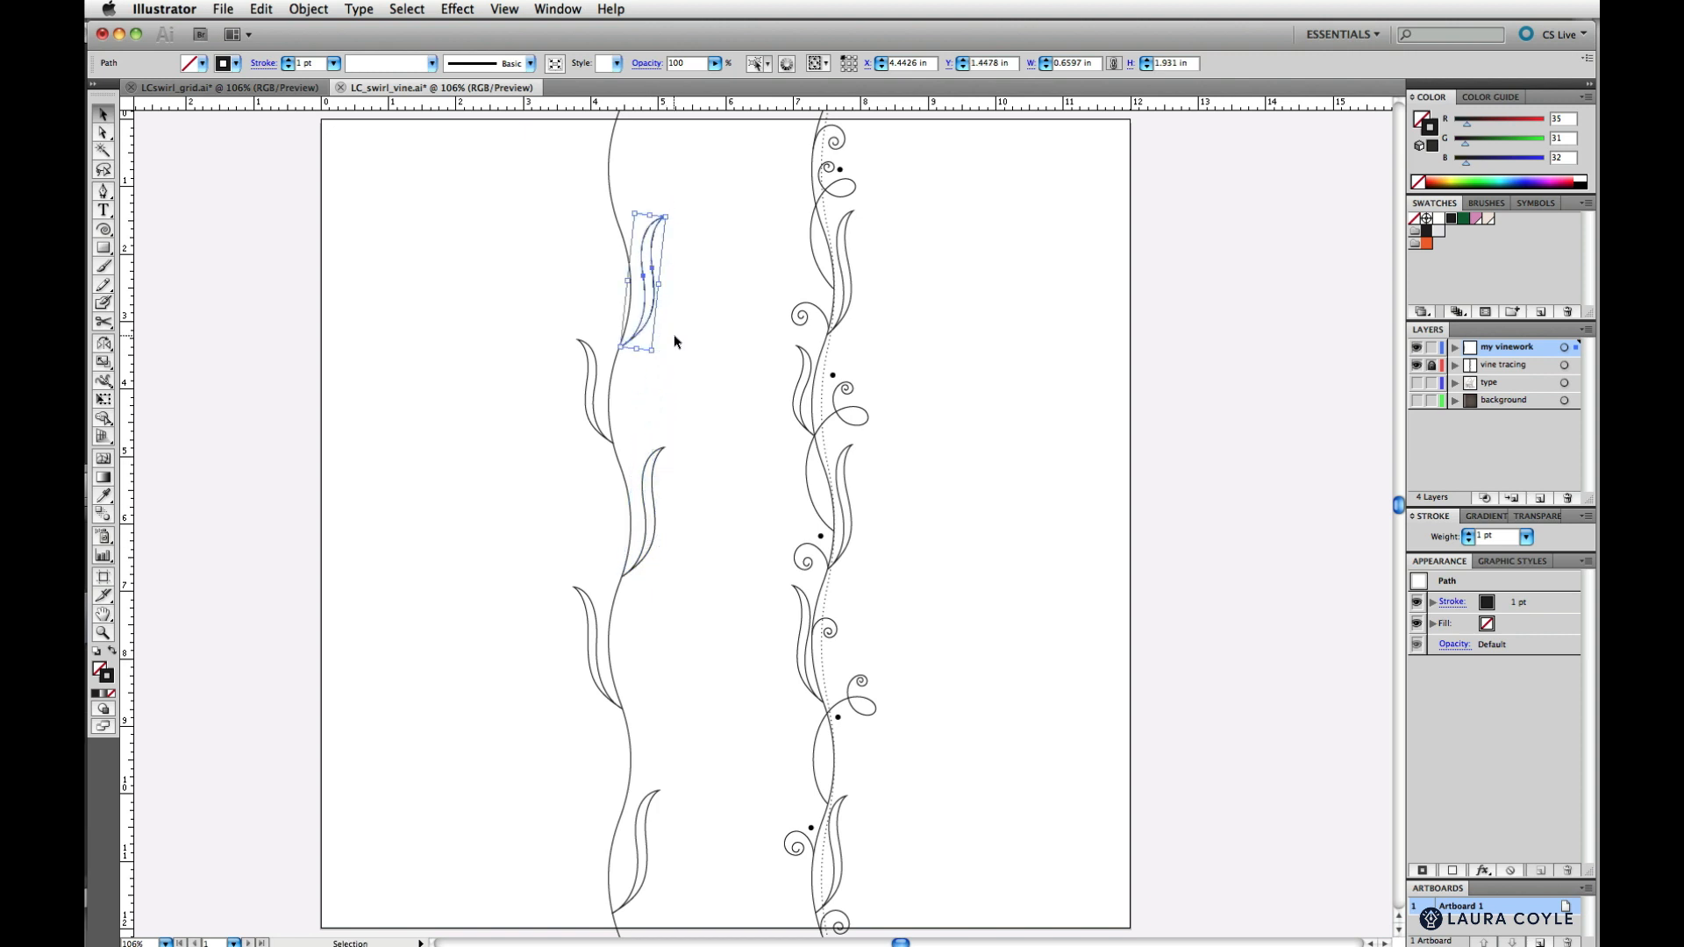
pyautogui.click(711, 412)
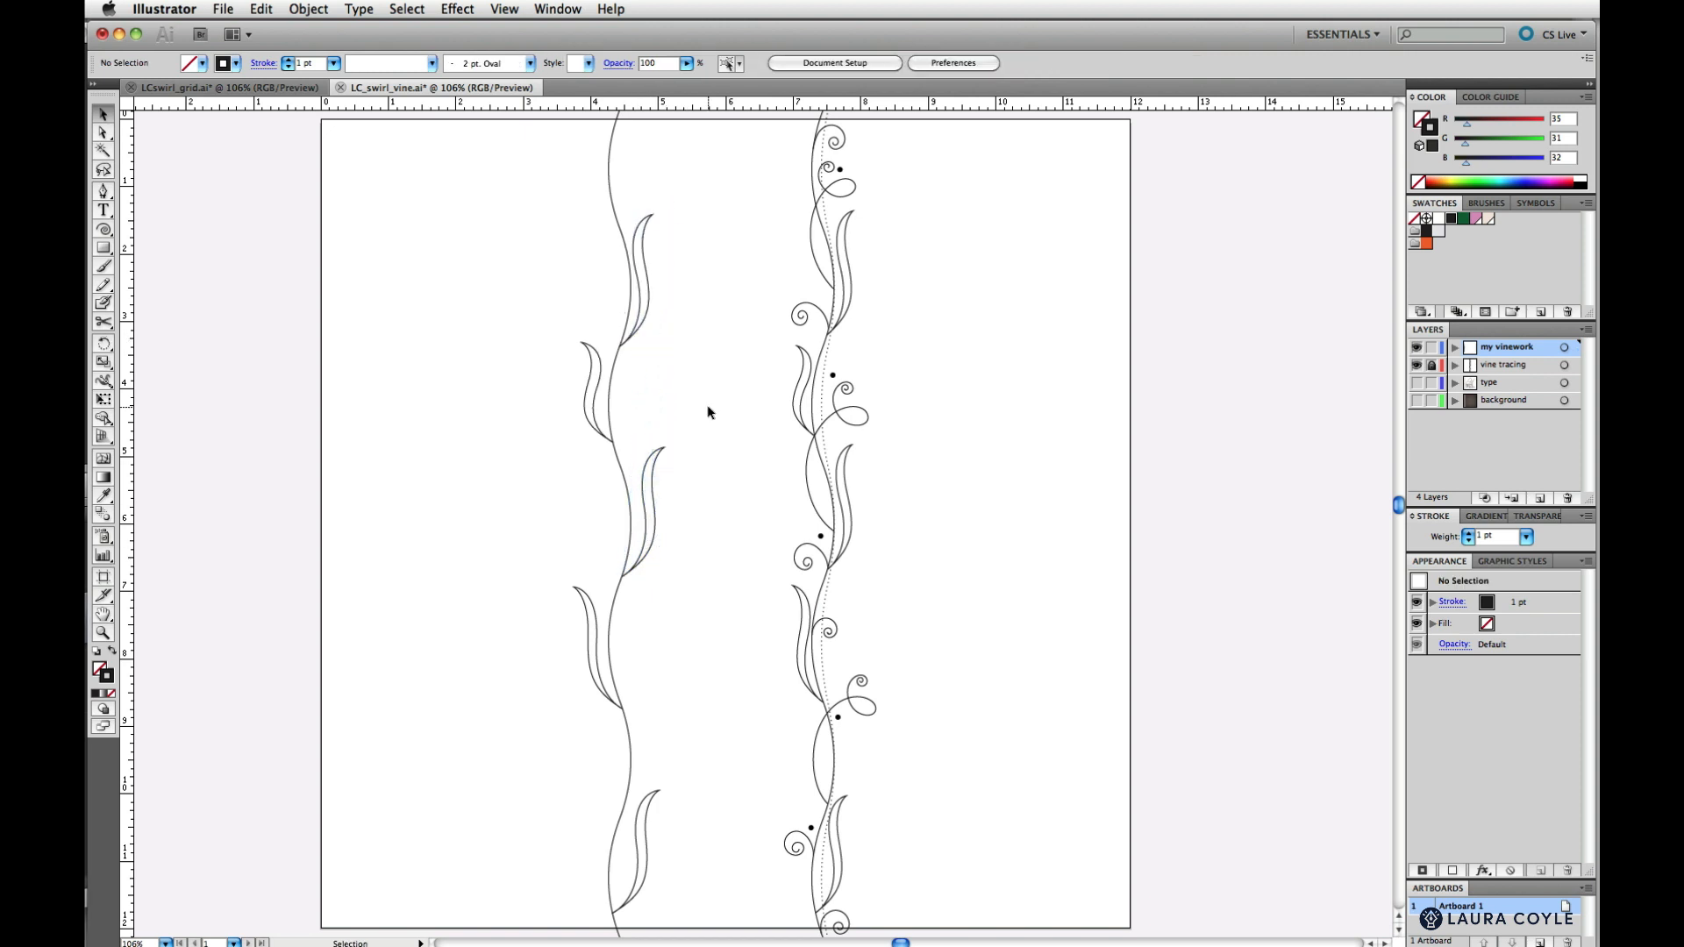
# Create a spiral beside the middle of the new vine with a 0.3 in radius, 75% decay, 8 segments and the second style
pyautogui.press('z')
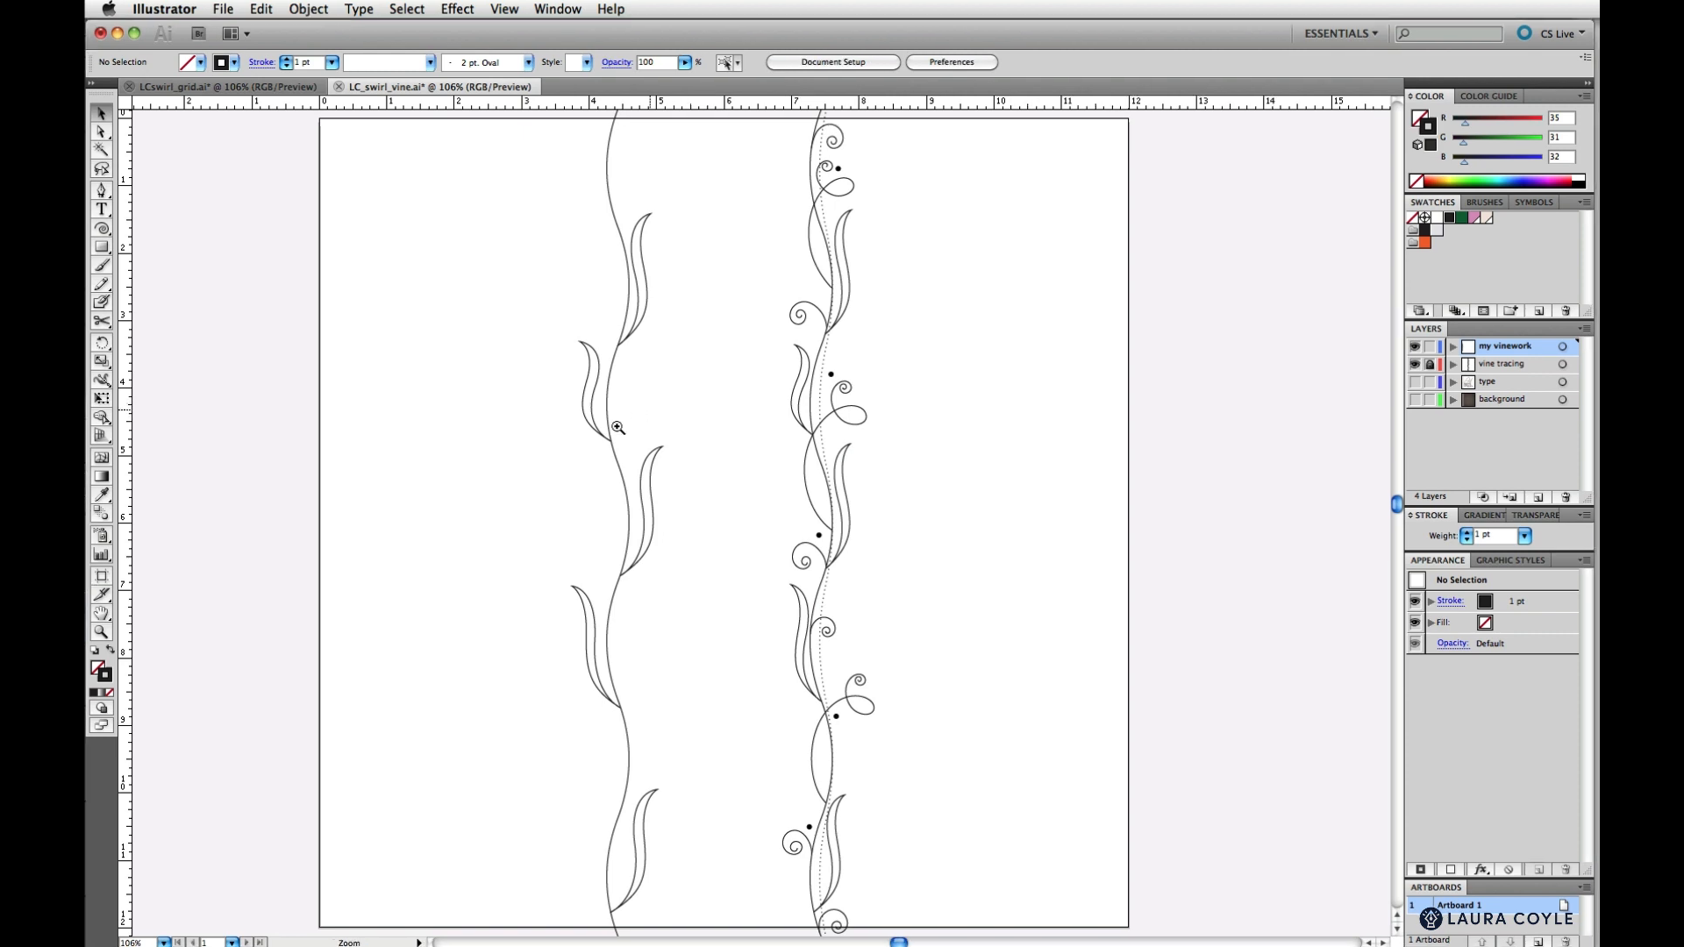
pyautogui.moveTo(462, 415); pyautogui.dragTo(989, 760)
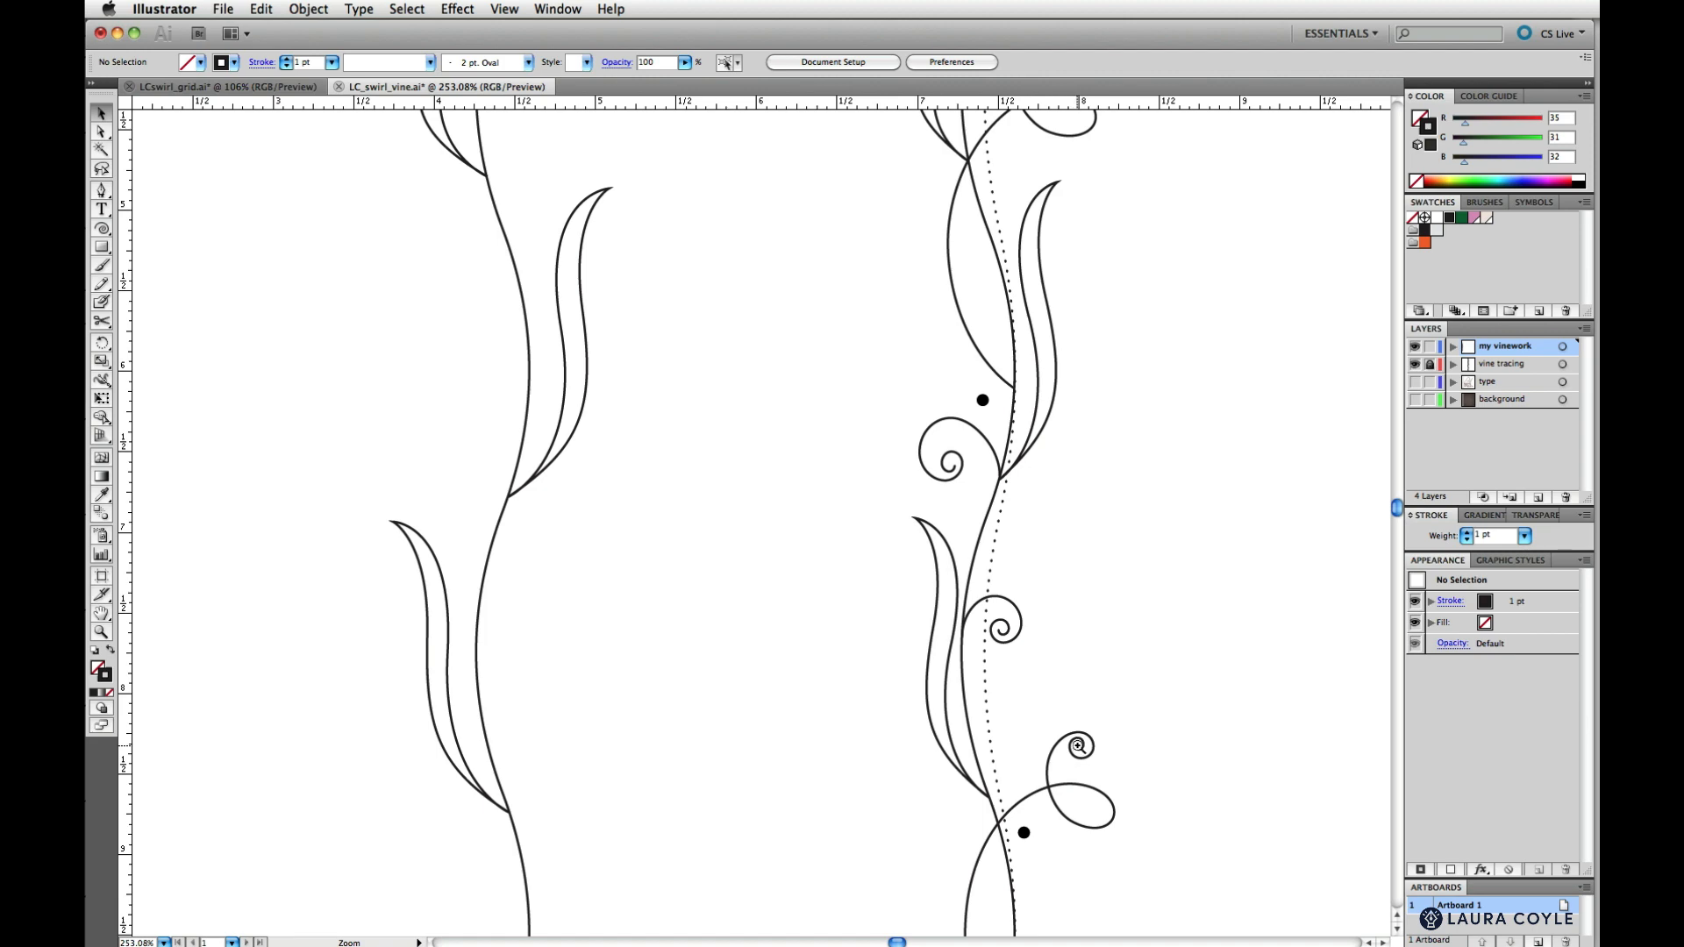
pyautogui.press('v')
pyautogui.click(100, 230)
pyautogui.click(639, 614)
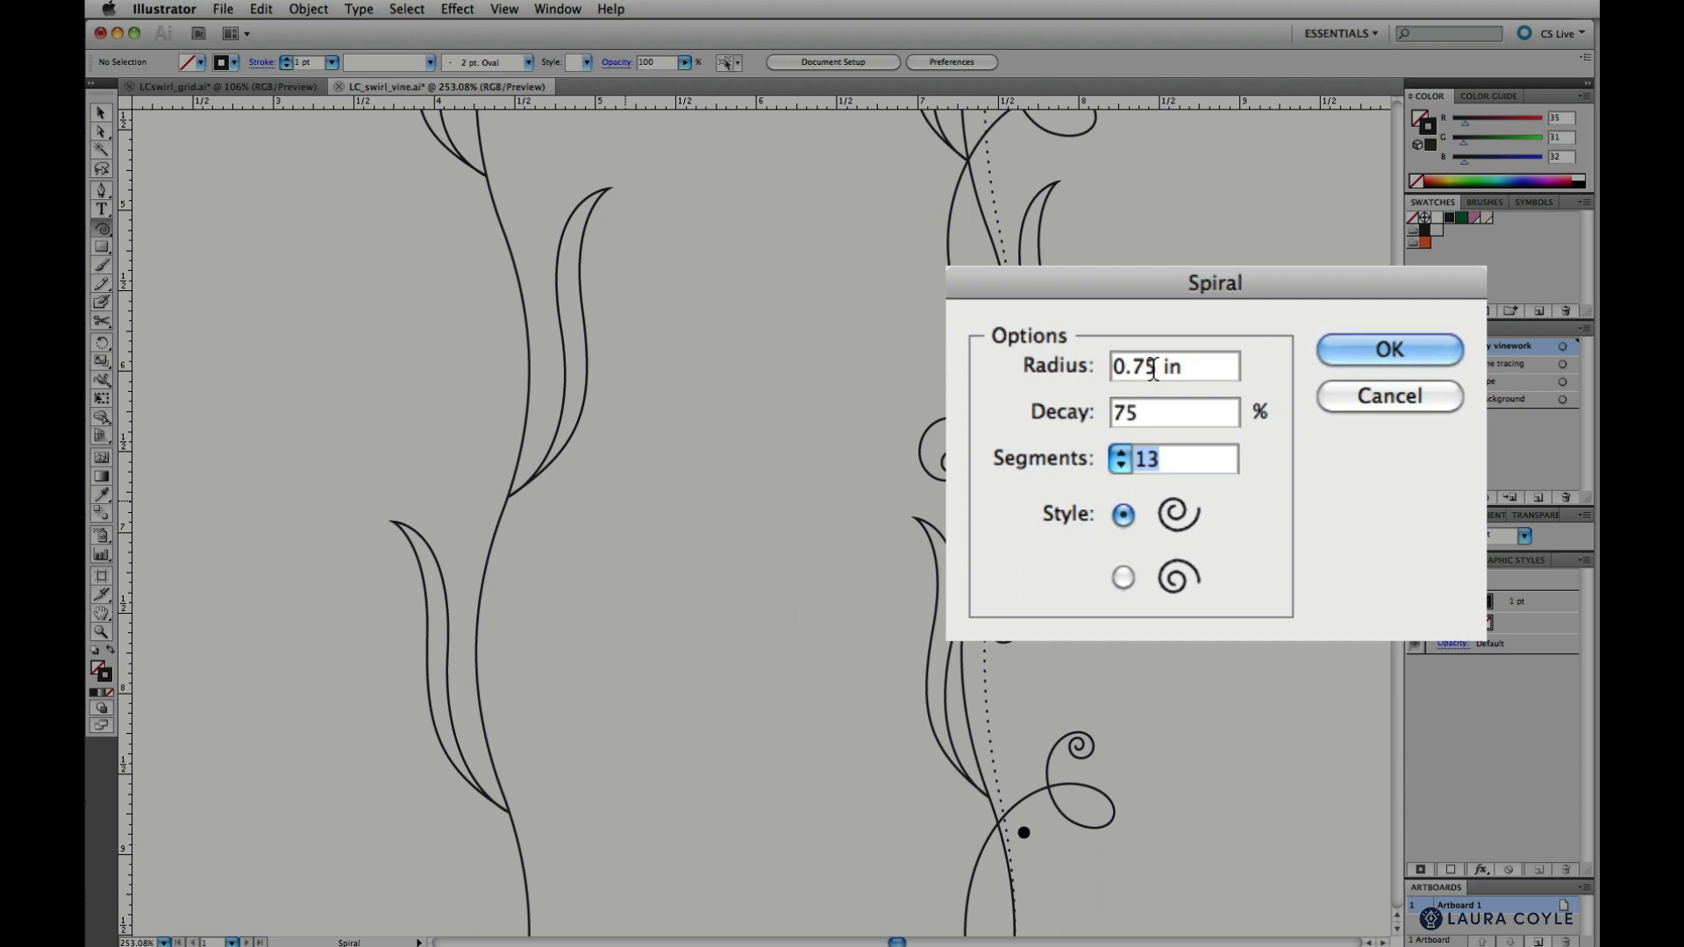
pyautogui.moveTo(1158, 367); pyautogui.dragTo(1130, 366)
pyautogui.write('3')
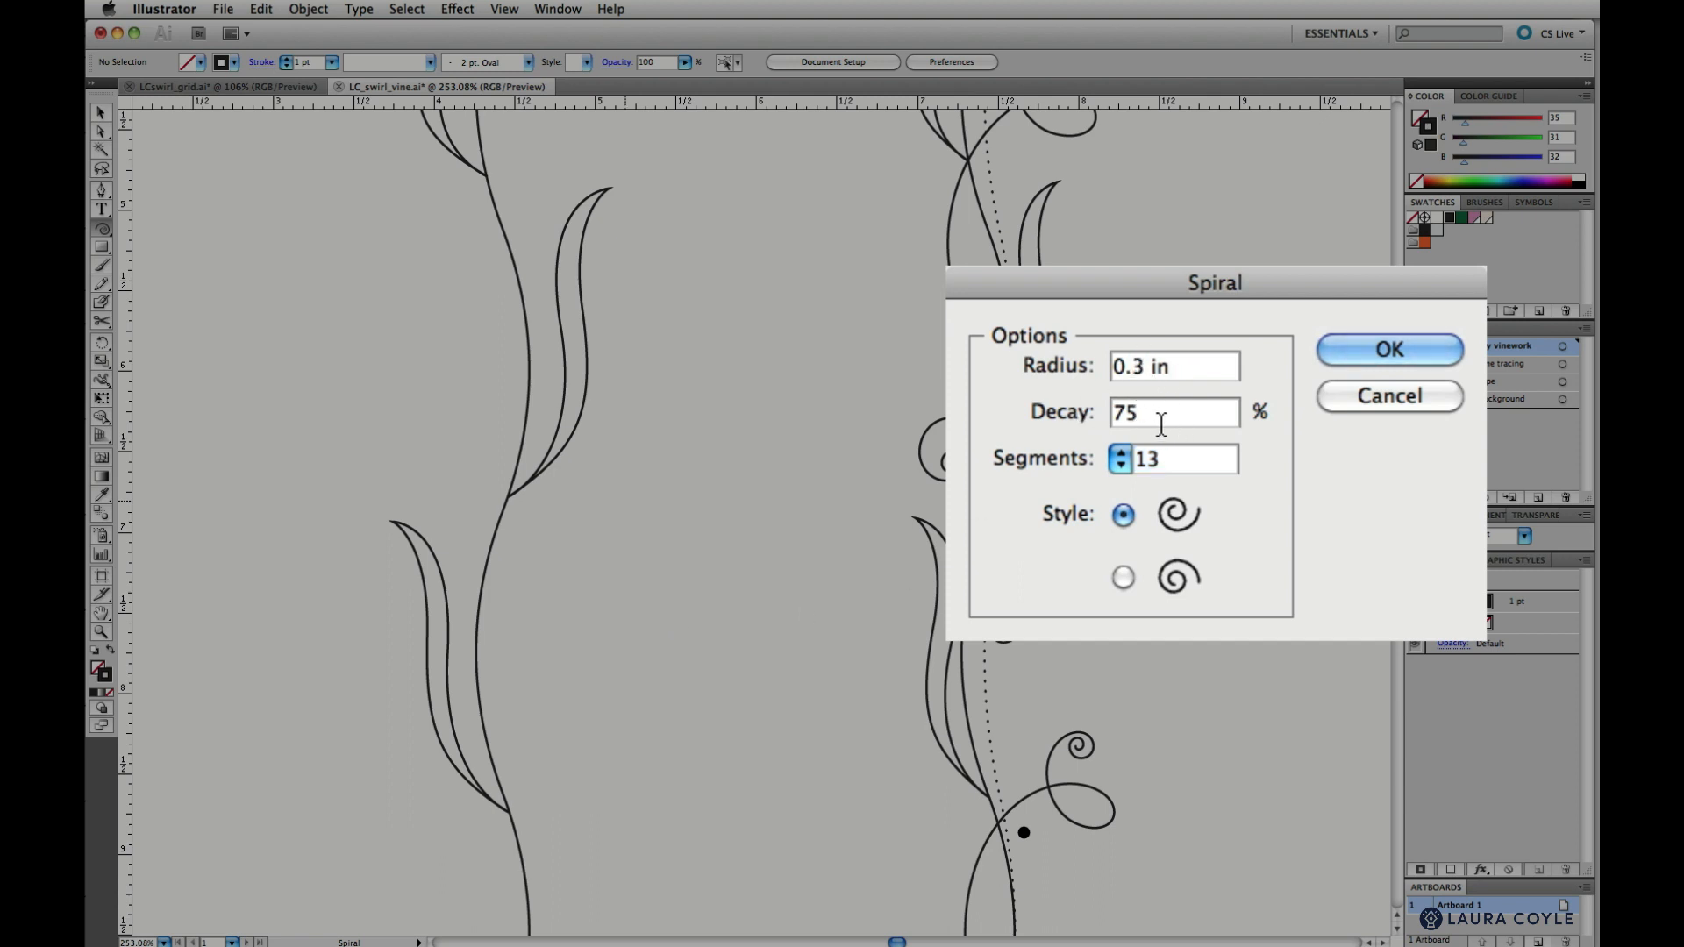
pyautogui.click(1120, 466)
pyautogui.click(1119, 466)
pyautogui.click(1120, 465)
pyautogui.click(1119, 465)
pyautogui.click(1119, 466)
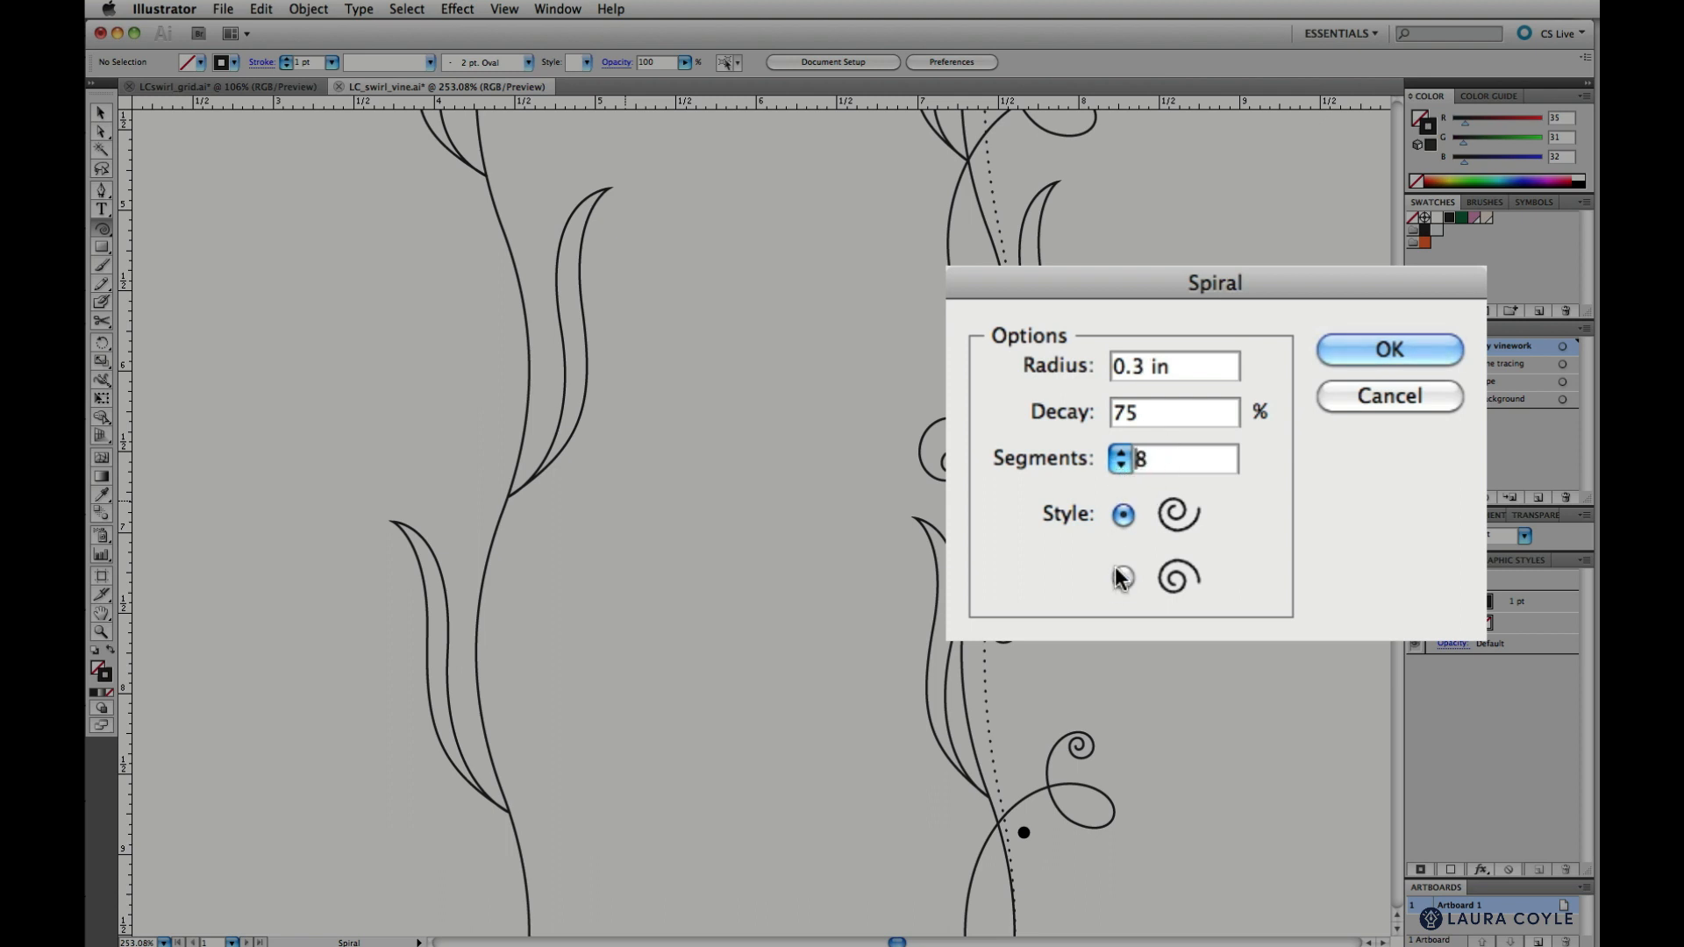
pyautogui.click(1123, 578)
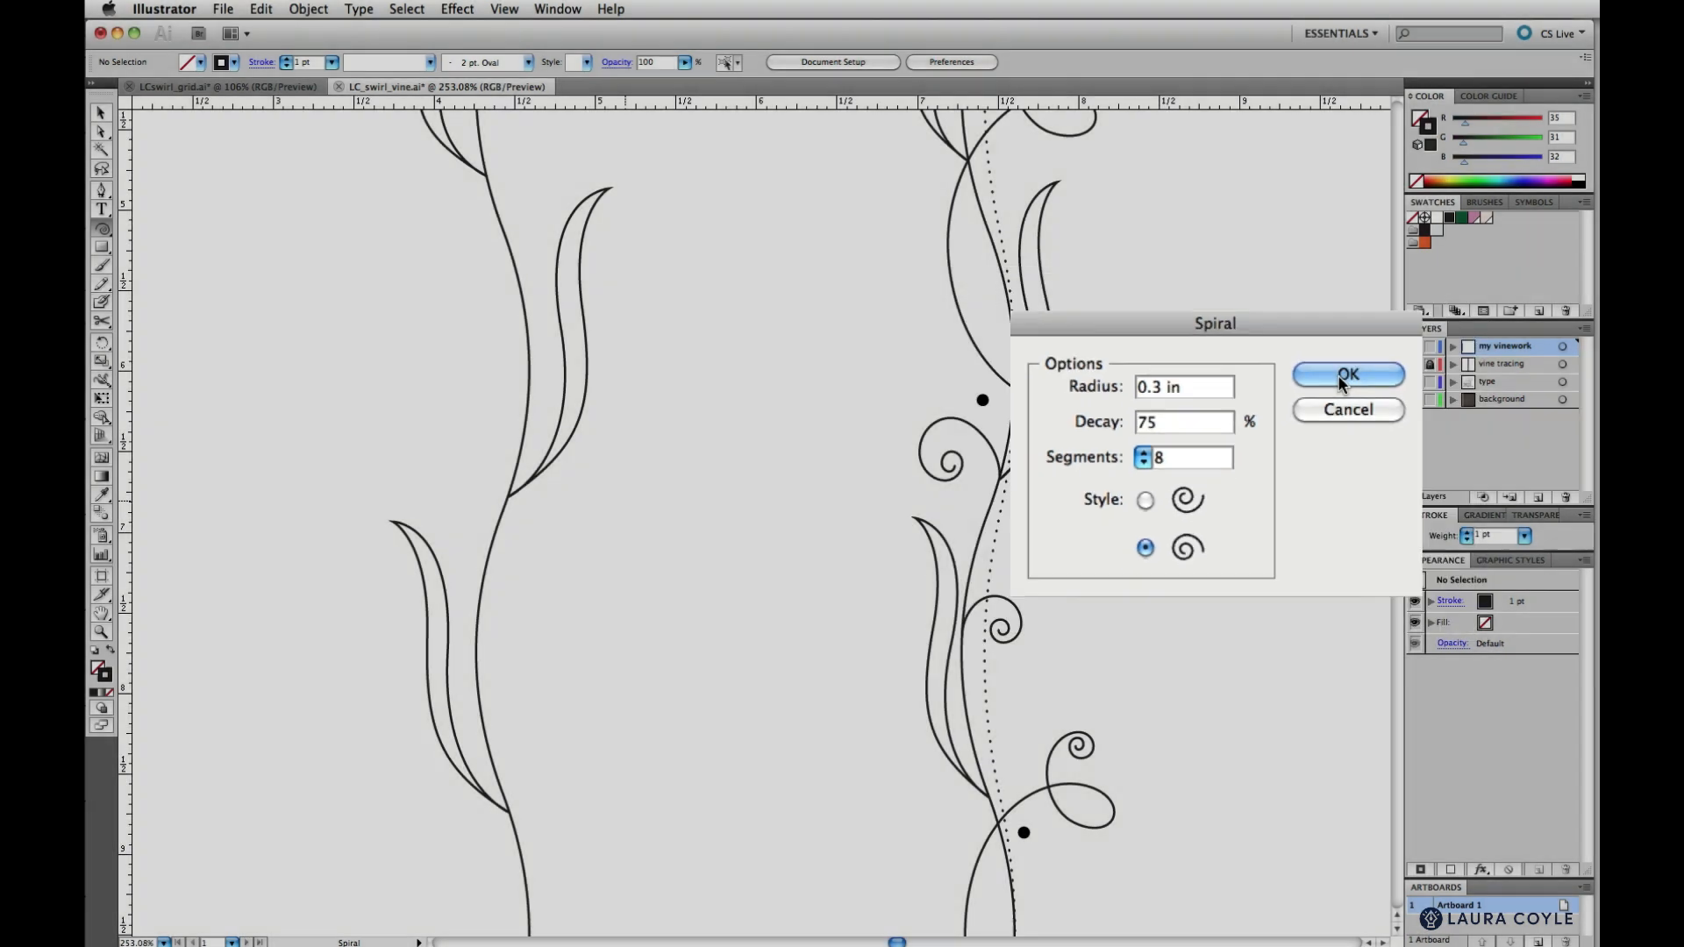
pyautogui.click(1339, 375)
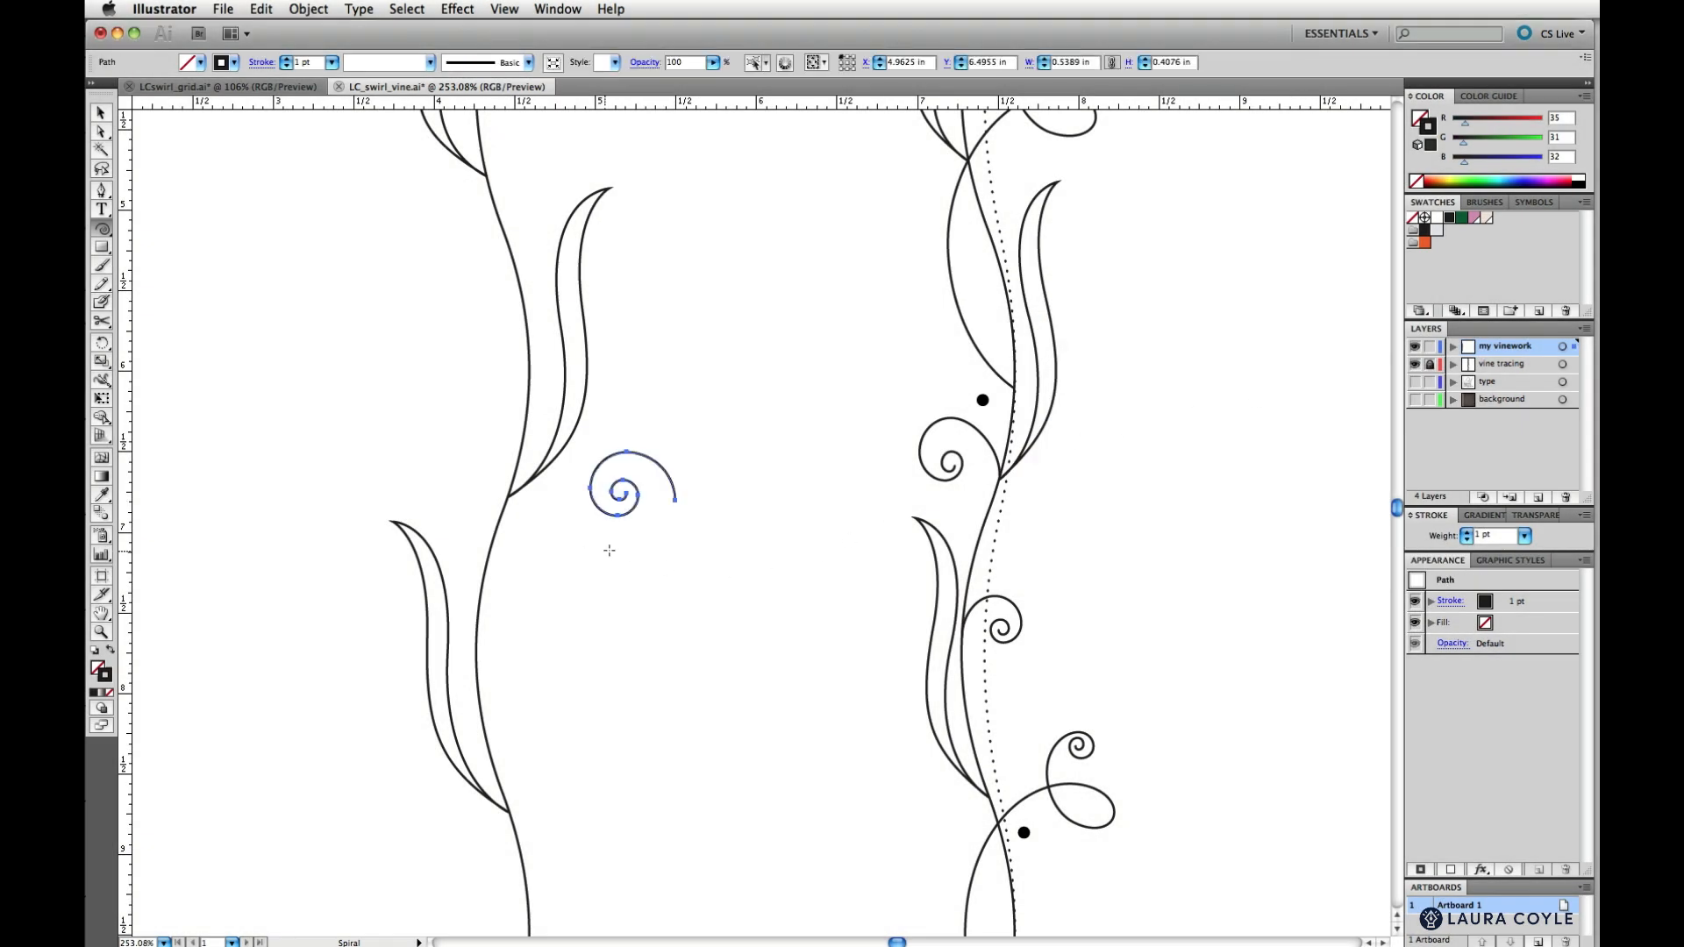
# Attach the spiral's outer end to the stem at the middle right leaf's base, and place a spare copy above and left of it
pyautogui.press('v')
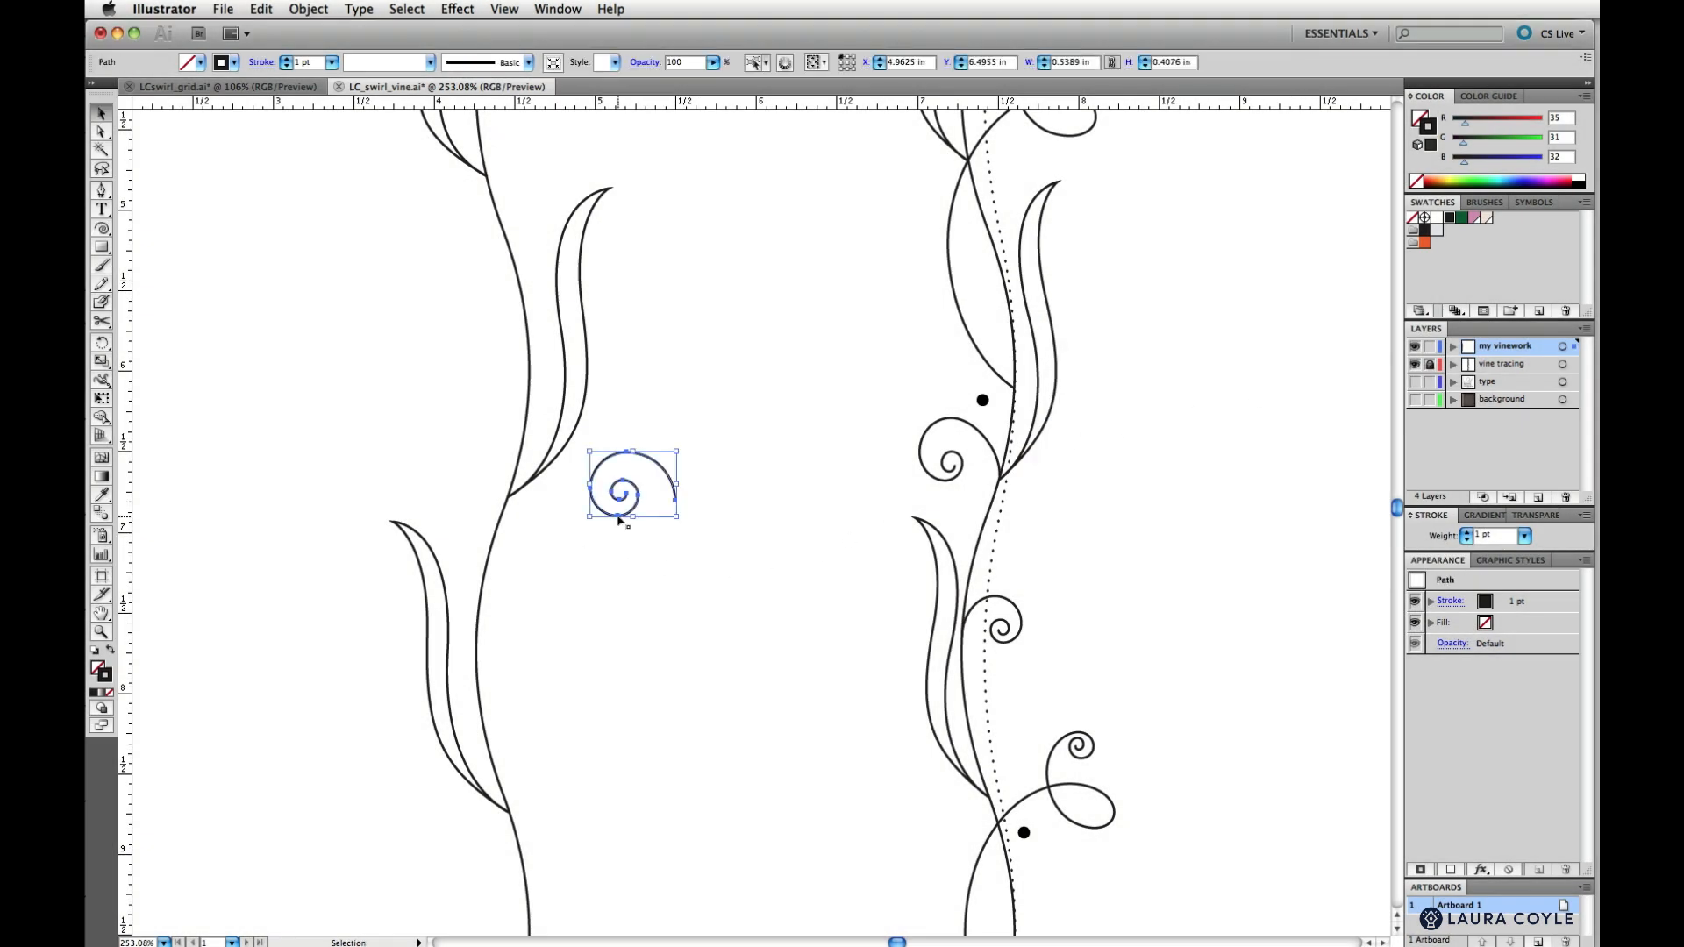
pyautogui.moveTo(620, 516); pyautogui.dragTo(453, 516)
pyautogui.click(519, 501)
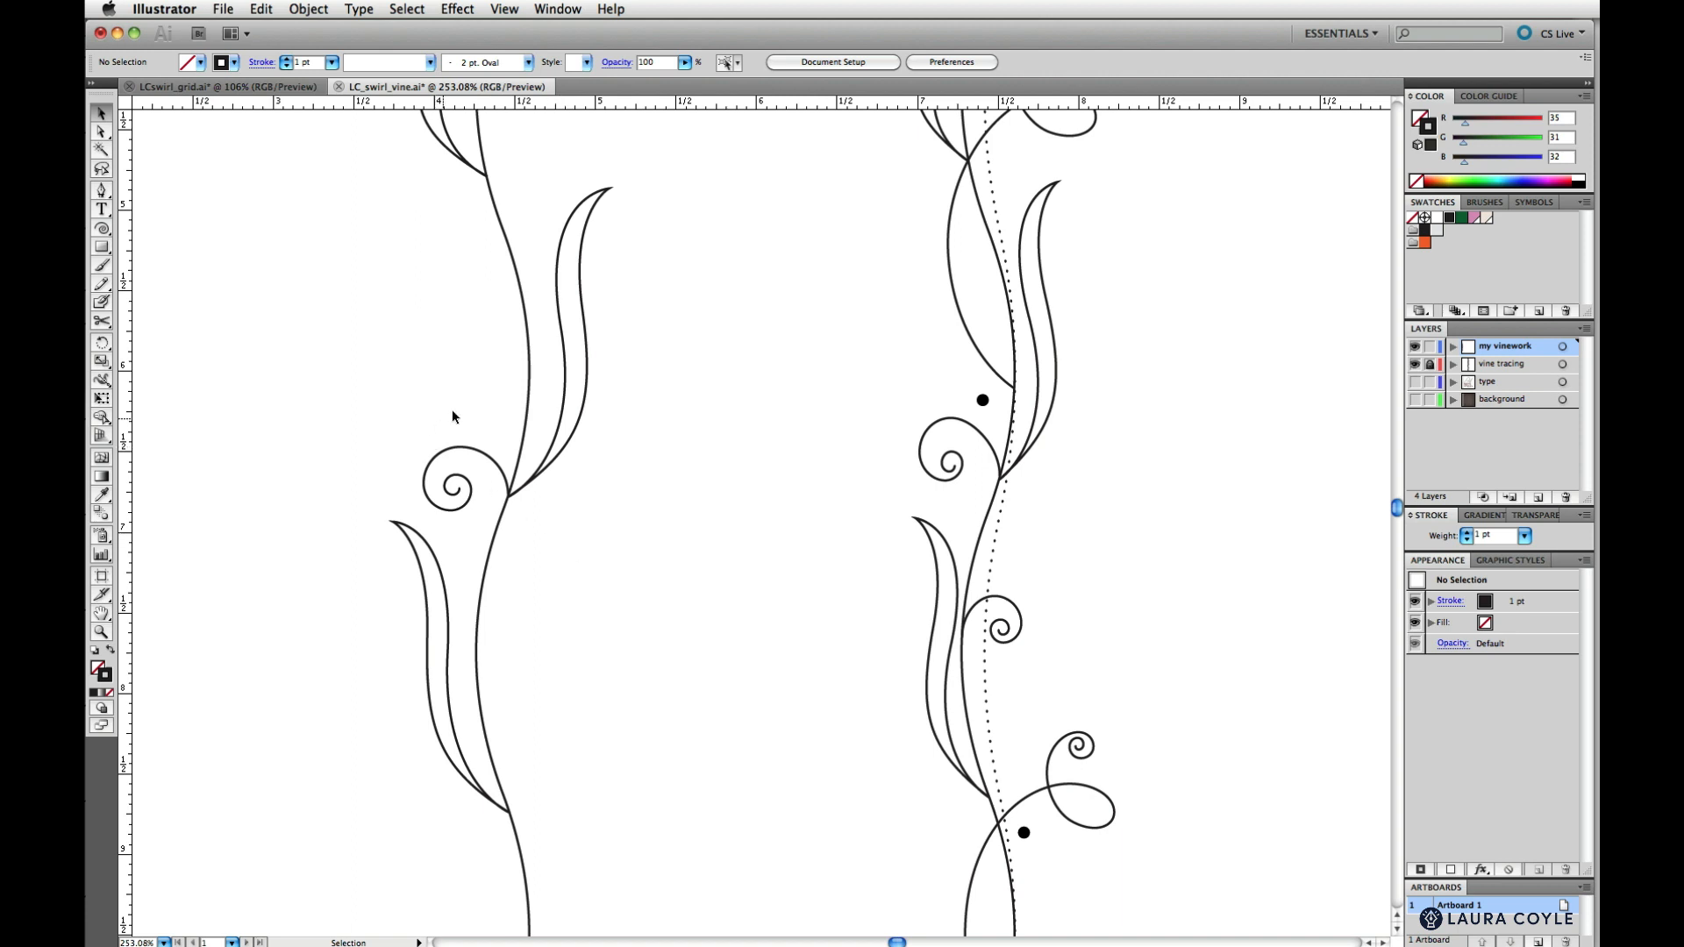
pyautogui.moveTo(458, 451); pyautogui.dragTo(366, 319)
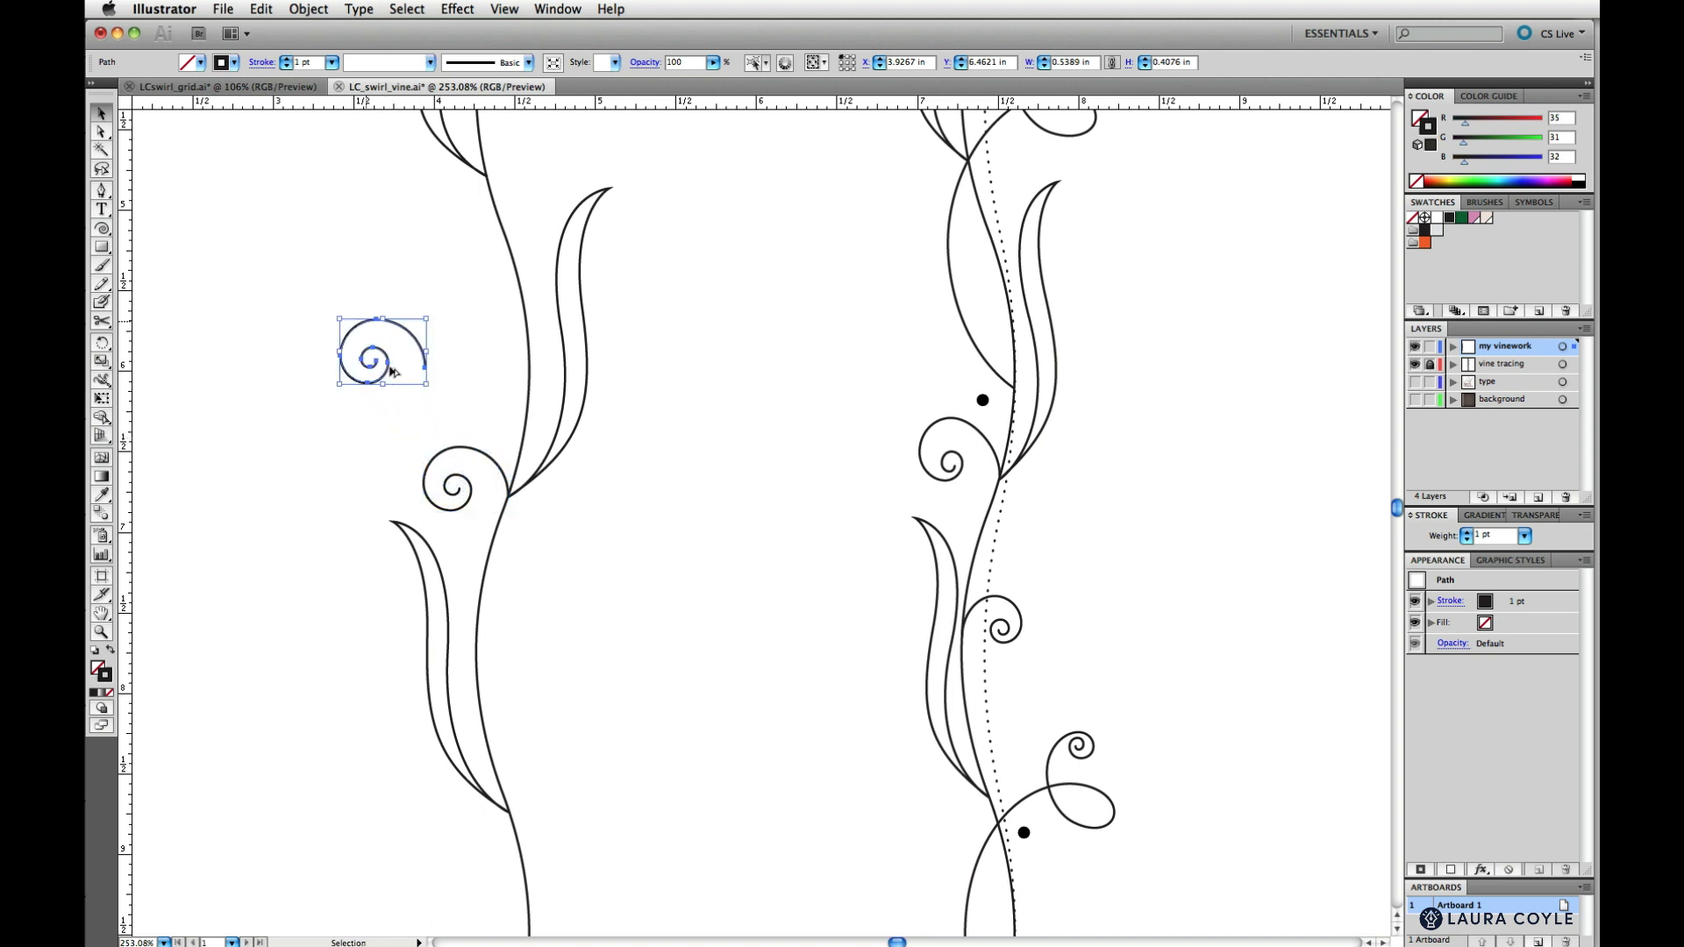
pyautogui.click(375, 437)
# Try to reshape the spare spiral by directly moving its top anchor point and direction handle, and undo both edits
pyautogui.press('a')
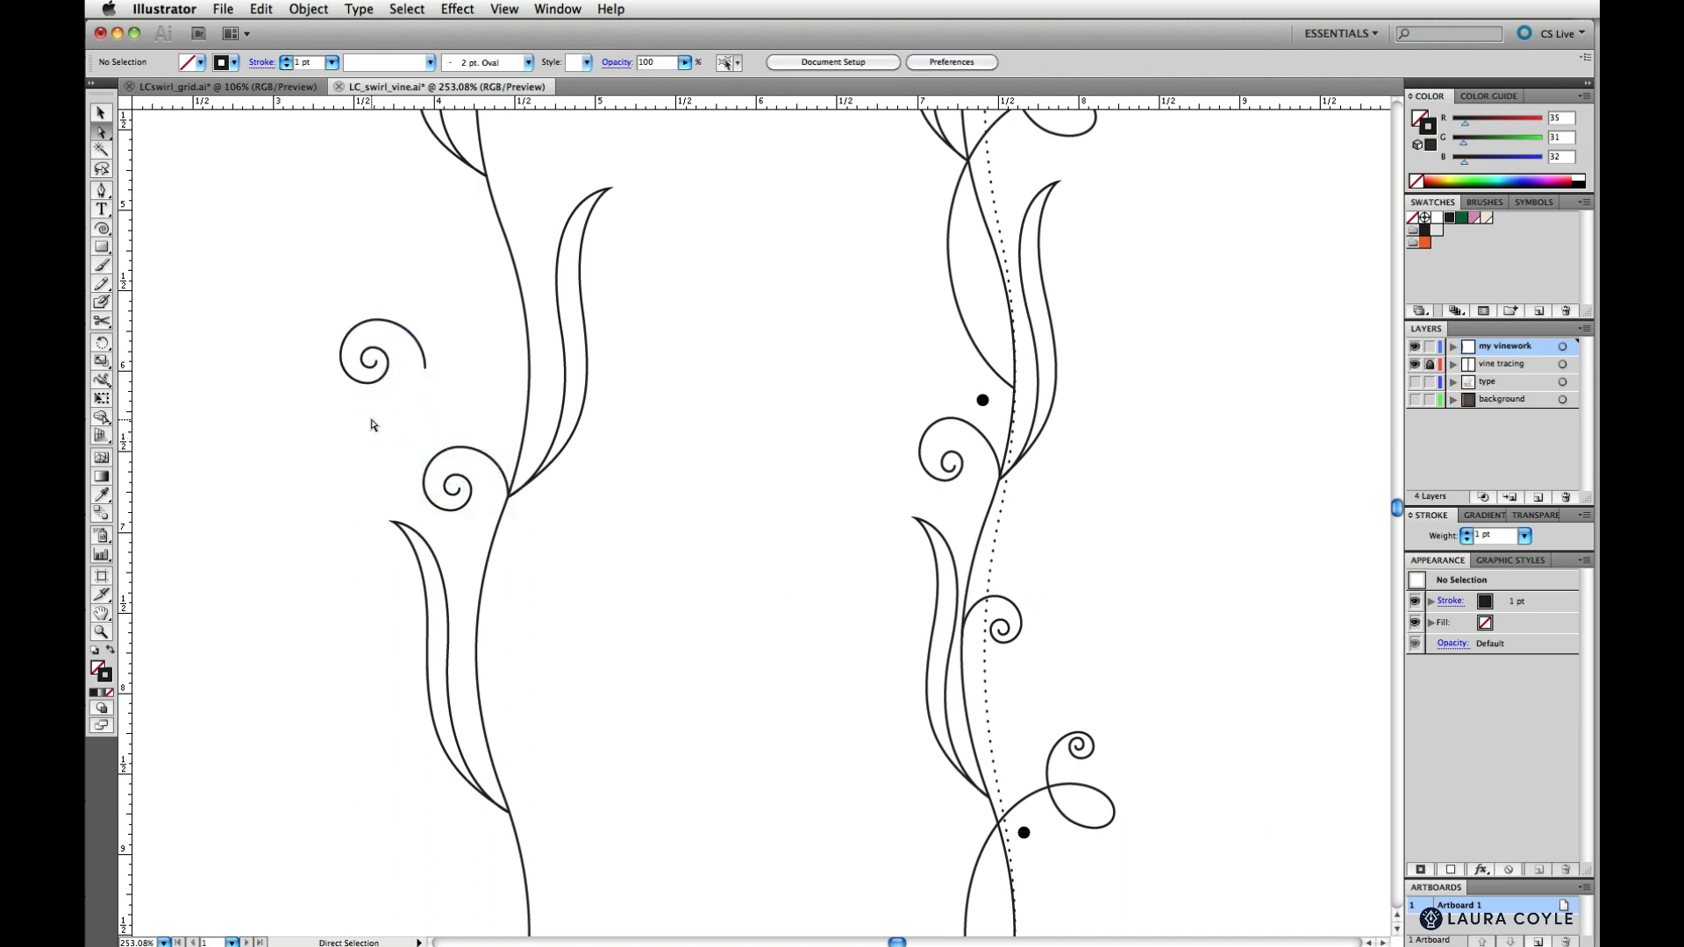
pyautogui.click(383, 322)
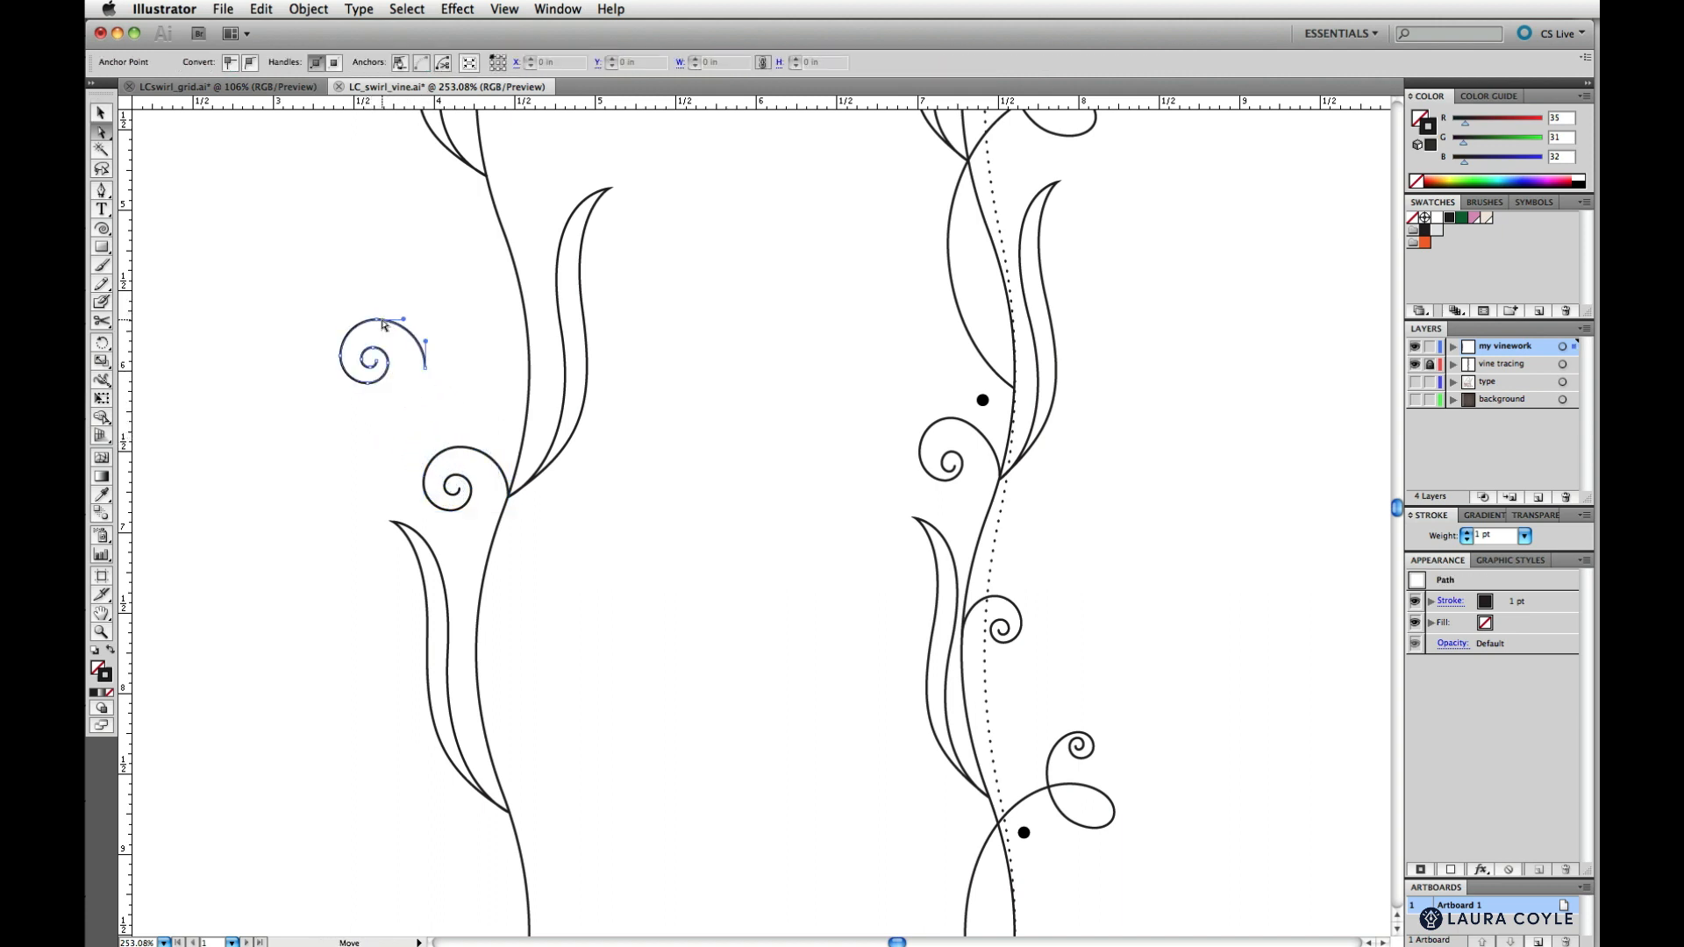
pyautogui.click(386, 327)
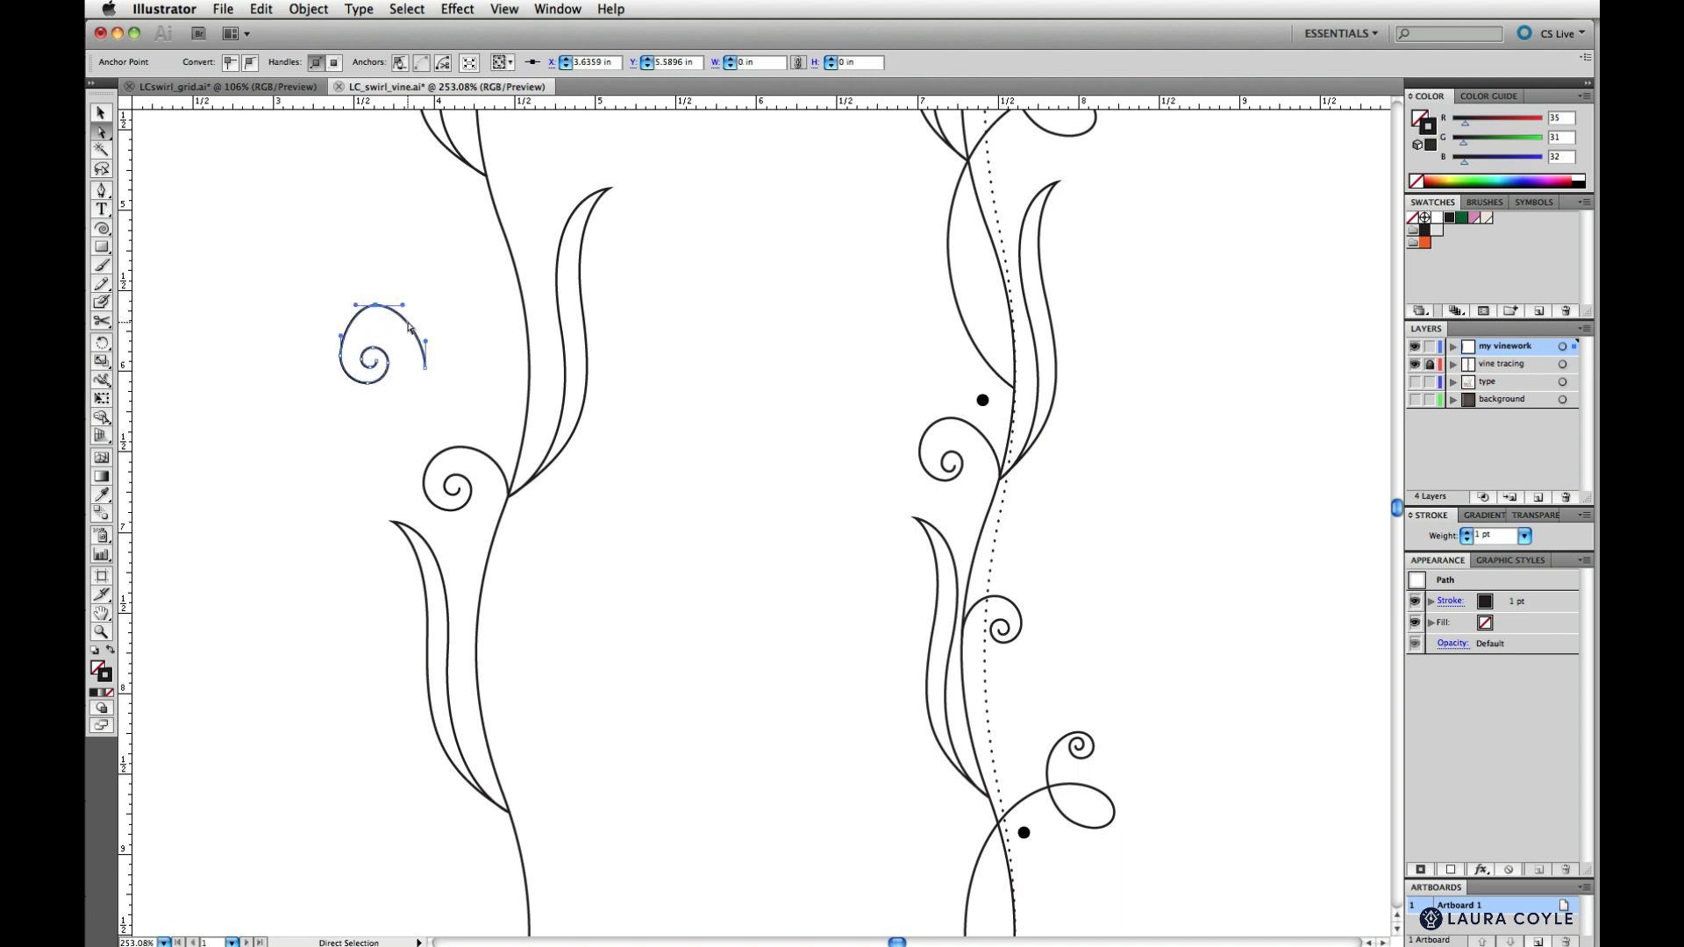
pyautogui.moveTo(410, 325); pyautogui.dragTo(428, 325)
pyautogui.click(464, 343)
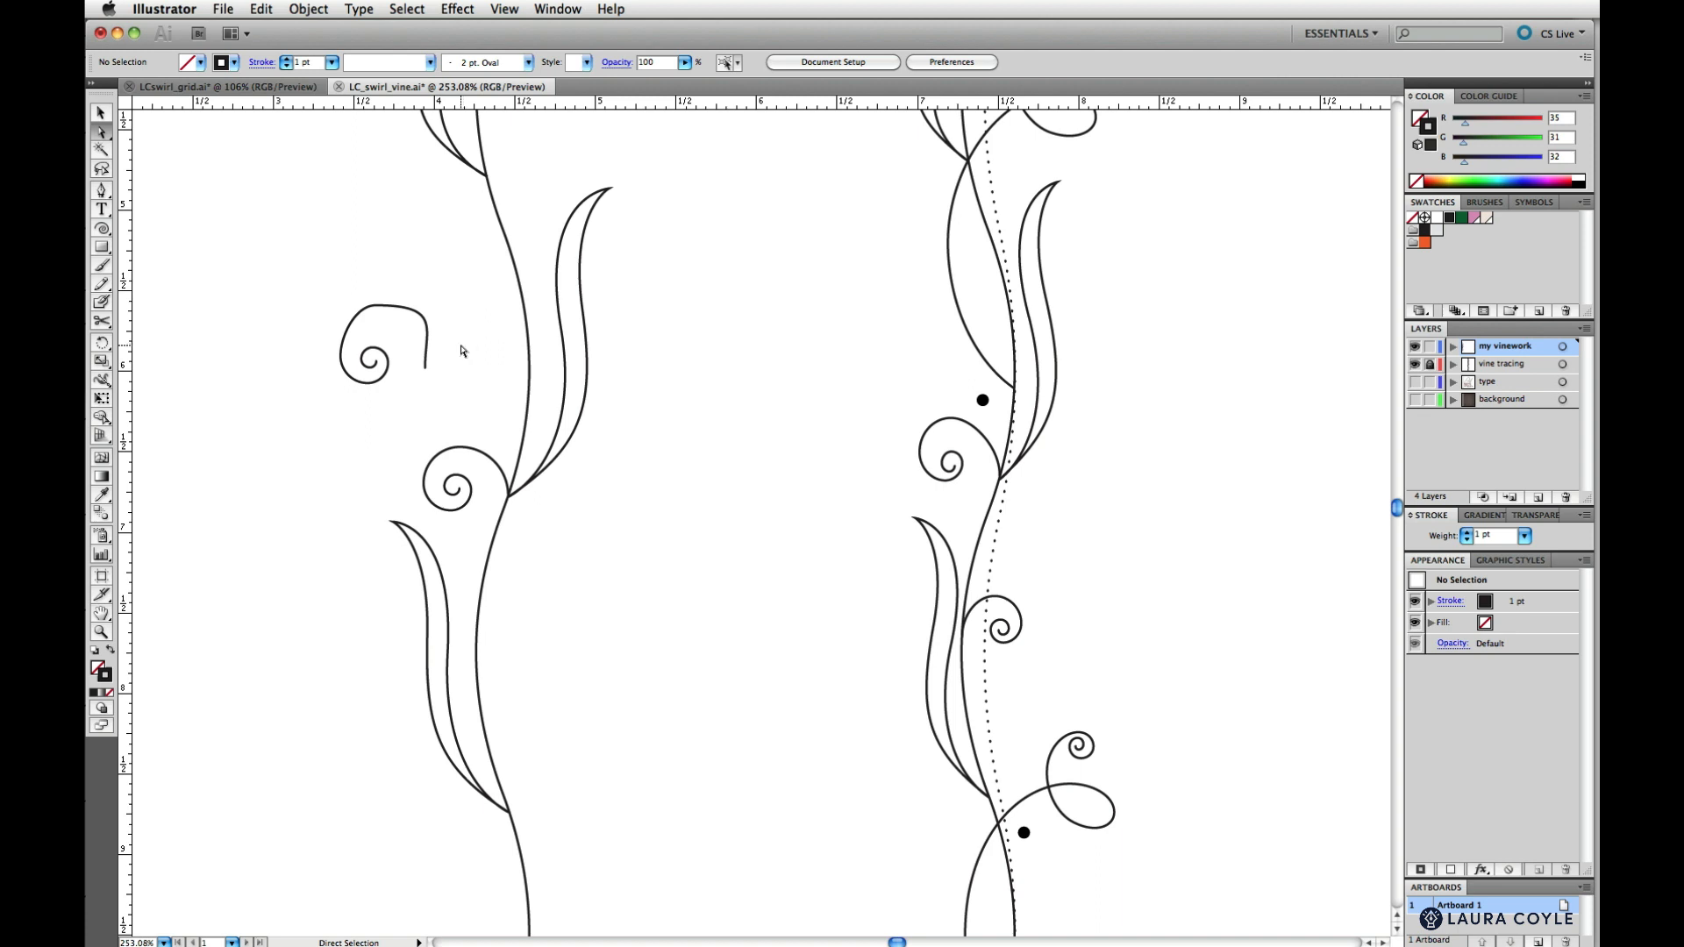
pyautogui.press('super+z')
pyautogui.press('super+z')
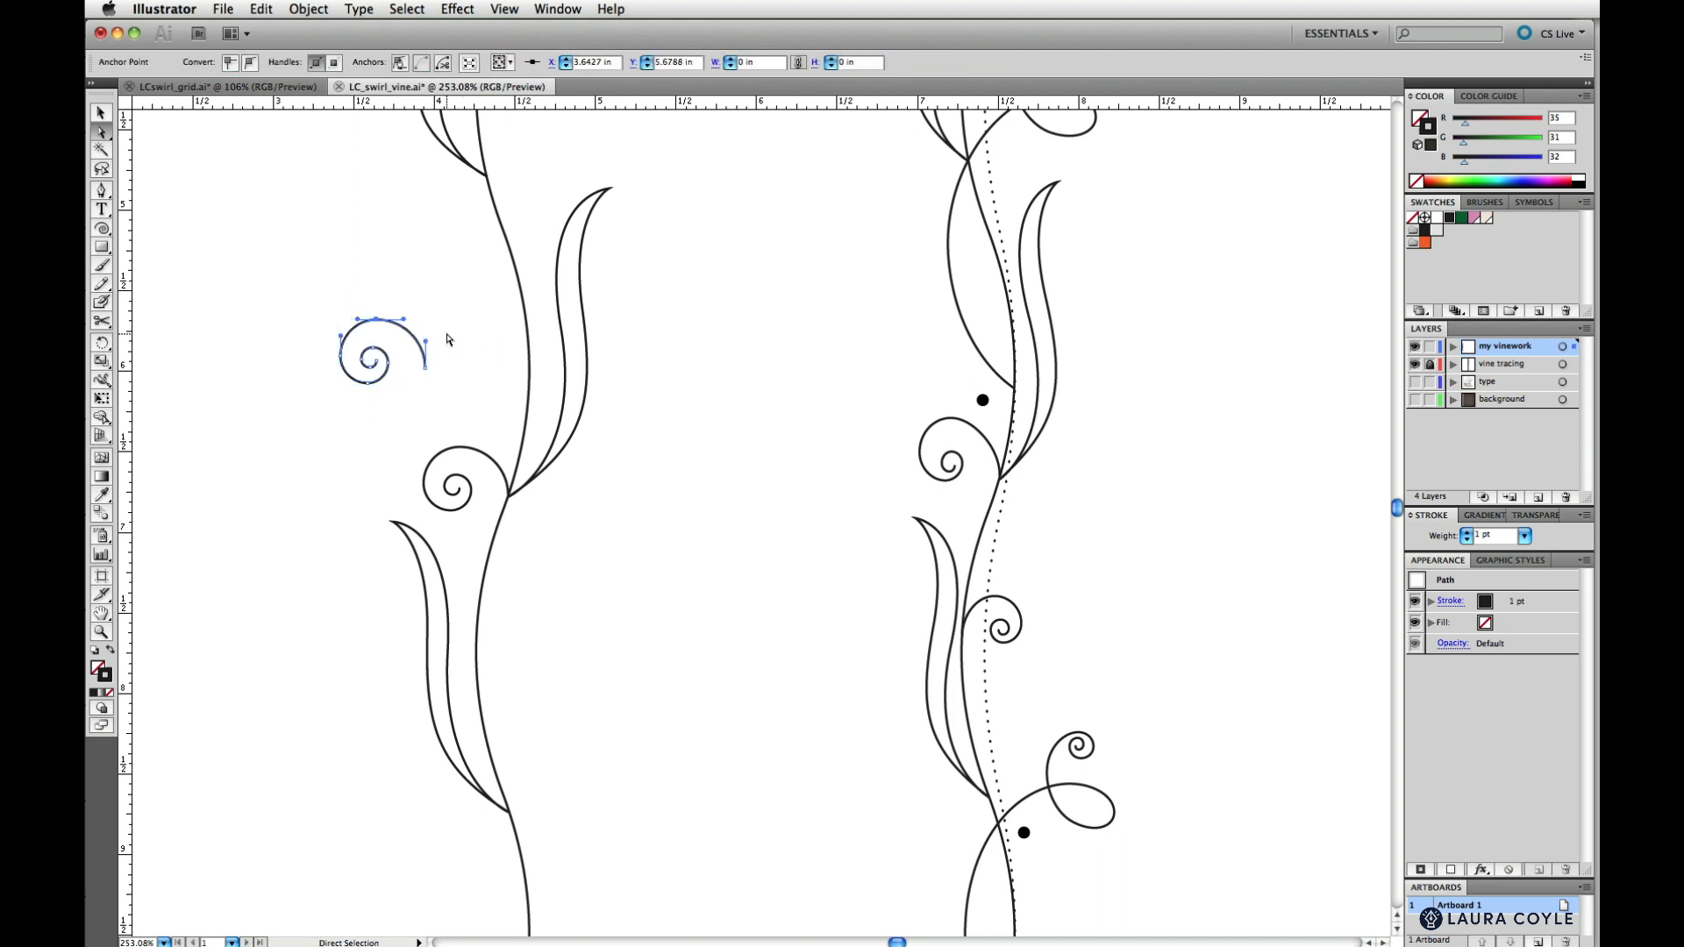
# Select the whole spare spiral and pull its top anchor point slightly upward with the Reshape tool
pyautogui.press('v')
pyautogui.moveTo(445, 324); pyautogui.dragTo(416, 350)
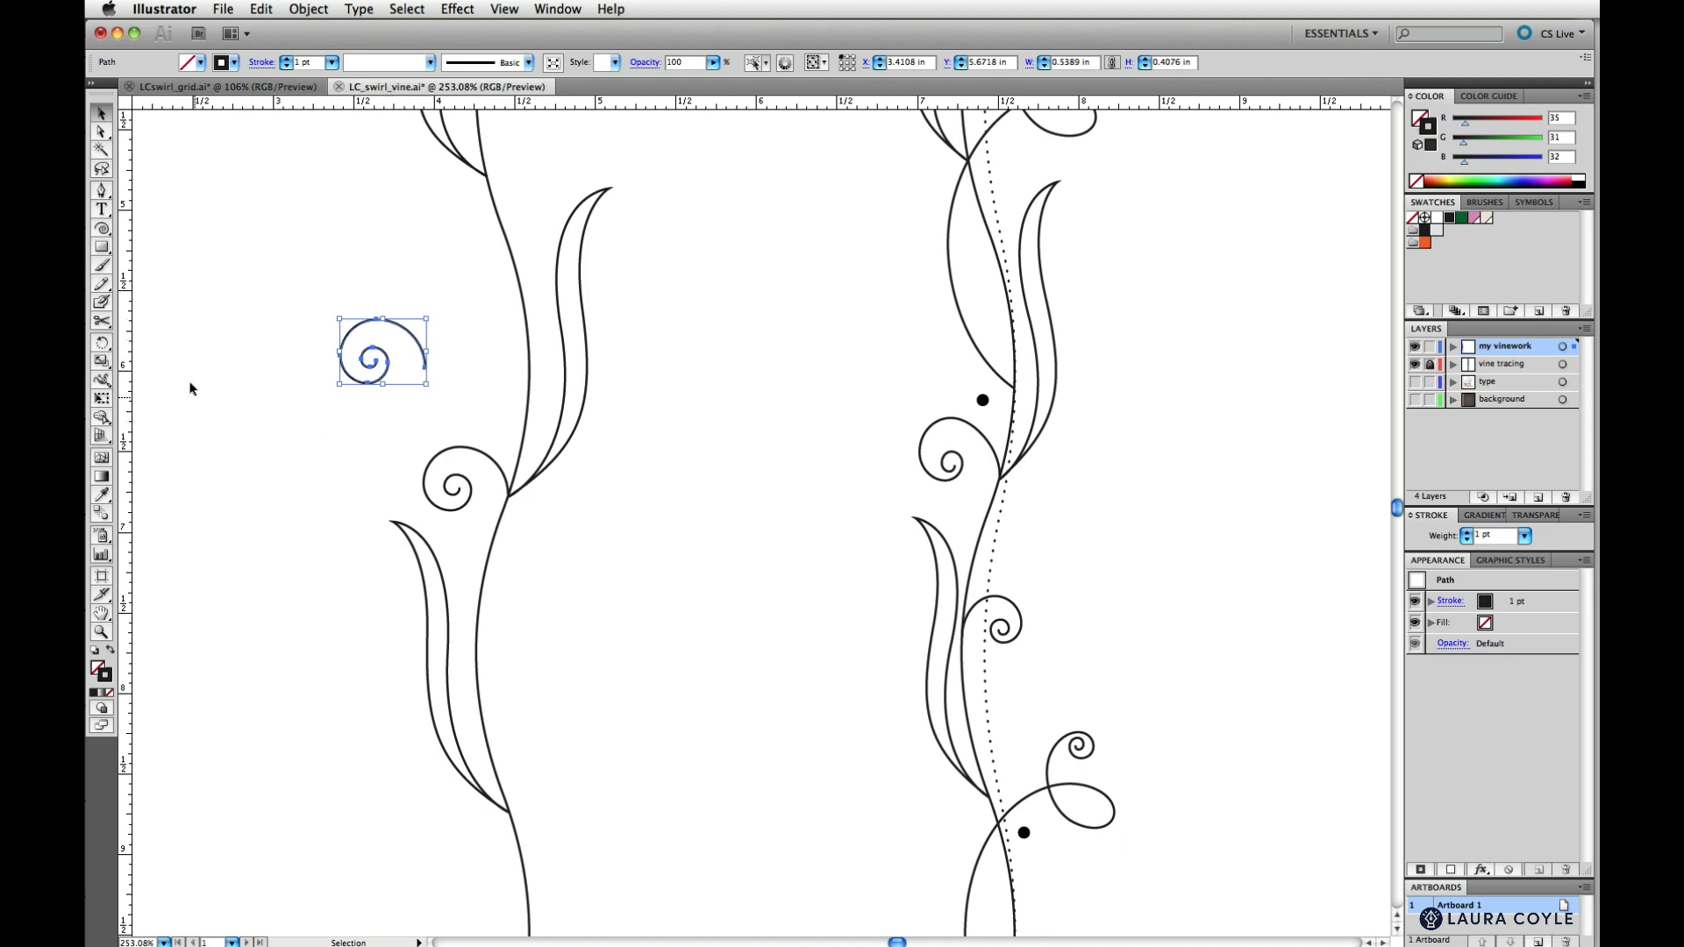
pyautogui.click(102, 360)
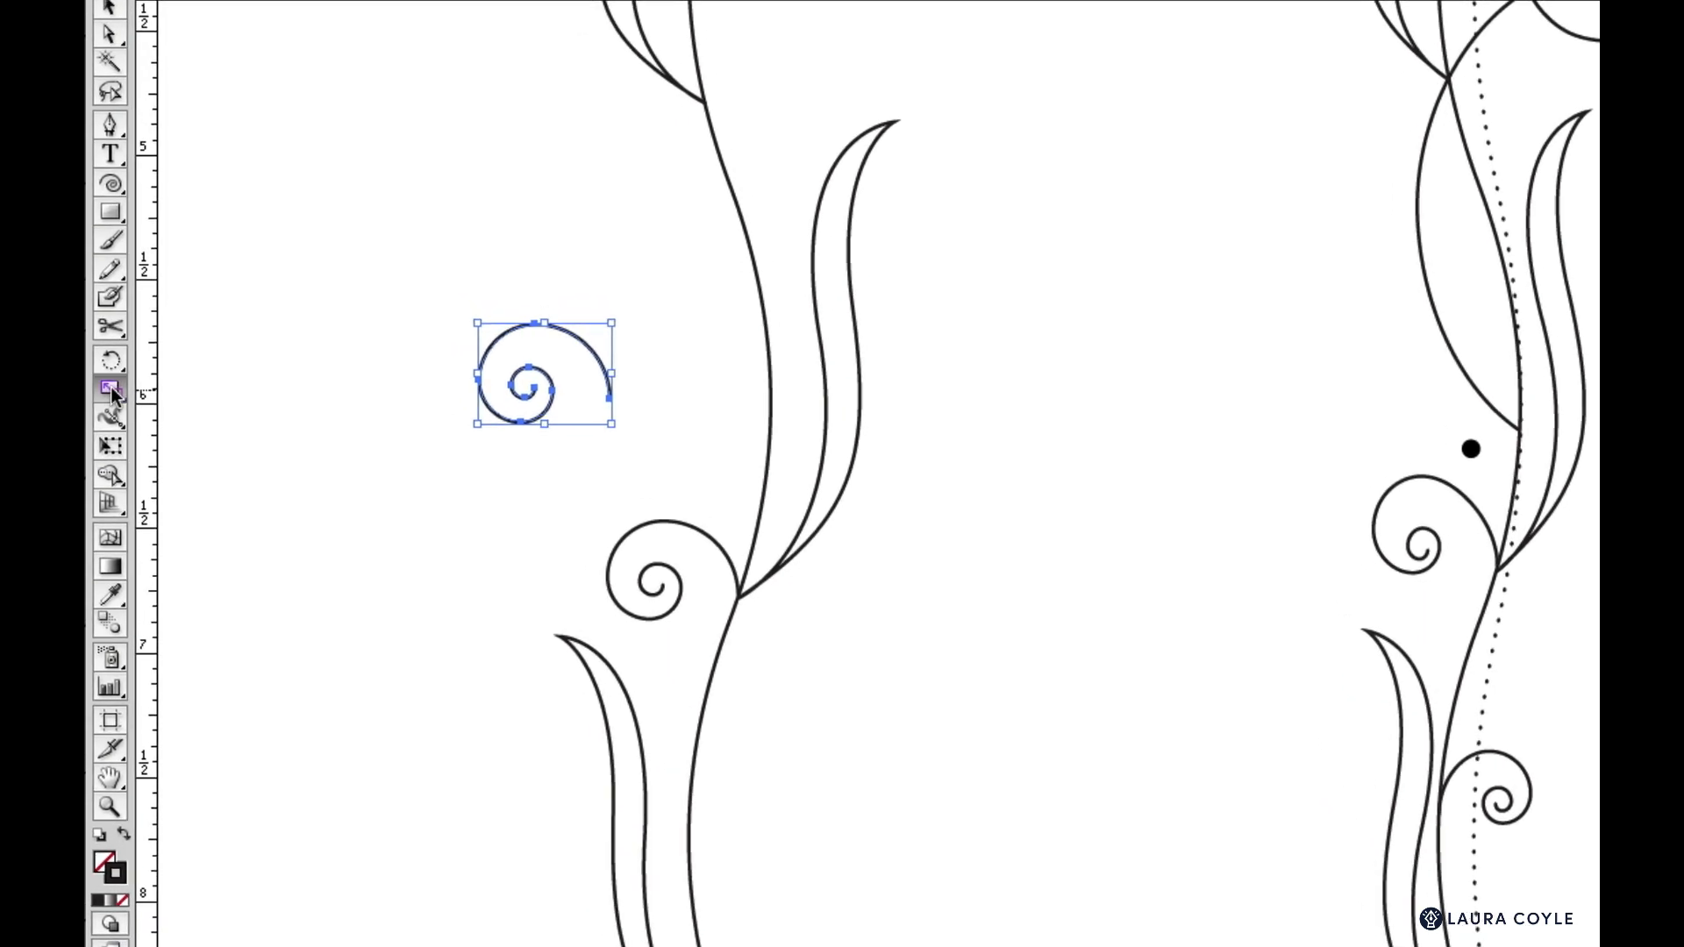
pyautogui.click(111, 392)
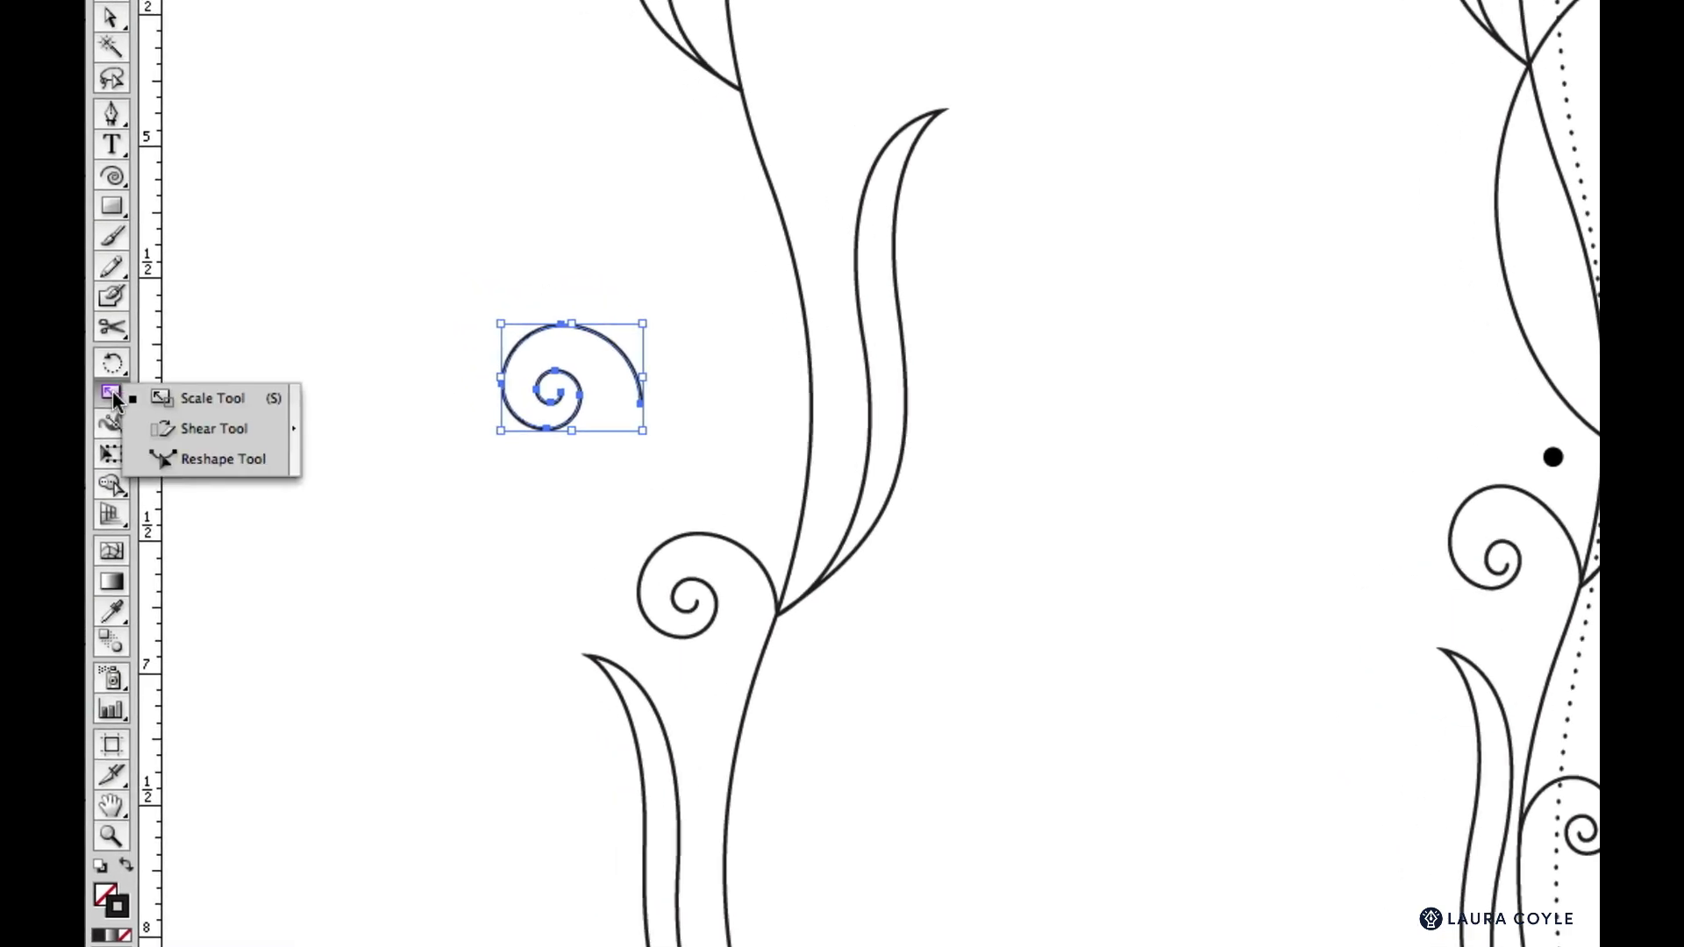
pyautogui.moveTo(114, 399); pyautogui.dragTo(229, 467)
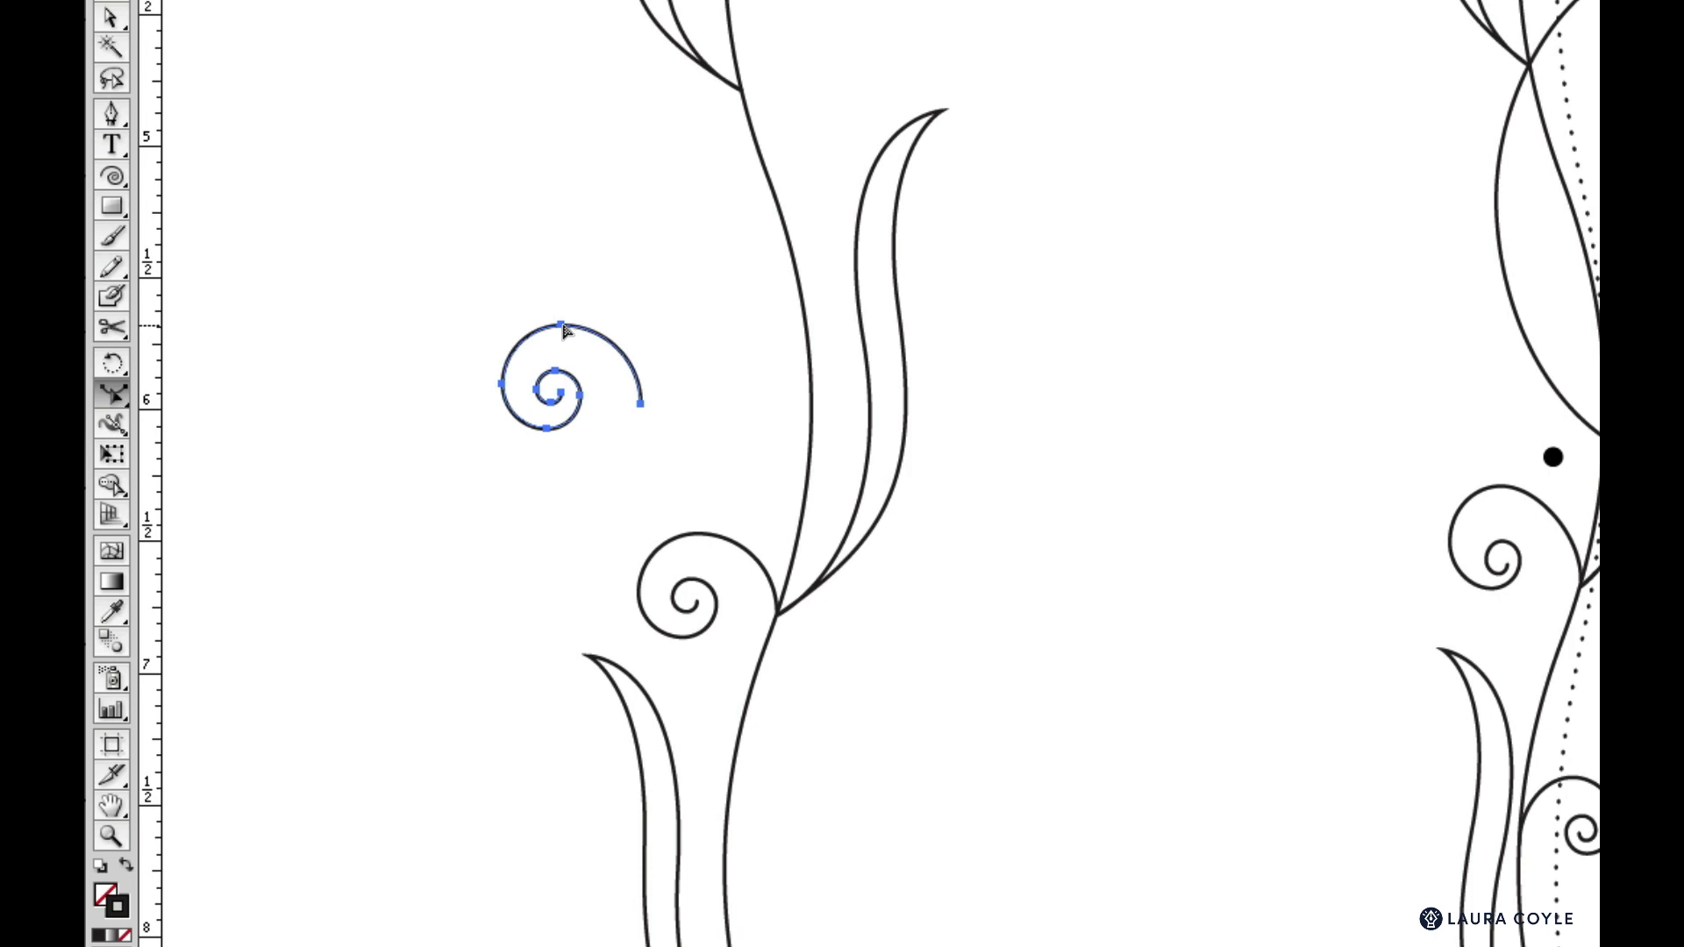
pyautogui.moveTo(564, 329)
pyautogui.mouseDown()
pyautogui.moveTo(522, 324)
pyautogui.moveTo(571, 340)
pyautogui.moveTo(565, 322)
pyautogui.mouseUp()
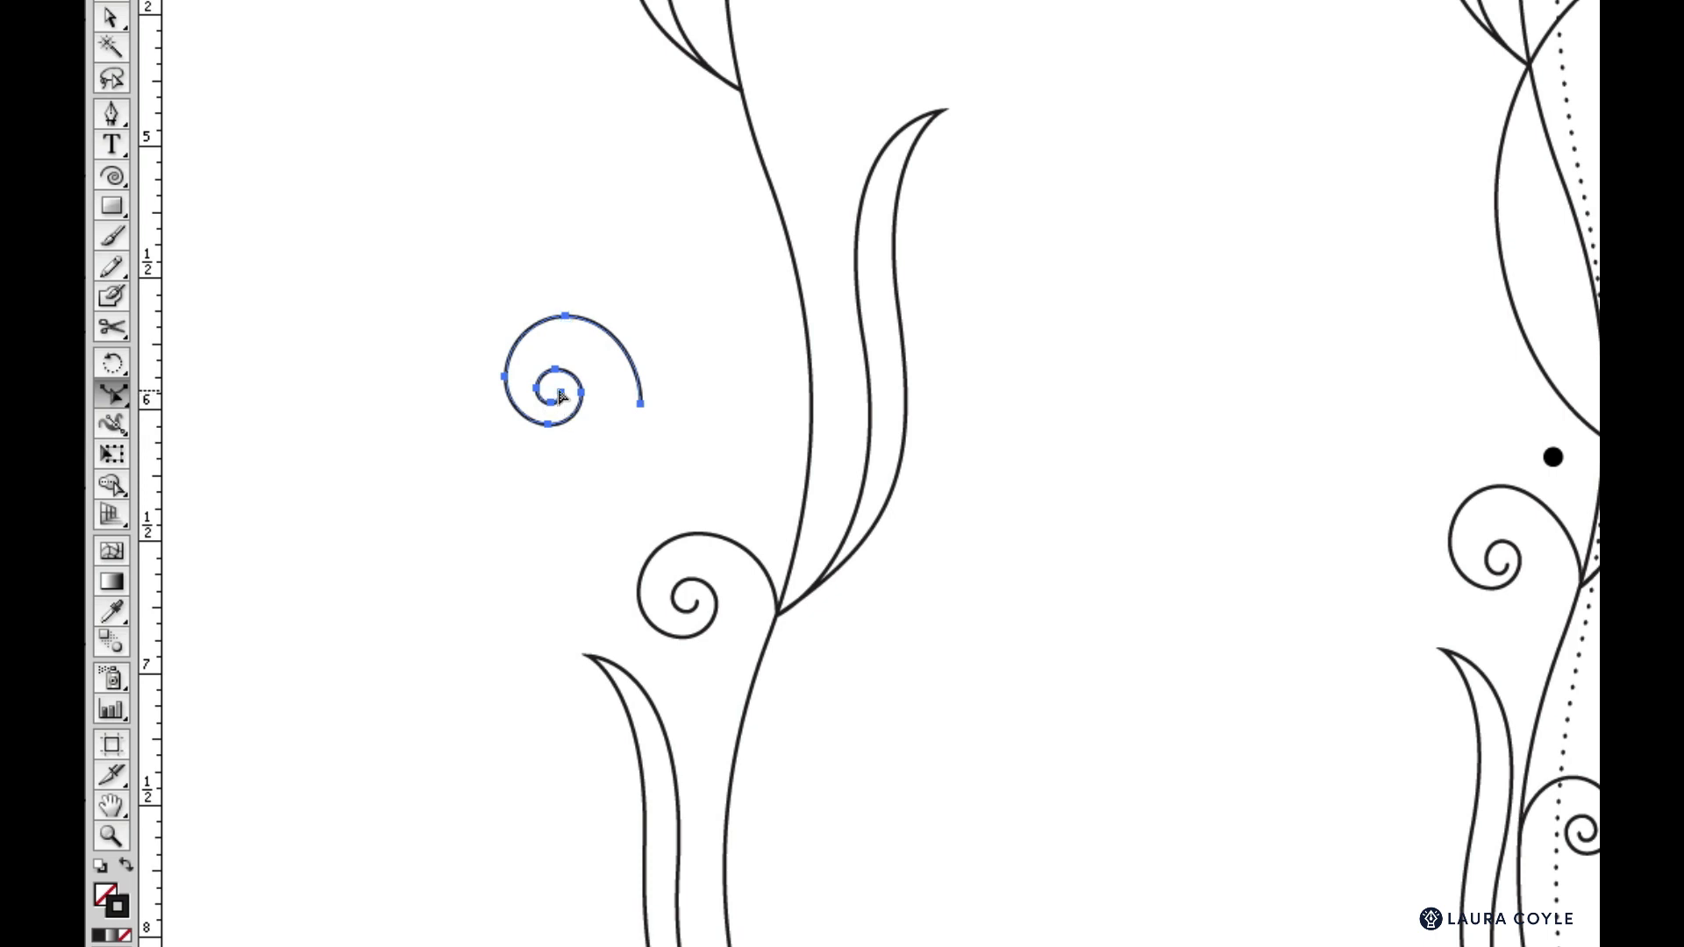
# Reshape the spare spiral further by shifting its inner coil and pulling its outer end and left anchor point outward
pyautogui.moveTo(560, 397); pyautogui.dragTo(702, 294)
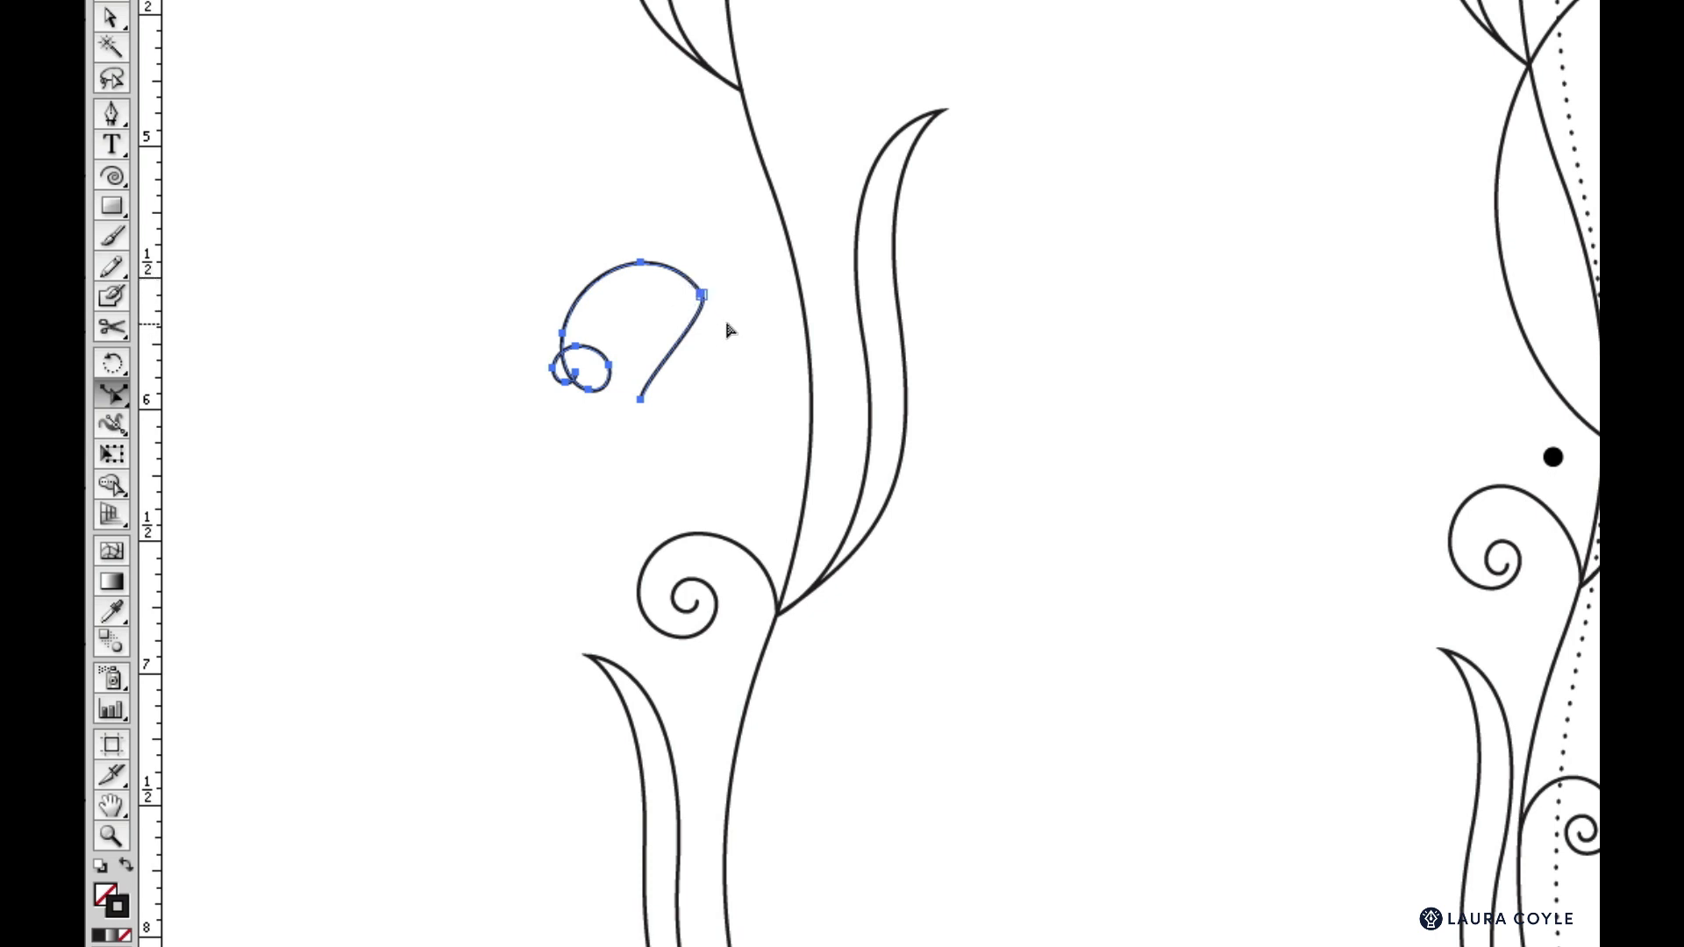
pyautogui.press('super+z')
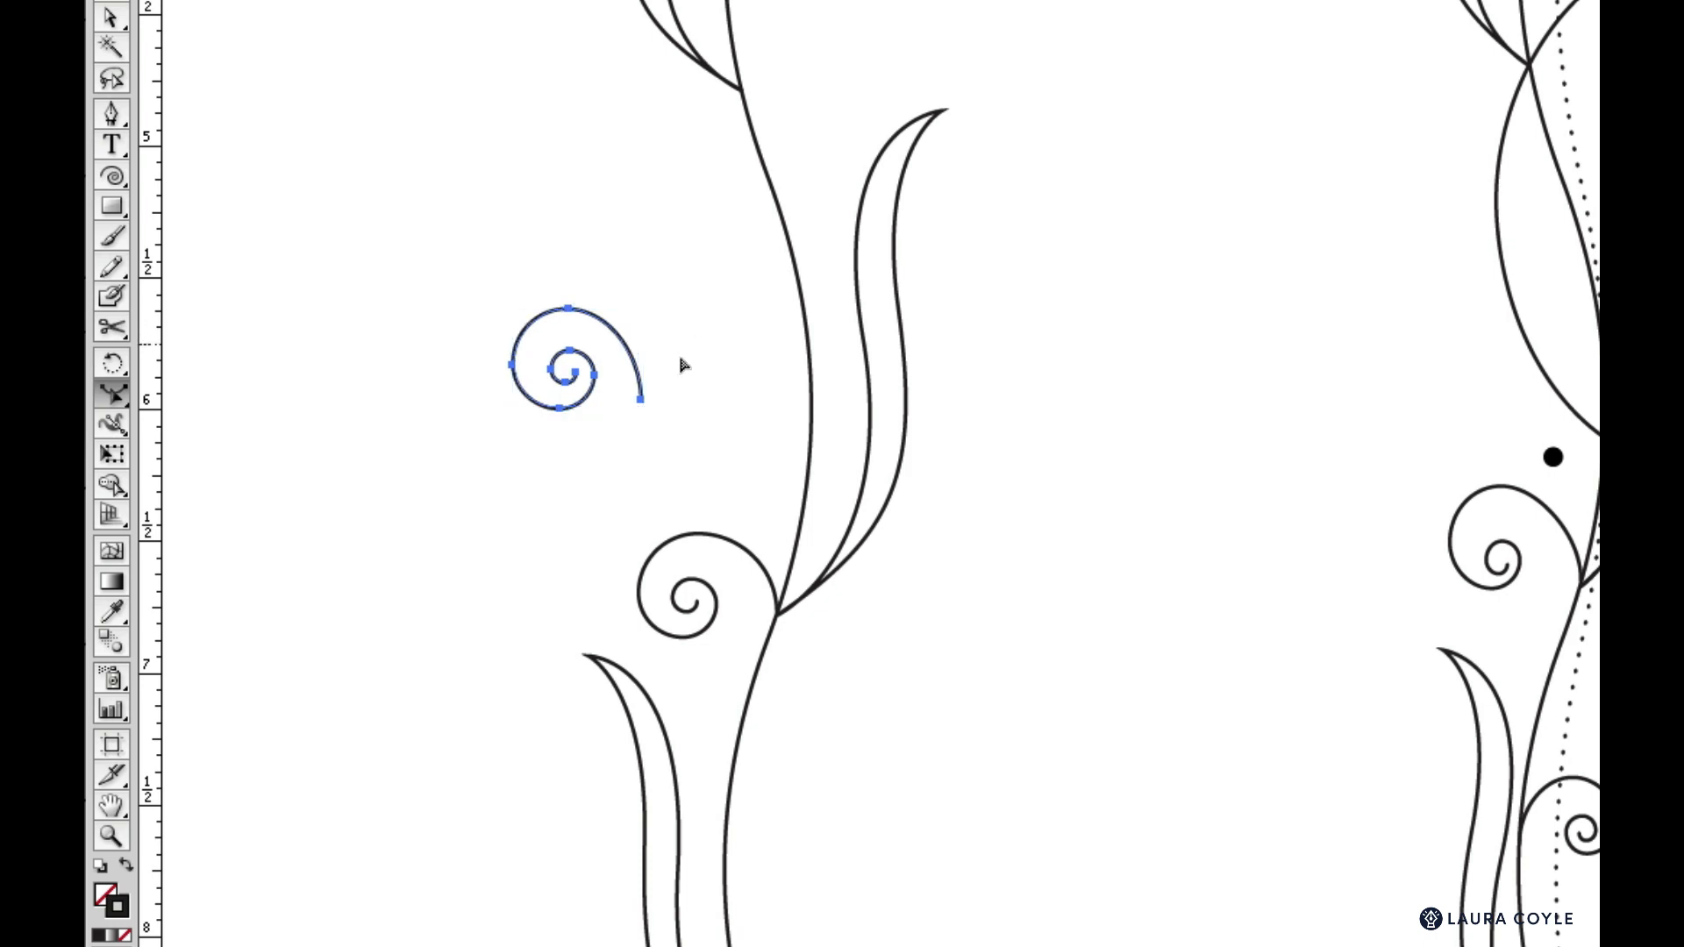
pyautogui.moveTo(641, 400); pyautogui.dragTo(659, 397)
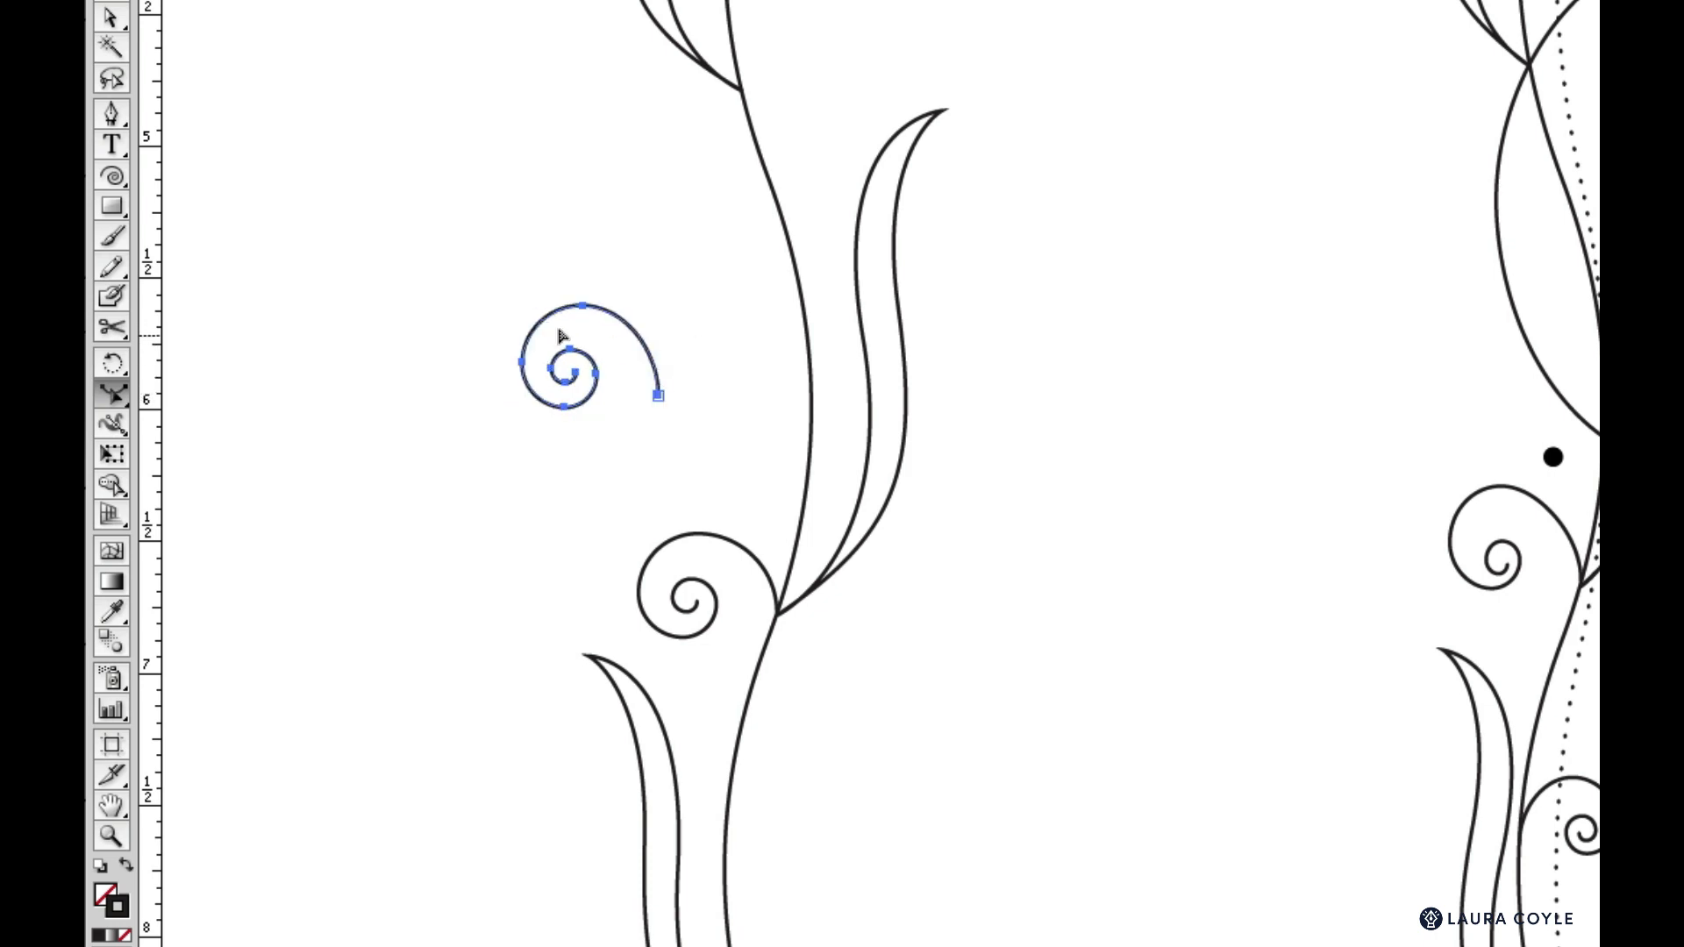
pyautogui.moveTo(525, 372); pyautogui.dragTo(511, 367)
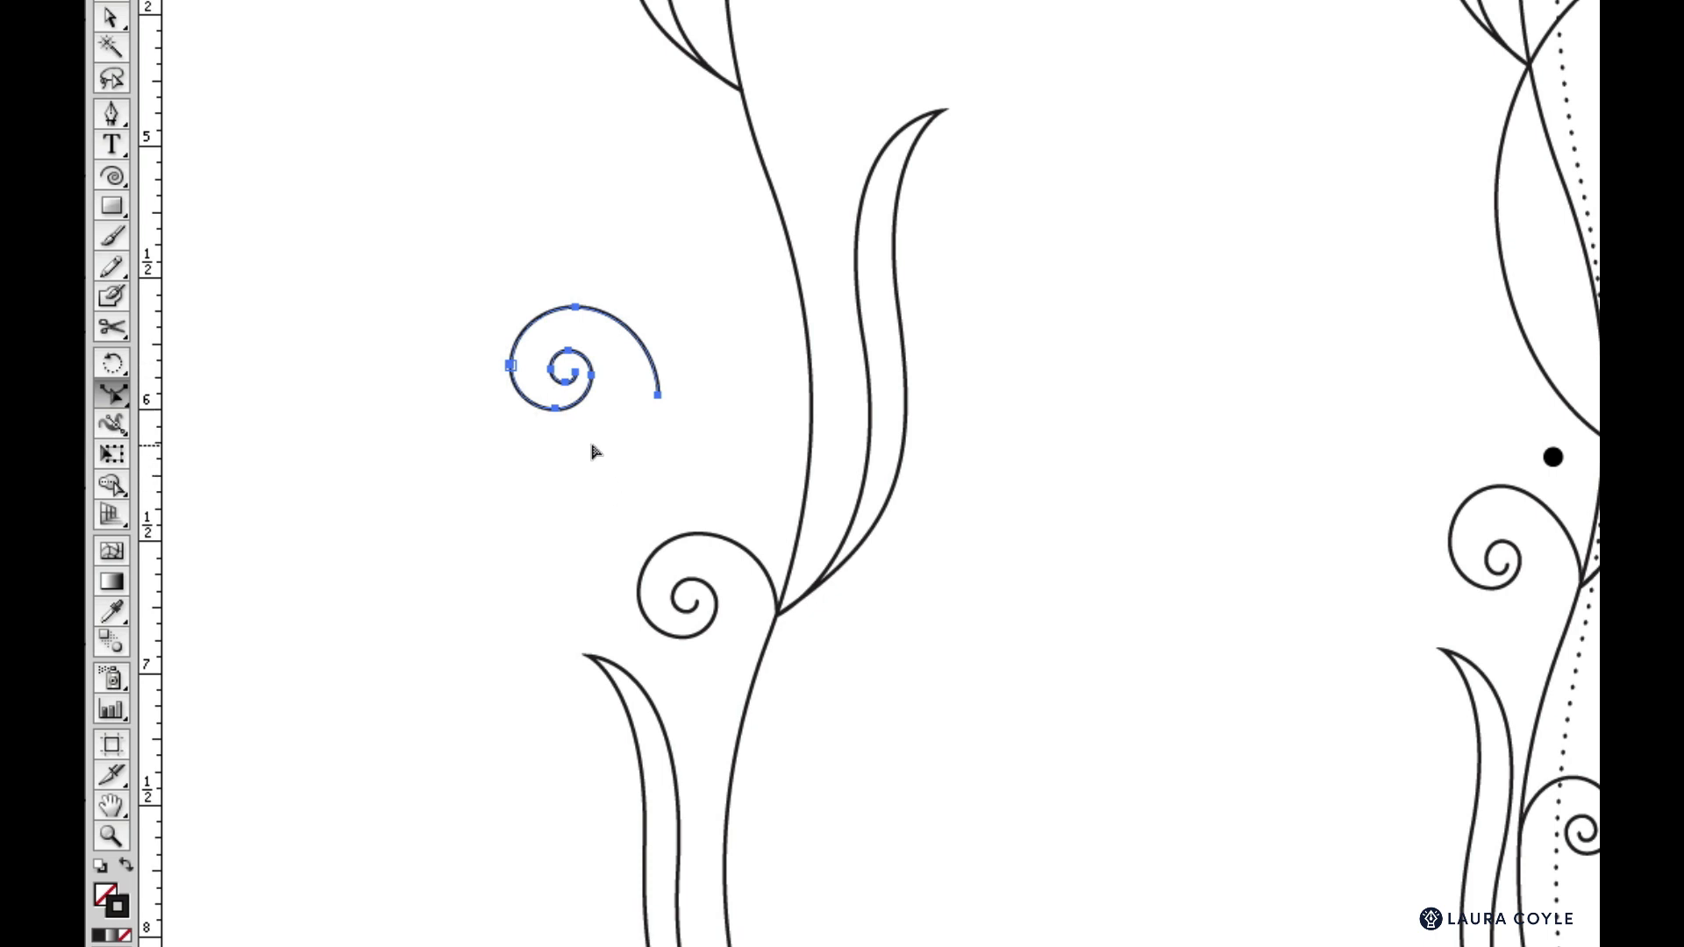
# Delete the spare spiral above and left of the one attached to the stem
pyautogui.press('v')
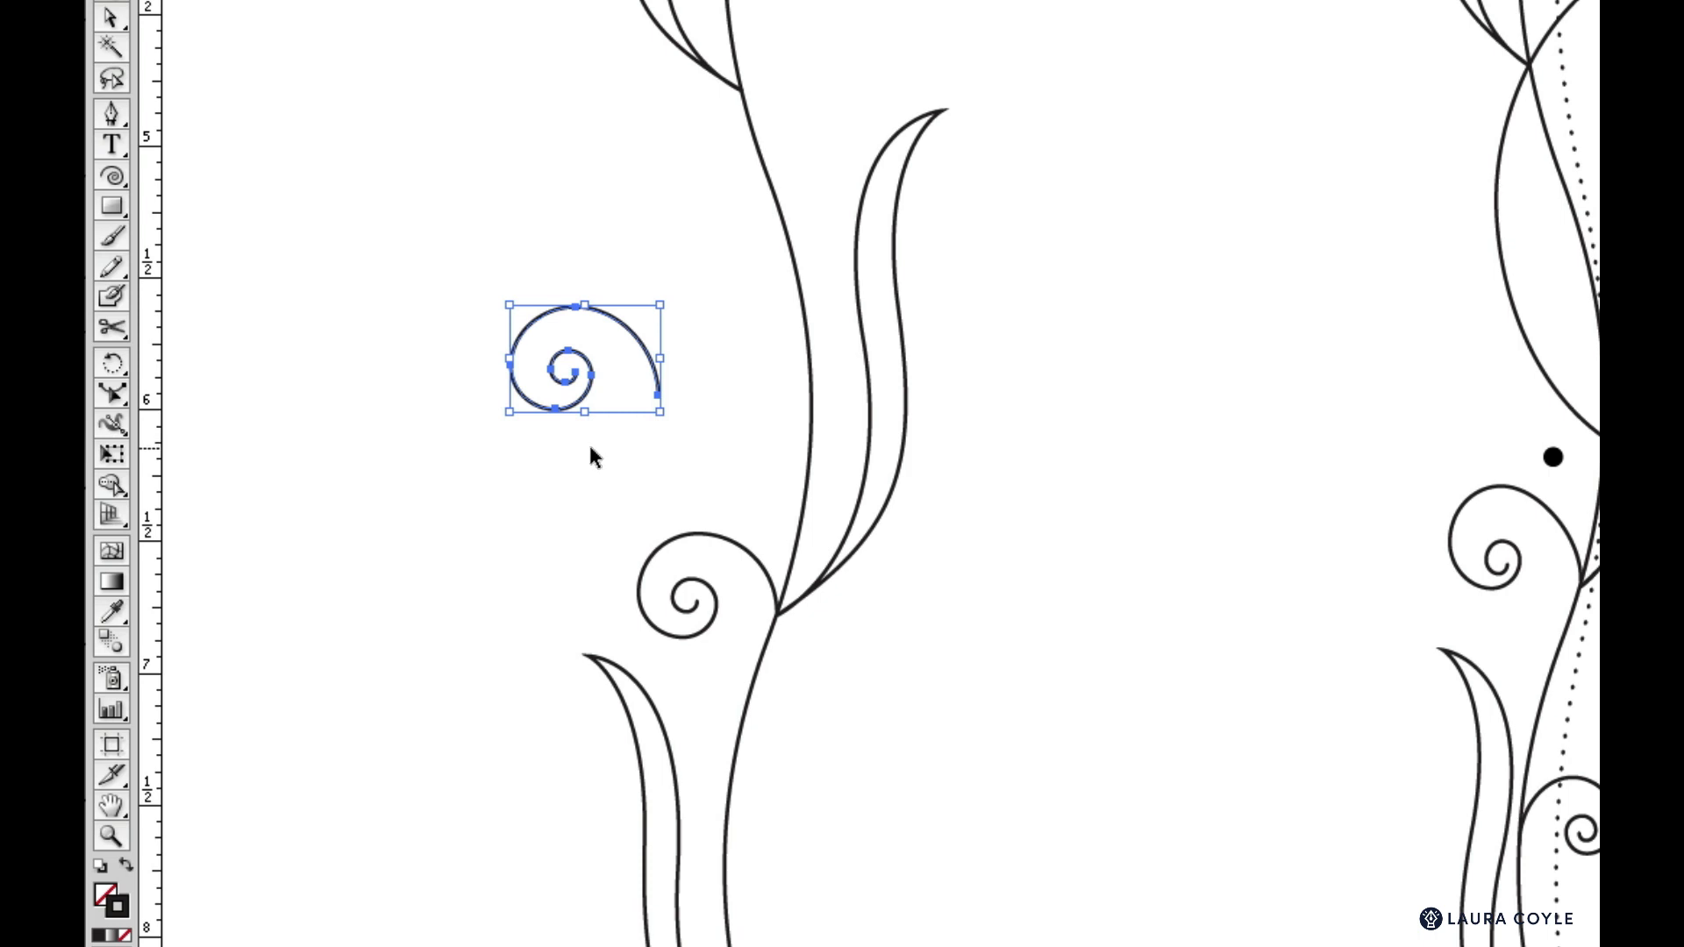
pyautogui.click(584, 423)
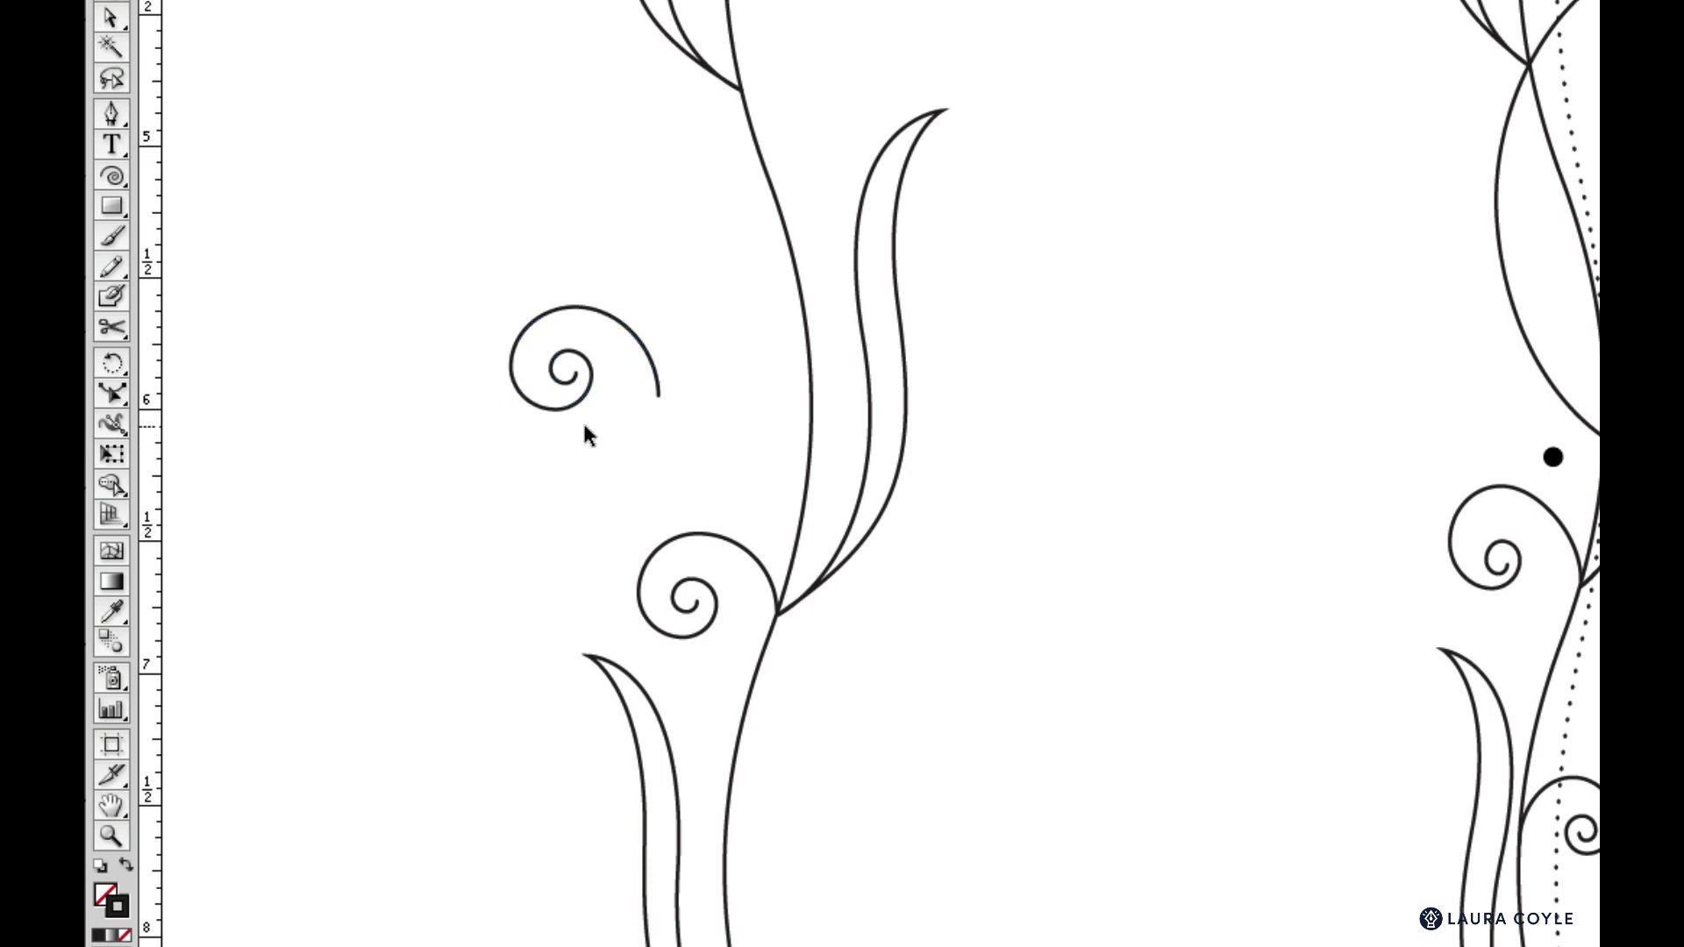
pyautogui.click(567, 383)
pyautogui.press('Delete')
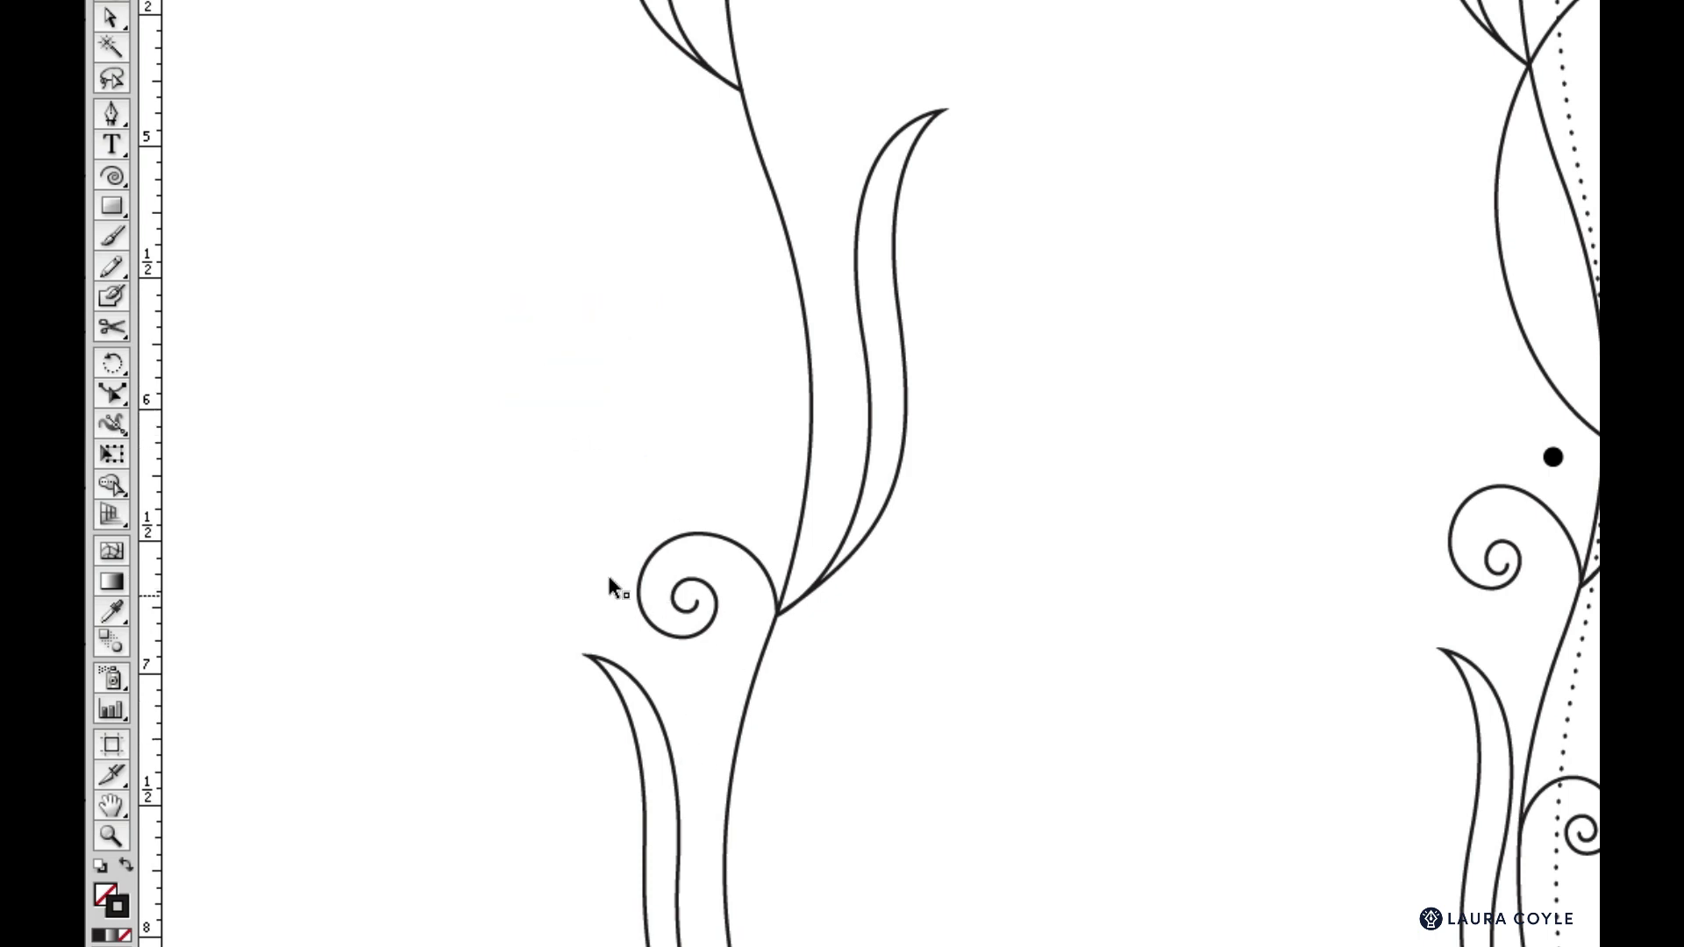
# Reshape the spiral at the middle right leaf's base by pulling its coil upward while its outer end stays on the stem
pyautogui.click(678, 586)
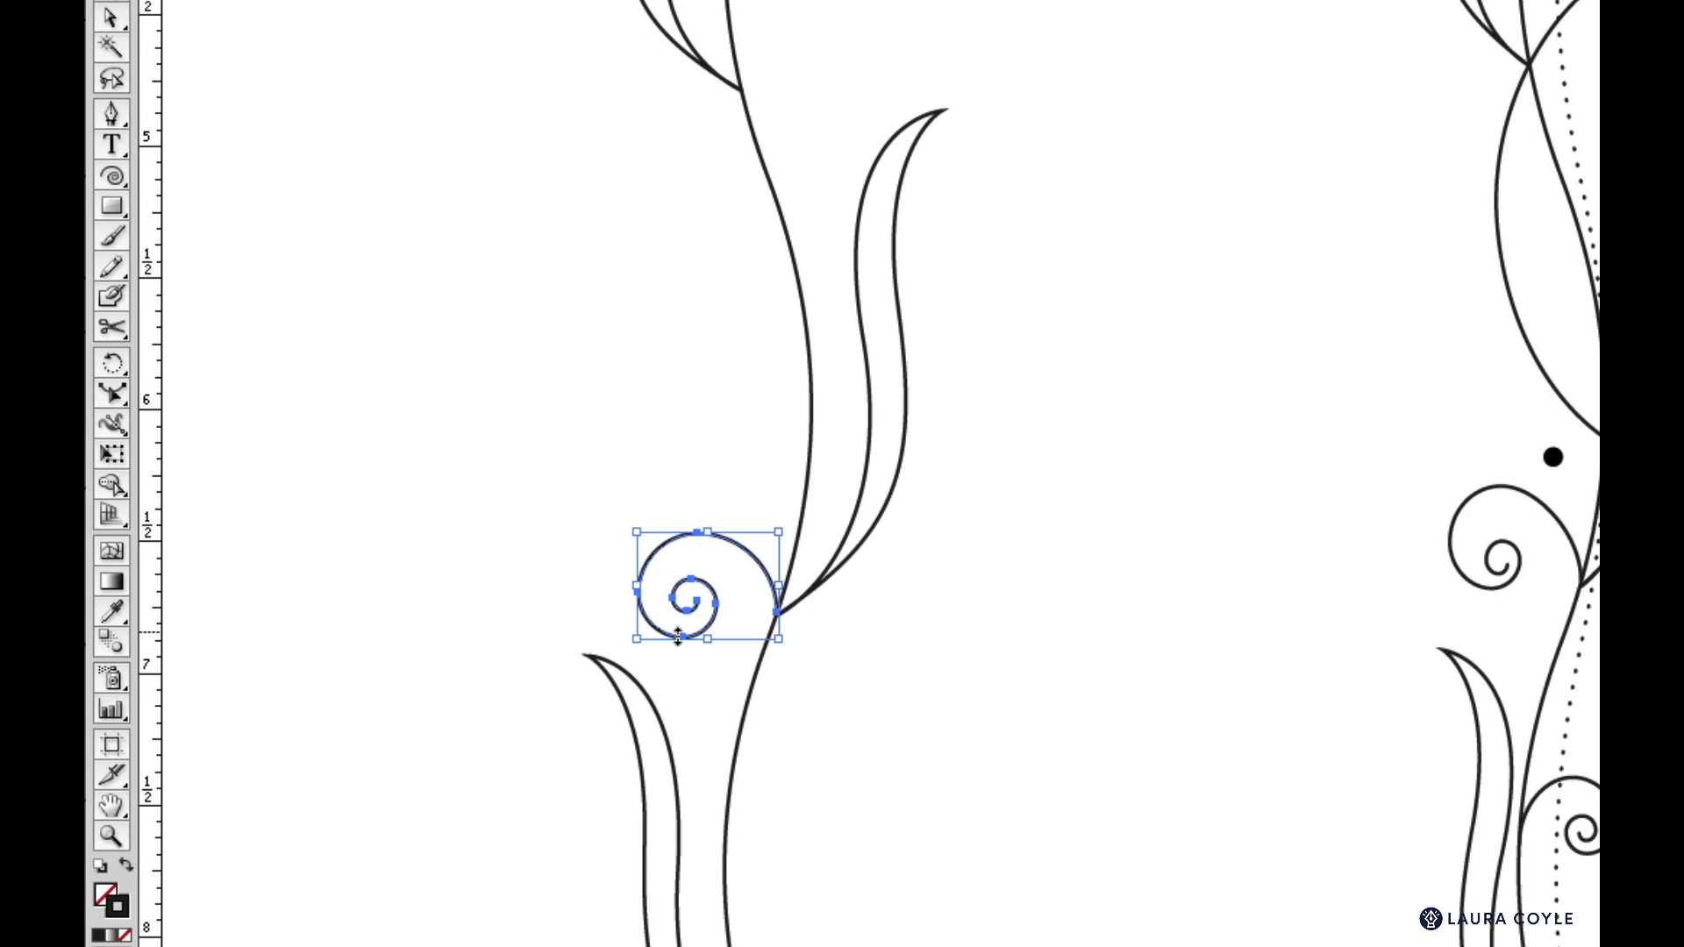
pyautogui.click(109, 391)
pyautogui.click(109, 391)
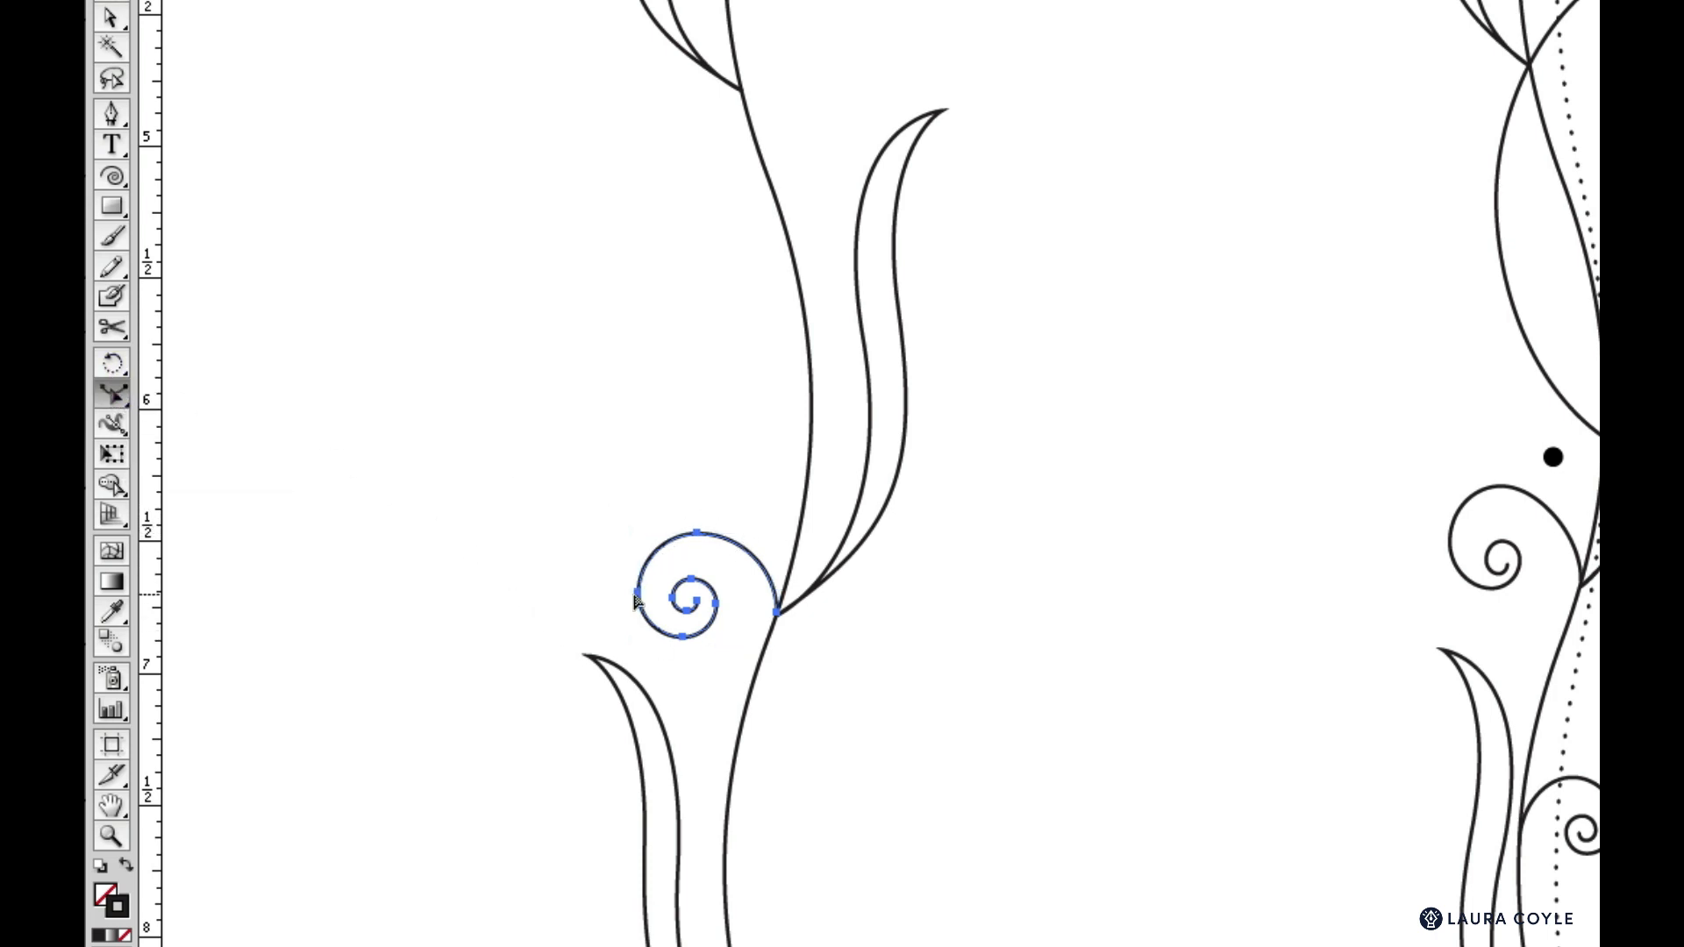
pyautogui.moveTo(640, 597); pyautogui.dragTo(704, 499)
pyautogui.press('v')
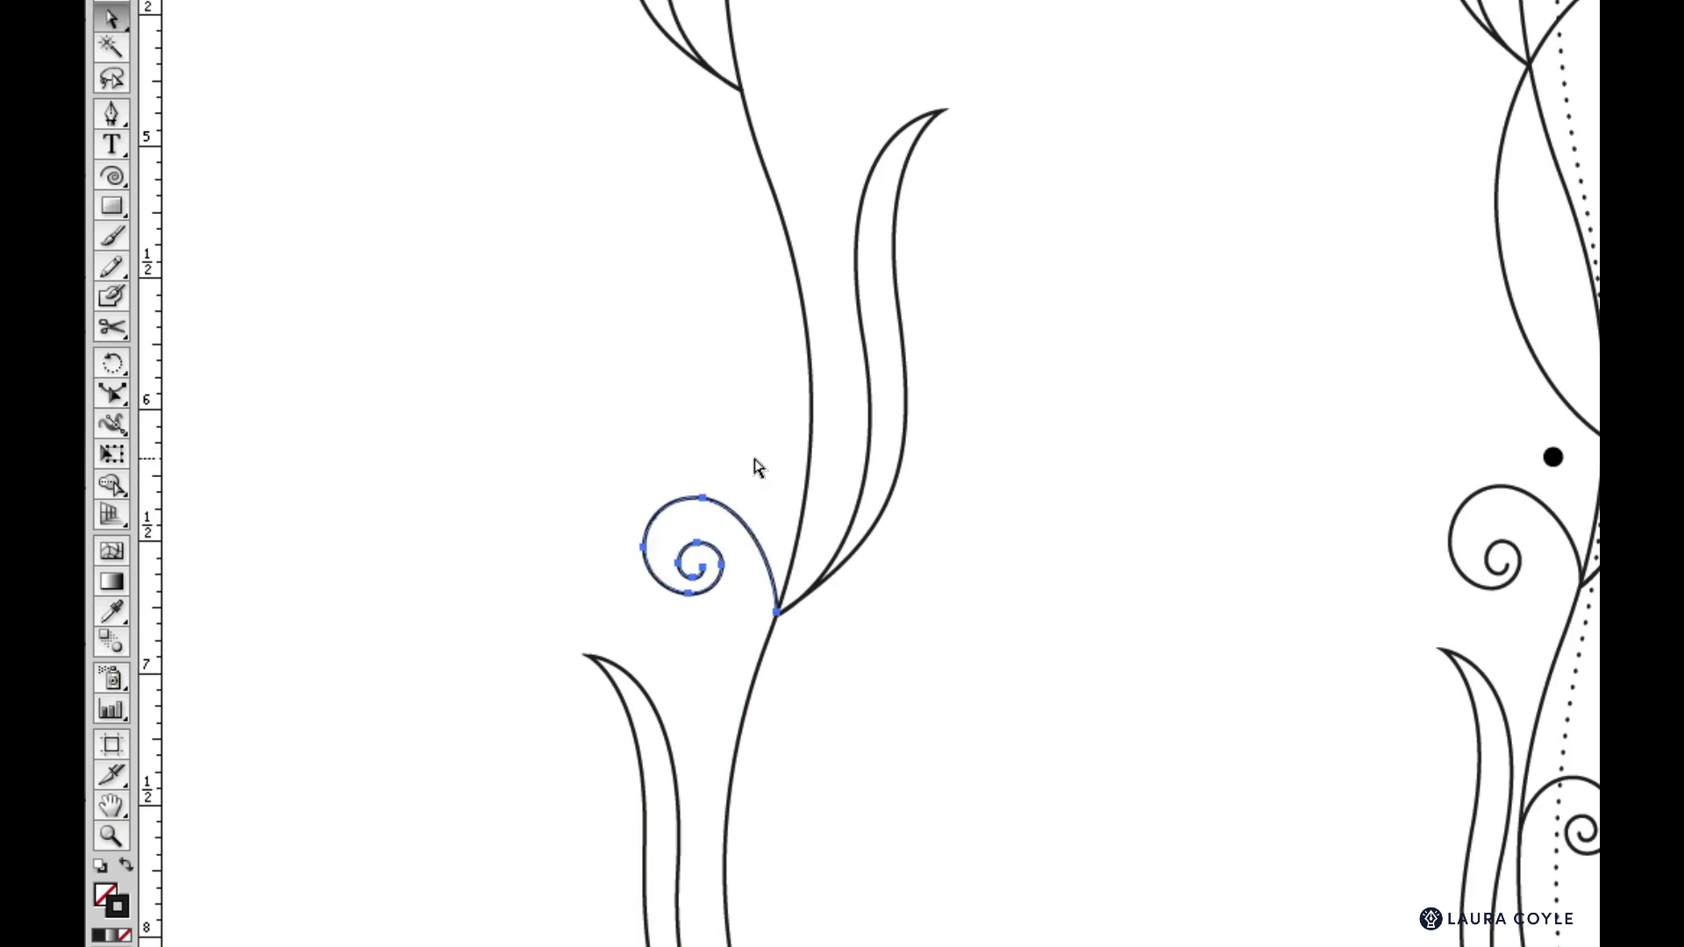
# Refine the reshaped spiral's outer curve by adjusting the direction handle of its end anchor on the stem
pyautogui.click(762, 518)
pyautogui.click(771, 601)
pyautogui.click(778, 612)
pyautogui.click(787, 590)
pyautogui.moveTo(778, 572); pyautogui.dragTo(778, 562)
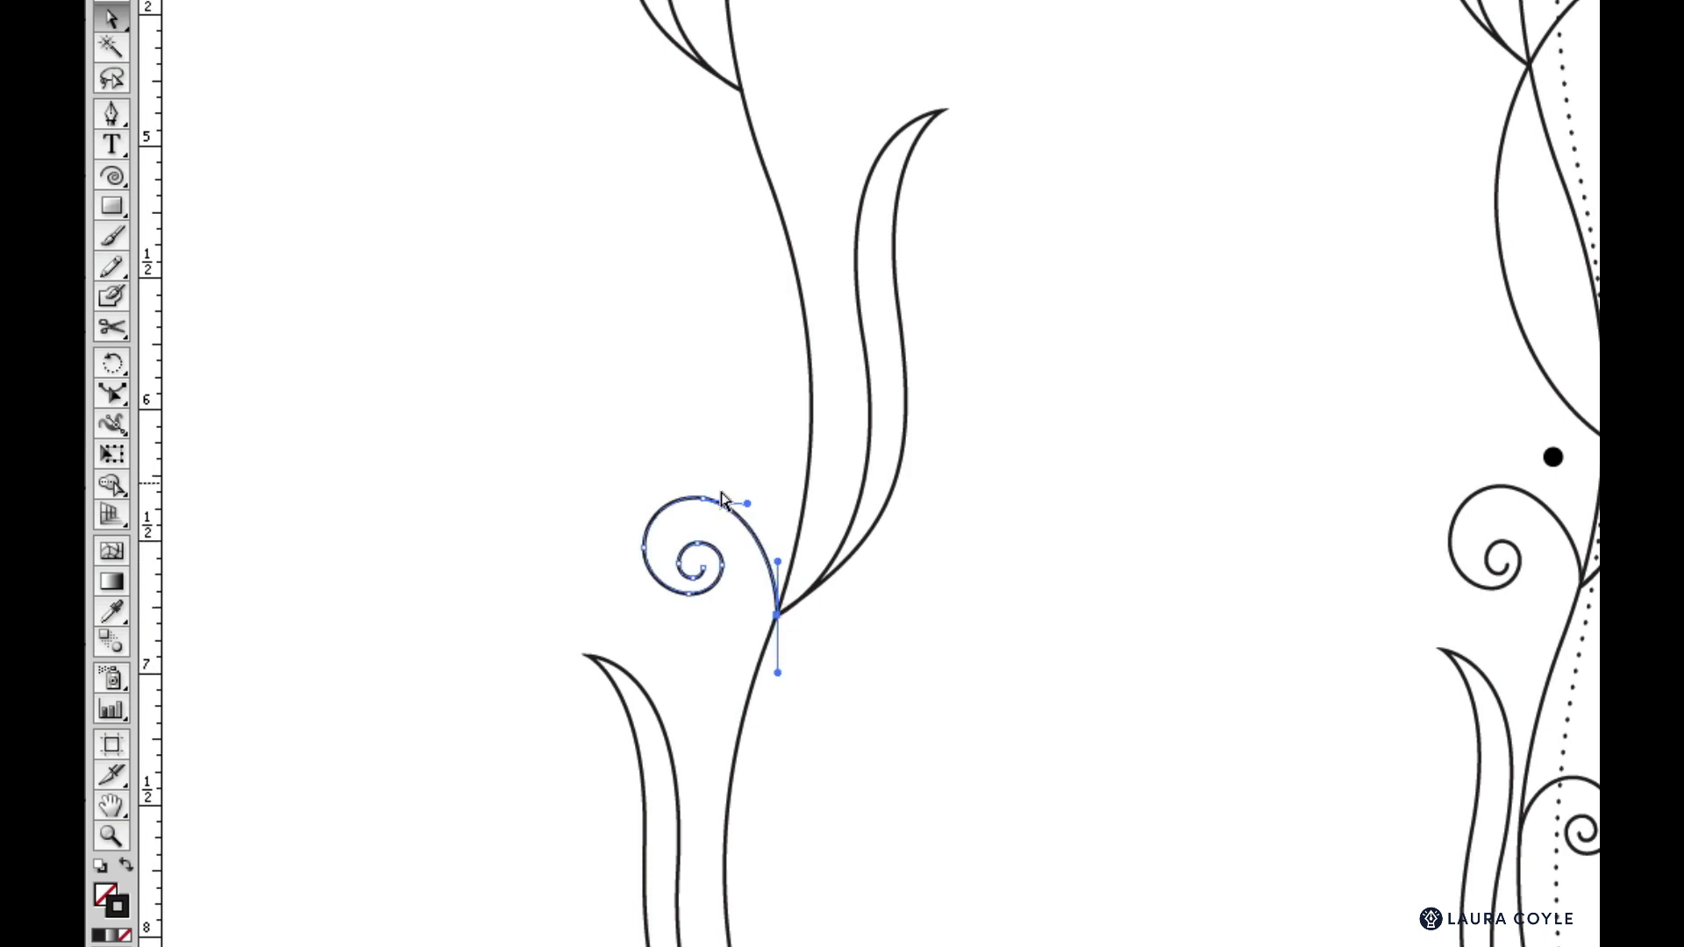
pyautogui.click(706, 466)
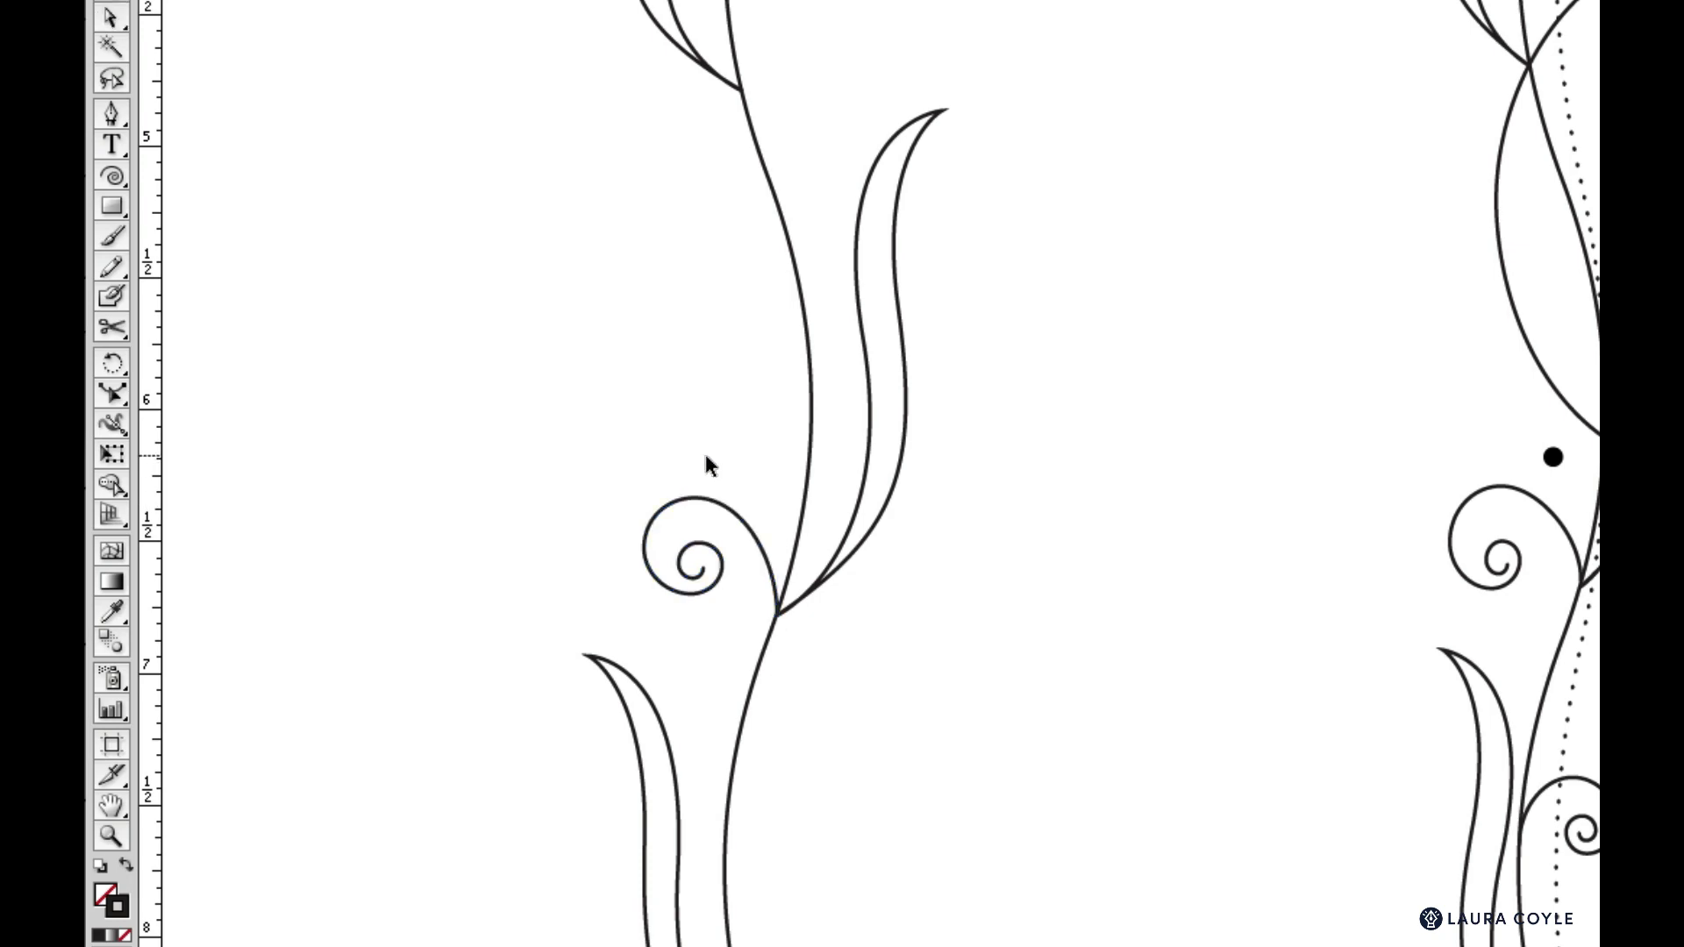
# Duplicate the spiral, mirror and shrink the copy, and attach it to the stem's right side opposite the lower left leaf
pyautogui.moveTo(671, 466); pyautogui.dragTo(712, 507)
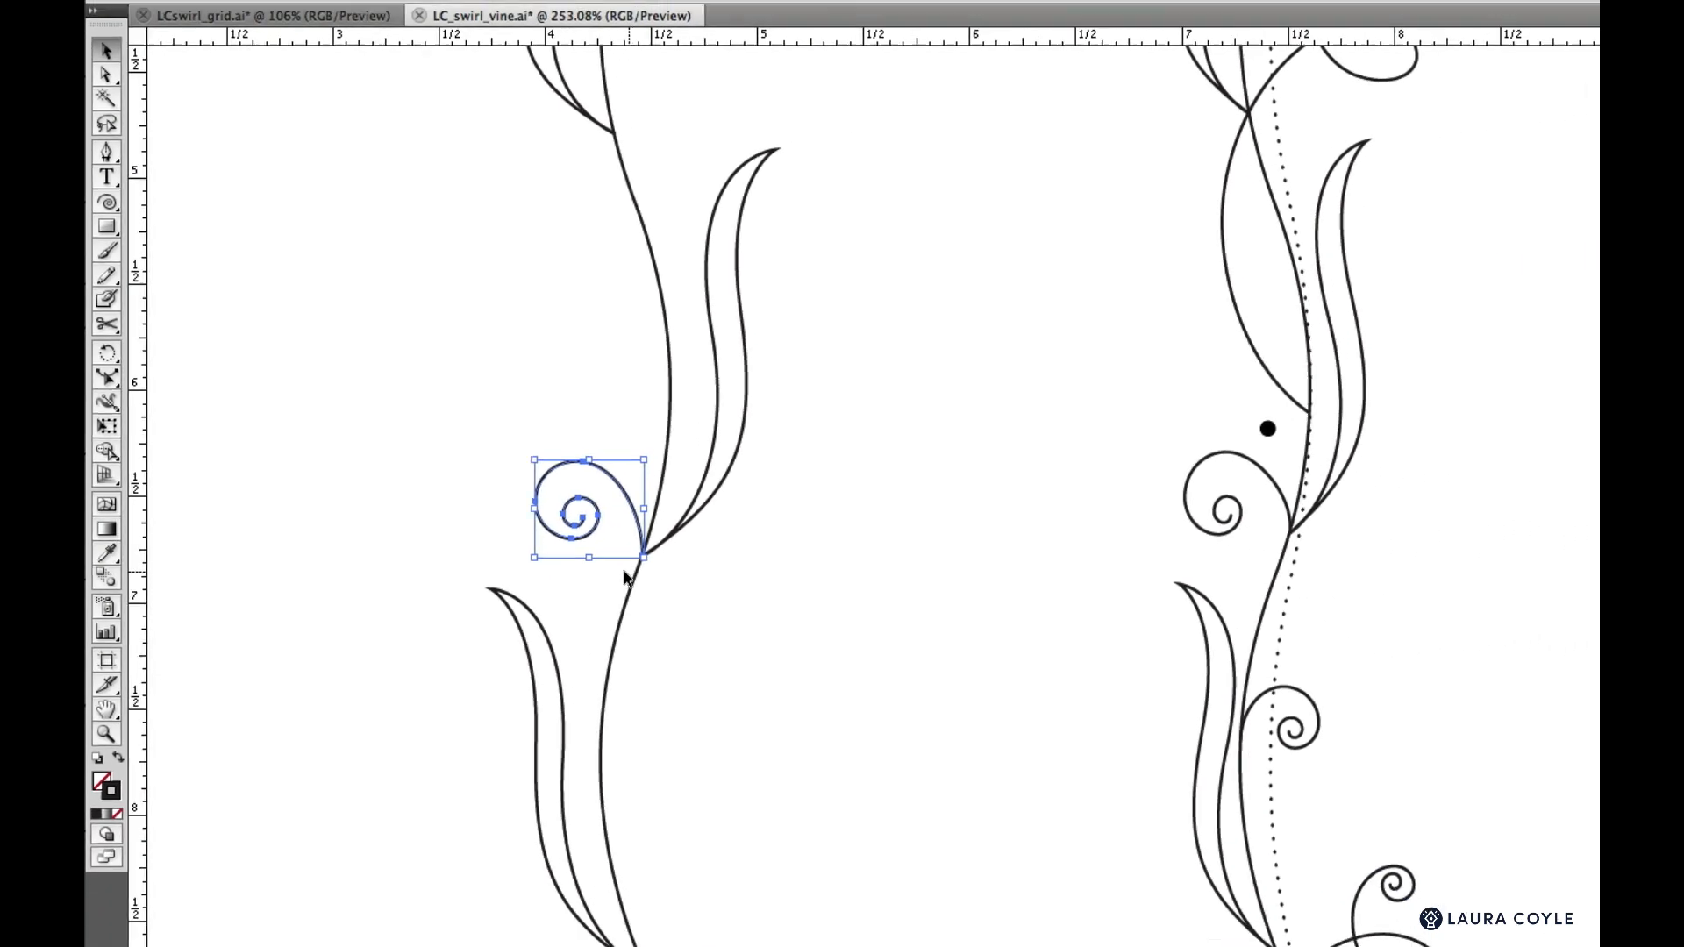
pyautogui.moveTo(522, 511); pyautogui.dragTo(630, 652)
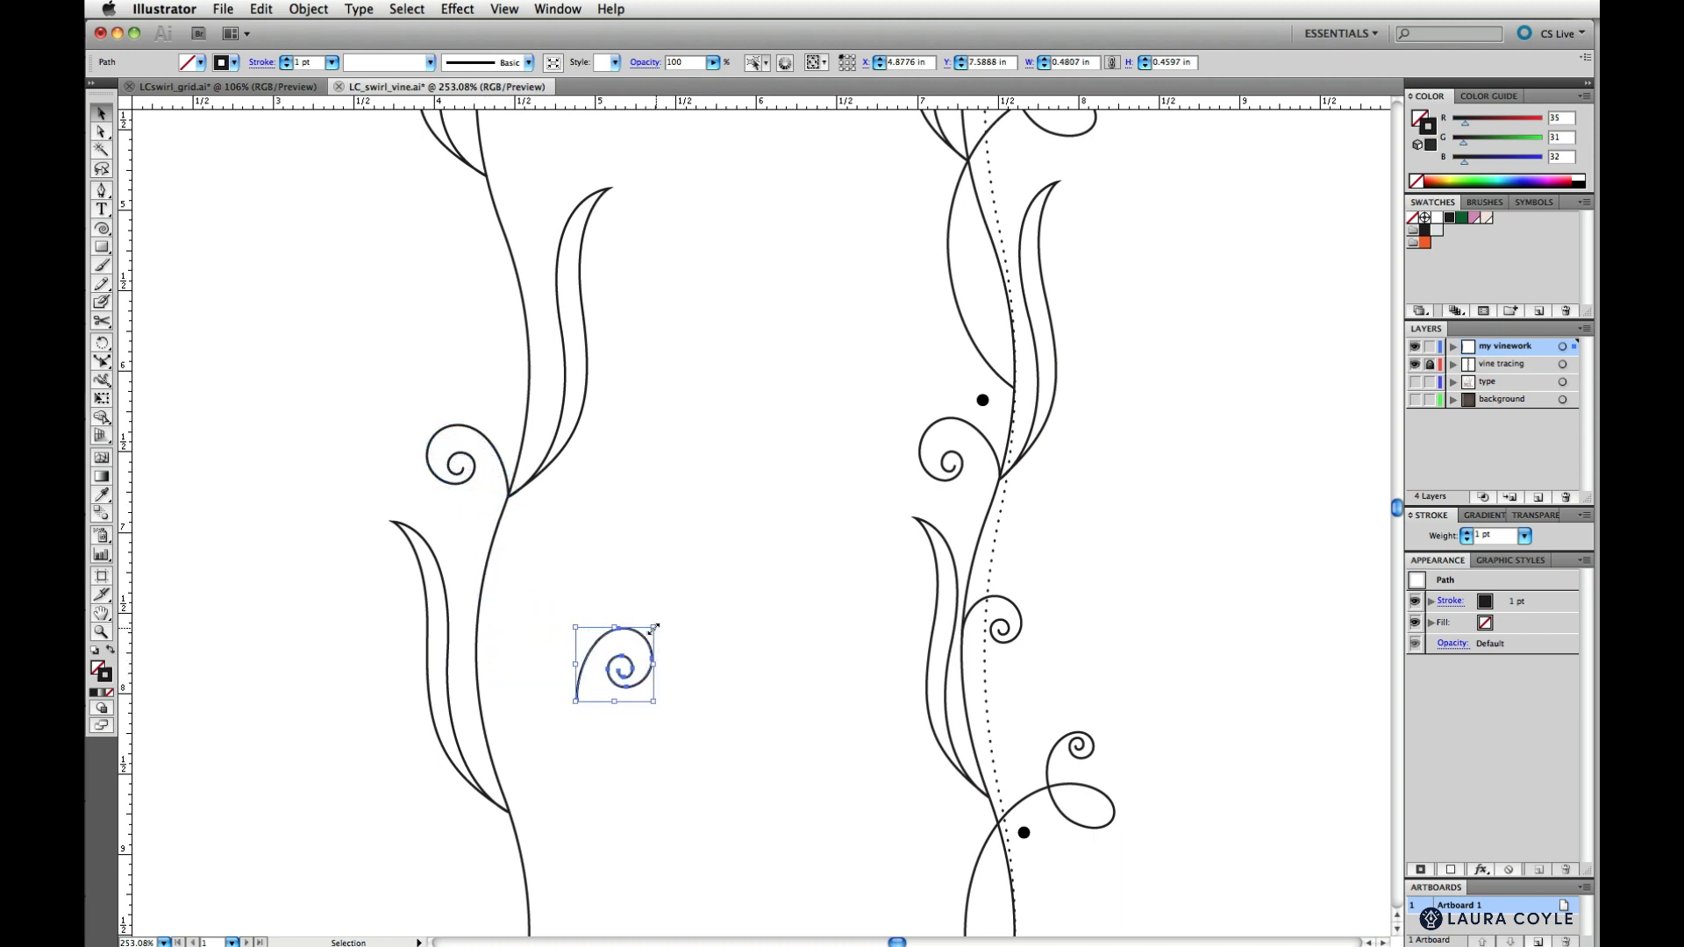
pyautogui.moveTo(629, 673); pyautogui.dragTo(532, 647)
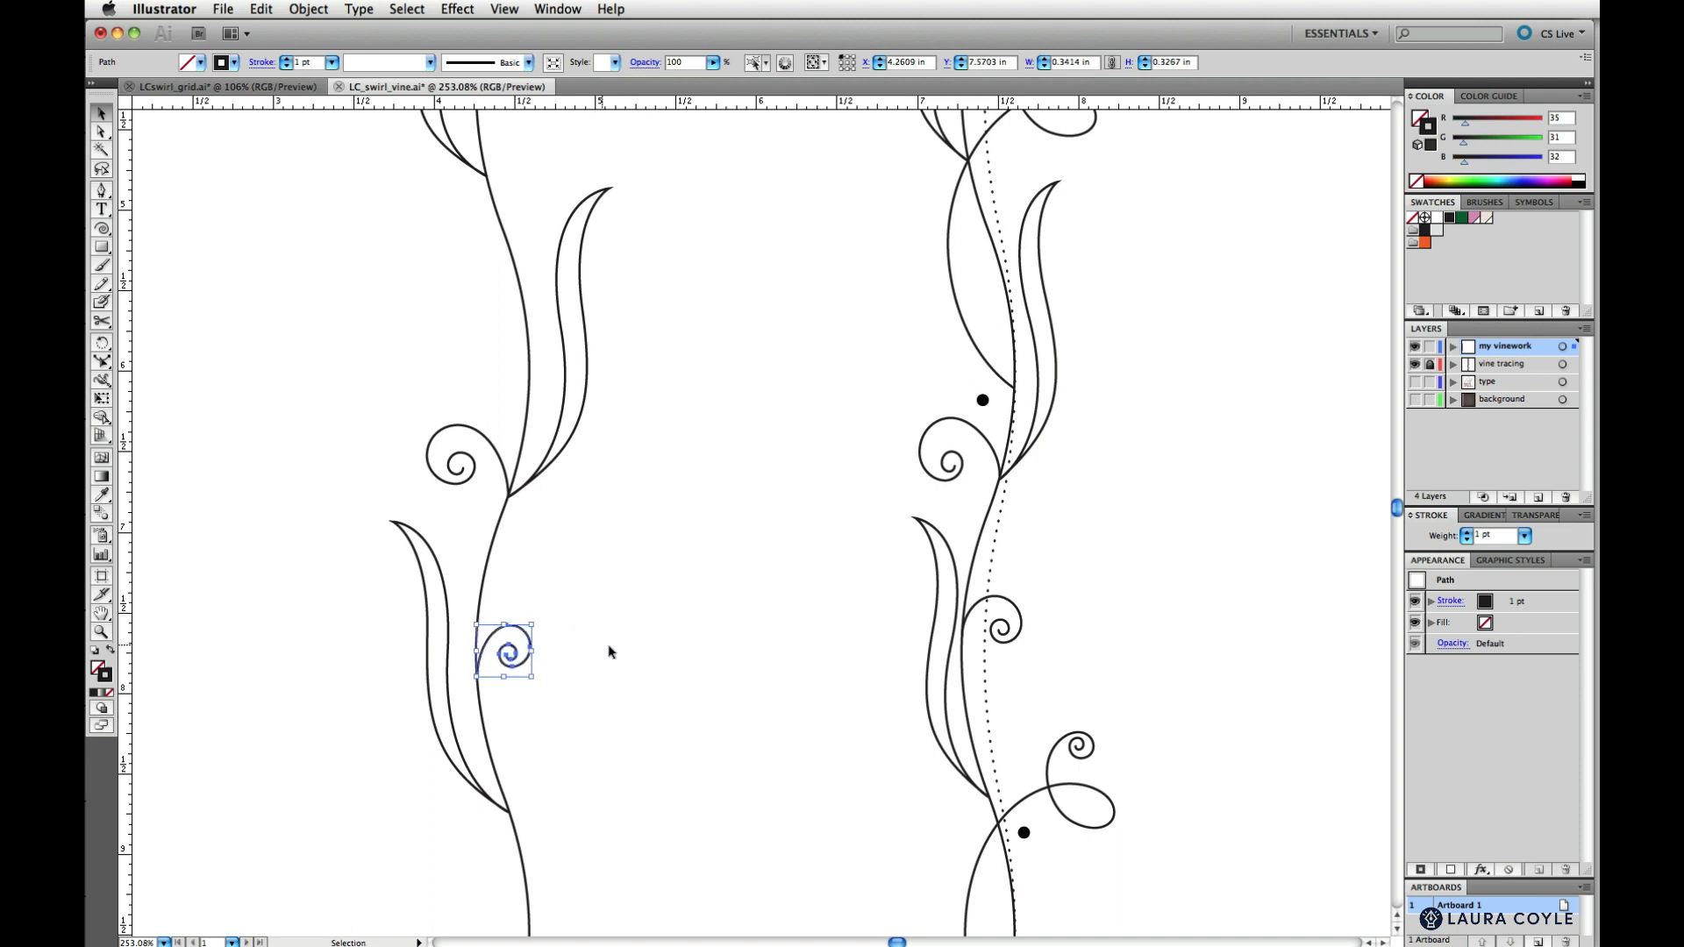
pyautogui.click(609, 650)
# Reshape the spiral at the top right leaf's base, pulling its coil up and inward and adjusting its anchor on the stem
pyautogui.press('space')
pyautogui.moveTo(645, 495); pyautogui.dragTo(534, 792)
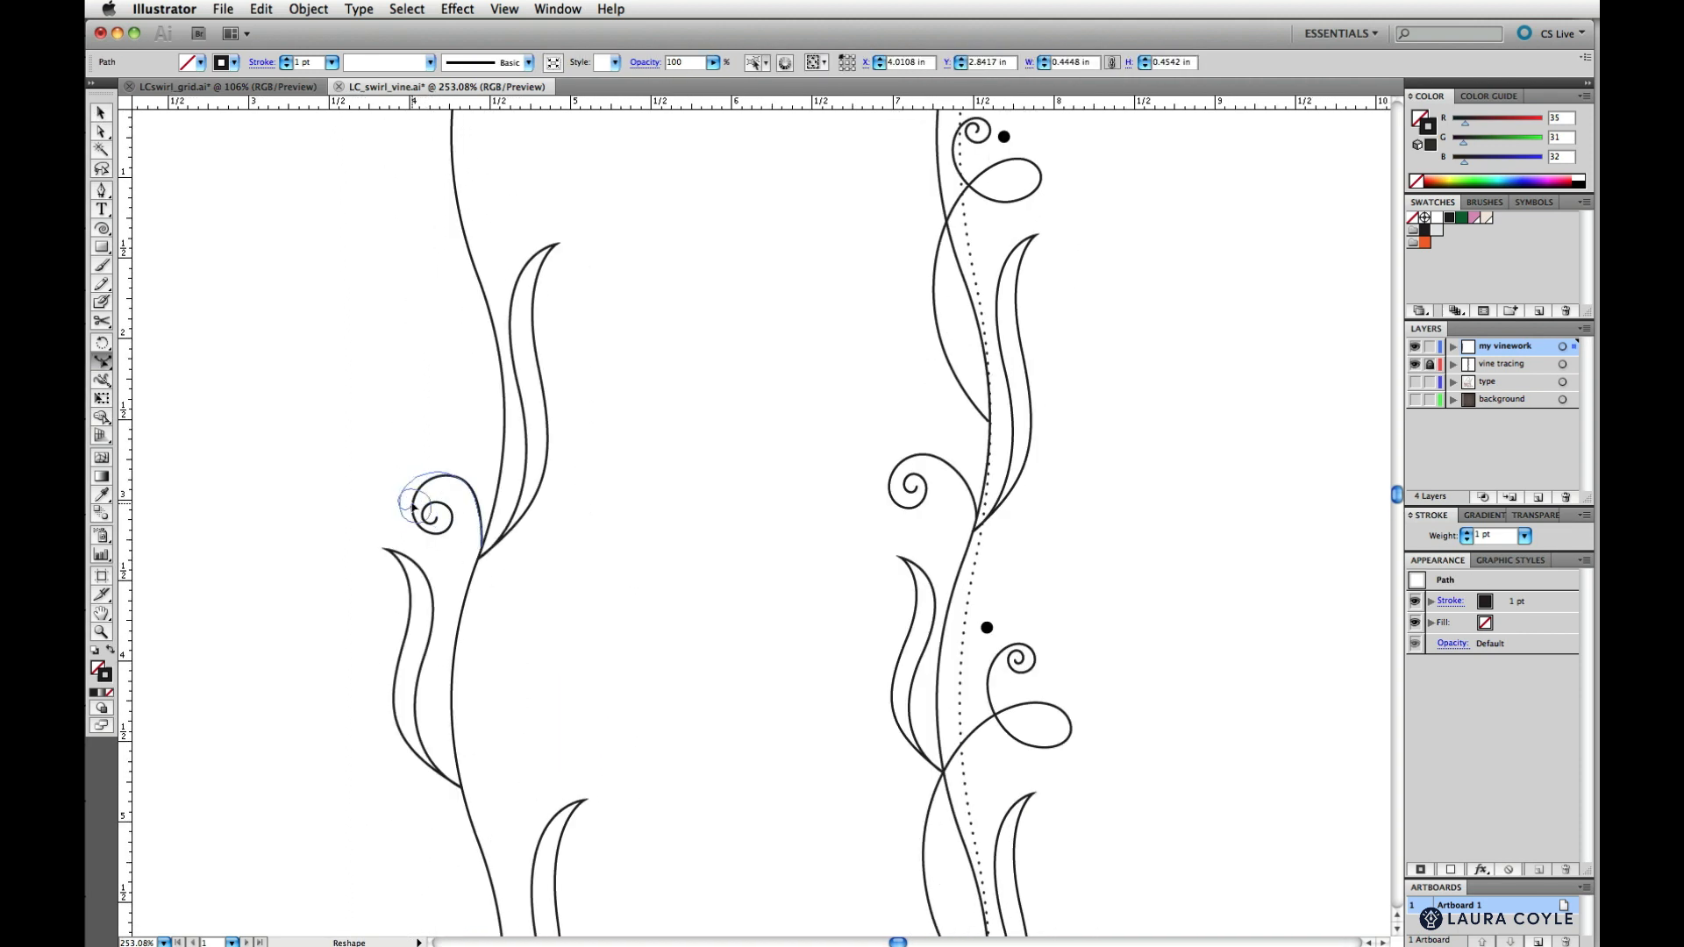
pyautogui.click(416, 491)
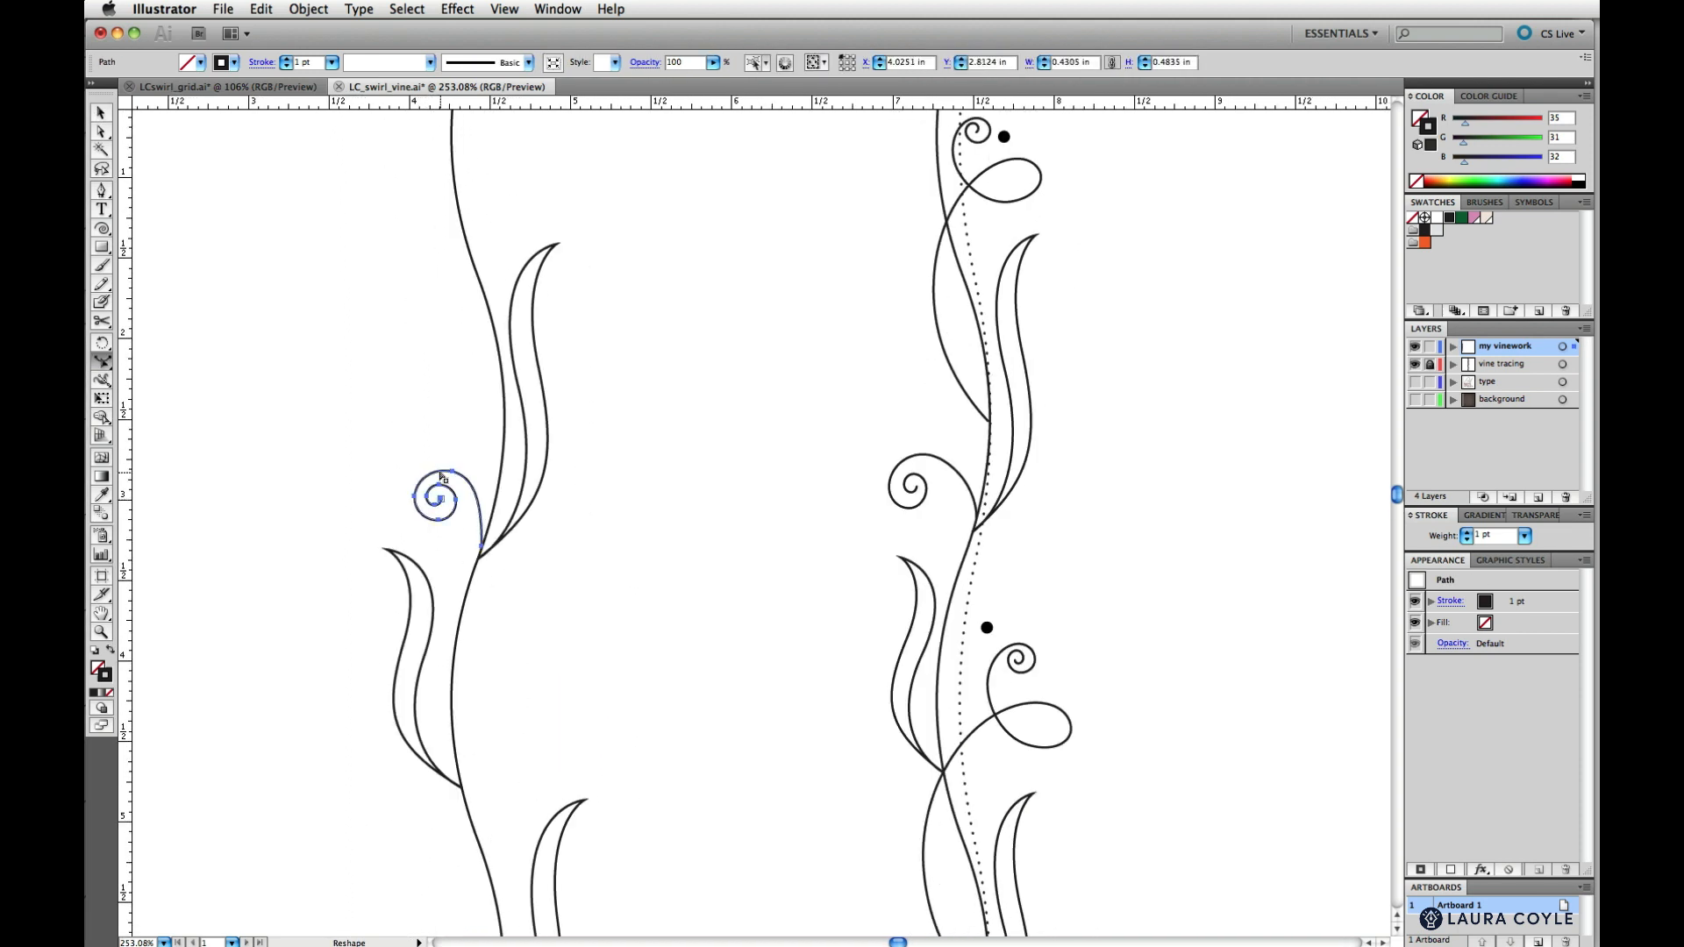
pyautogui.moveTo(452, 470); pyautogui.dragTo(488, 504)
pyautogui.press('a')
pyautogui.click(485, 496)
pyautogui.click(482, 546)
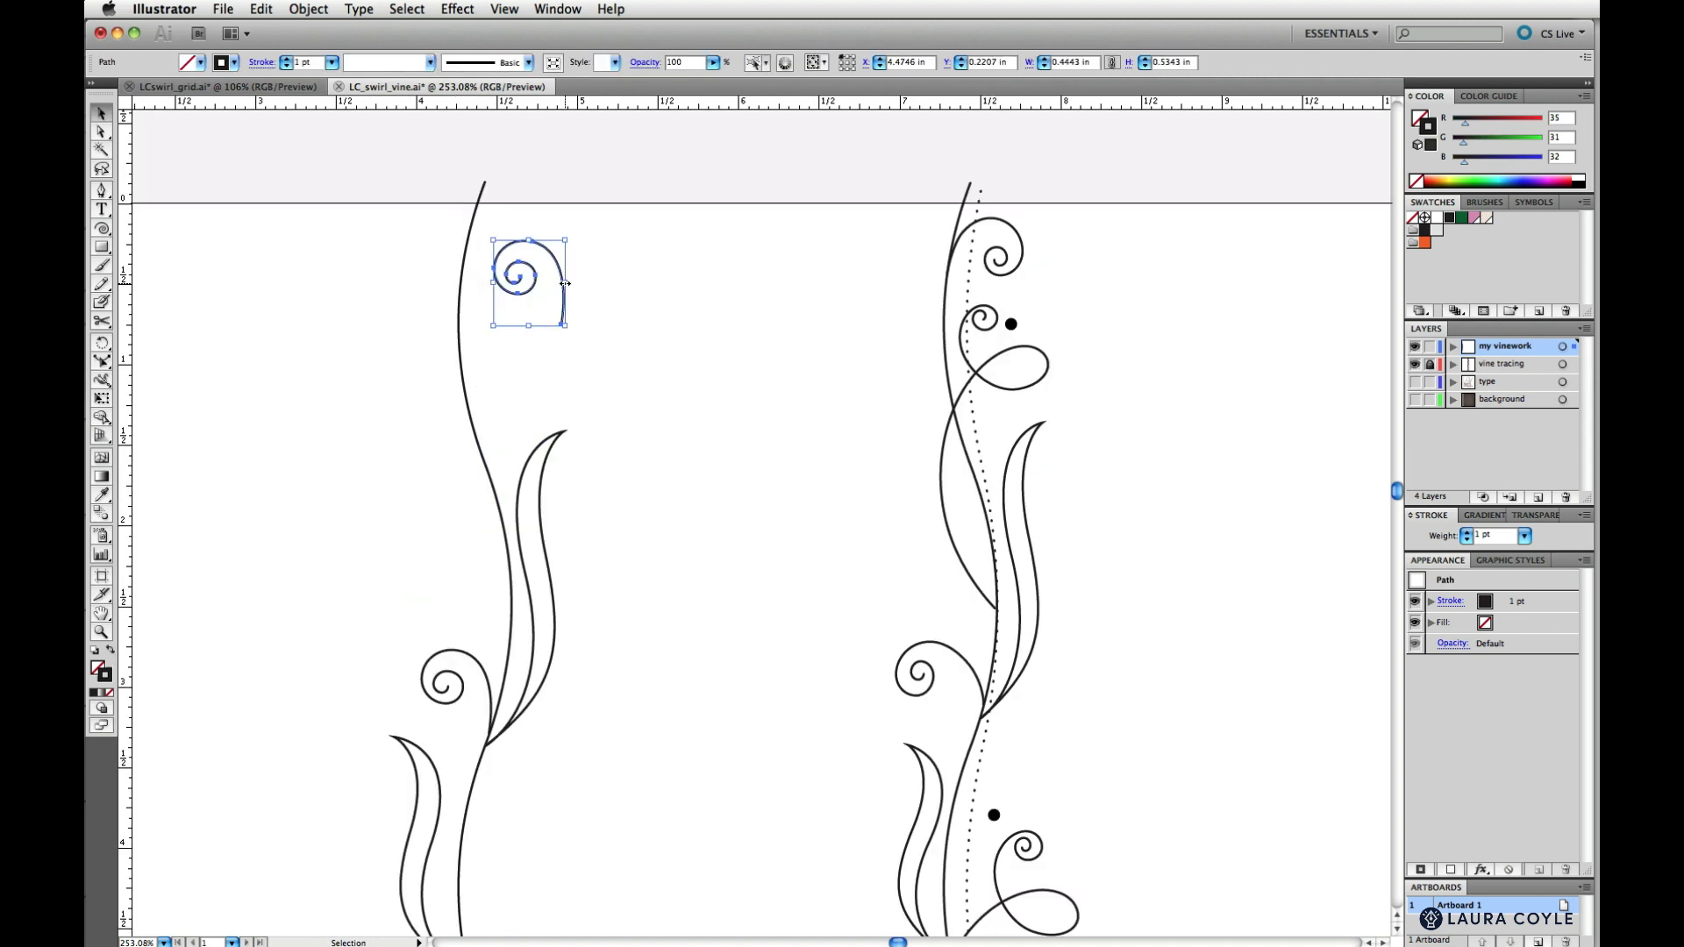
# Mirror and rotate the spiral copy near the artboard's top edge and attach its outer end to the stem's right side
pyautogui.moveTo(564, 282)
pyautogui.mouseDown()
pyautogui.moveTo(420, 291)
pyautogui.moveTo(588, 279)
pyautogui.moveTo(593, 301)
pyautogui.mouseUp()
pyautogui.press('e')
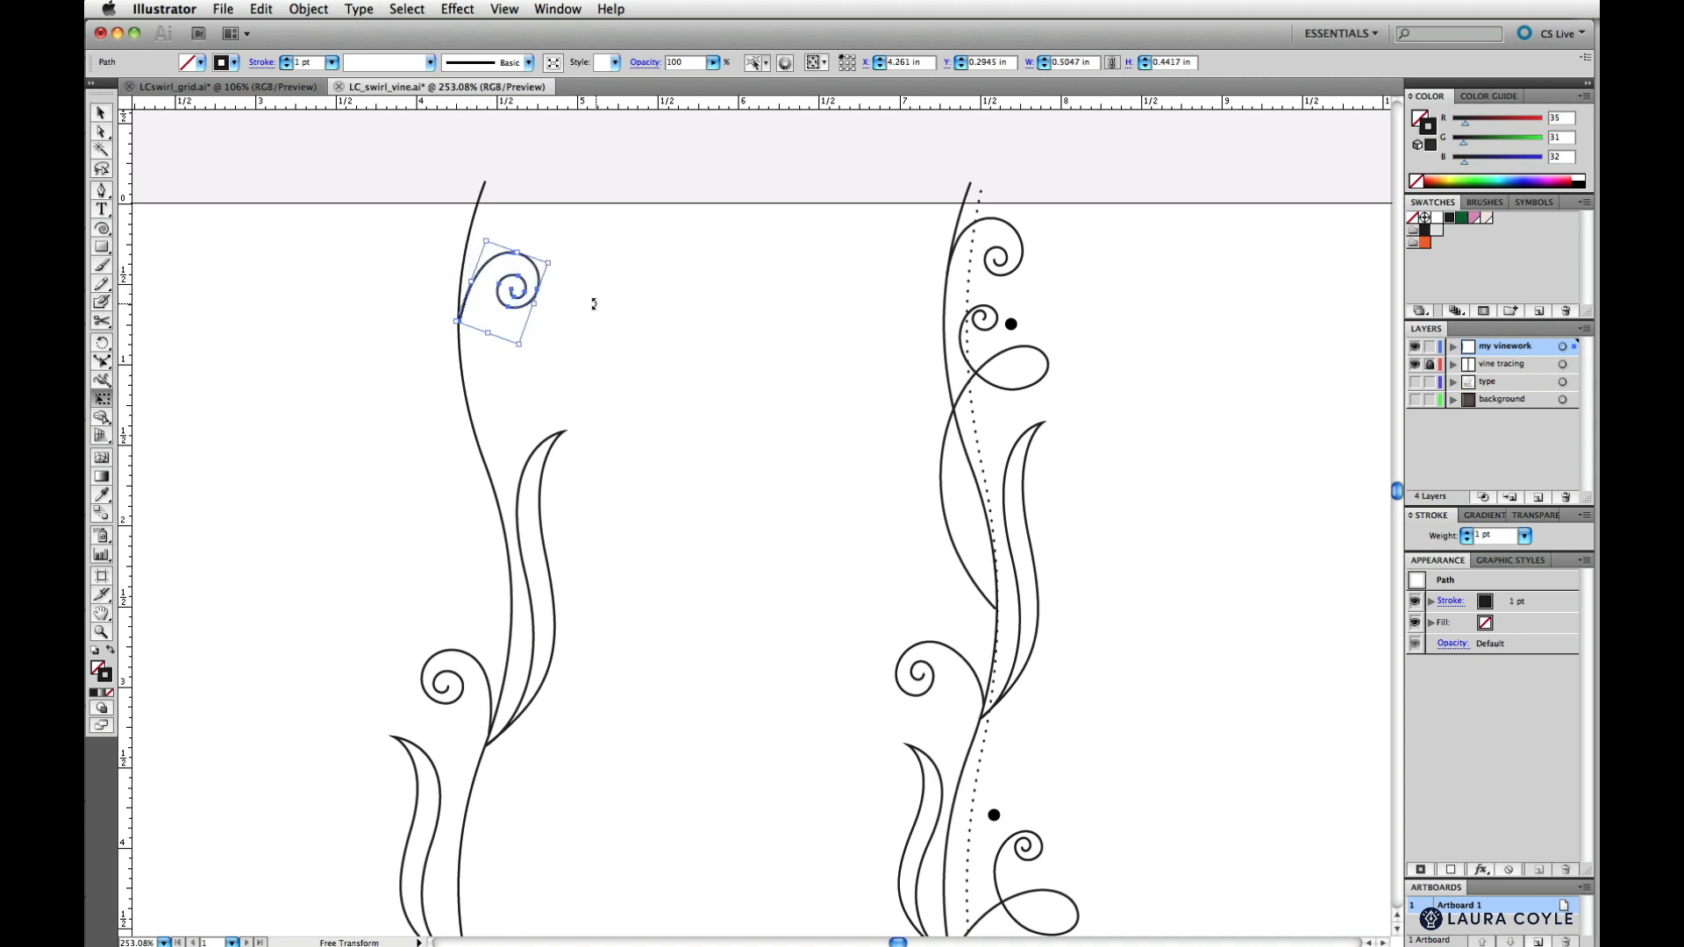
# Create a spiral between the two vines with radius 0.75 in, decay 75%, 13 segments and the first style
pyautogui.press('super+space')
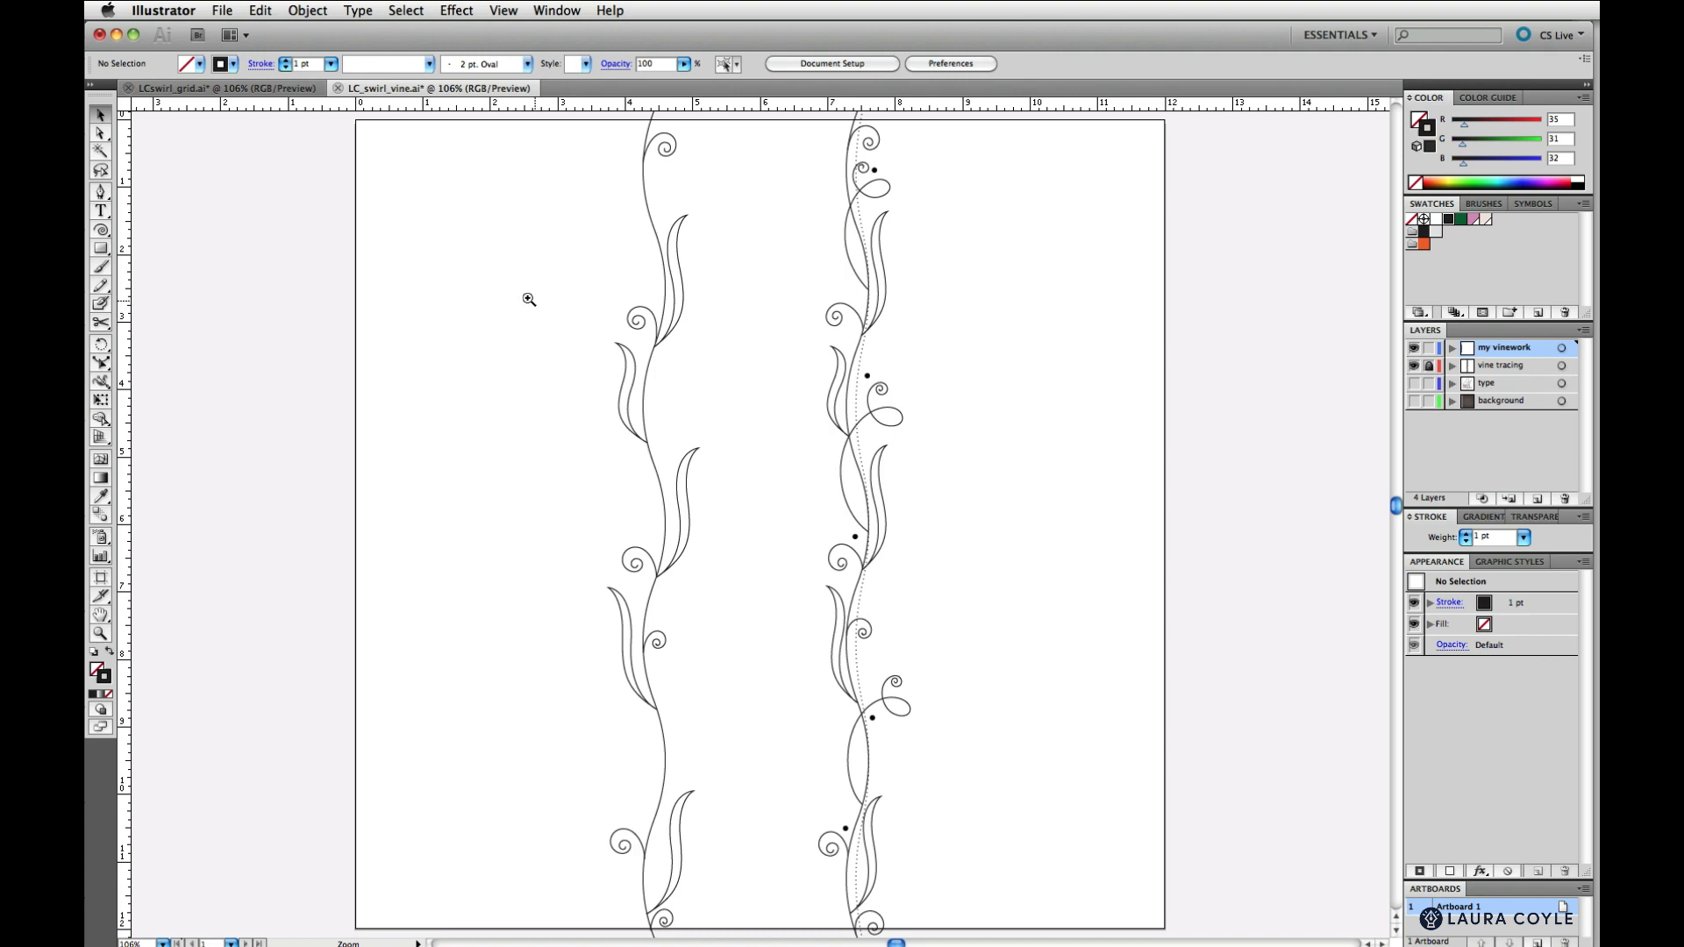
pyautogui.moveTo(508, 299); pyautogui.dragTo(985, 764)
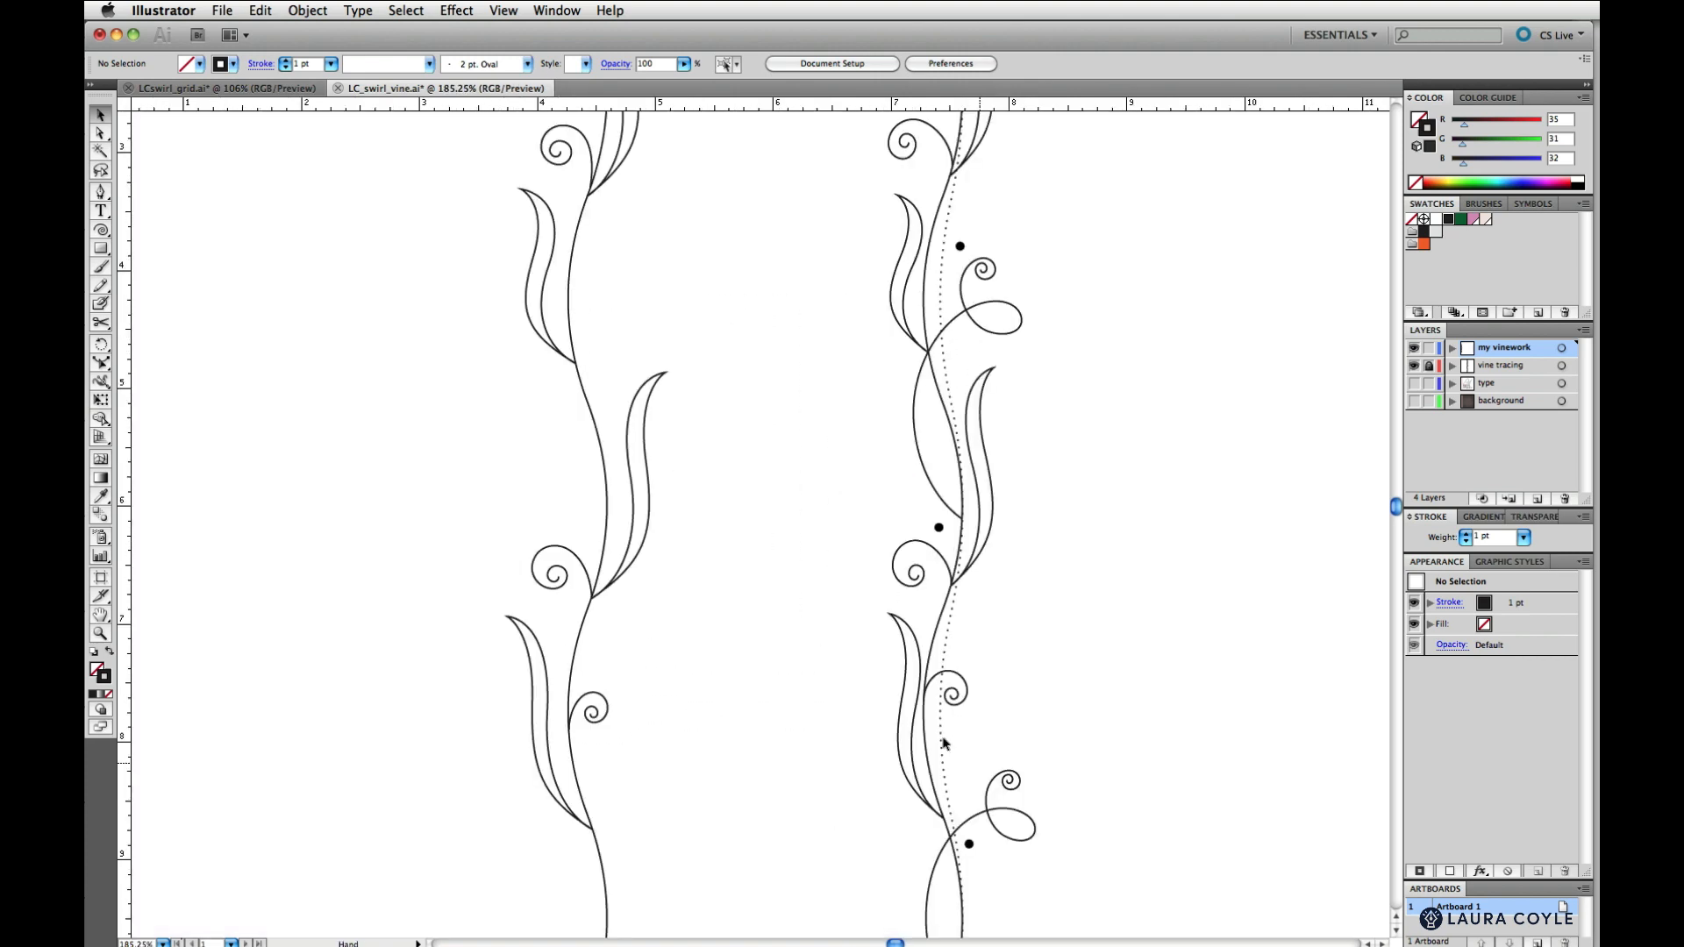
pyautogui.click(101, 230)
pyautogui.click(772, 446)
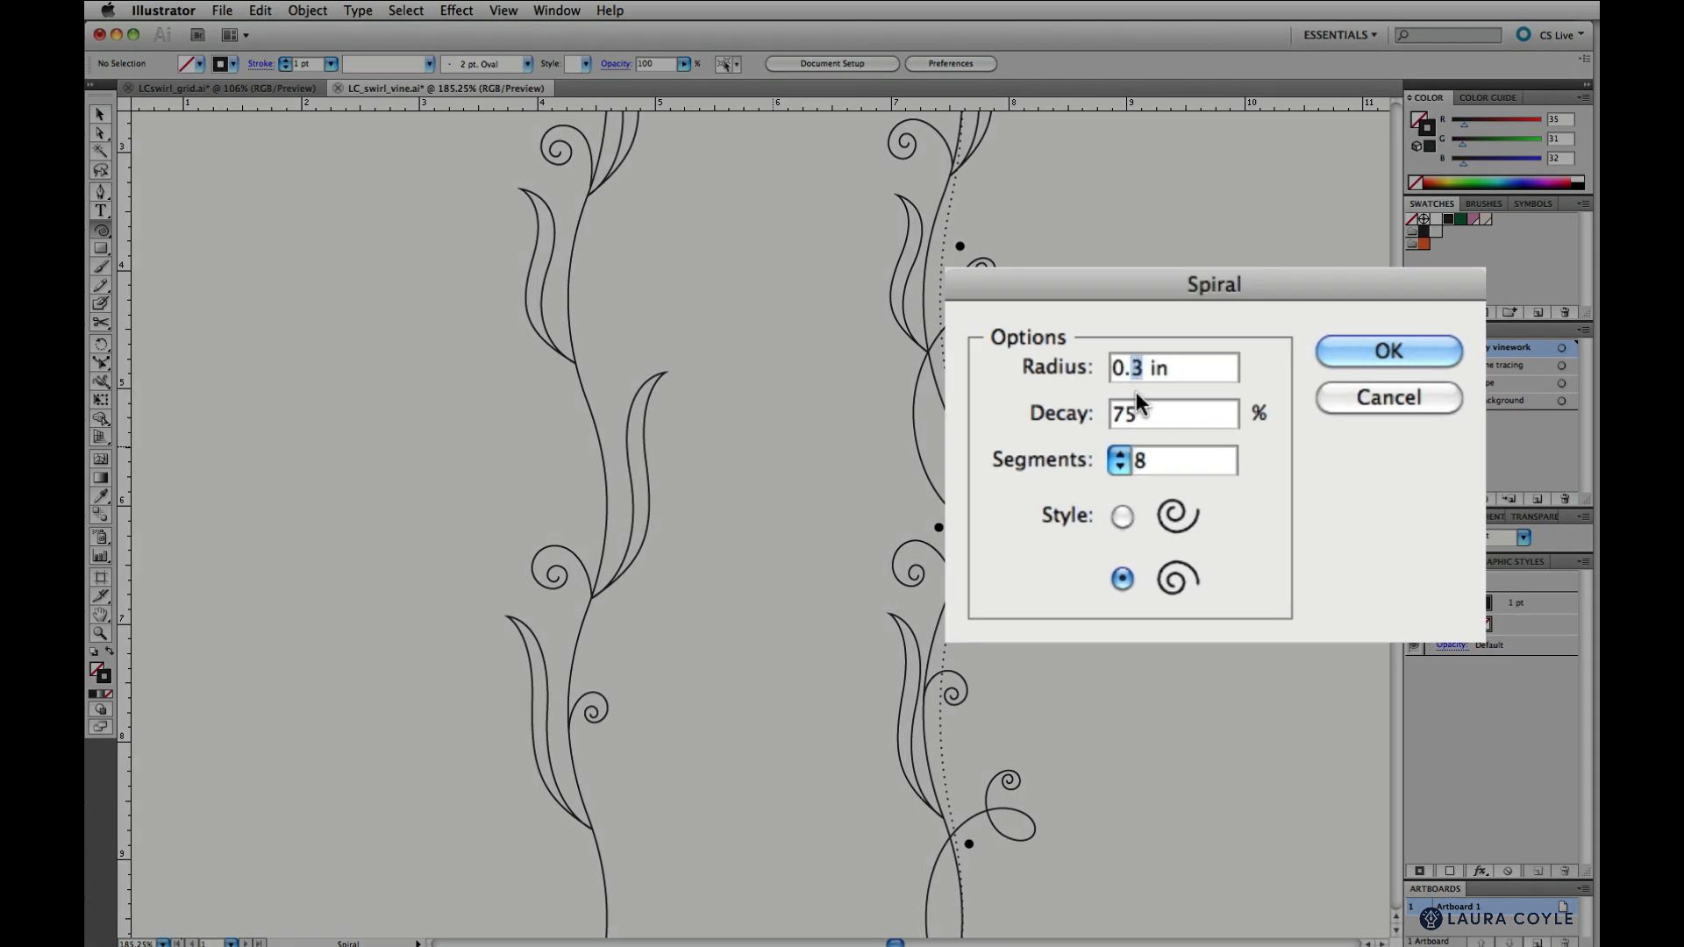
pyautogui.write('75')
pyautogui.click(1119, 456)
pyautogui.click(1119, 455)
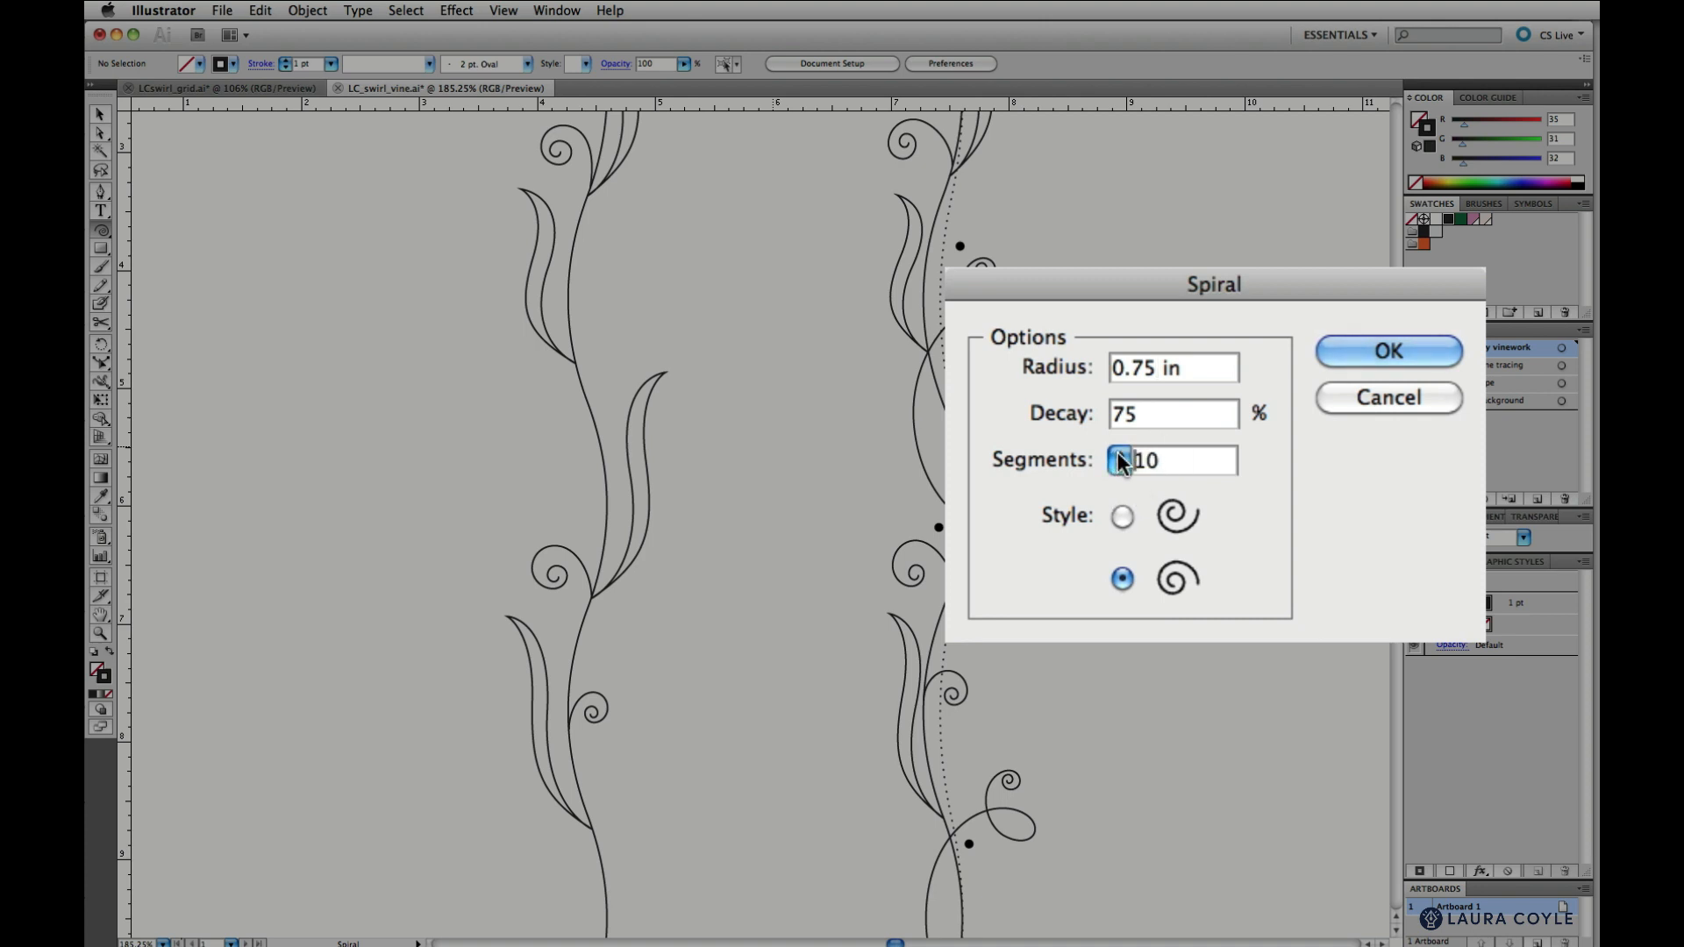
pyautogui.click(1119, 455)
pyautogui.click(1119, 455)
pyautogui.click(1119, 456)
pyautogui.click(1122, 516)
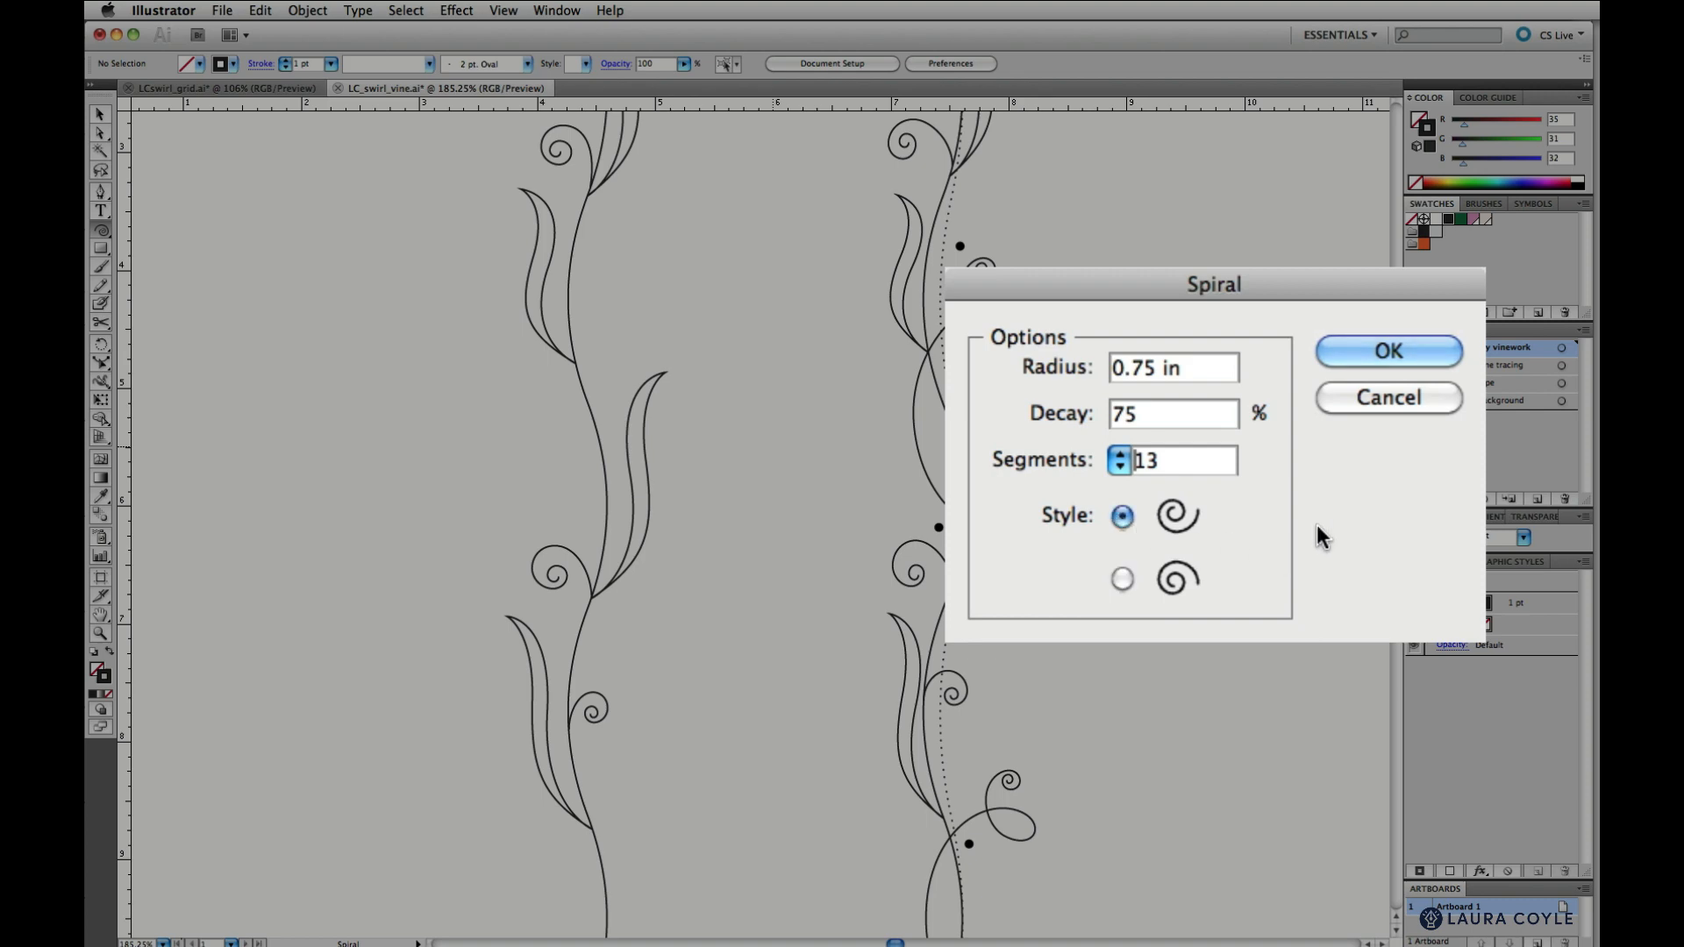
pyautogui.click(1390, 352)
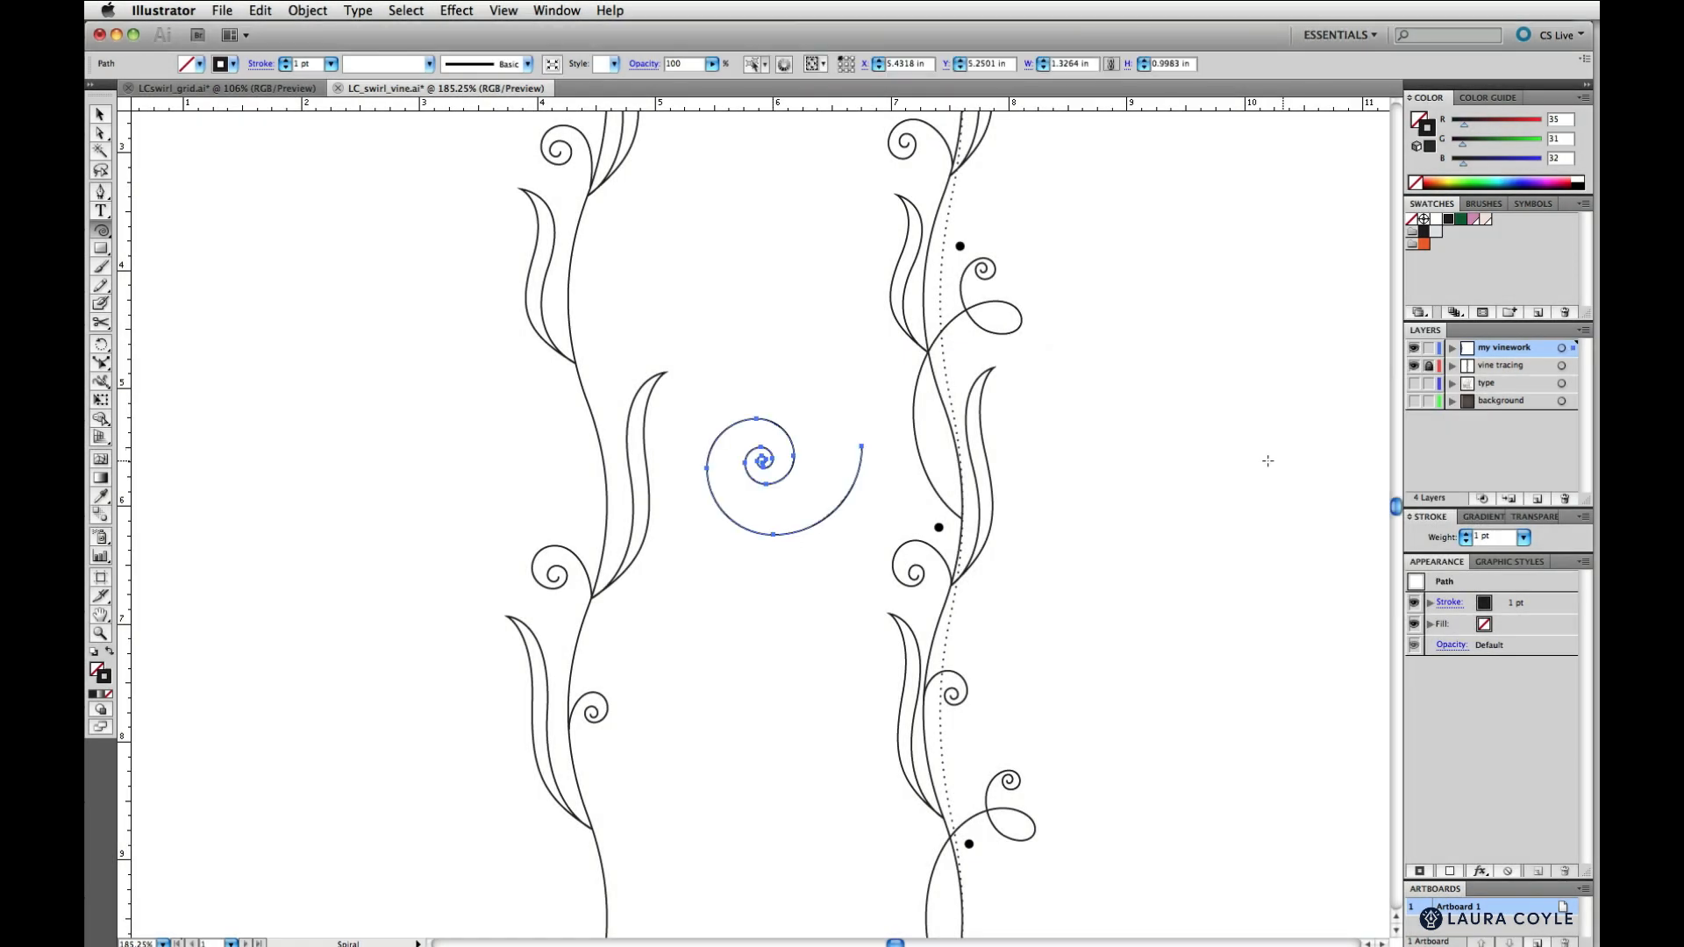
# Rotate the large spiral and place its outer end on the stem just above the middle right leaf's base
pyautogui.press('e')
pyautogui.moveTo(819, 356); pyautogui.dragTo(568, 511)
pyautogui.press('v')
pyautogui.click(544, 521)
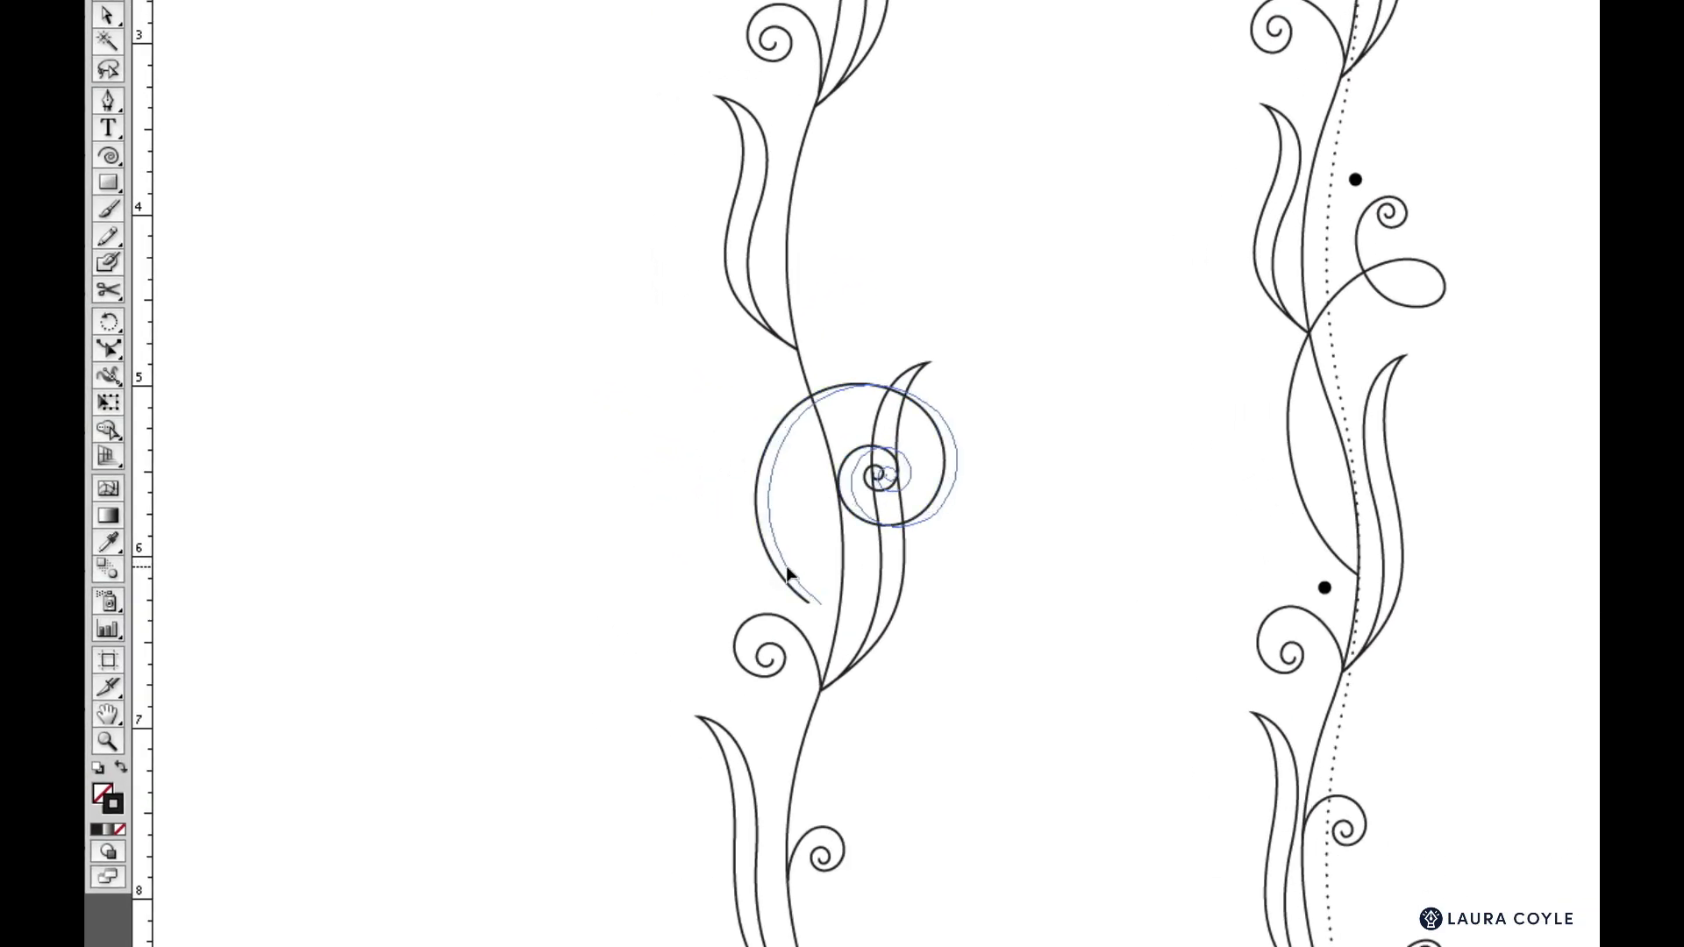
pyautogui.moveTo(787, 574); pyautogui.dragTo(802, 569)
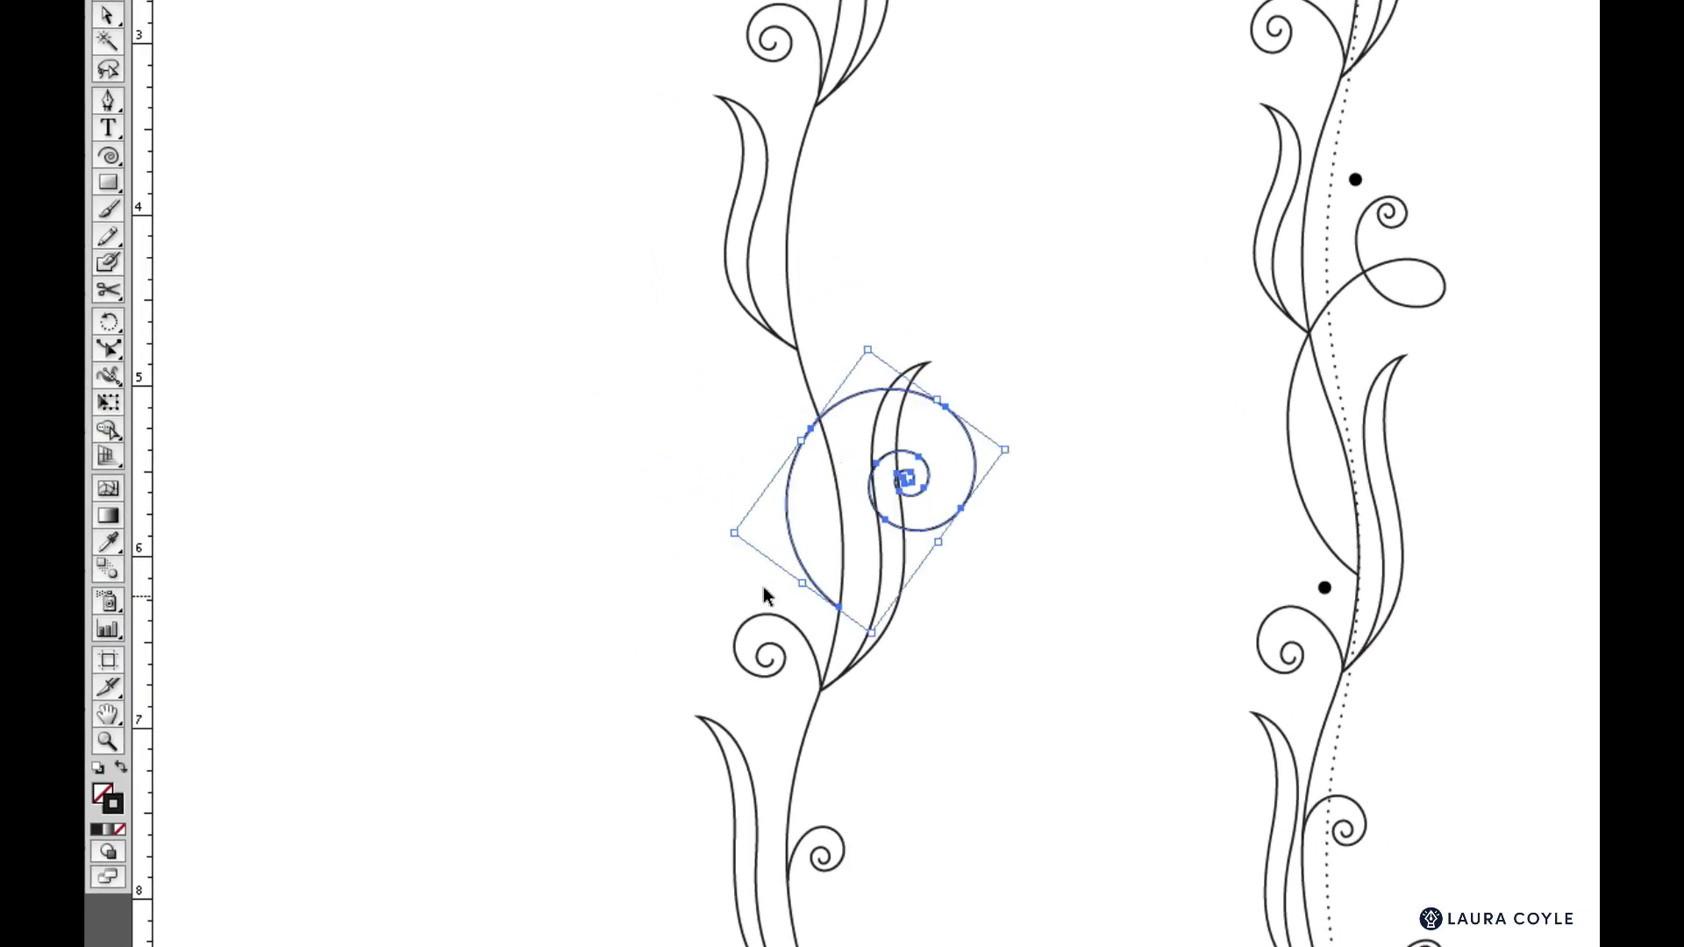
# Pull the large spiral's inner coil upward with the Reshape tool to form a looped tendril like the tracing
pyautogui.click(108, 348)
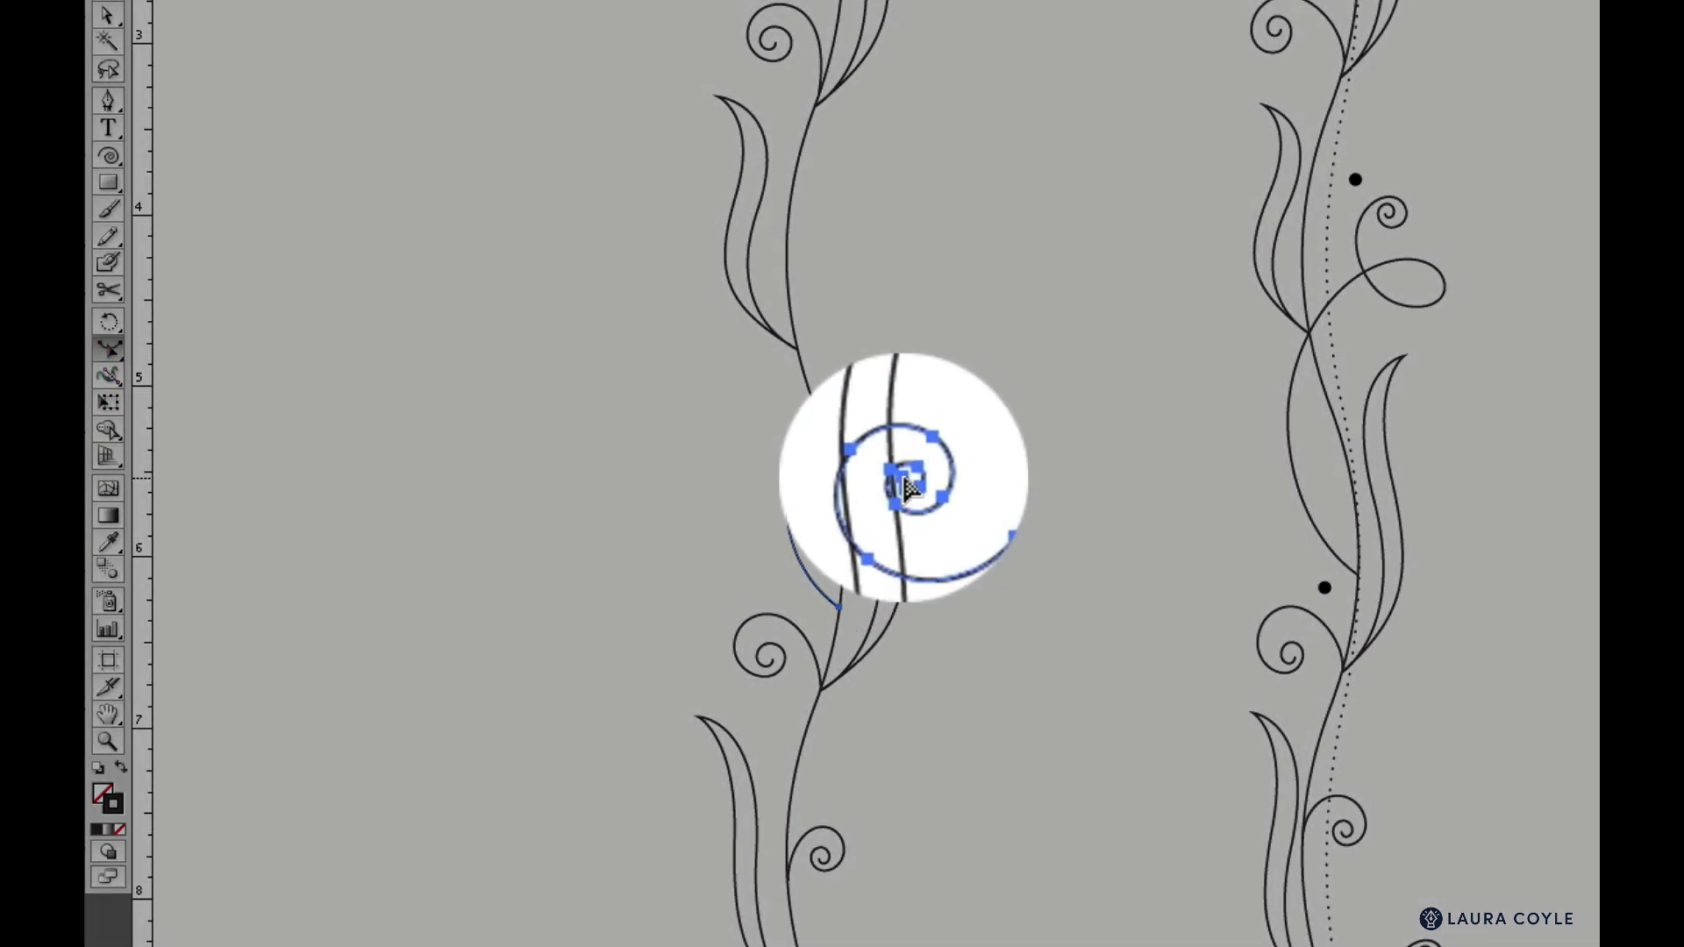
pyautogui.moveTo(903, 478); pyautogui.dragTo(916, 208)
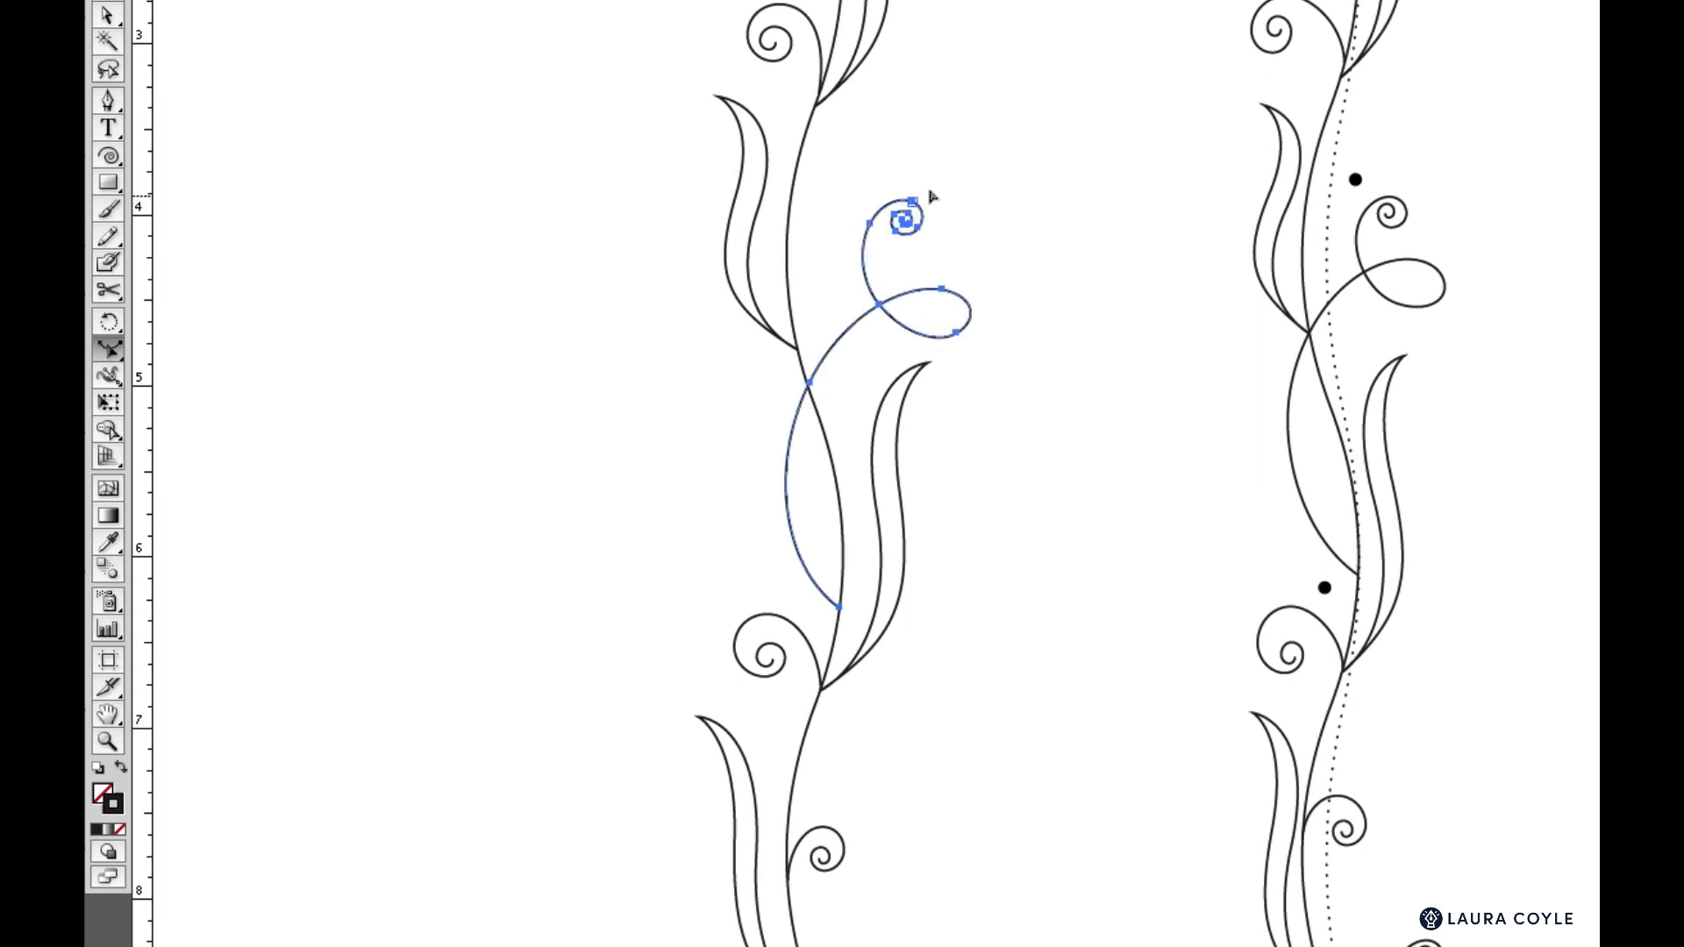
pyautogui.press('v')
pyautogui.click(1044, 261)
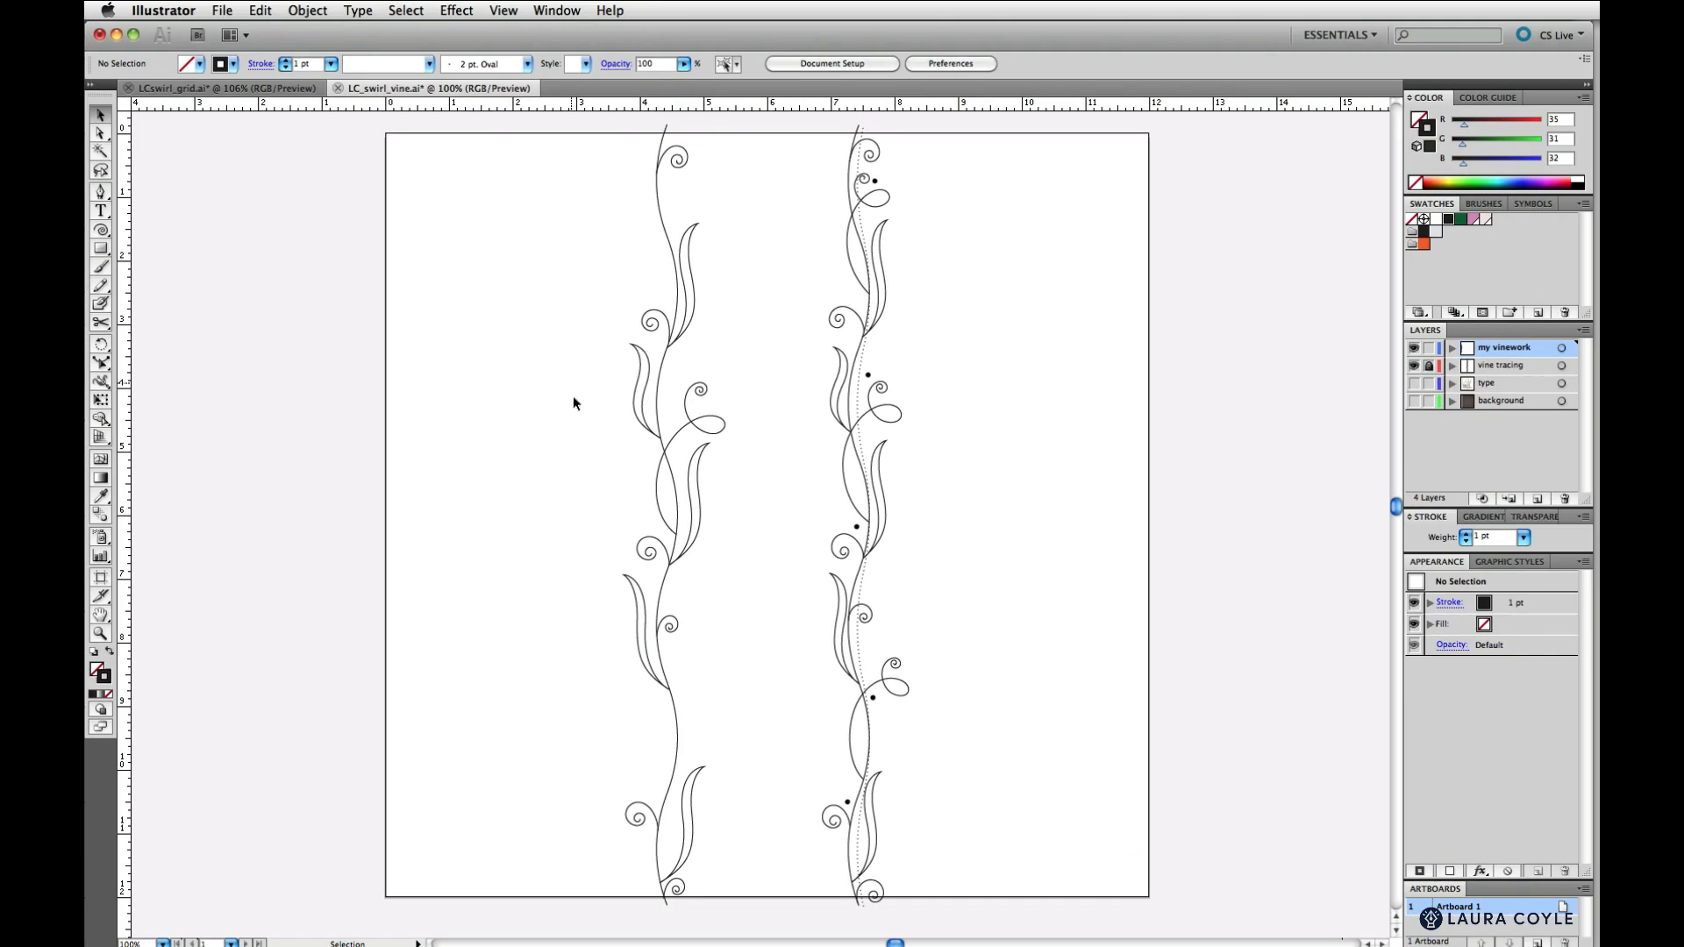
# Duplicate the looped tendril onto the upper and lower parts of the stem, scaling and rotating the copies to fit
pyautogui.click(724, 436)
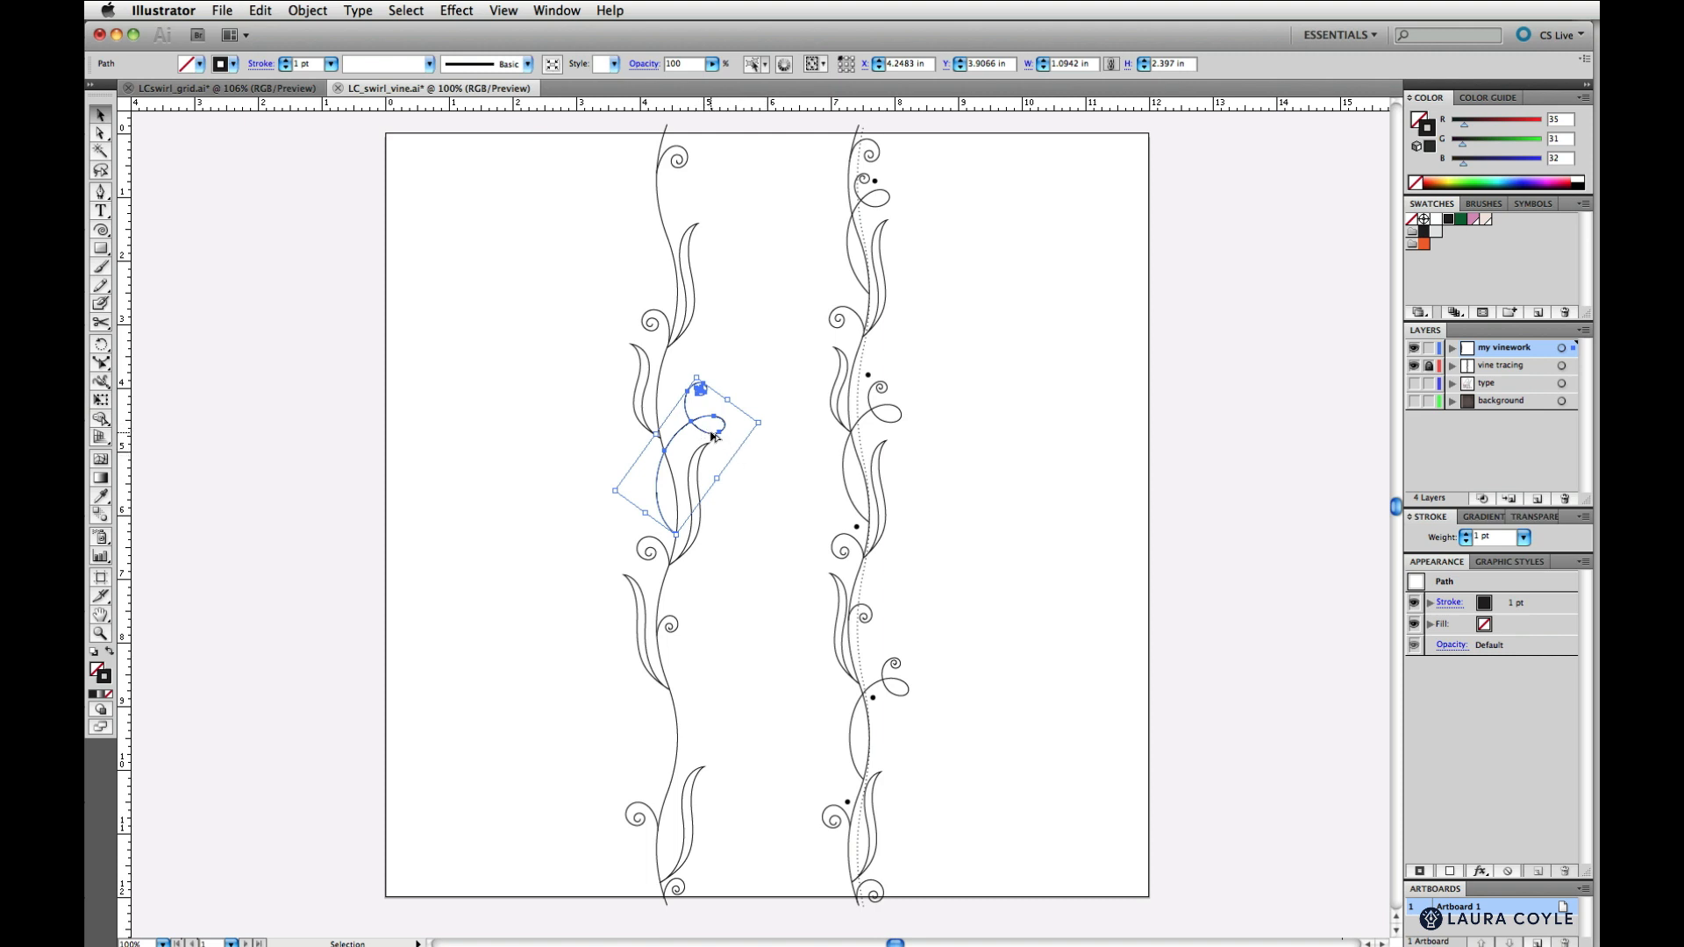
pyautogui.moveTo(712, 436); pyautogui.dragTo(725, 210)
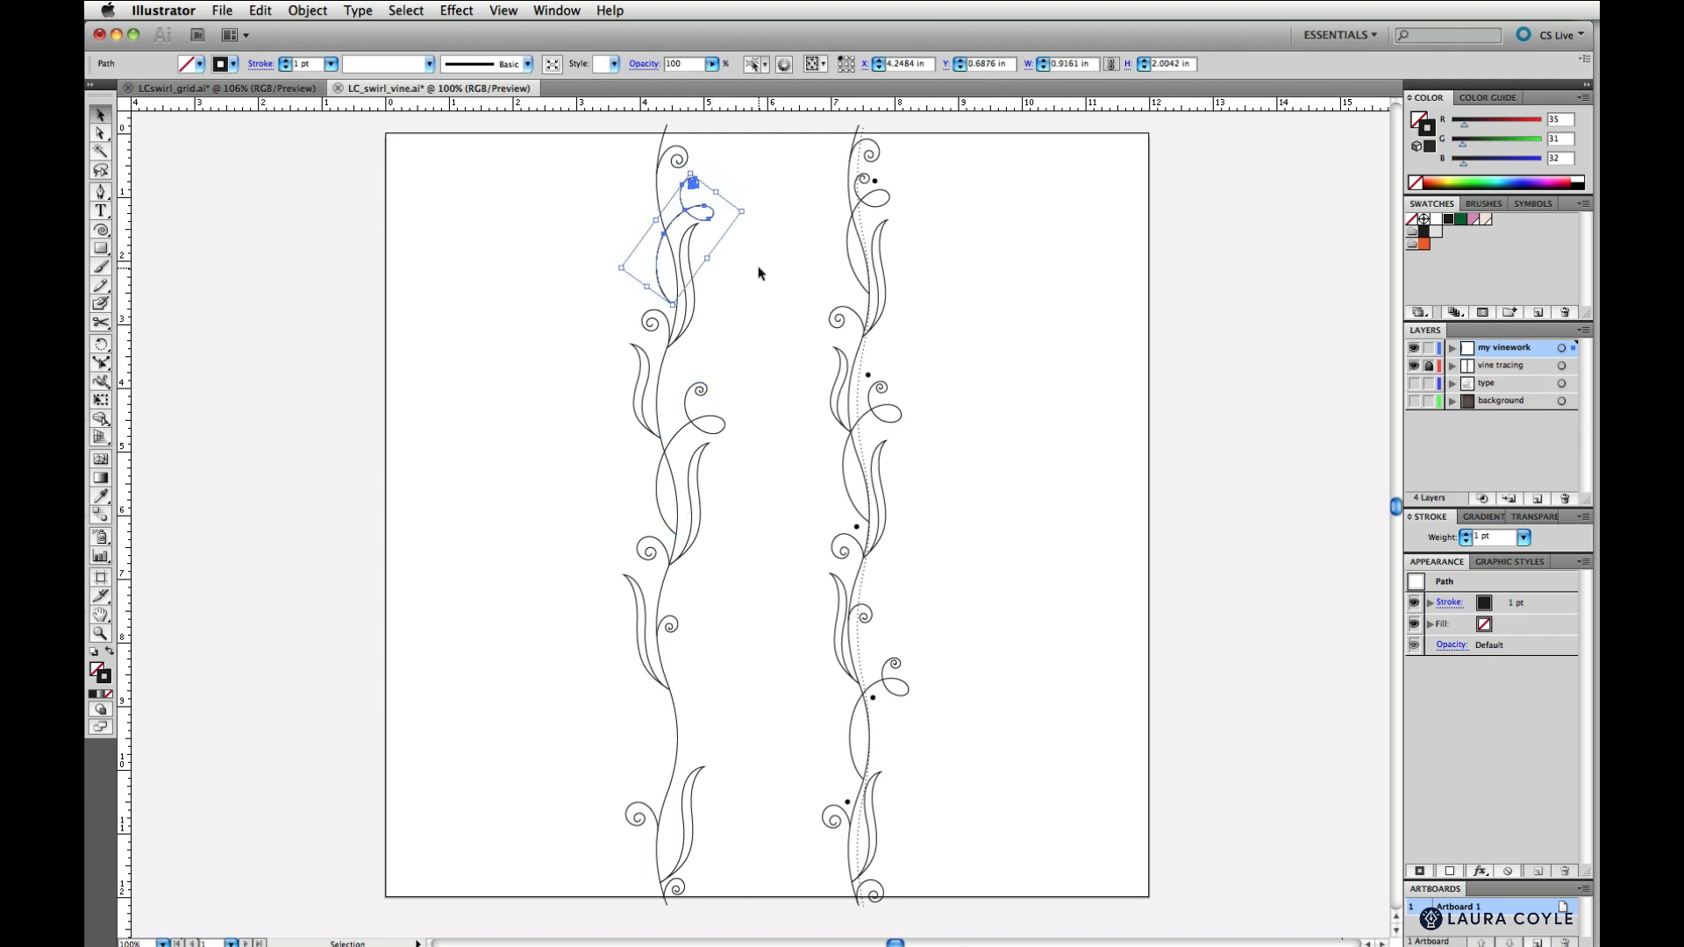
pyautogui.moveTo(706, 213); pyautogui.dragTo(694, 694)
pyautogui.press('e')
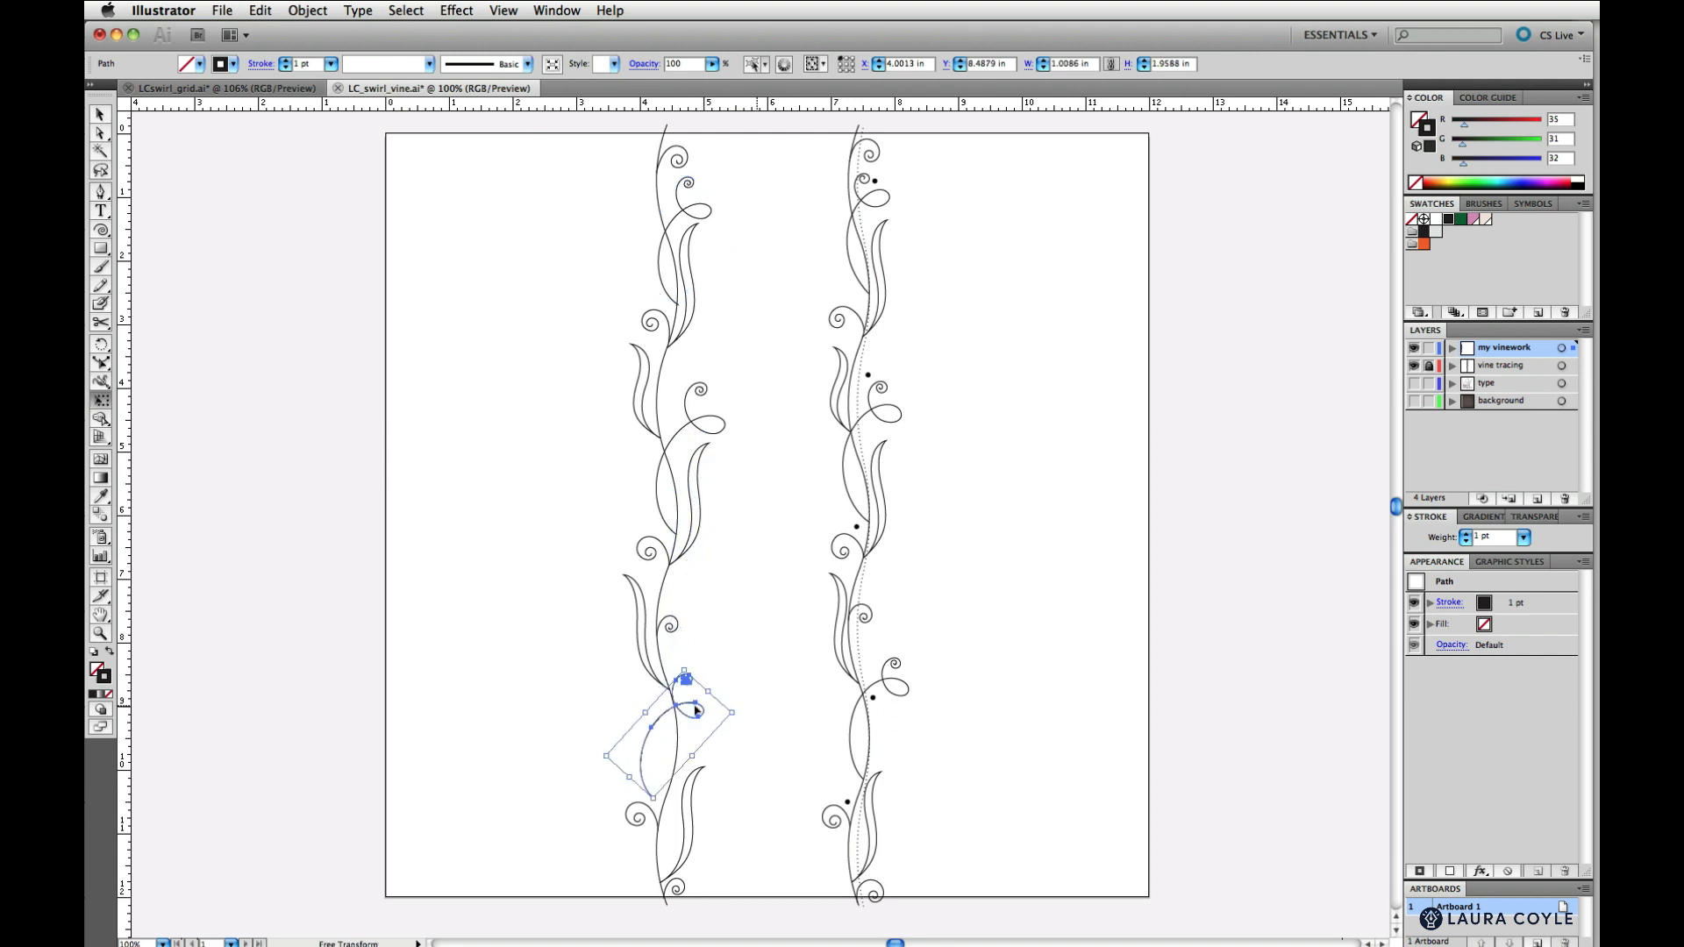
pyautogui.moveTo(676, 709); pyautogui.dragTo(688, 717)
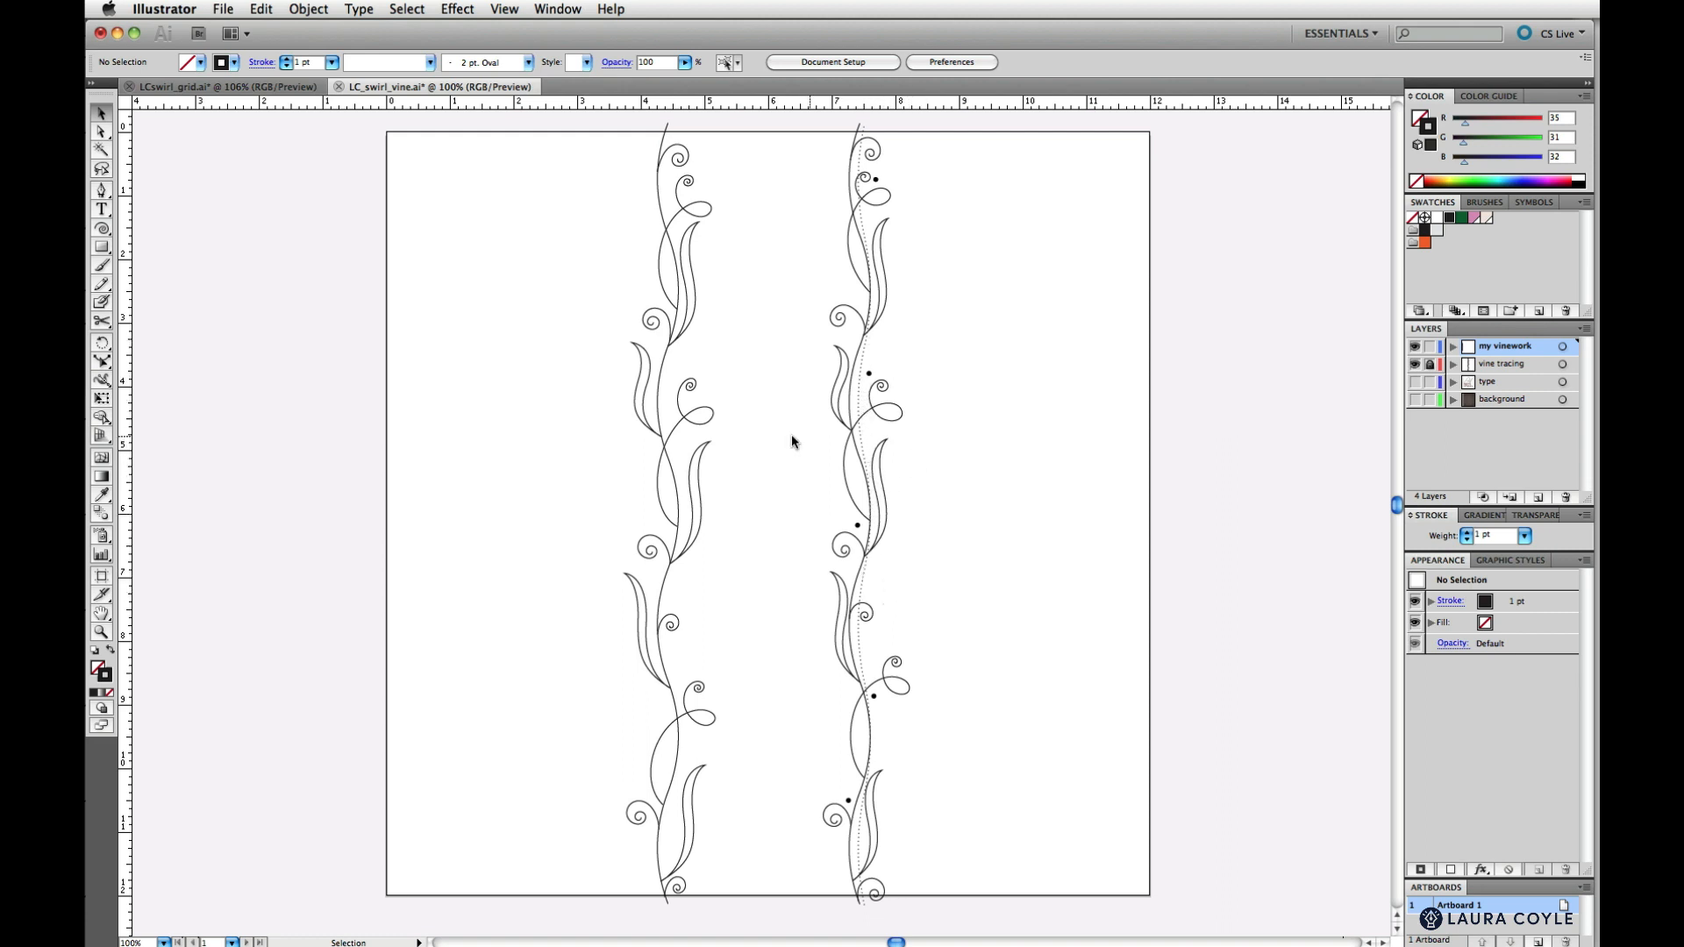
# Duplicate the main stem slightly to its left and give the copy a dashed stroke with a 0.5 pt dash and 4 pt gap
pyautogui.click(675, 489)
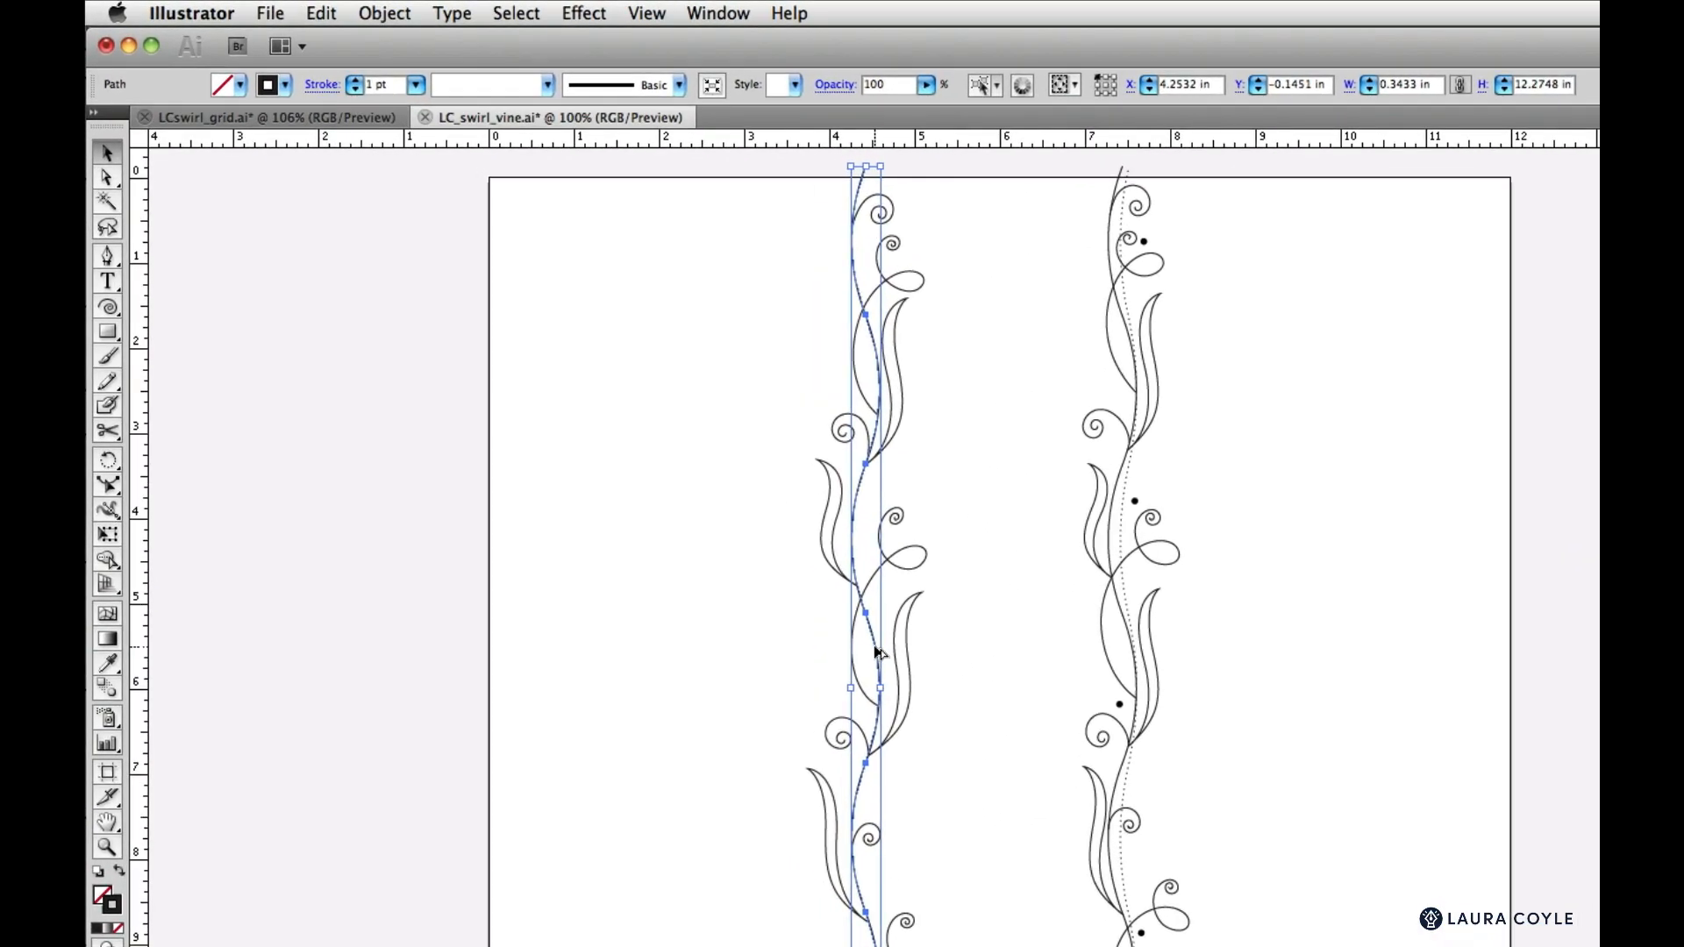
pyautogui.moveTo(864, 634); pyautogui.dragTo(851, 638)
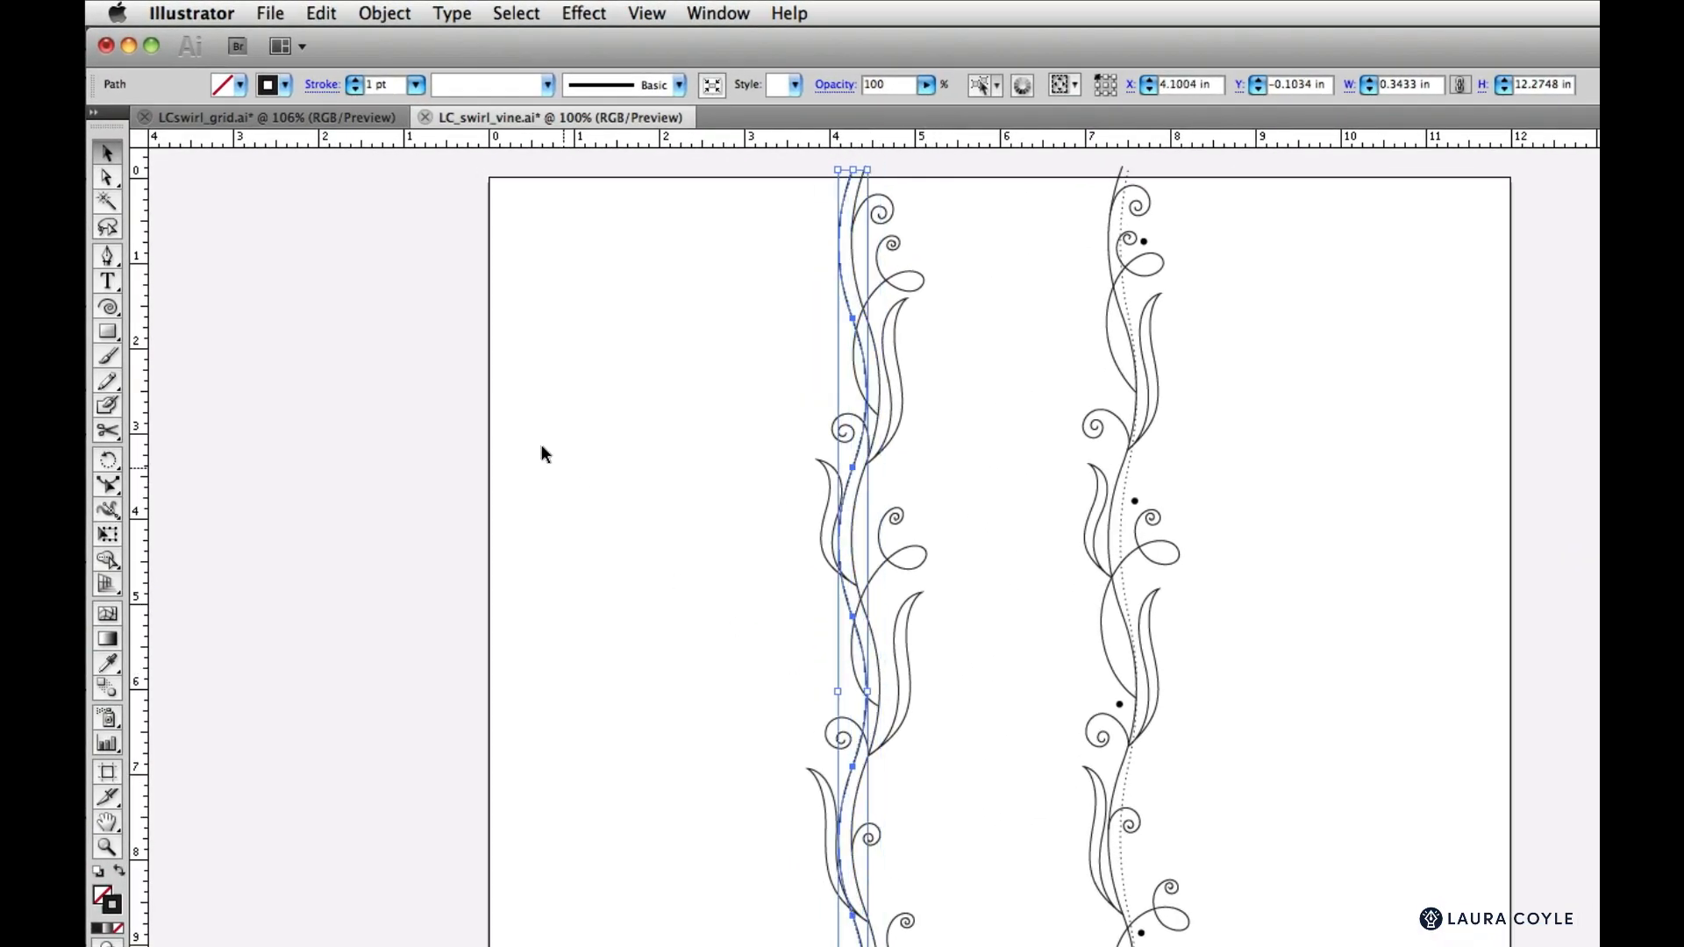
pyautogui.click(322, 84)
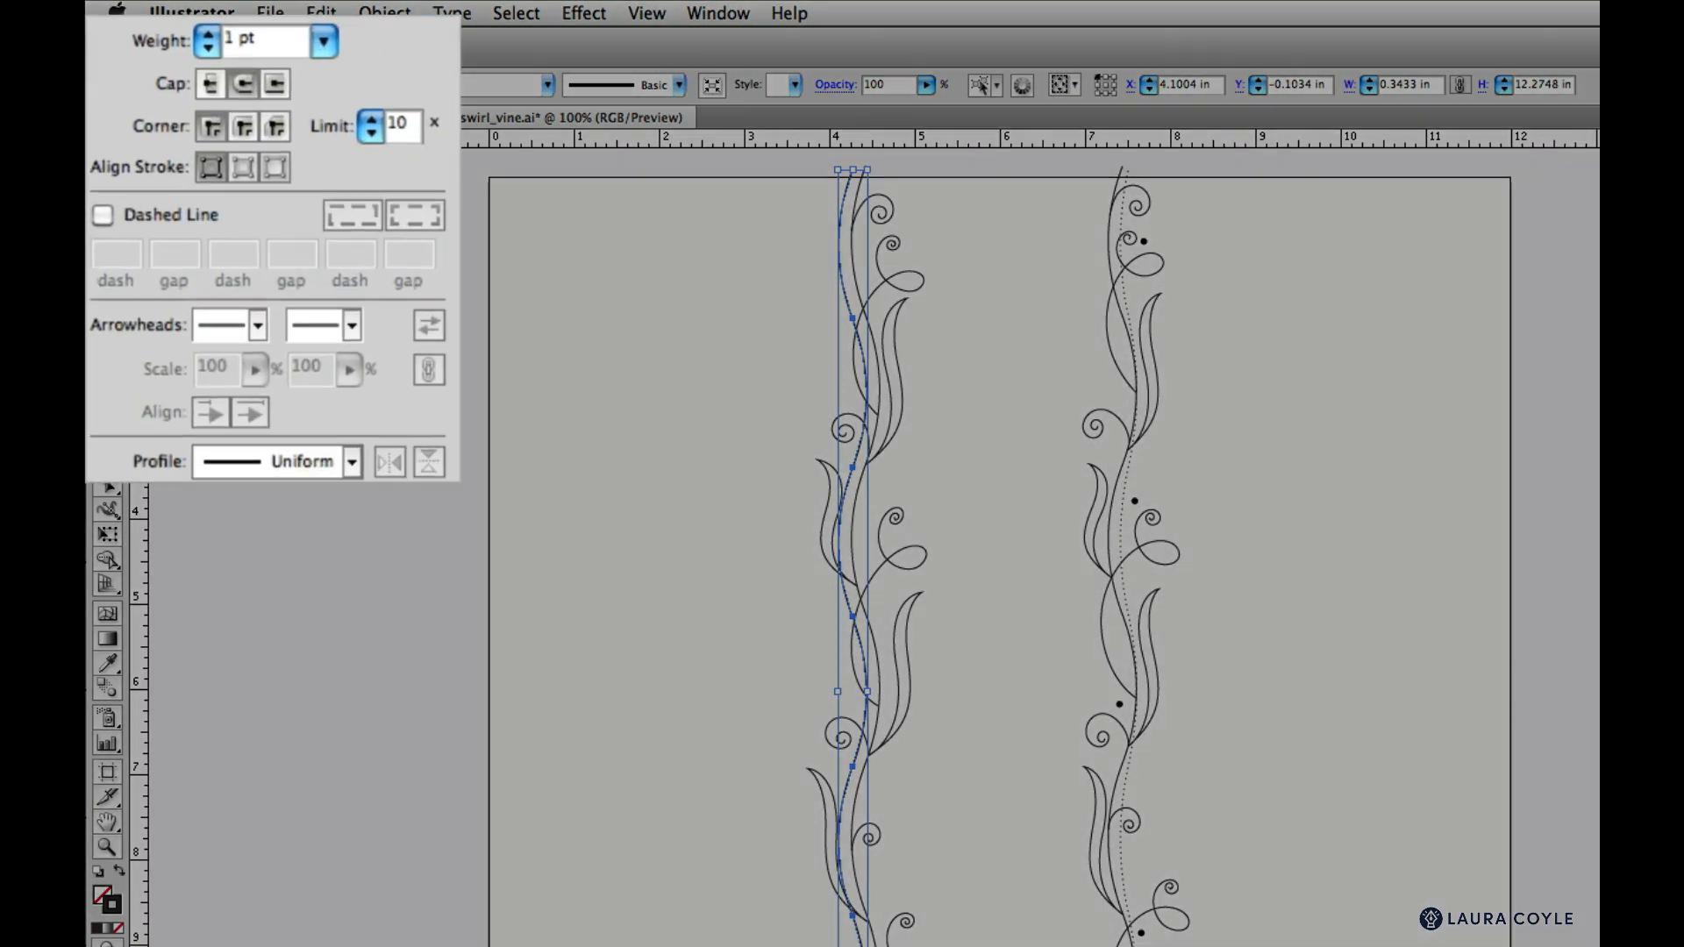
pyautogui.click(103, 217)
pyautogui.moveTo(96, 252); pyautogui.dragTo(127, 273)
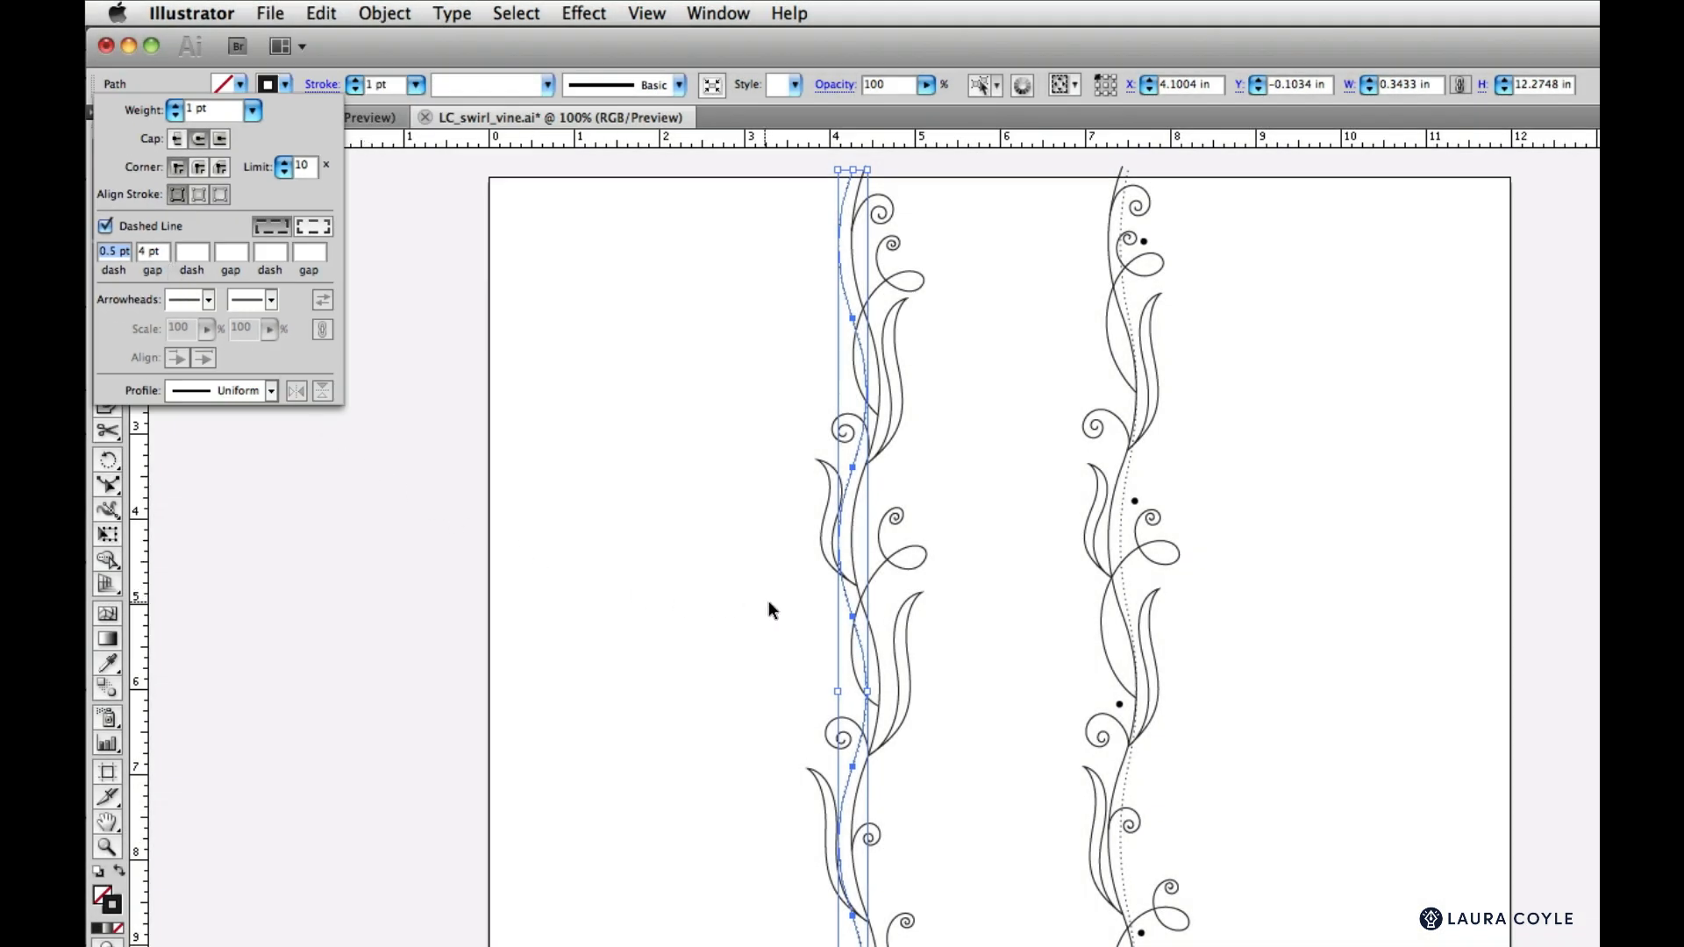
# Narrow the dotted stem copy to about 0.14 in wide and position it over the main stem
pyautogui.moveTo(841, 691); pyautogui.dragTo(852, 691)
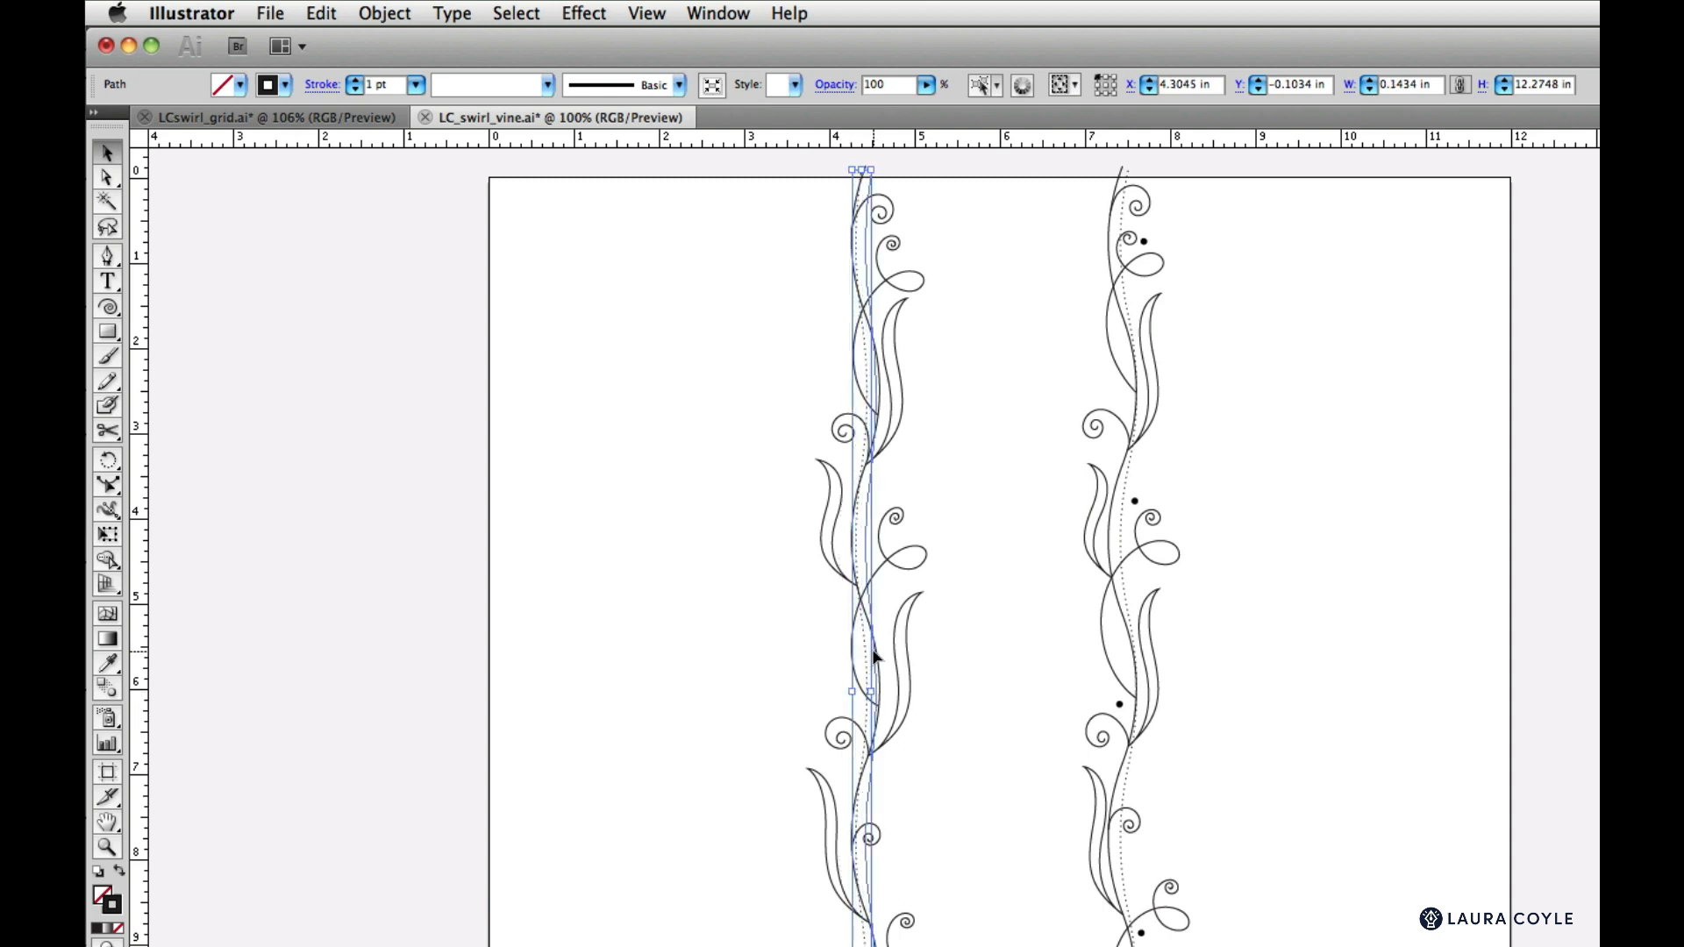
# Draw a small circle about 0.1 in wide just above the spiral of the vine's second looped tendril from the top
pyautogui.click(940, 630)
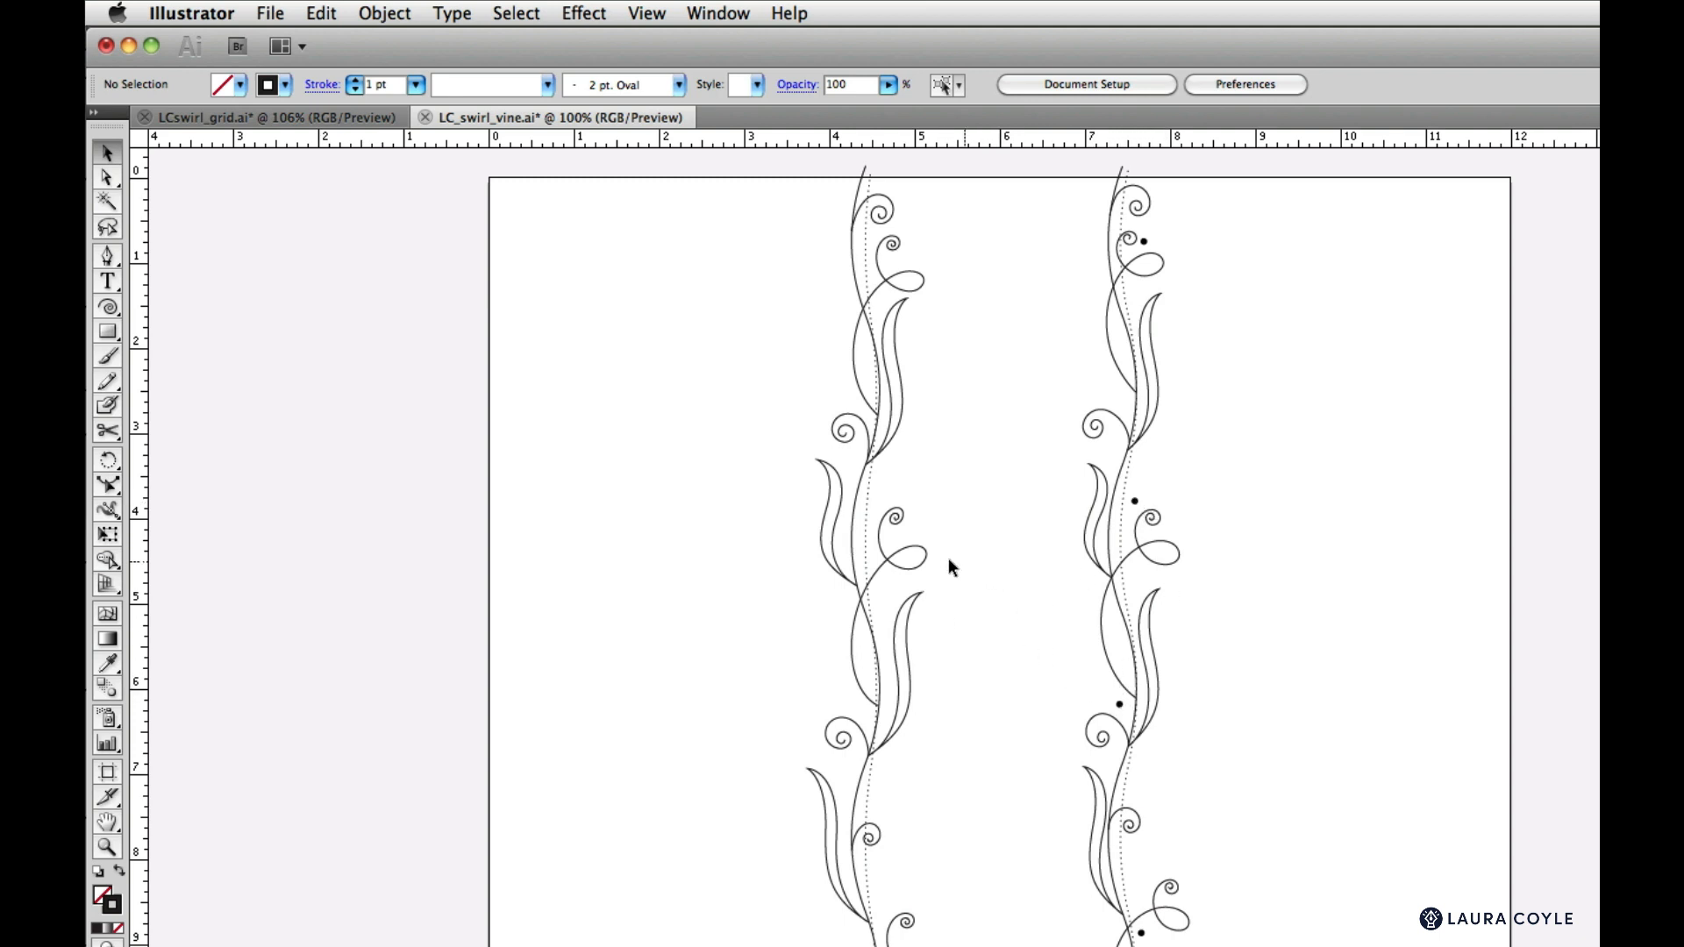
pyautogui.press('z')
pyautogui.moveTo(598, 248); pyautogui.dragTo(1267, 848)
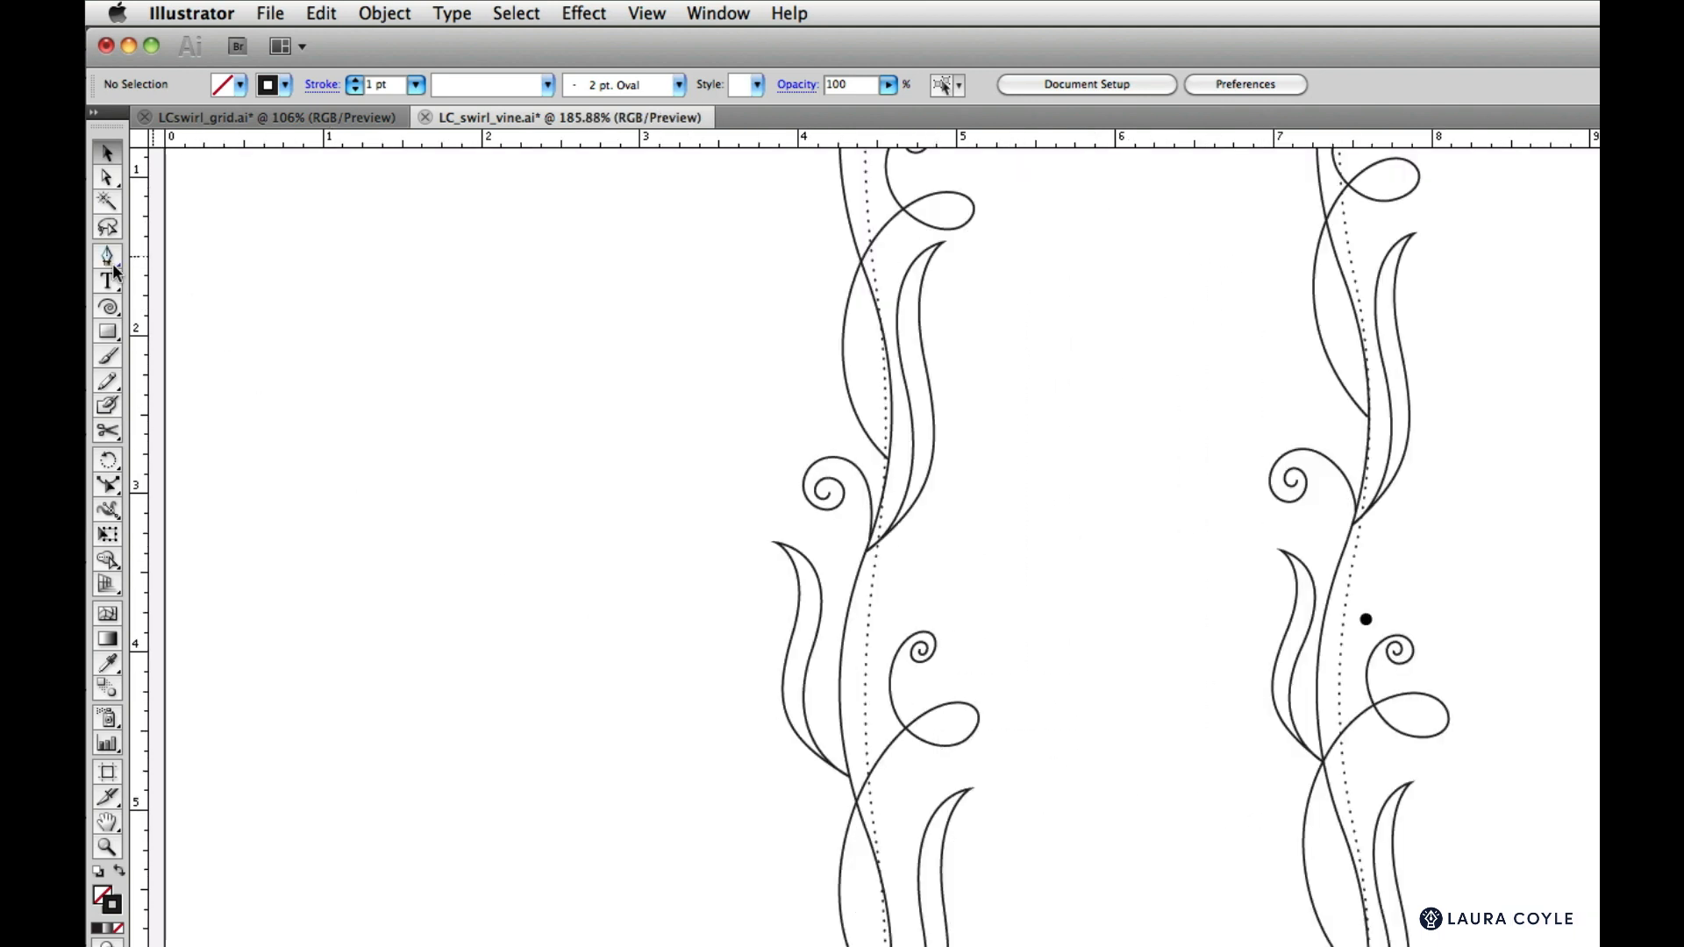
pyautogui.moveTo(107, 332); pyautogui.dragTo(180, 384)
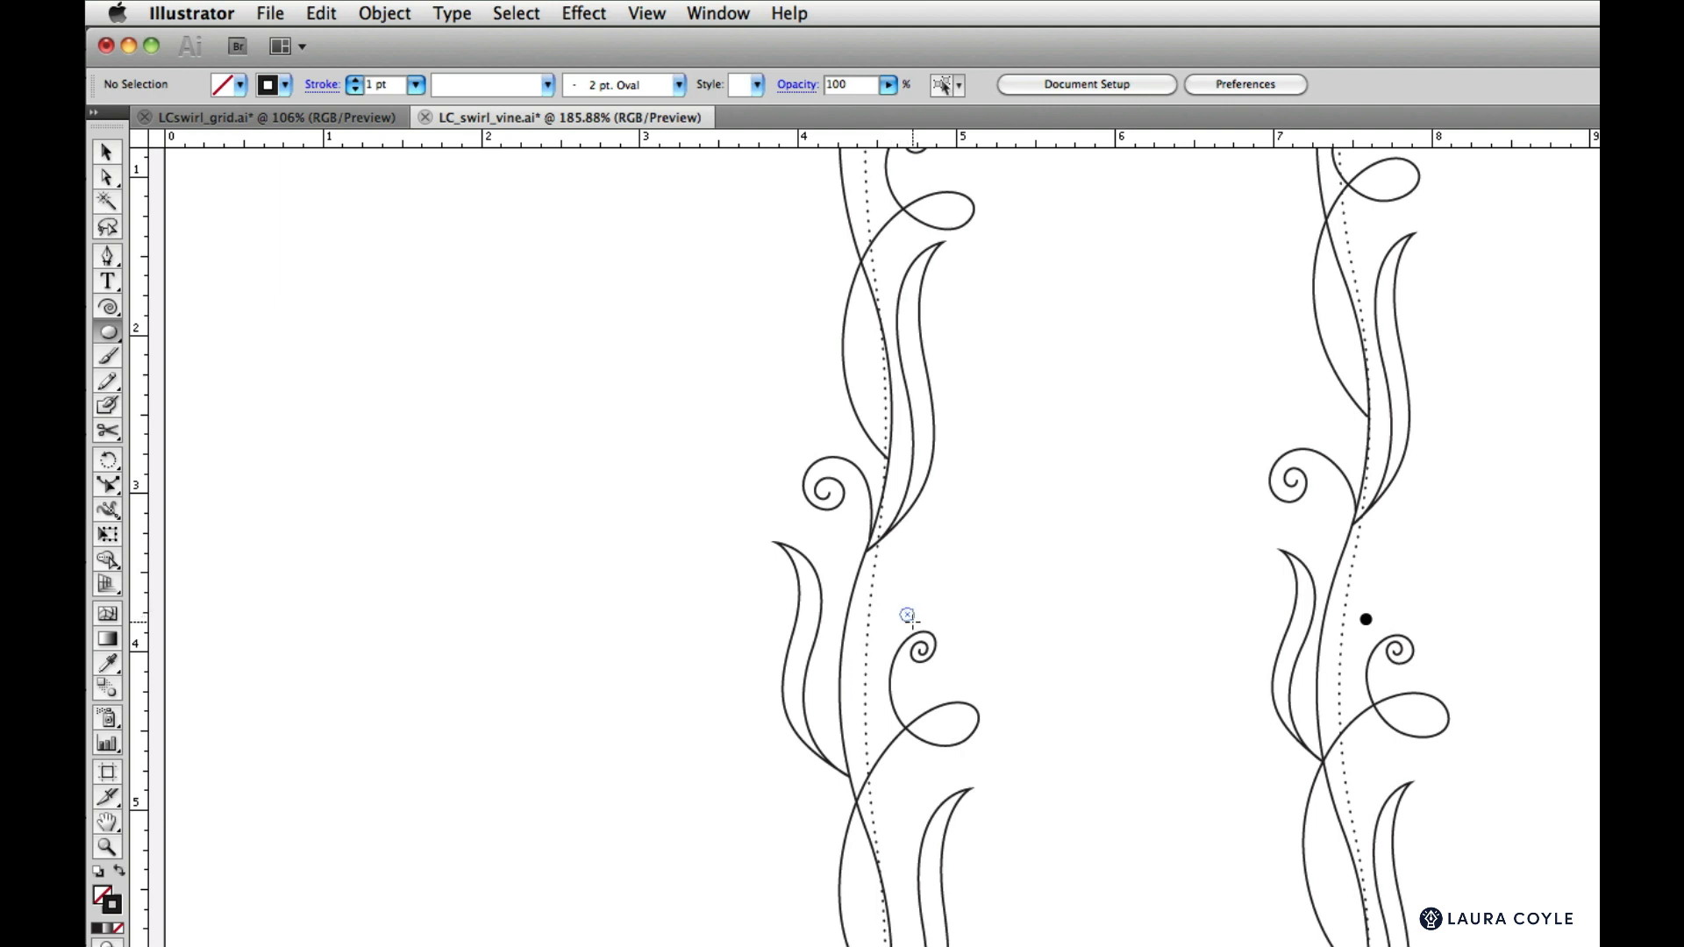
pyautogui.moveTo(907, 615); pyautogui.dragTo(913, 620)
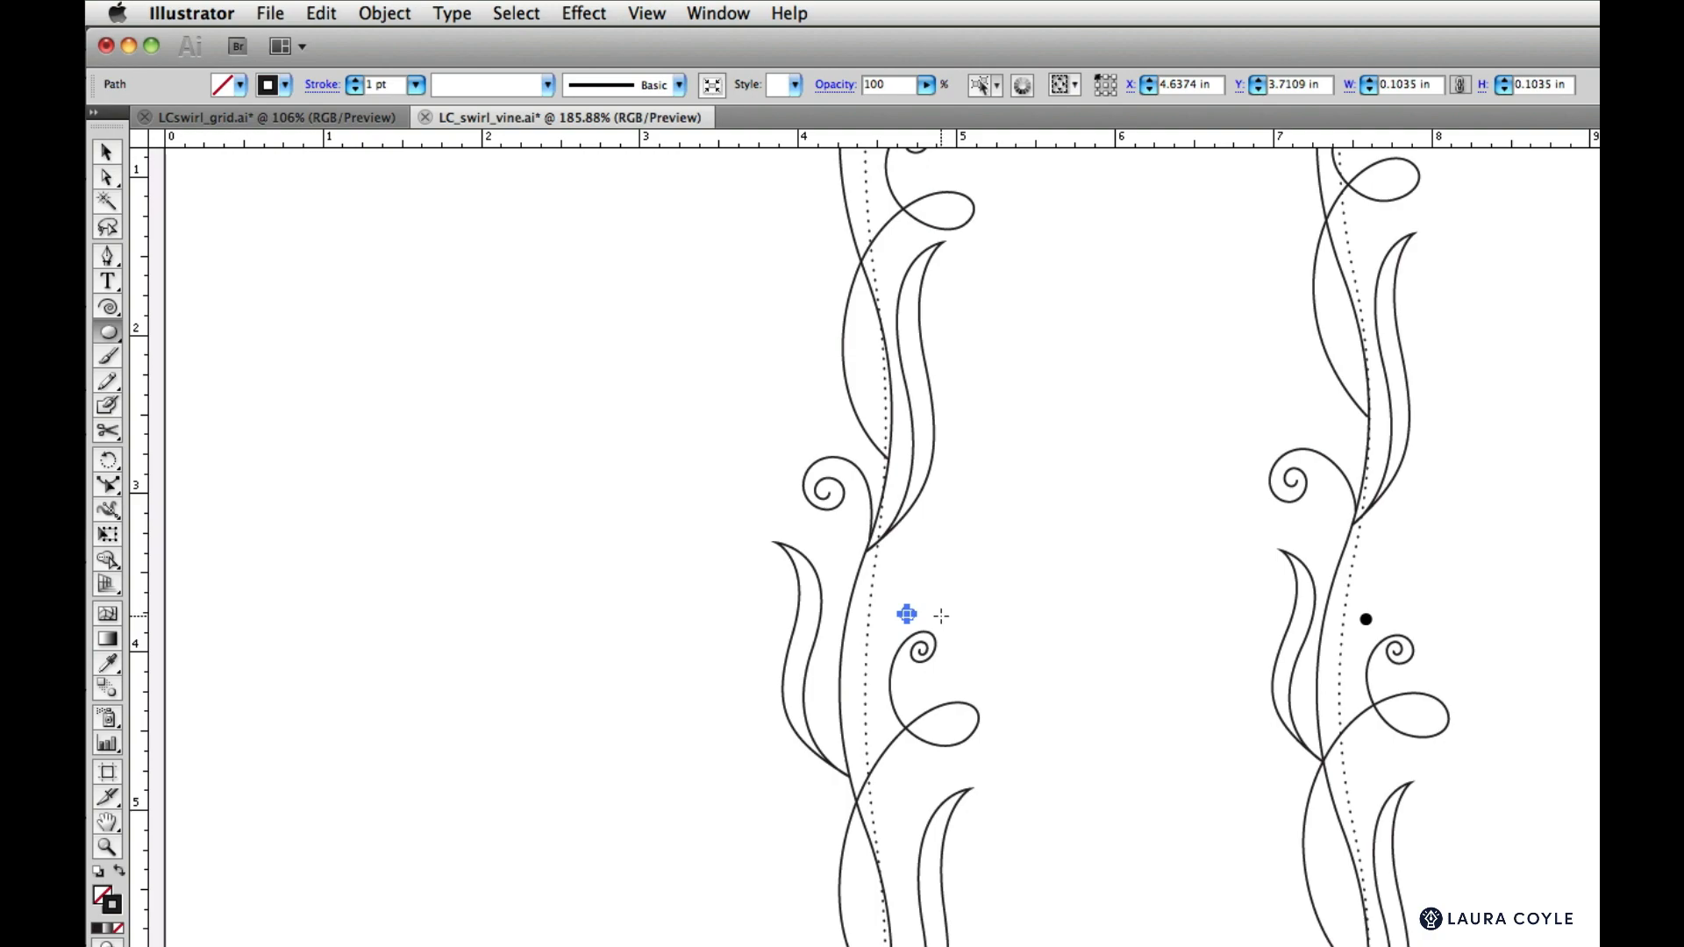
# Remove the small circle's stroke and give it the pink R=216 G=143 B=190 swatch as its fill
pyautogui.hotkey('shift', 'x')
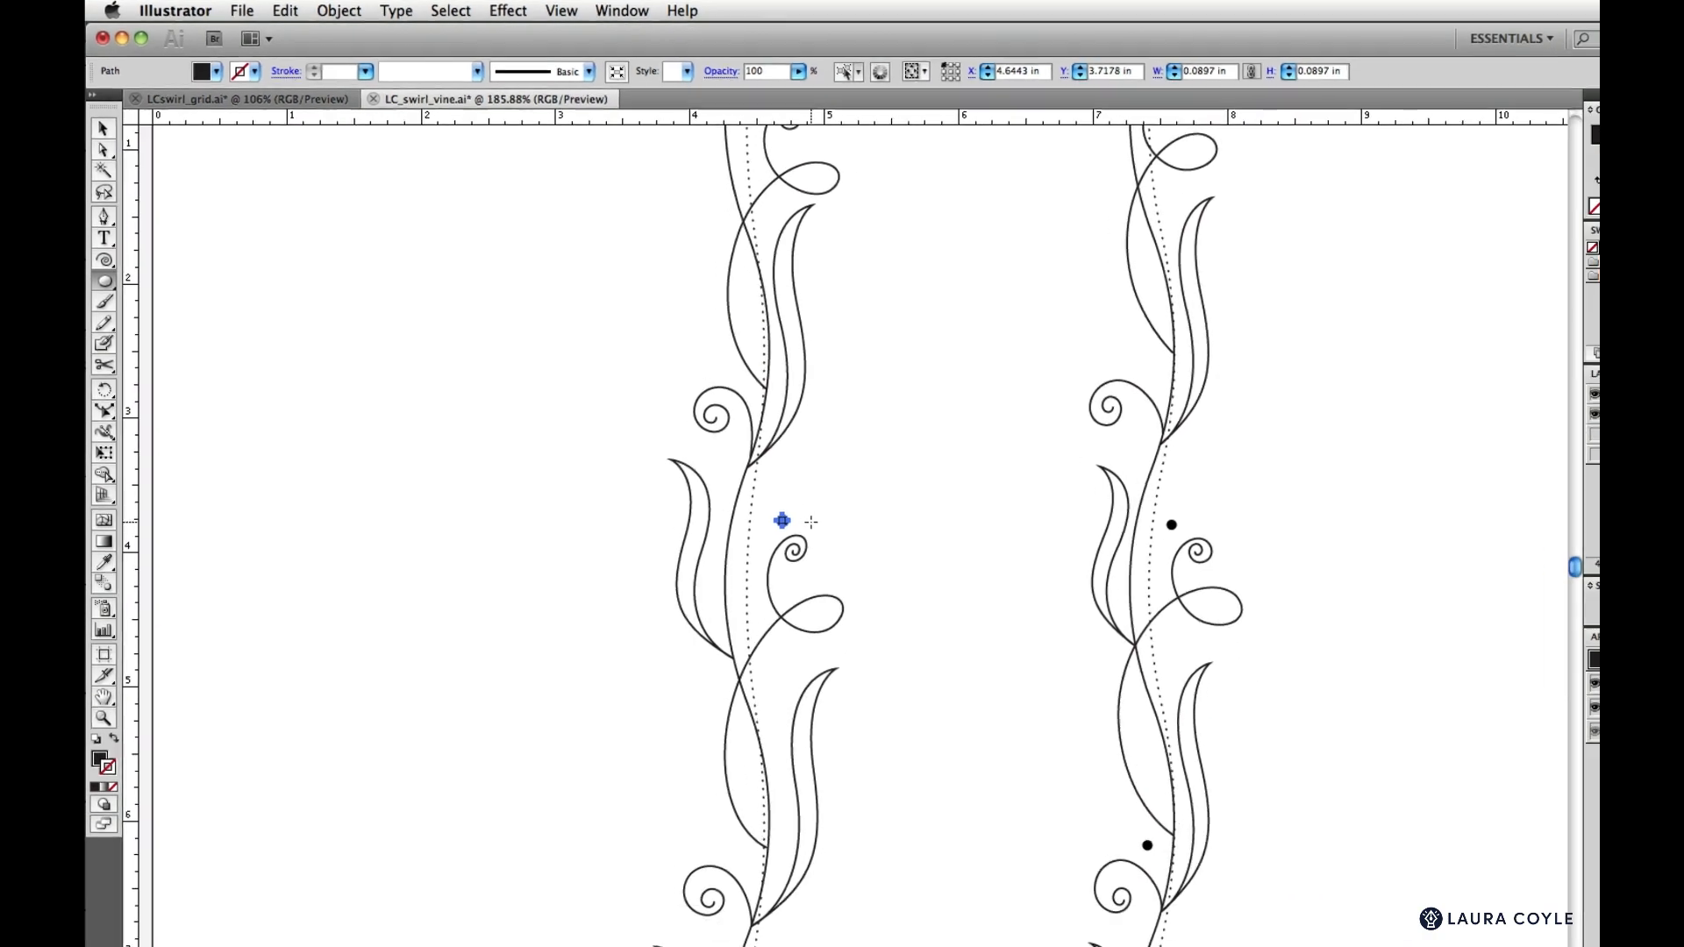
pyautogui.press('v')
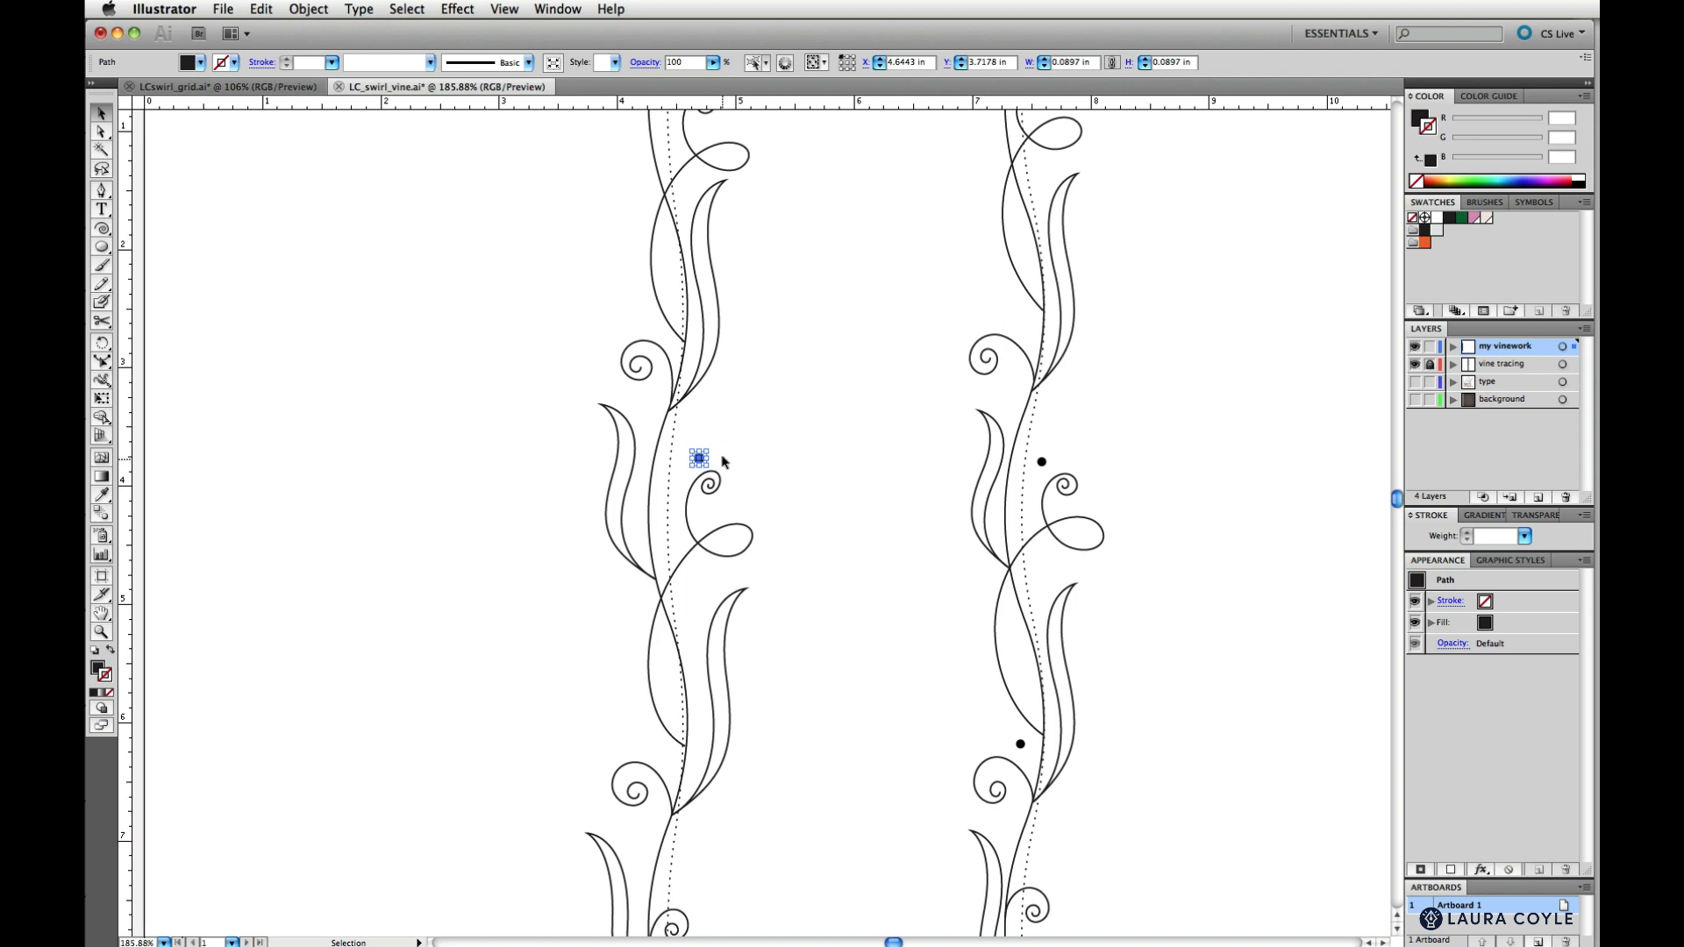
pyautogui.moveTo(1475, 218); pyautogui.dragTo(1421, 164)
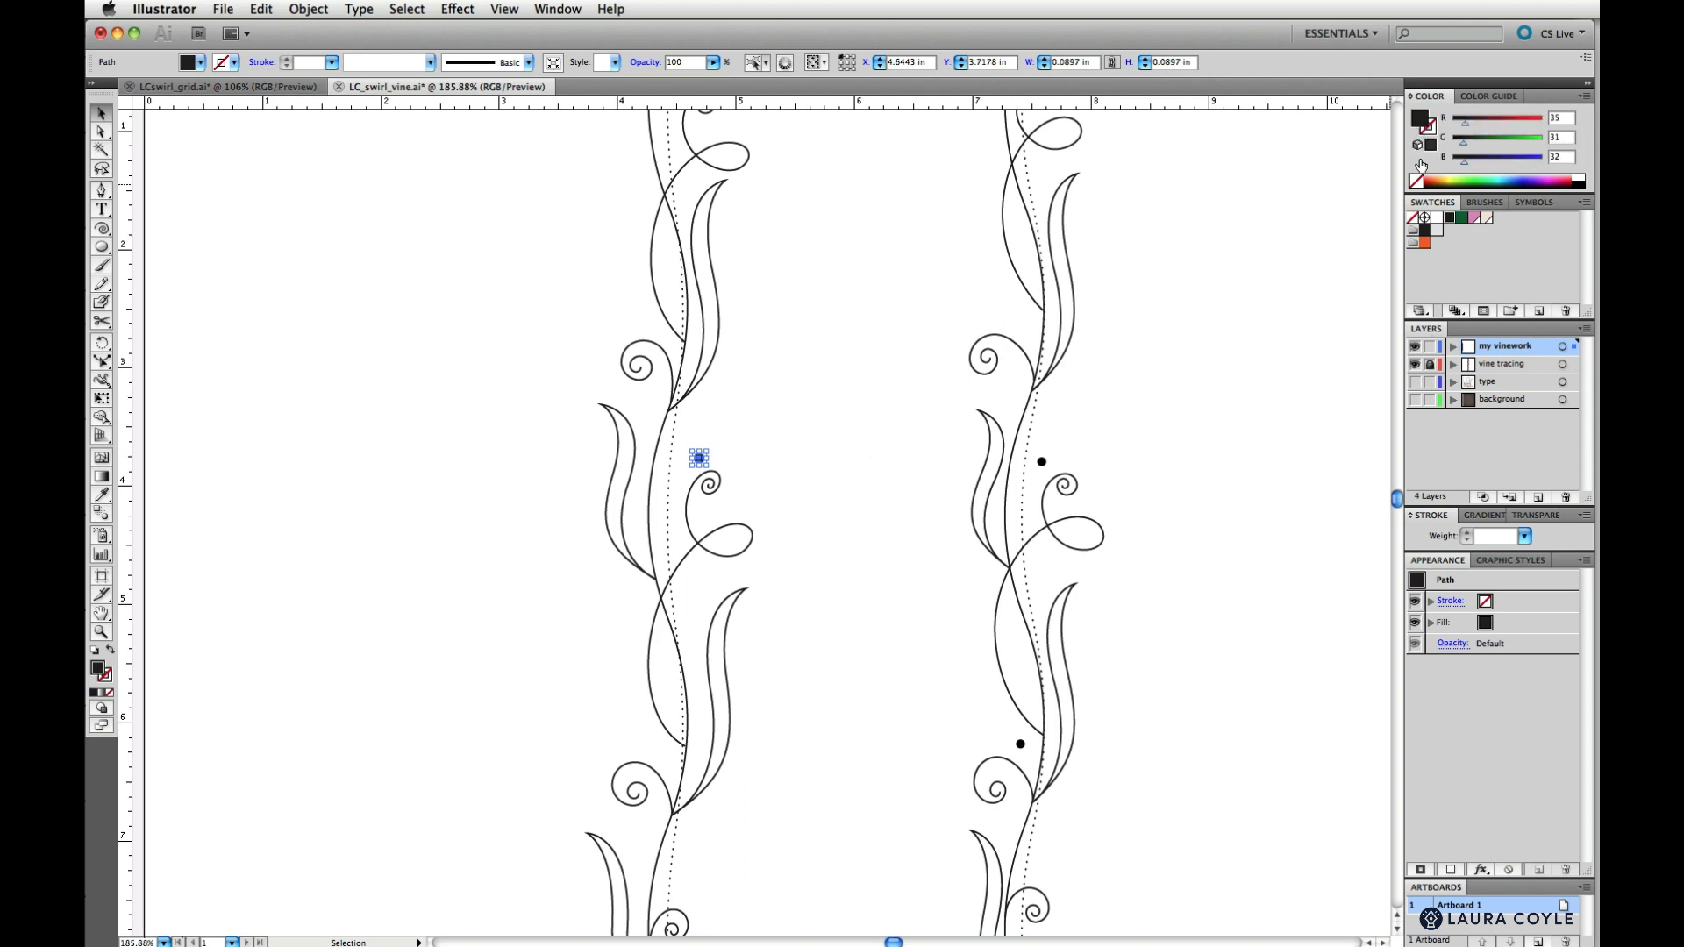
pyautogui.click(1476, 220)
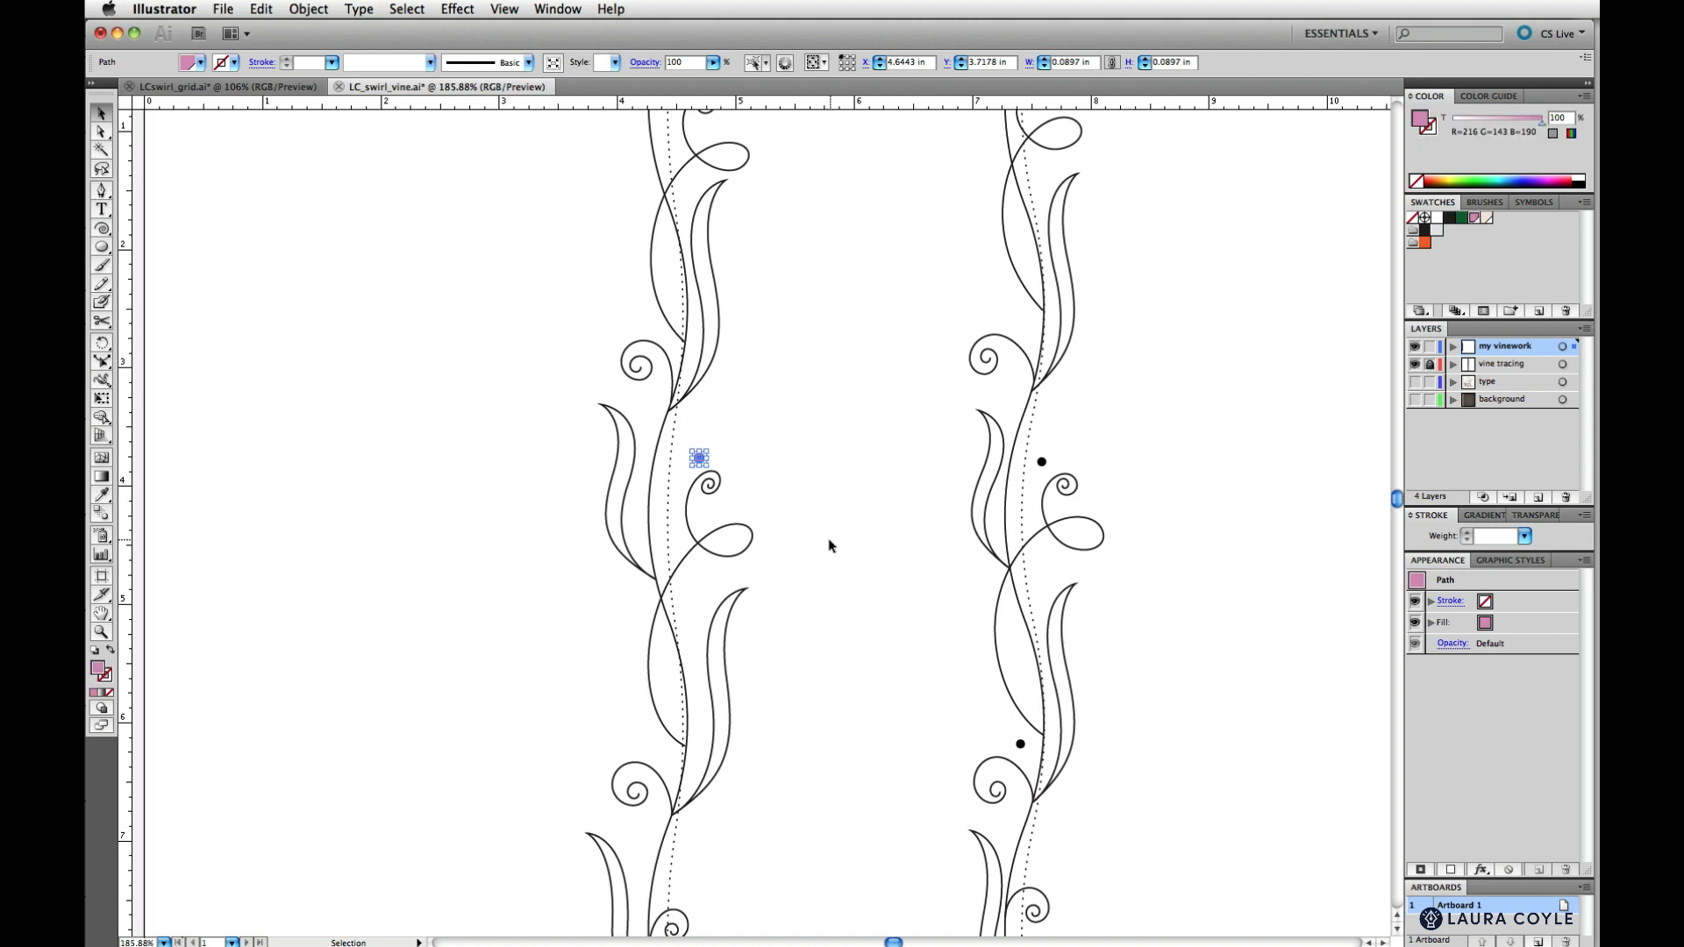
# Duplicate the pink dot to four more spots along the vine, matching the positions of the black dots in the tracing
pyautogui.press('super+0')
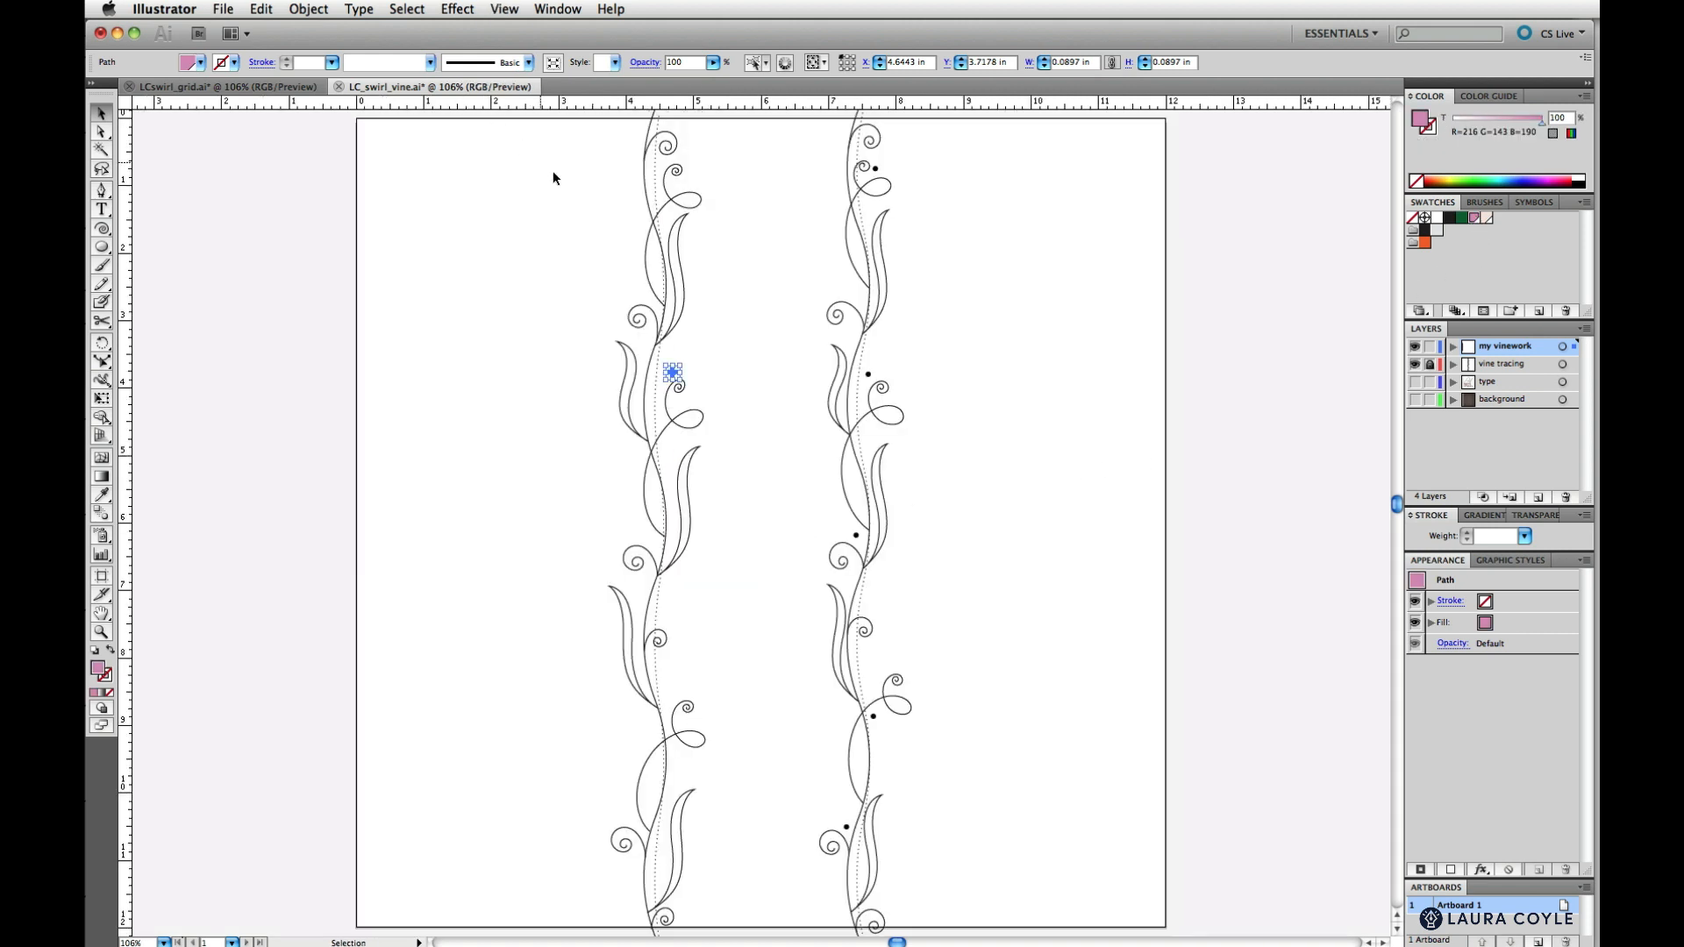
pyautogui.moveTo(673, 375); pyautogui.dragTo(683, 239)
pyautogui.moveTo(690, 177); pyautogui.dragTo(690, 175)
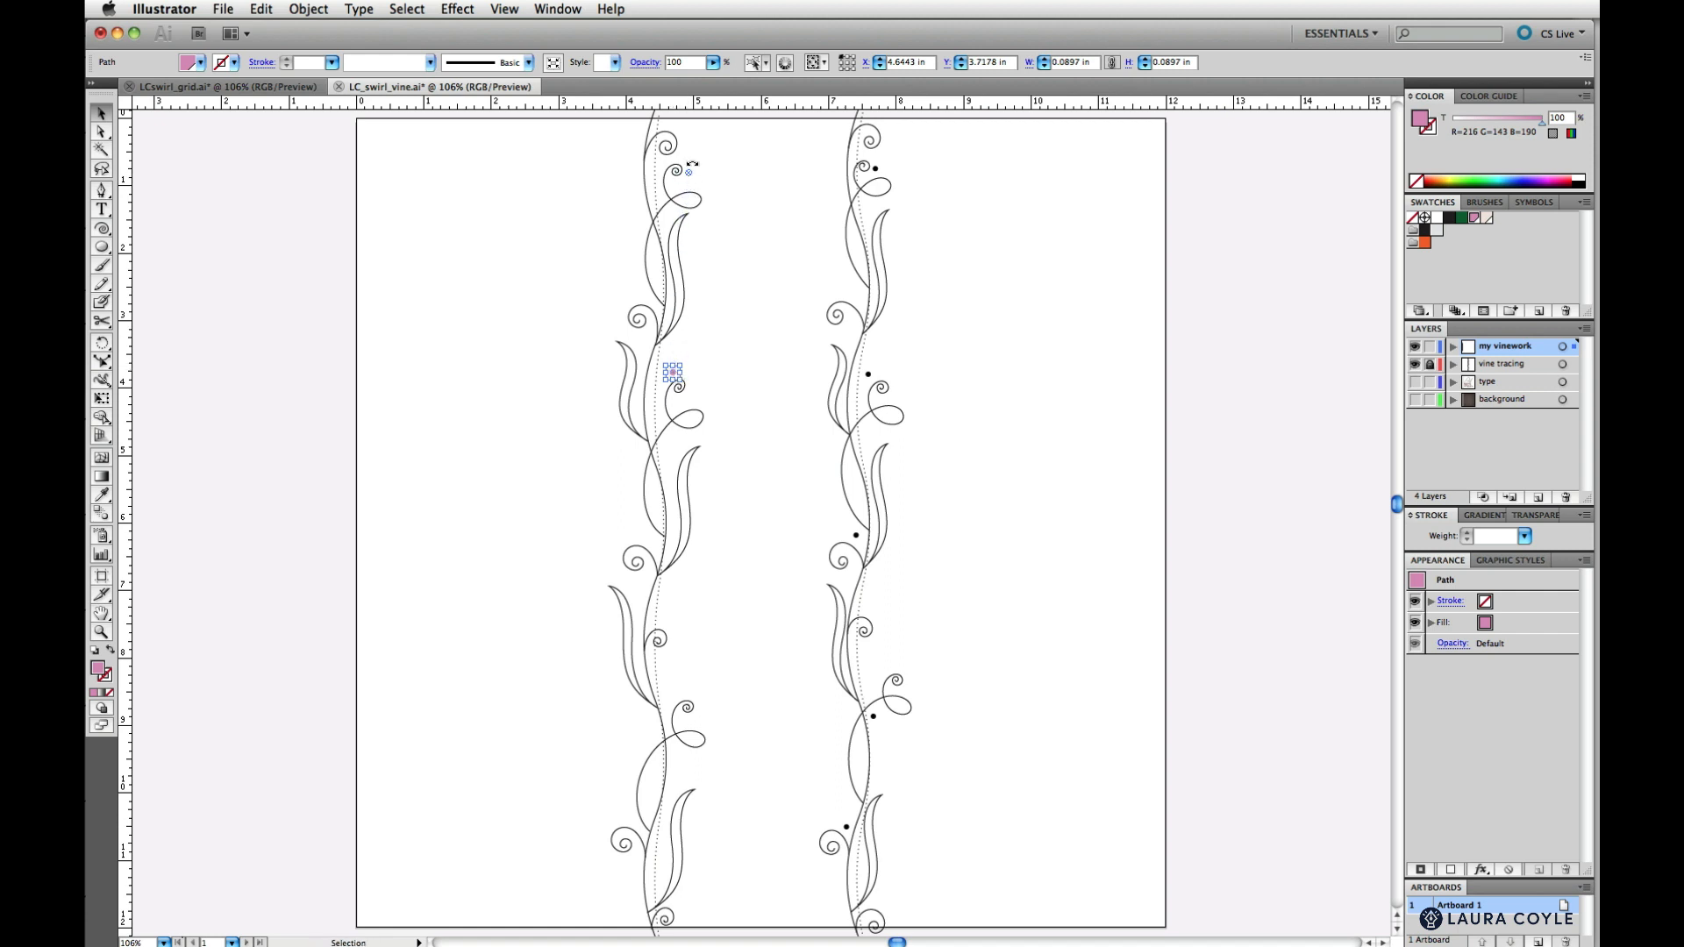
pyautogui.click(673, 374)
pyautogui.moveTo(673, 375); pyautogui.dragTo(634, 825)
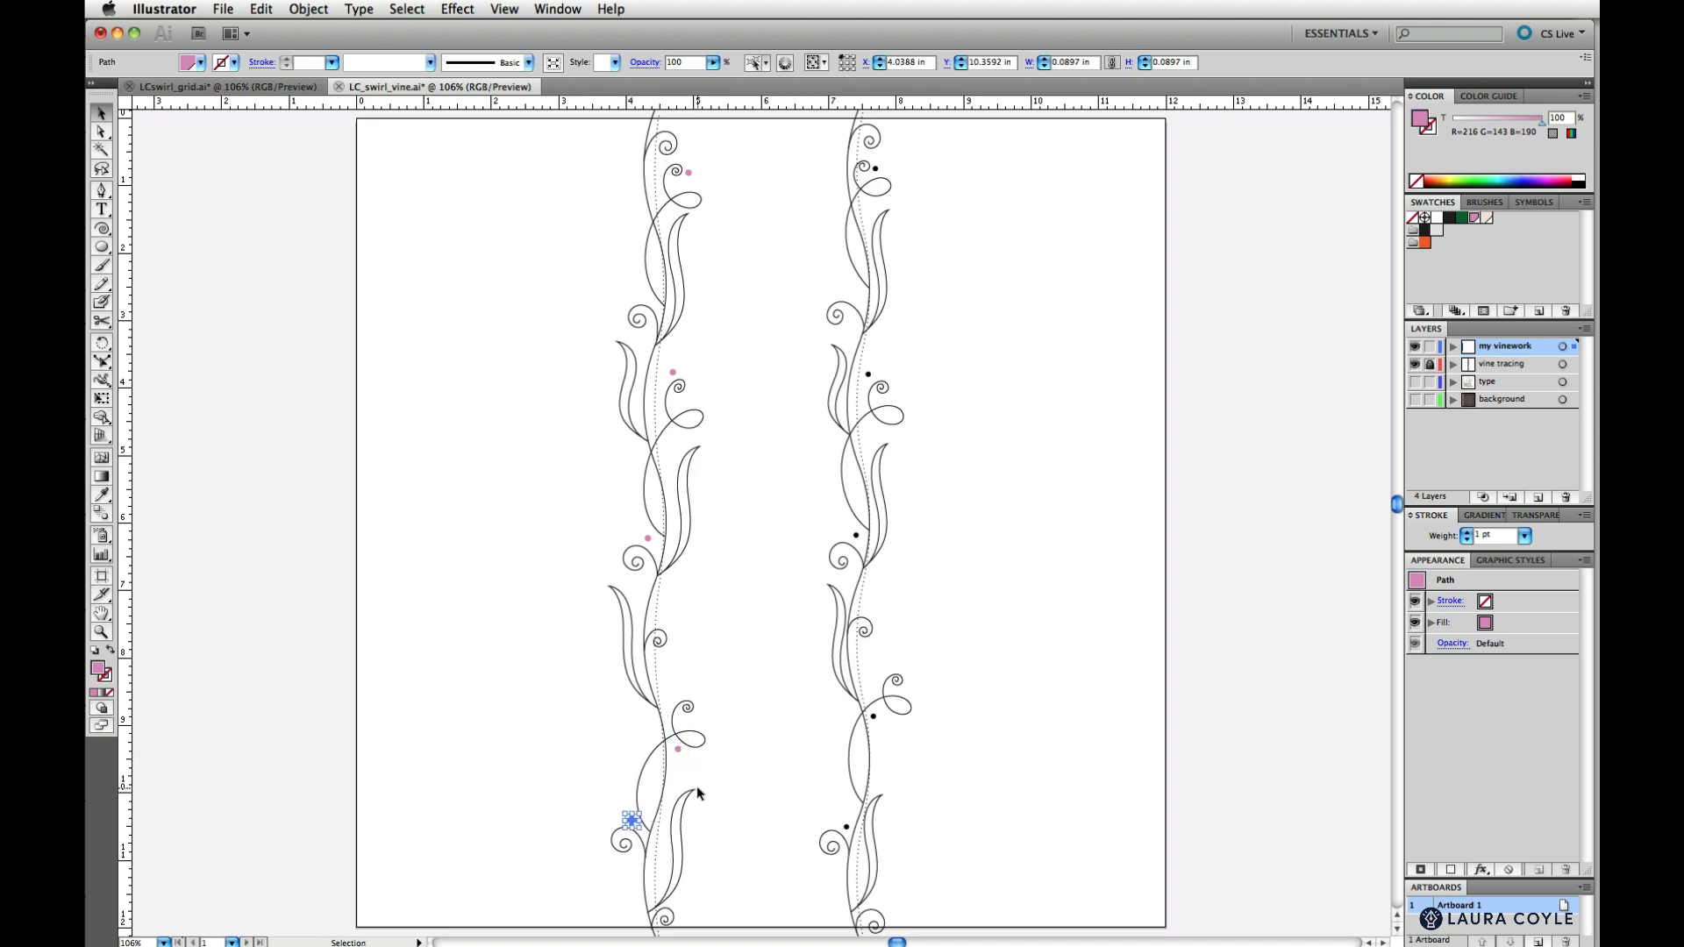
pyautogui.click(711, 844)
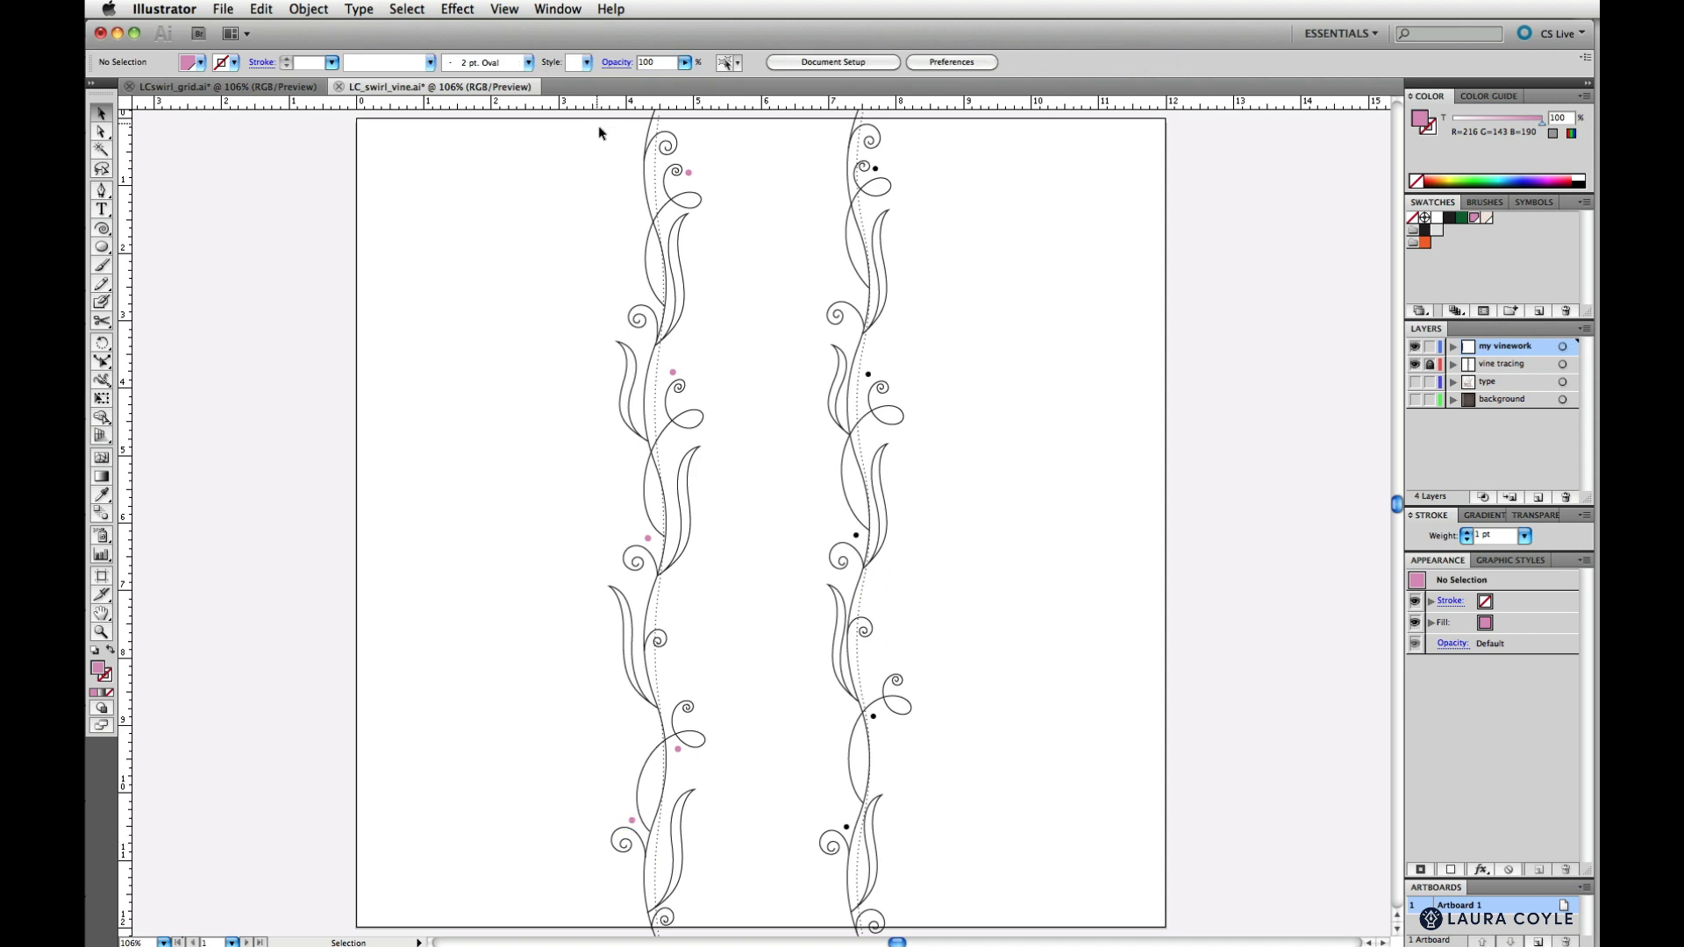
# Group the complete vine, including its stem, leaves, spirals, tendrils, dotted line and pink dots
pyautogui.moveTo(598, 119); pyautogui.dragTo(716, 809)
pyautogui.moveTo(726, 921); pyautogui.dragTo(729, 918)
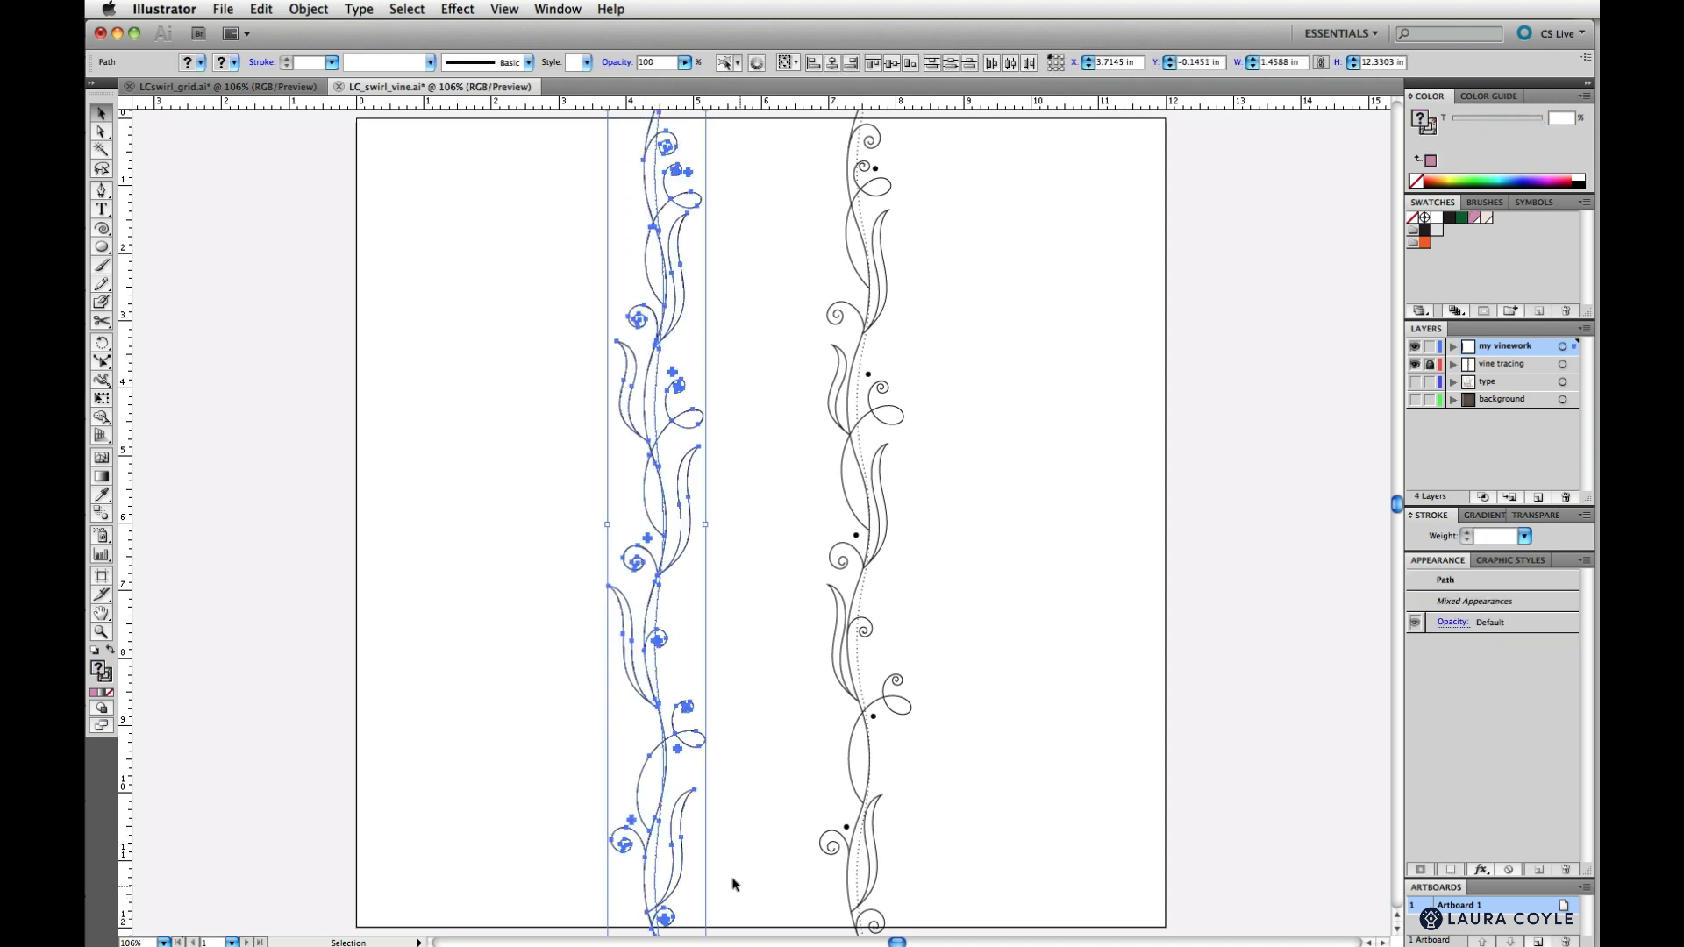
pyautogui.press('super+g')
pyautogui.press('v')
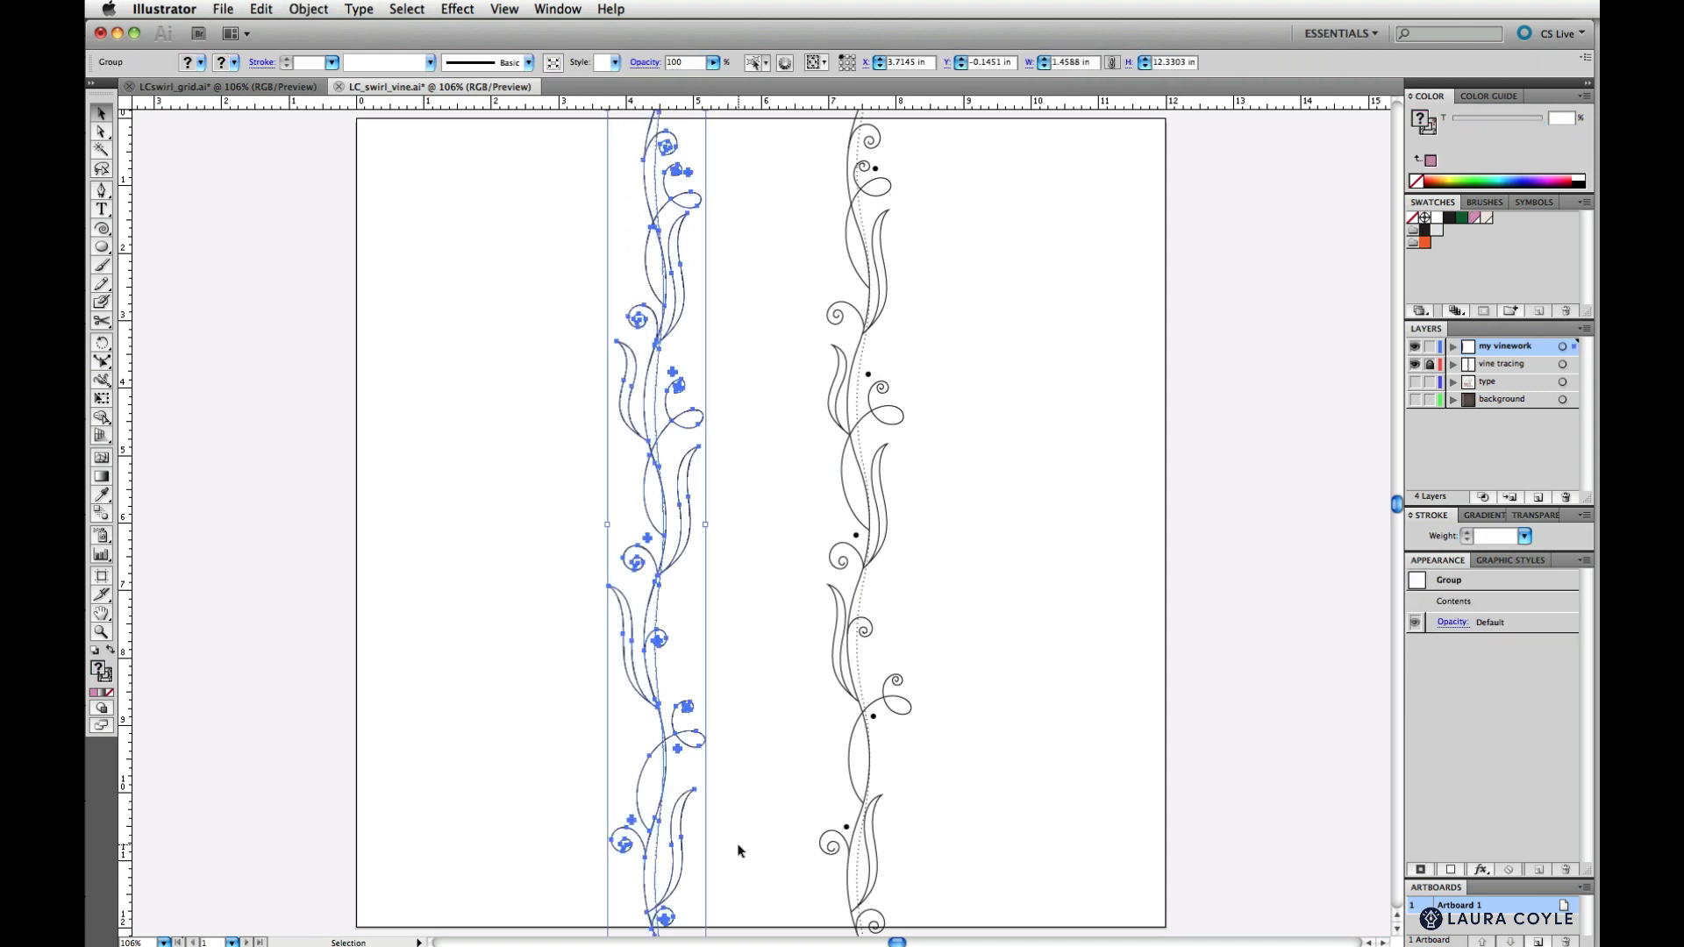
pyautogui.click(740, 852)
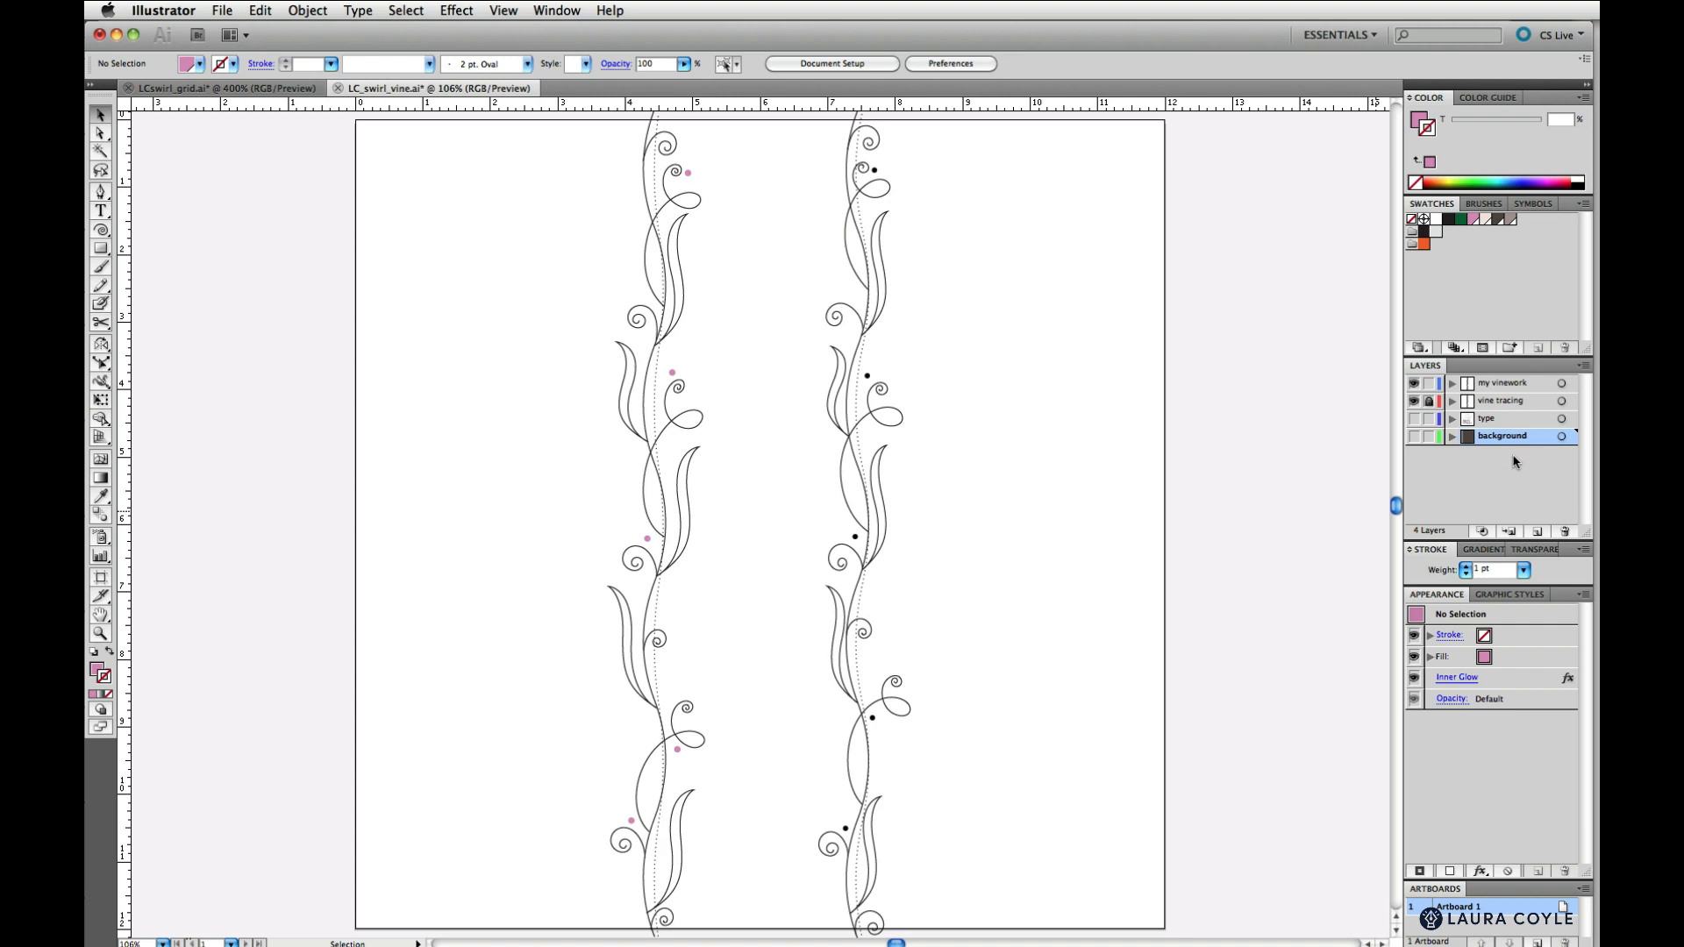
# Show the background layer and hide the vine tracing layer
pyautogui.click(1413, 436)
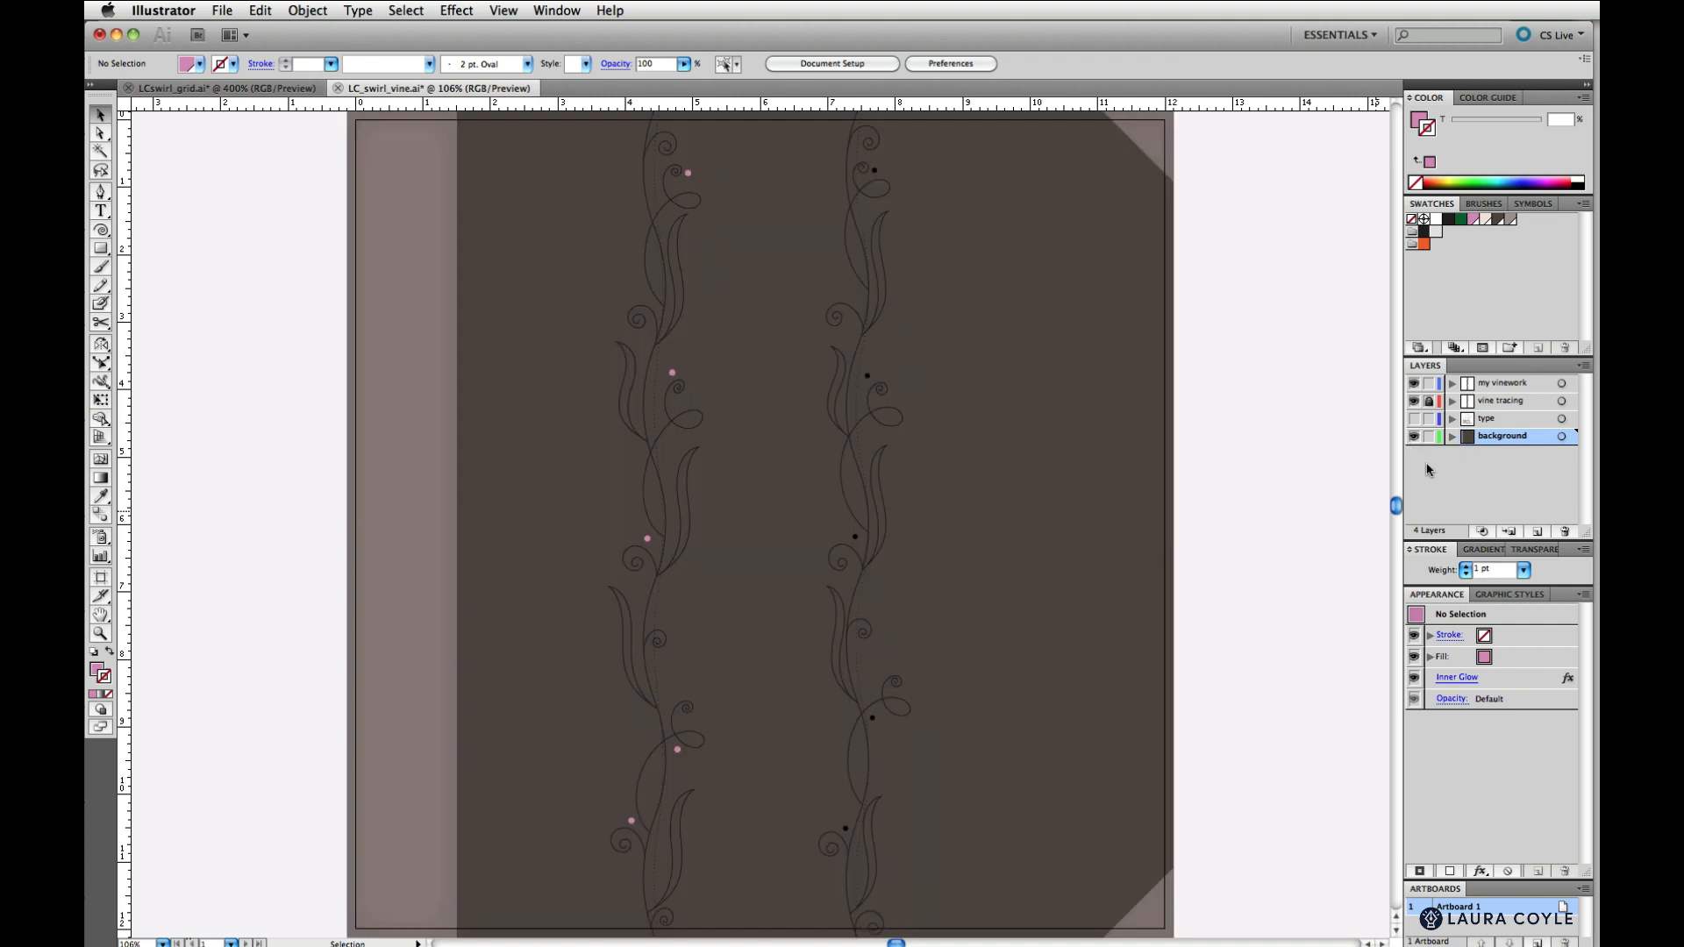
pyautogui.click(1413, 401)
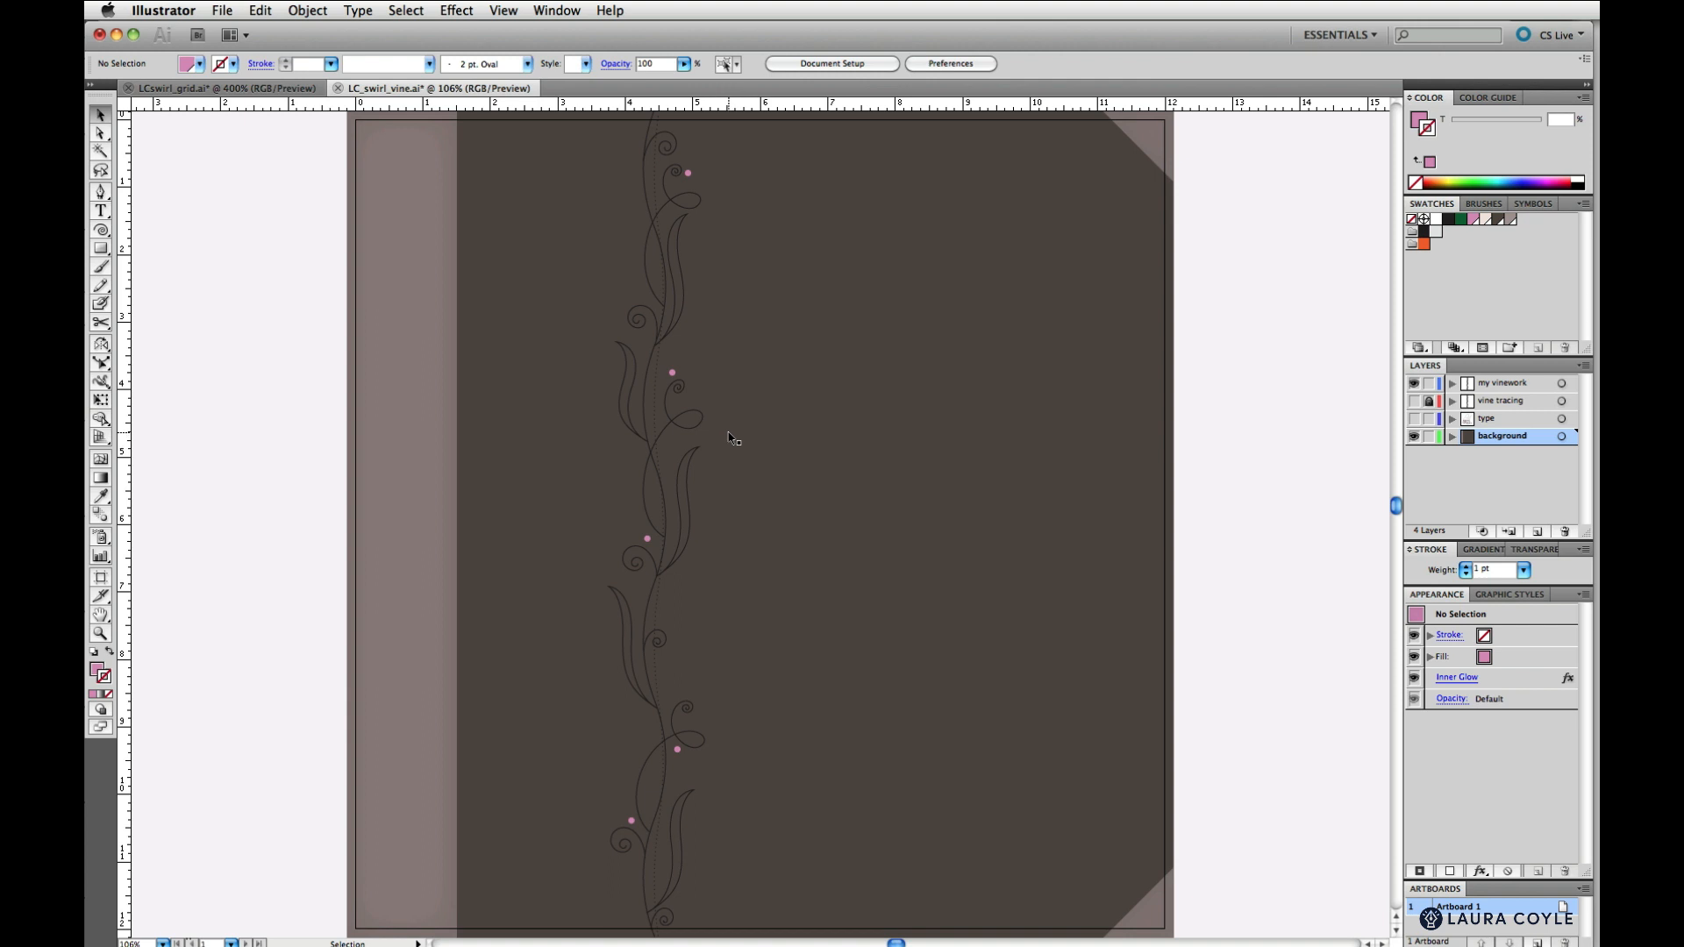
# Select every path with the same stroke color as the looped tendril and change their strokes to the ivory swatch
pyautogui.press('a')
pyautogui.click(703, 428)
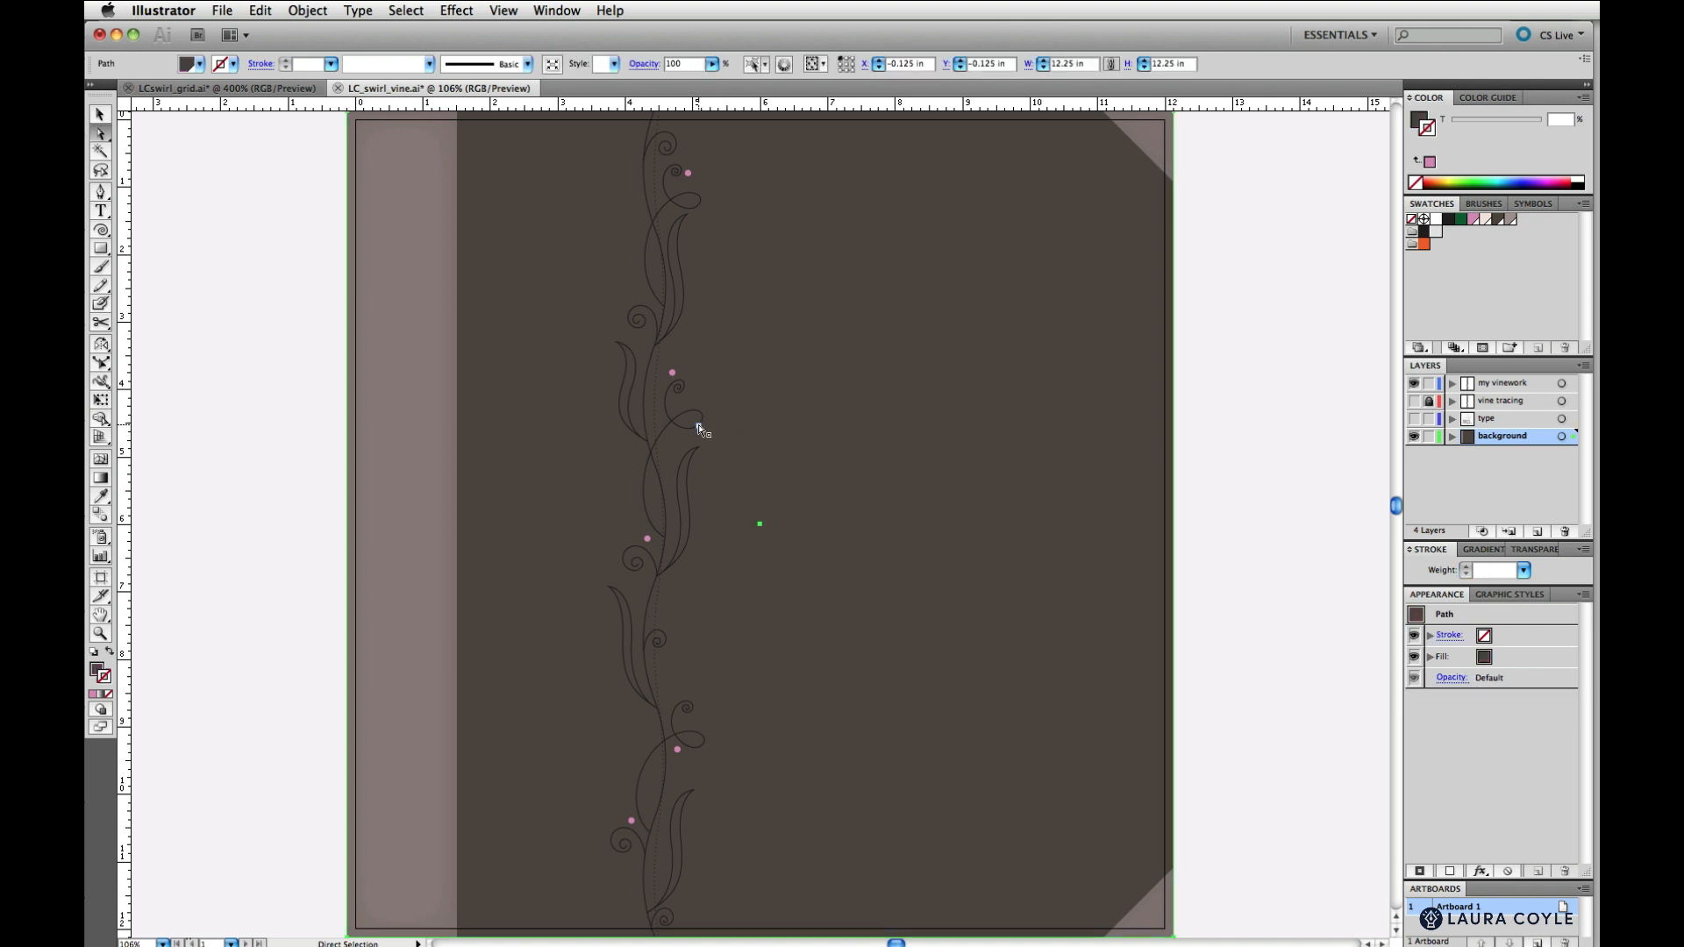
pyautogui.click(701, 428)
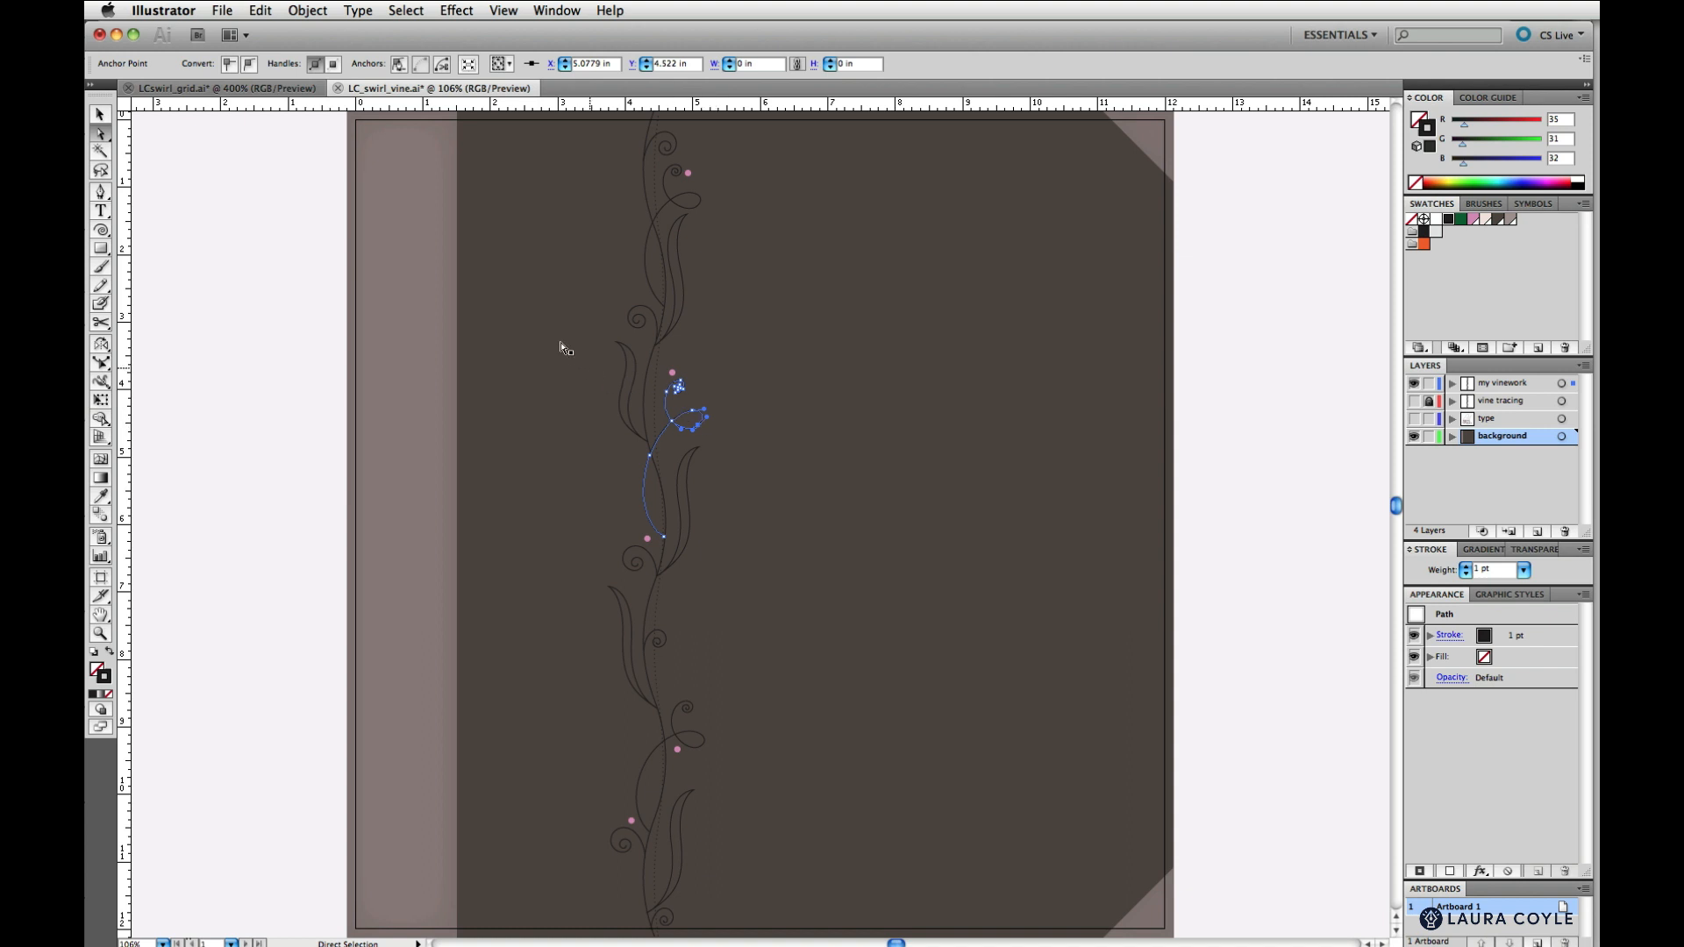
pyautogui.click(406, 11)
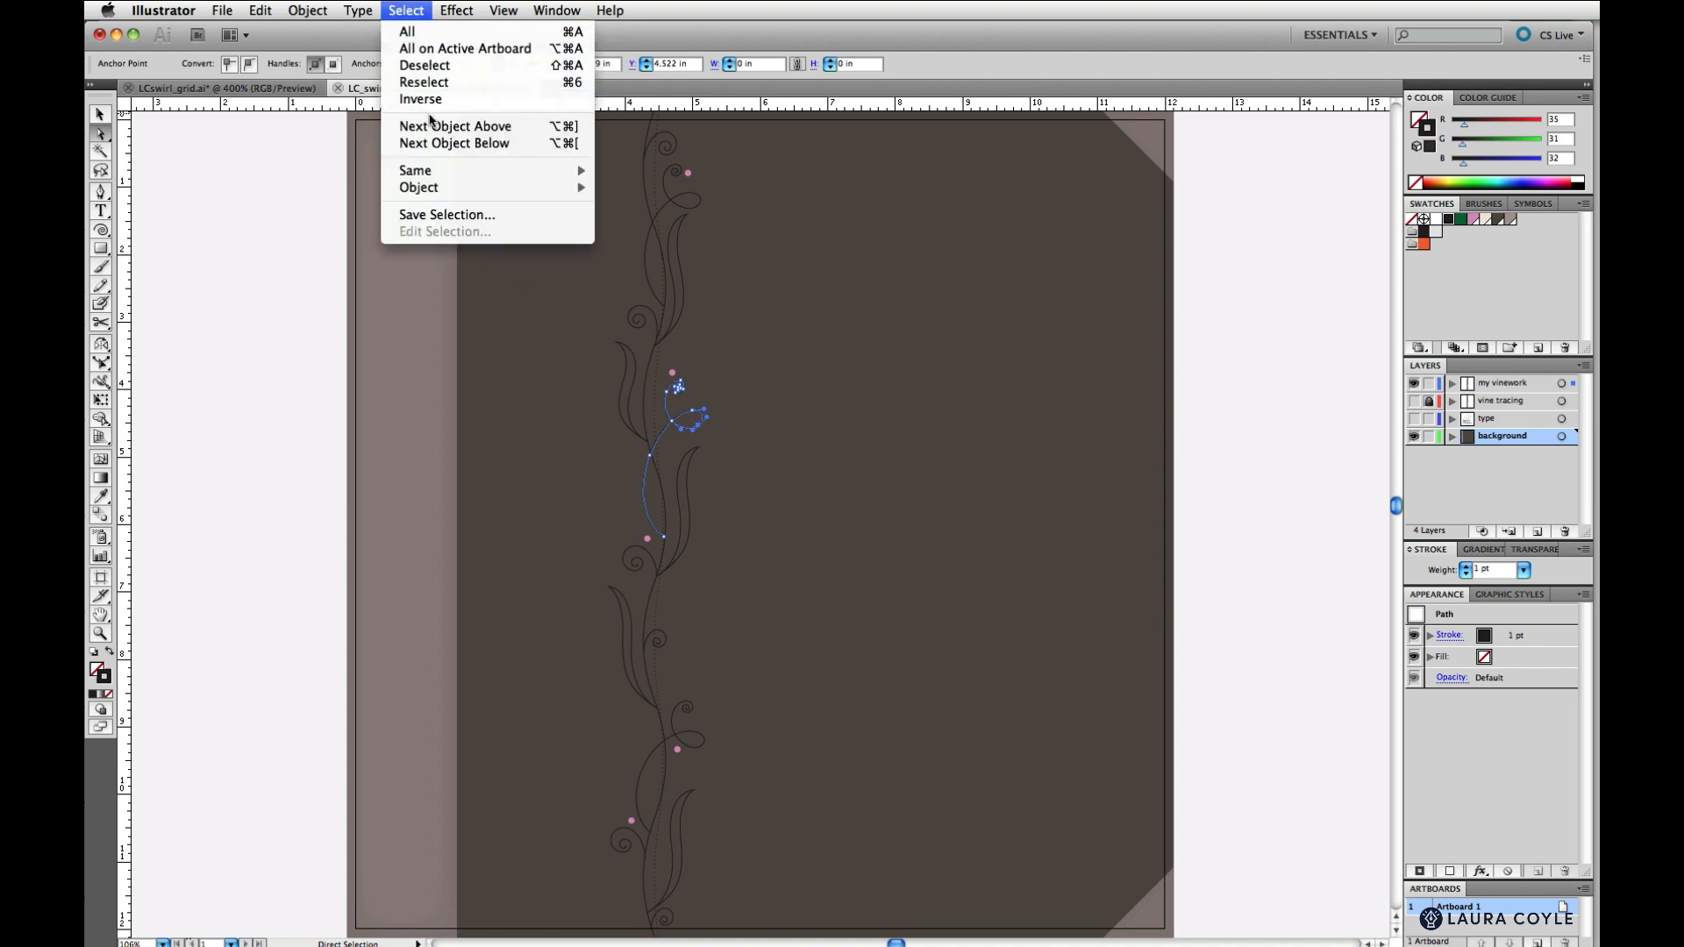
pyautogui.moveTo(447, 173)
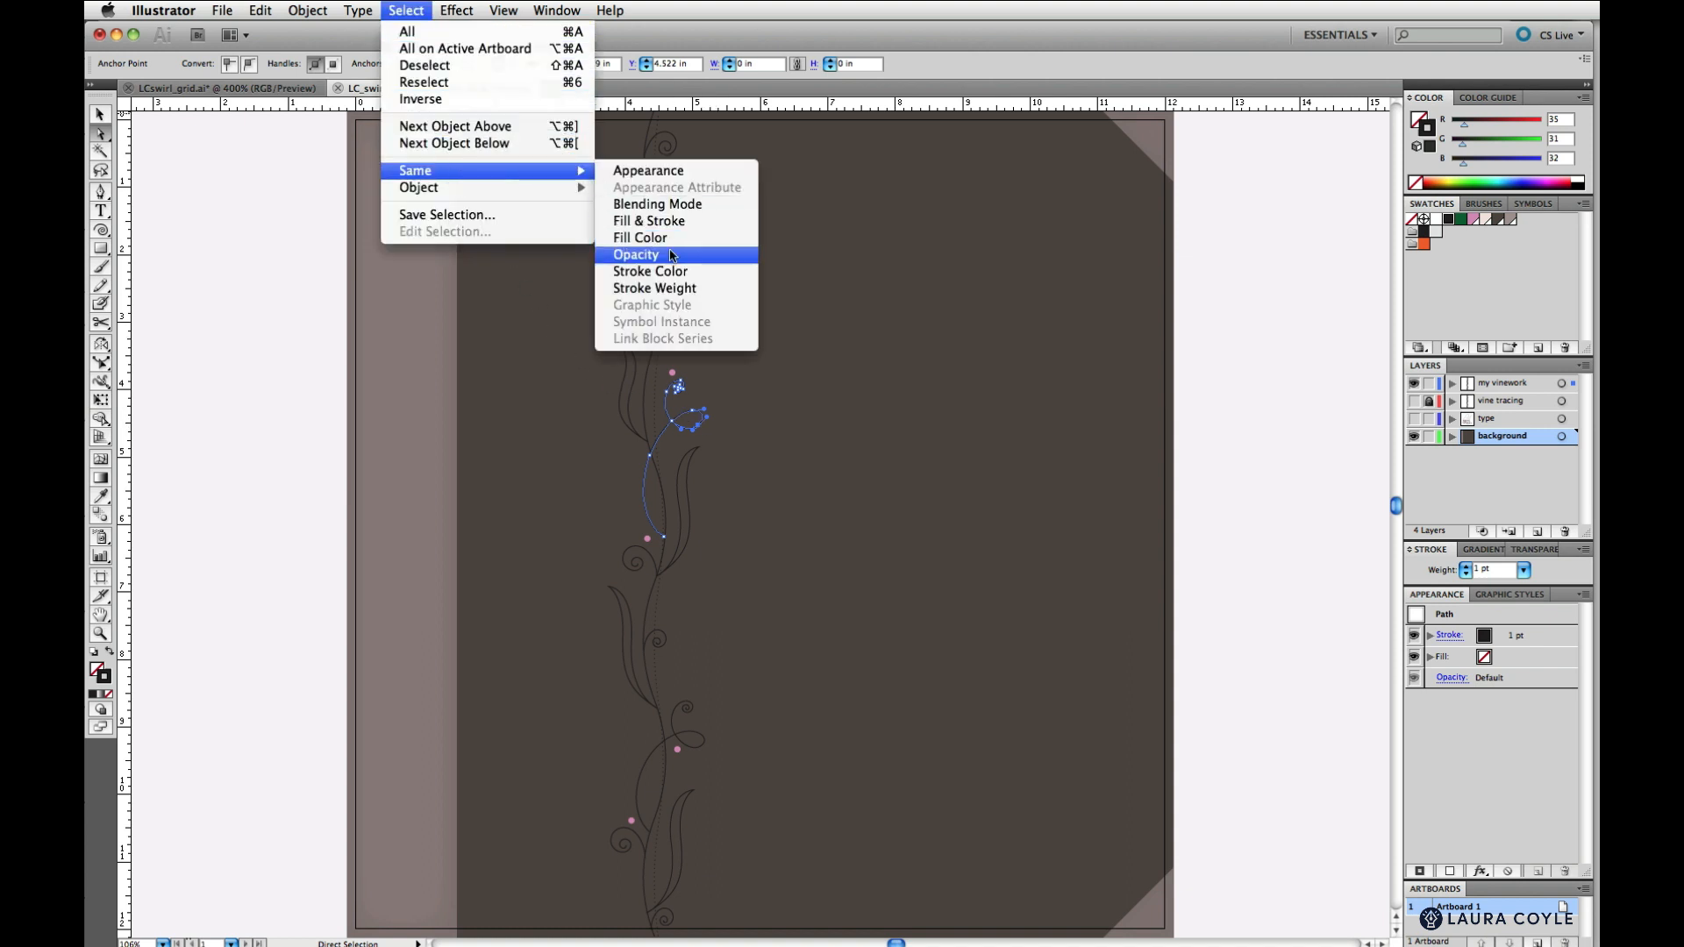
pyautogui.click(710, 279)
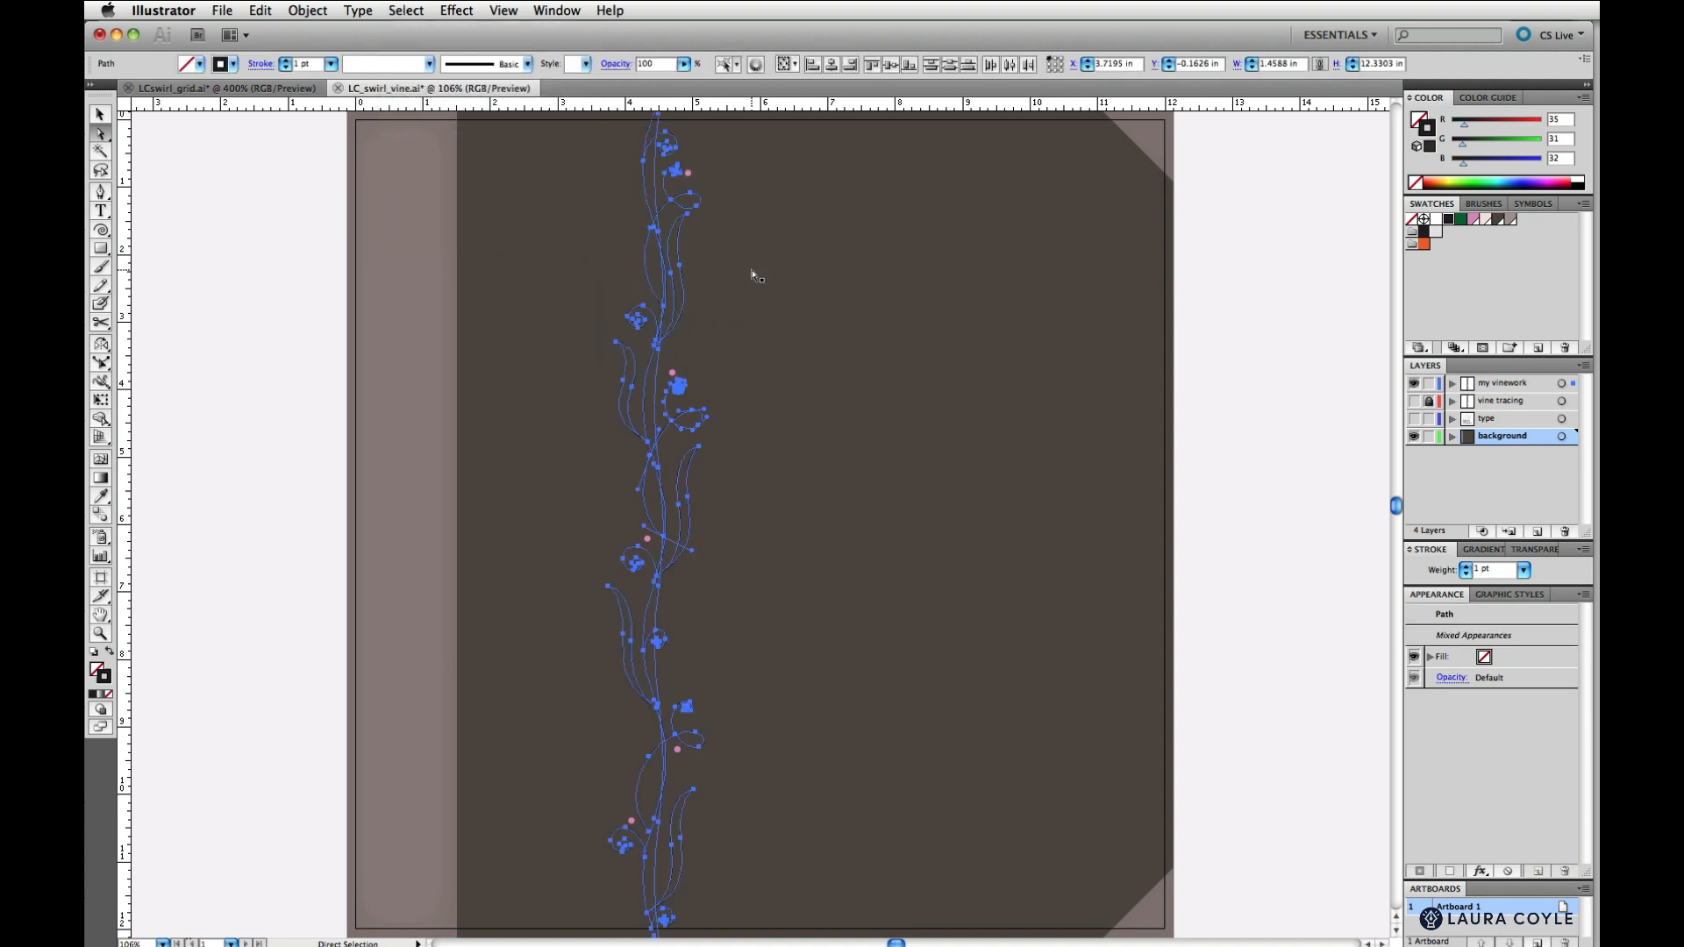
pyautogui.click(1486, 220)
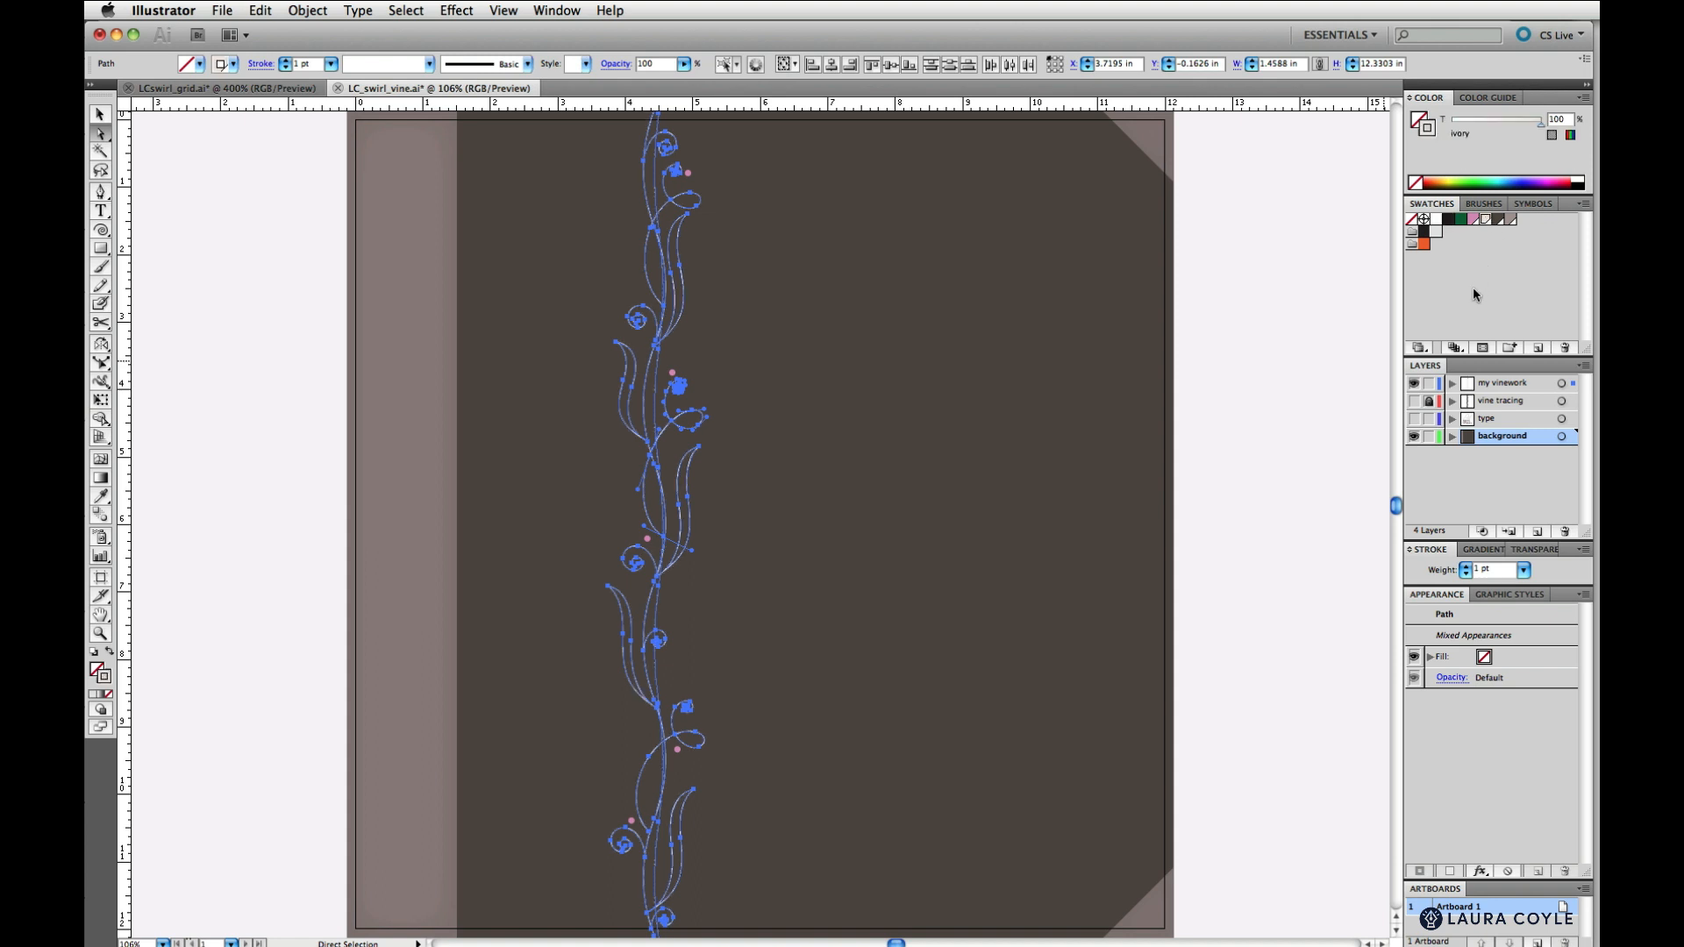
pyautogui.press('v')
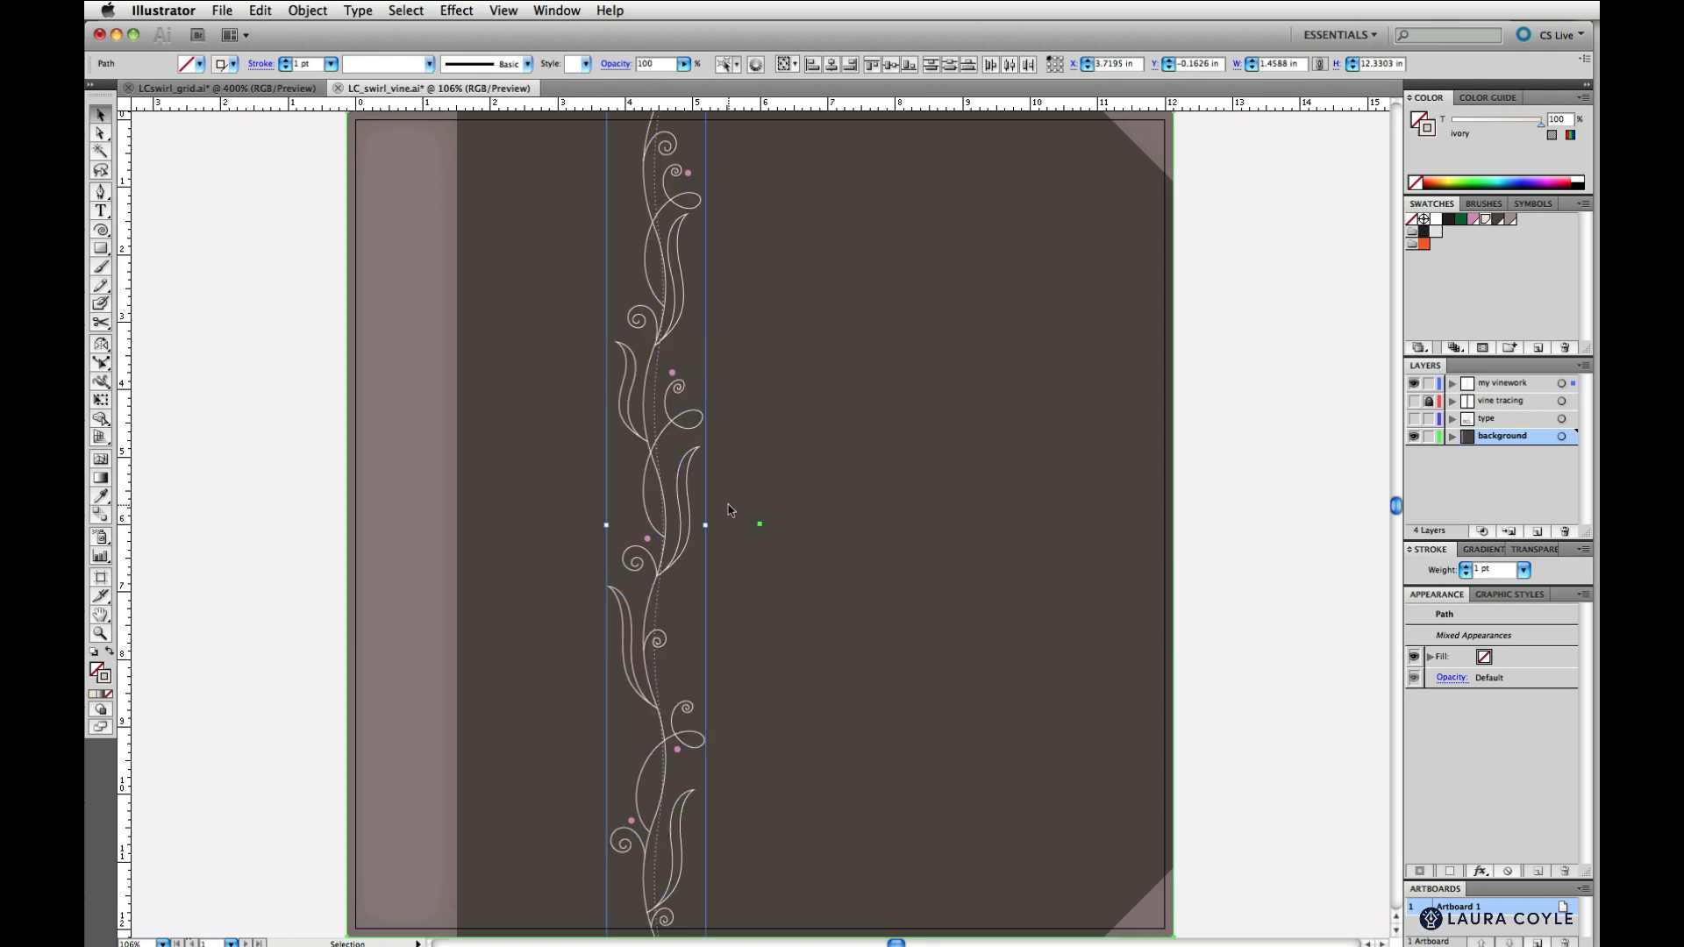
pyautogui.click(721, 515)
# Move the grouped vine onto the lighter vertical band at the background's left edge and show the type layer
pyautogui.click(658, 577)
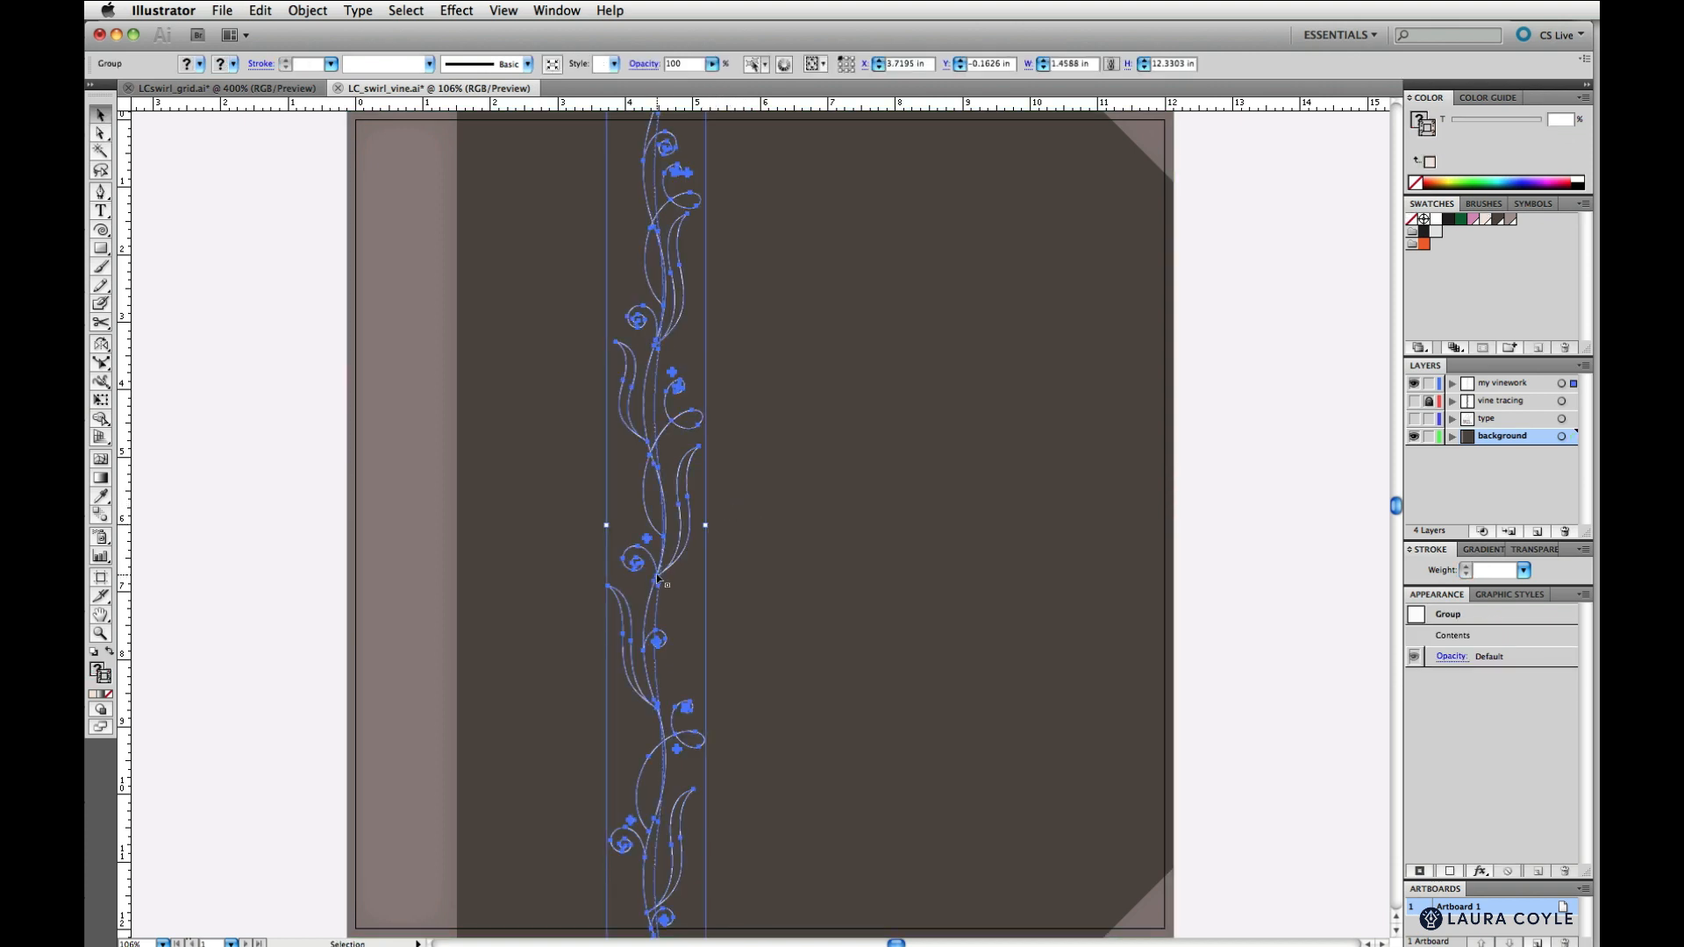
pyautogui.moveTo(658, 577); pyautogui.dragTo(423, 558)
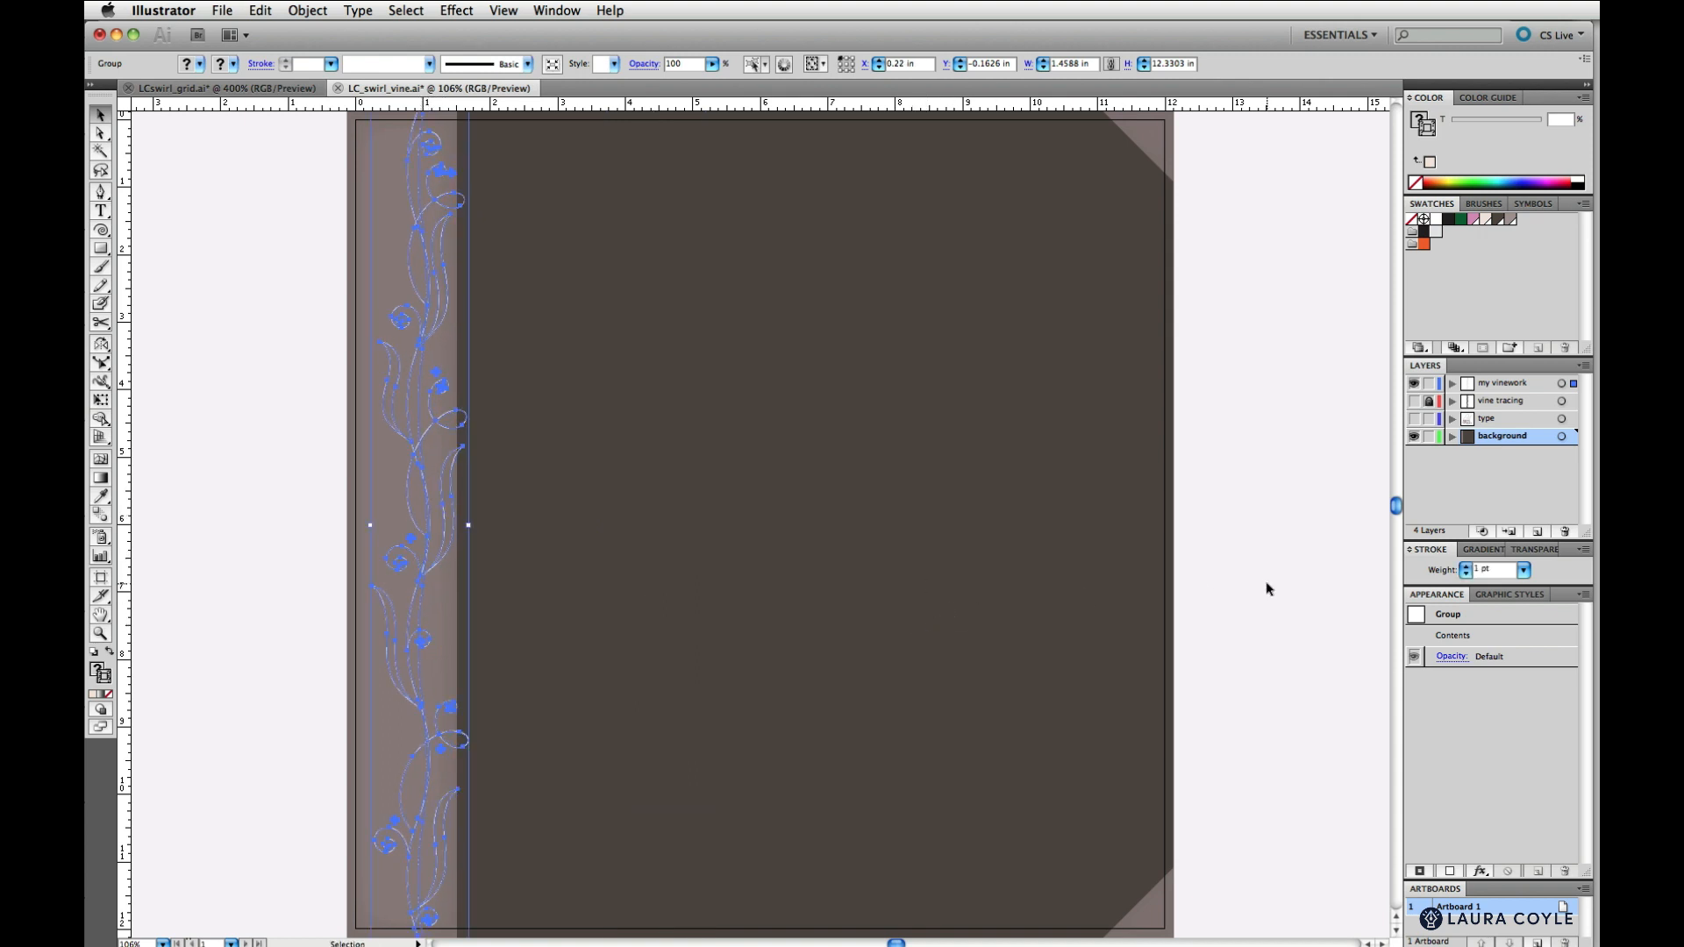
pyautogui.click(1219, 579)
pyautogui.click(1413, 419)
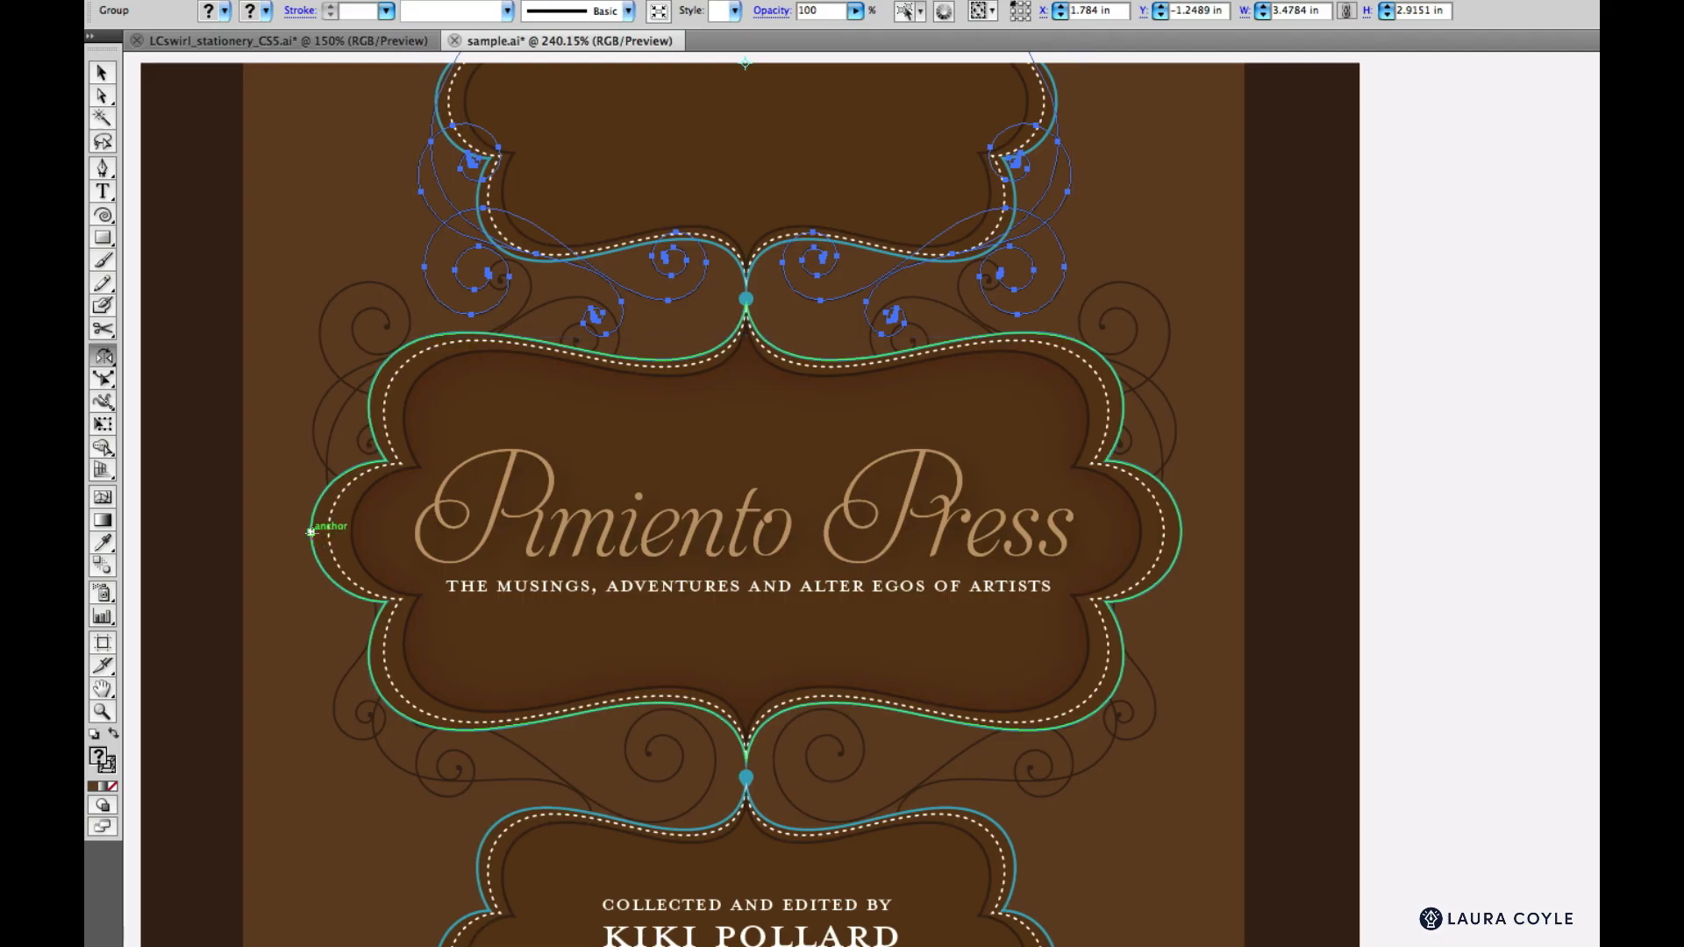
# Reflect a copy of the upper swirl group to below the Pimiento Press frame, mirrored about the frame's leftmost anchor point
pyautogui.click(311, 532)
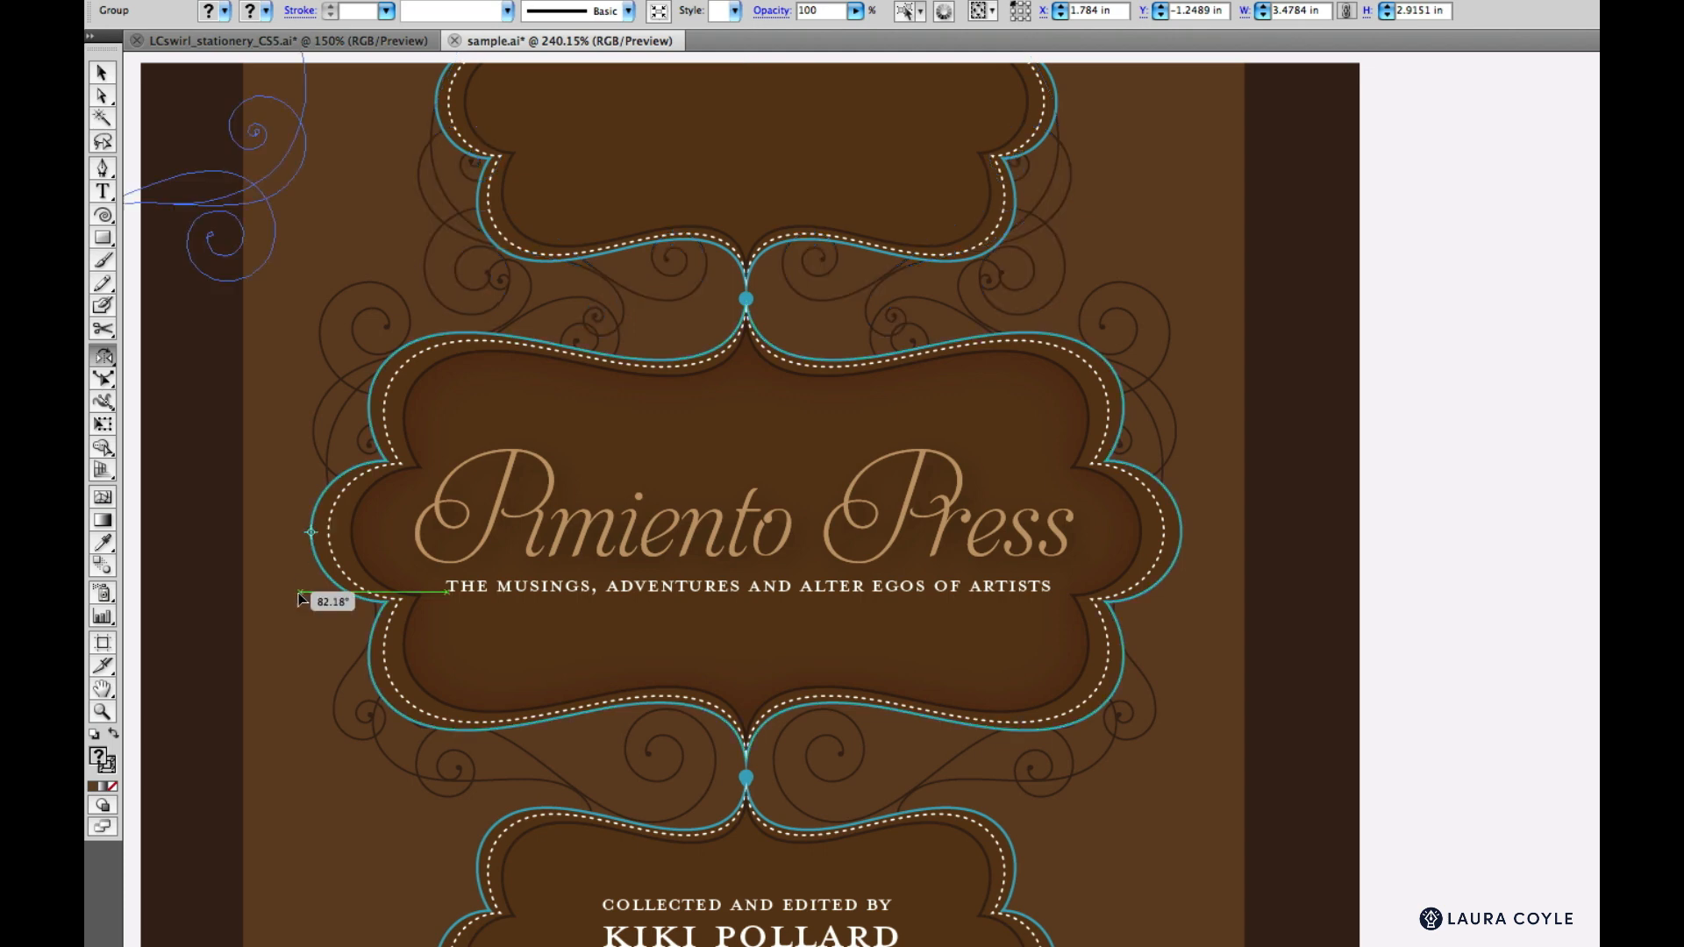
pyautogui.moveTo(289, 472); pyautogui.dragTo(290, 473)
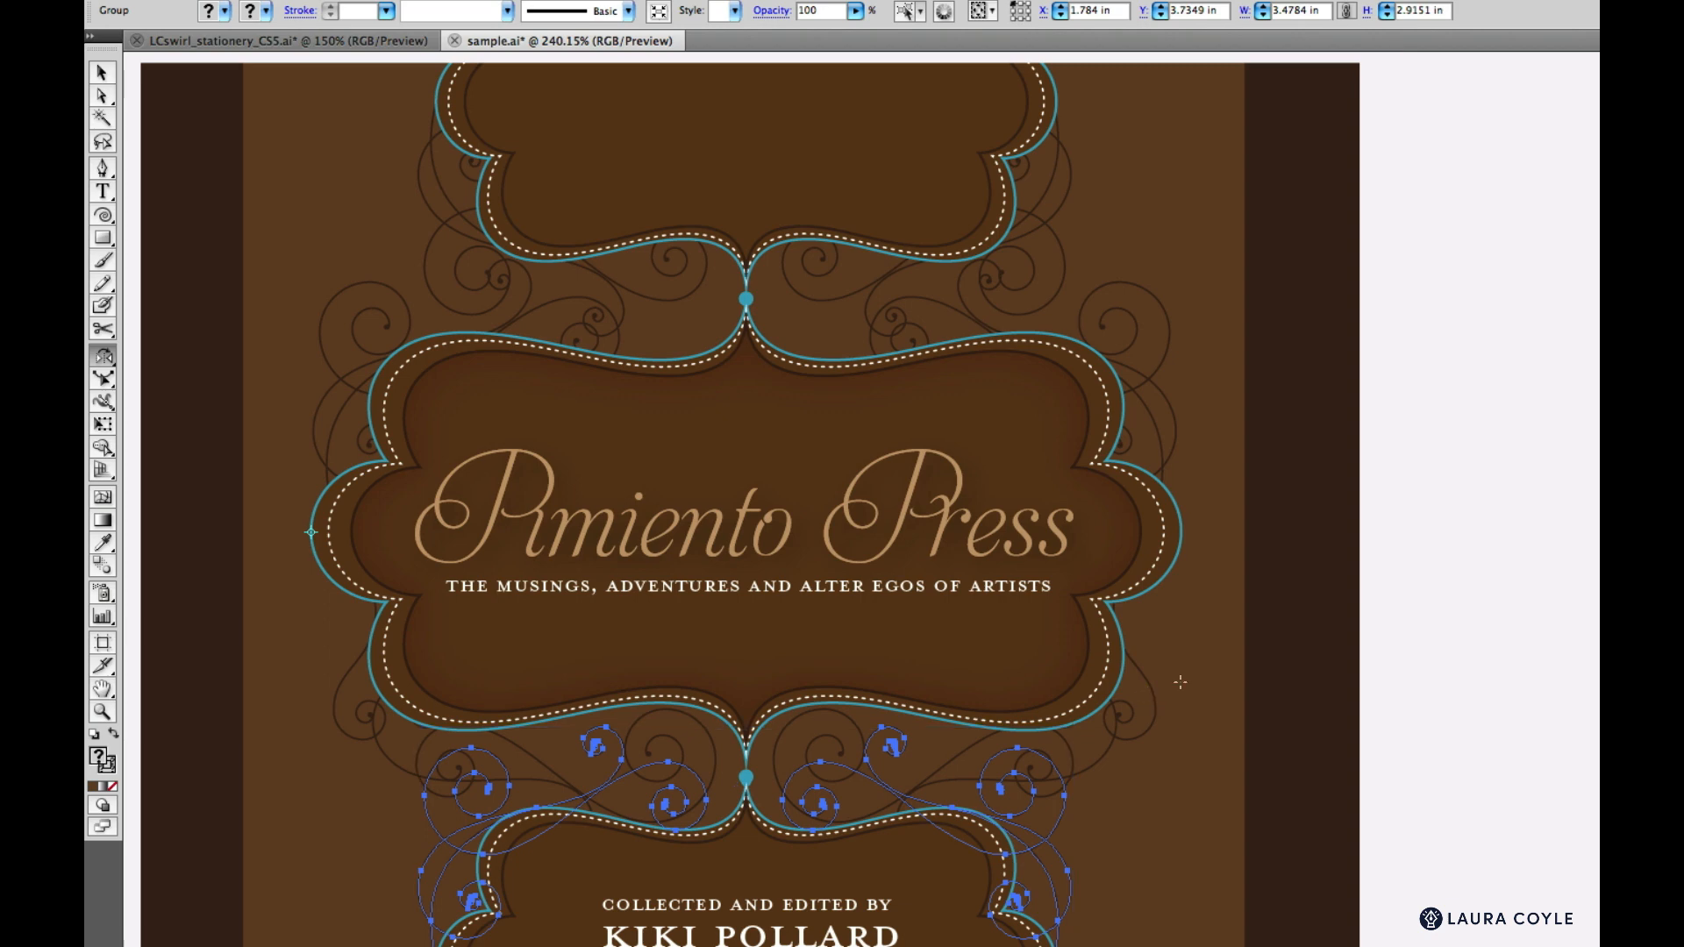
pyautogui.press('v')
pyautogui.click(1123, 893)
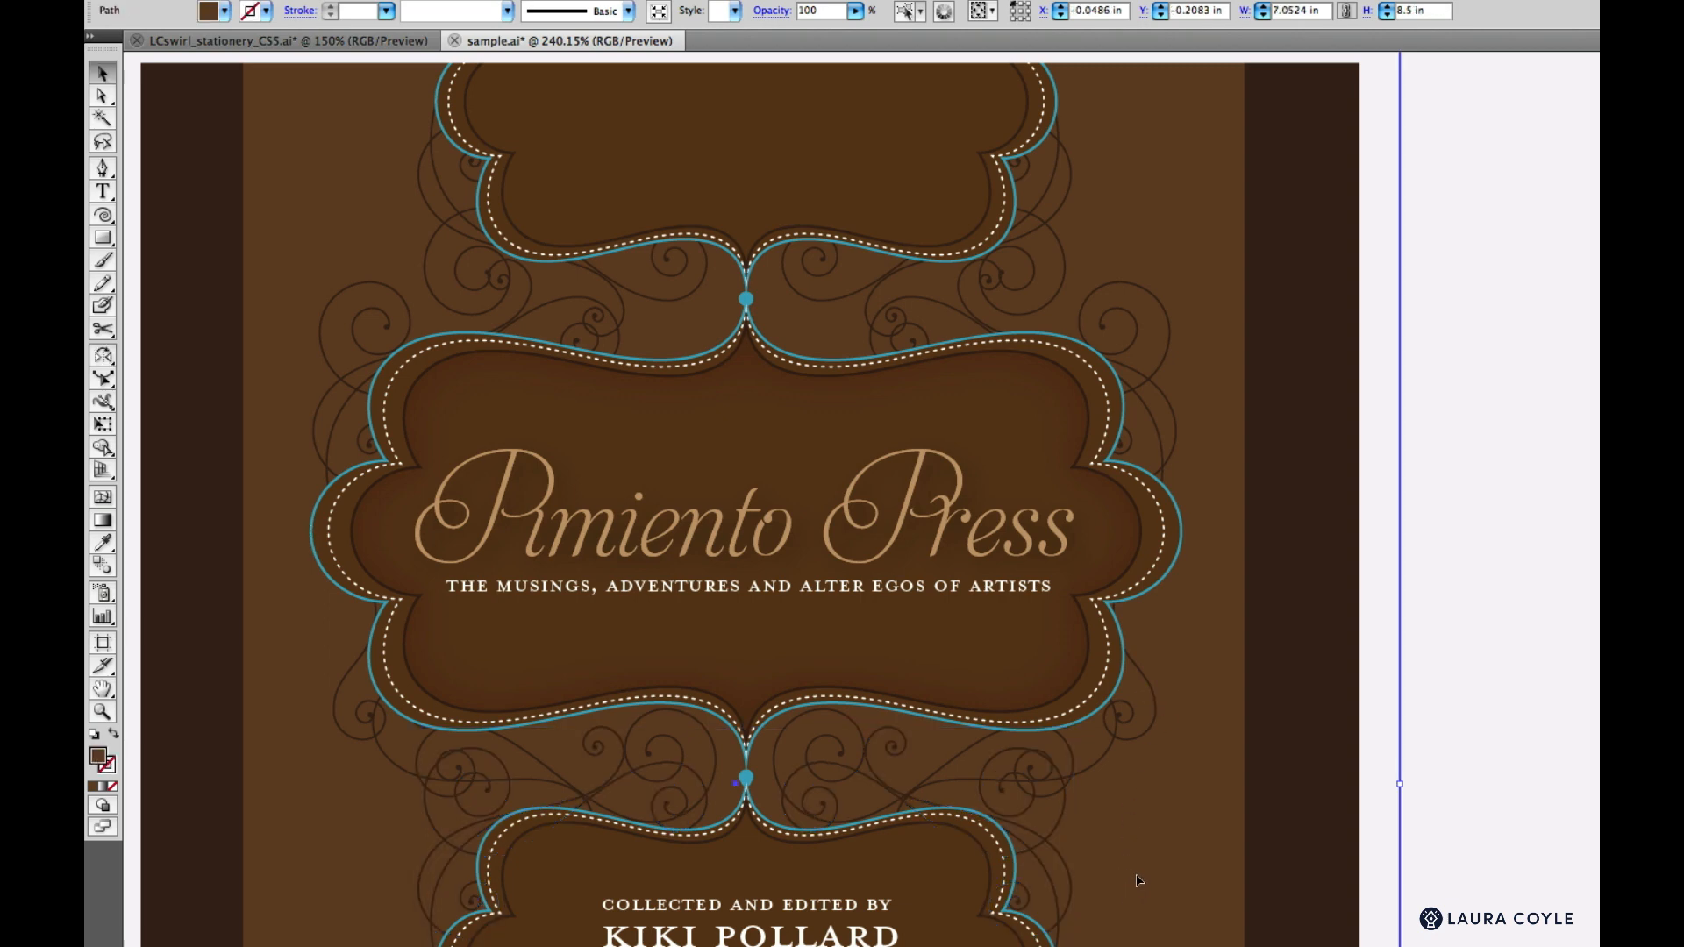